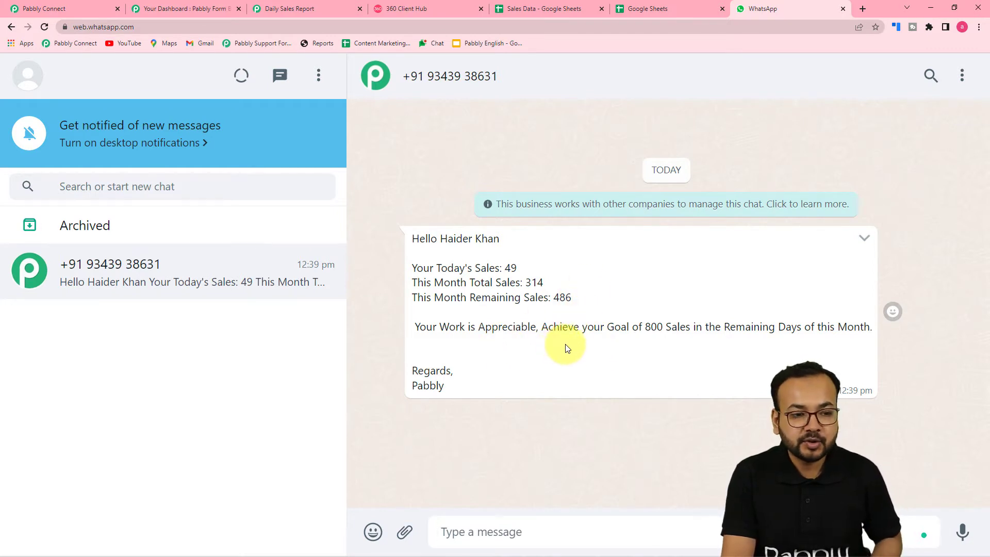
# Step: Switch to the Sales Data spreadsheet and review its Daily Sales Report and Team Details sheets
pyautogui.click(561, 9)
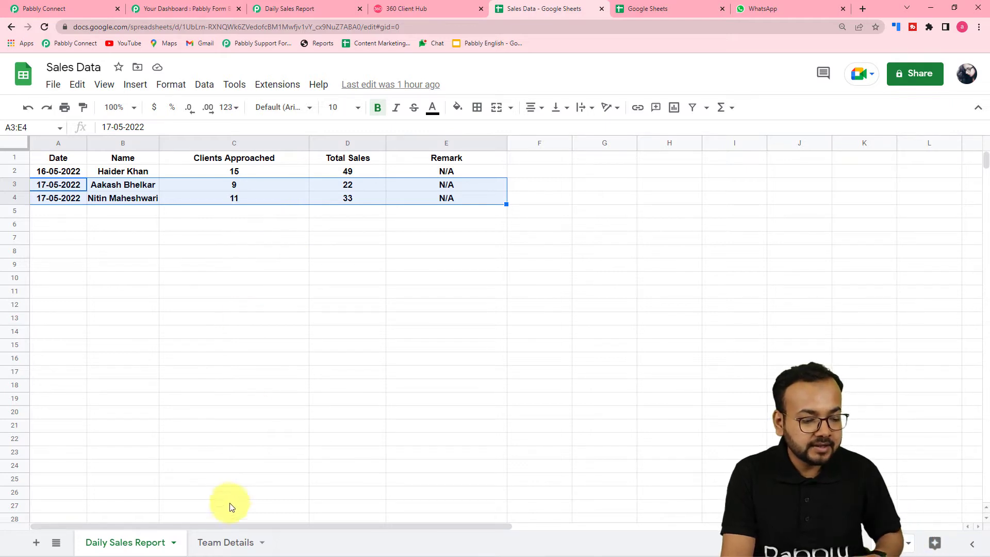
pyautogui.click(224, 545)
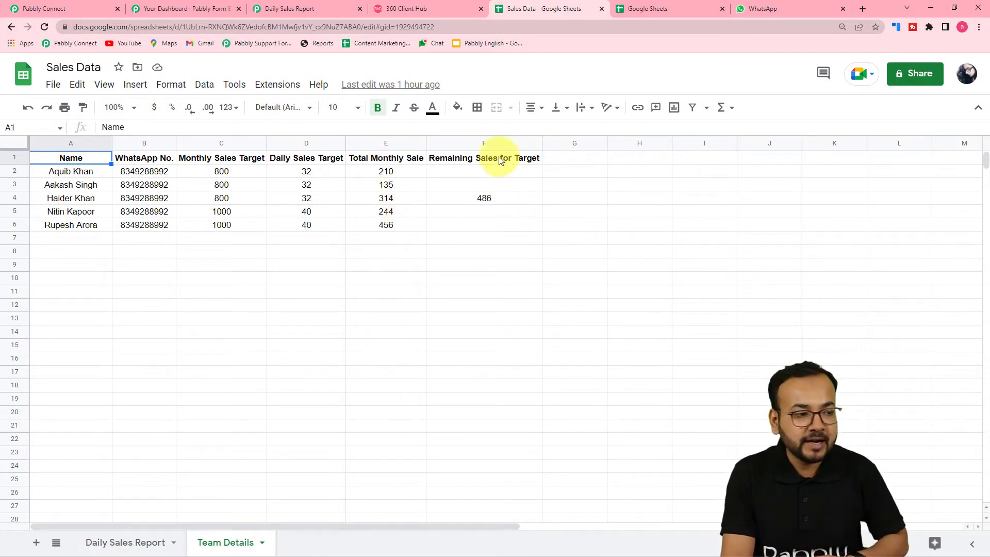
# Step: Switch to Pabbly Connect, create a workflow named "Sales Team Automation" and collapse its trigger section
pyautogui.click(94, 10)
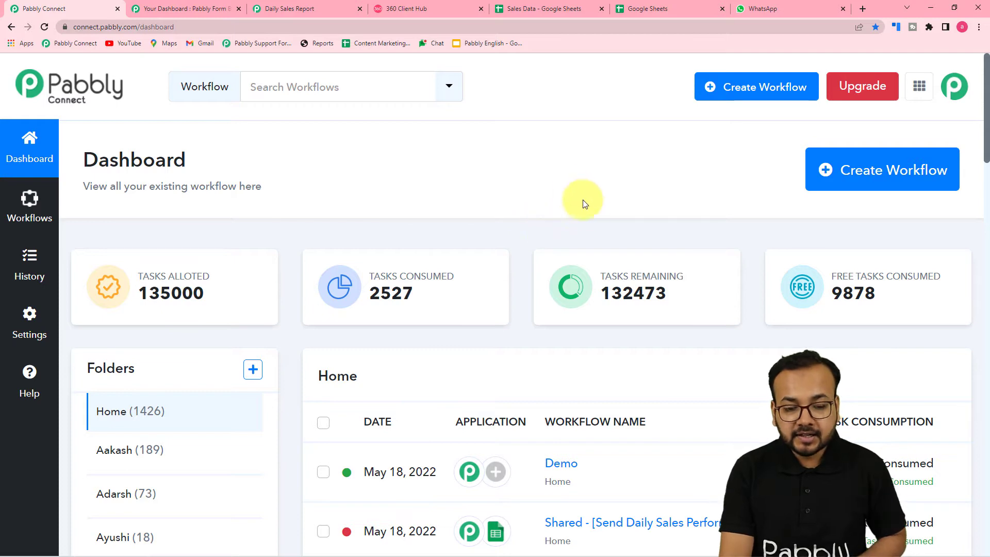
pyautogui.click(907, 173)
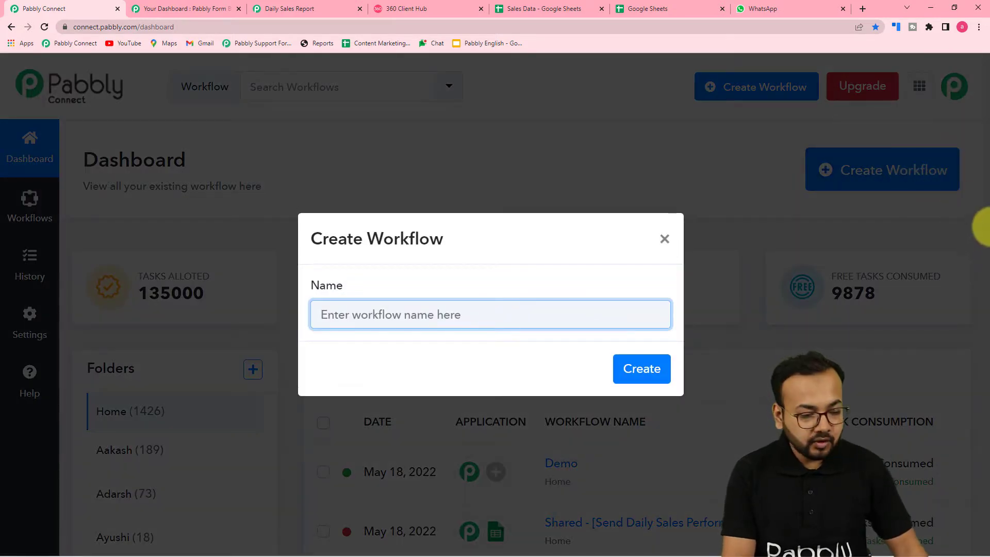
pyautogui.write('Sales ')
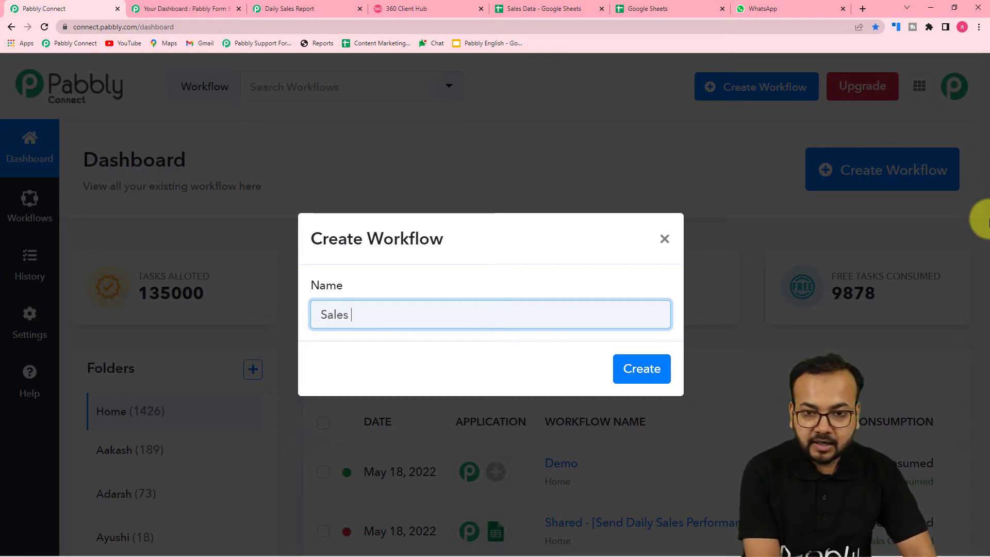
pyautogui.write('Team Auto')
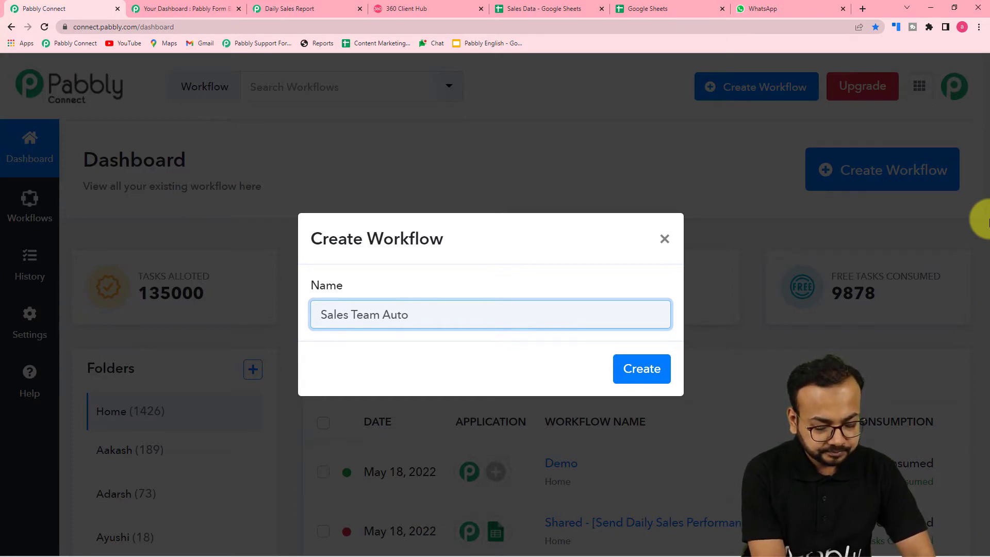
pyautogui.write('mation')
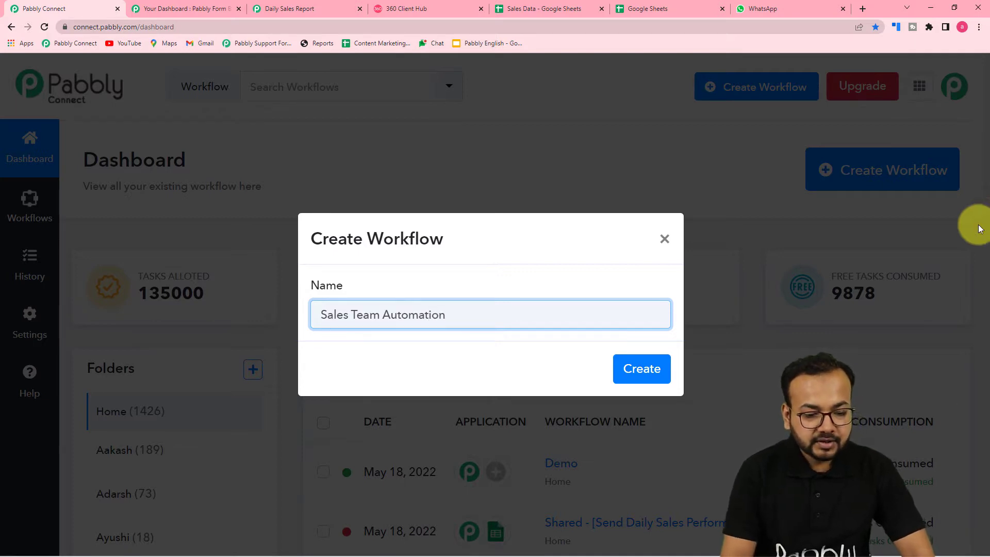
pyautogui.click(641, 370)
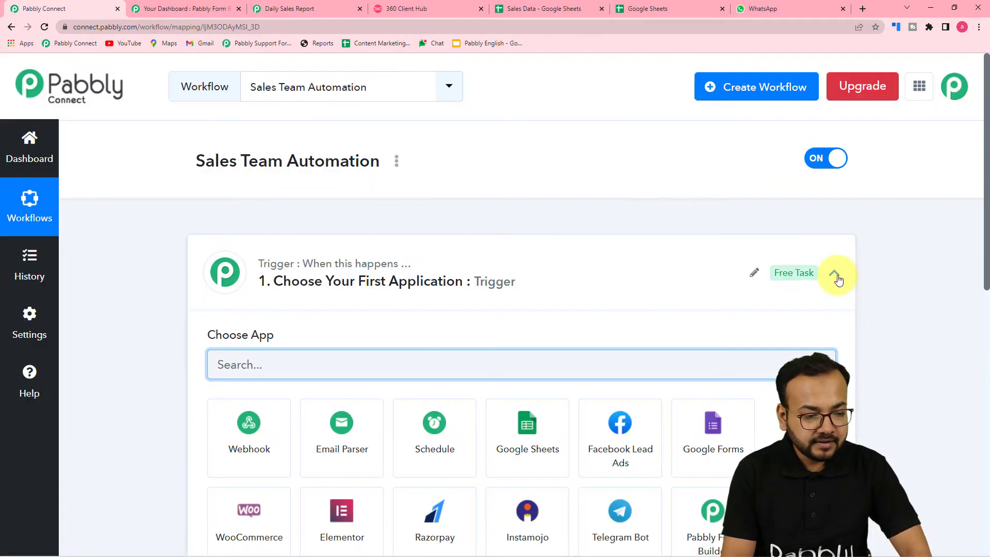
pyautogui.click(833, 273)
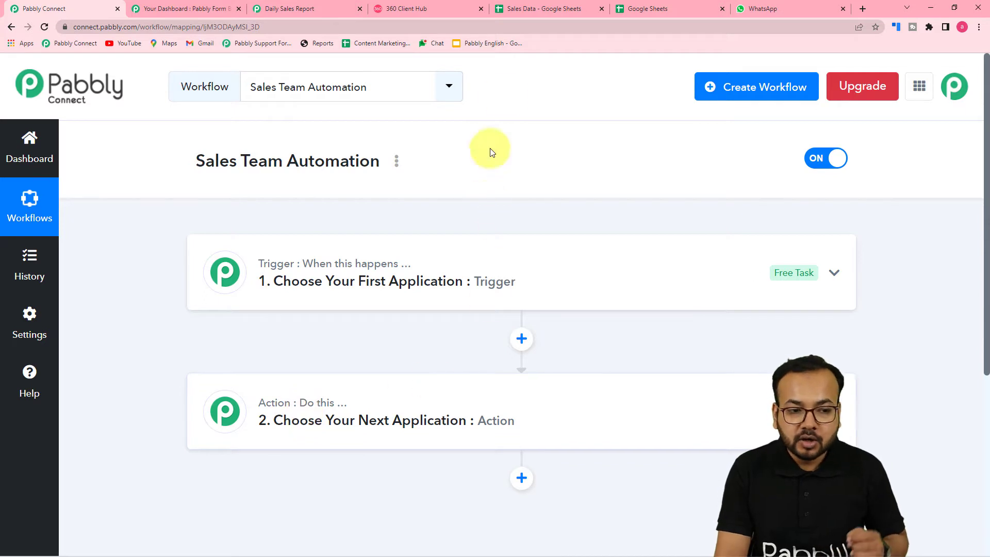
# Step: Review the Team Details sheet in Google Sheets and the sales update message in WhatsApp
pyautogui.click(530, 10)
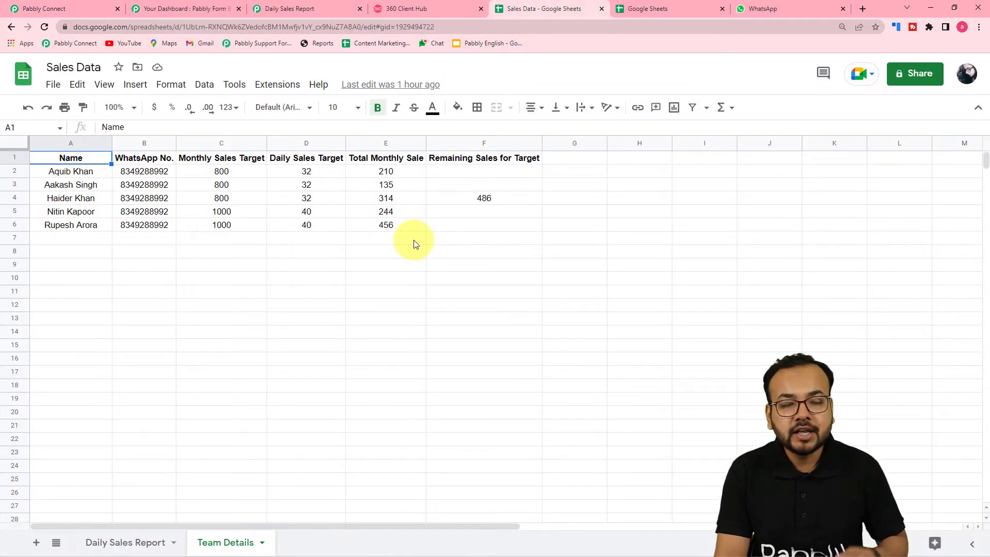
pyautogui.click(763, 9)
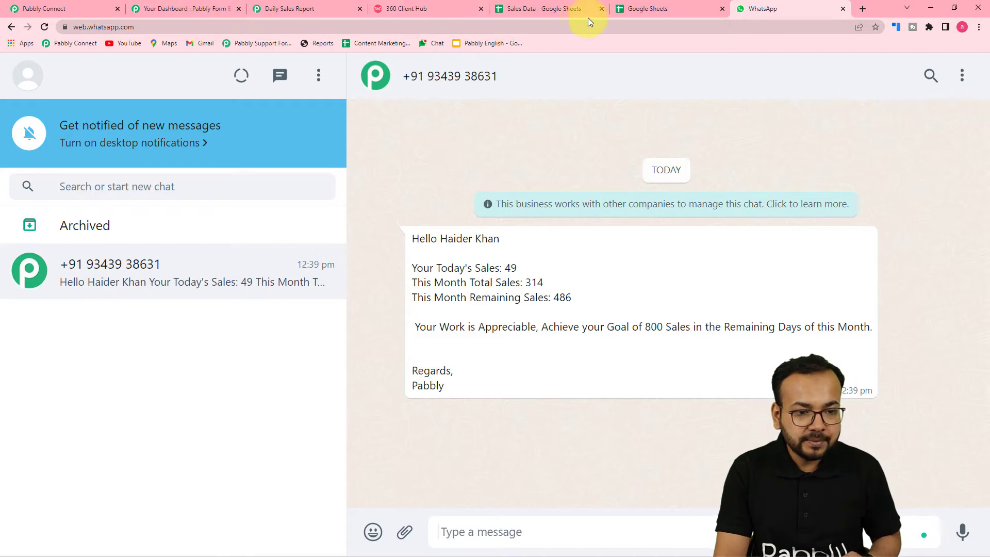
# Step: Return to Pabbly Connect and set the workflow's trigger to Pabbly Form Builder with the New Form Submission event
pyautogui.click(107, 8)
pyautogui.click(330, 287)
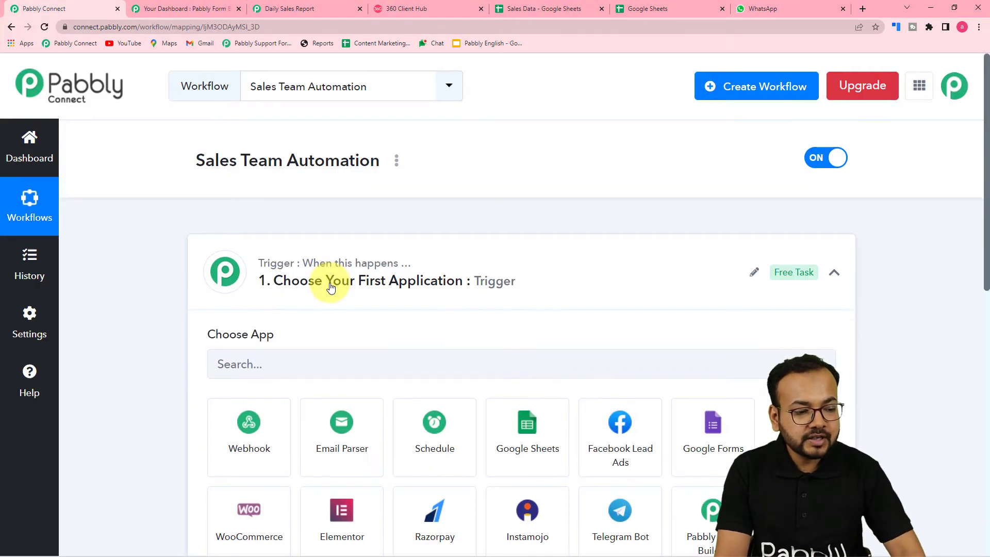
pyautogui.scroll(-4, 154, 165)
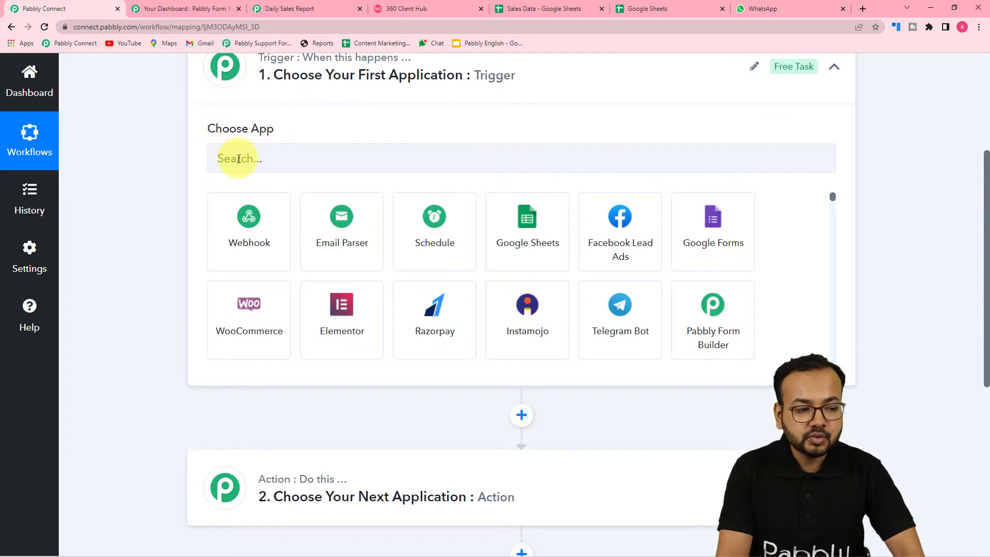
pyautogui.click(281, 162)
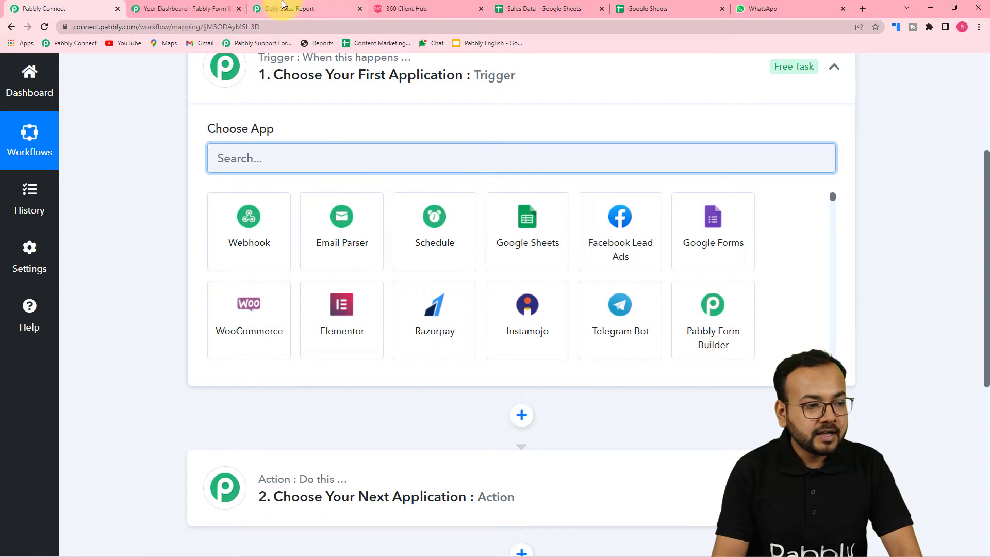
pyautogui.click(712, 332)
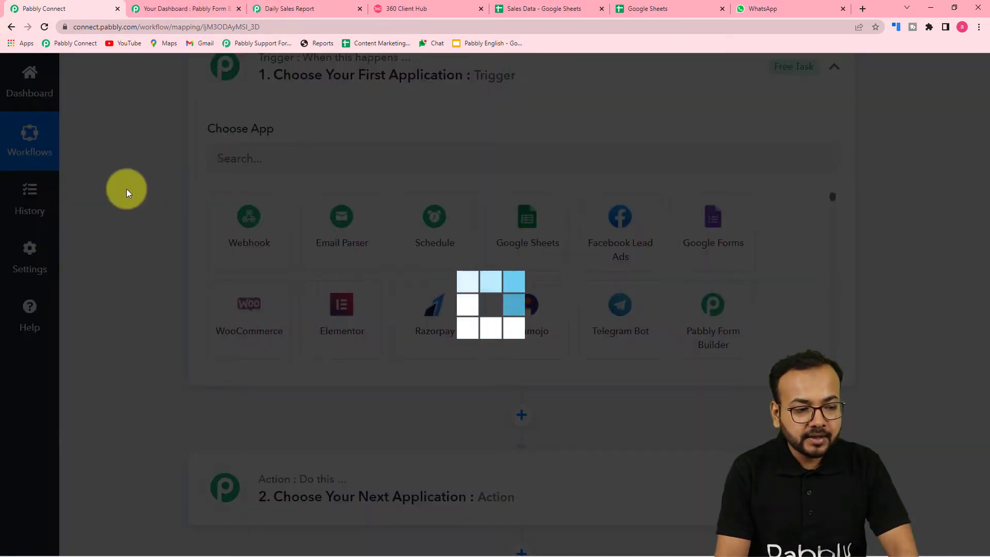
pyautogui.scroll(-1, 126, 189)
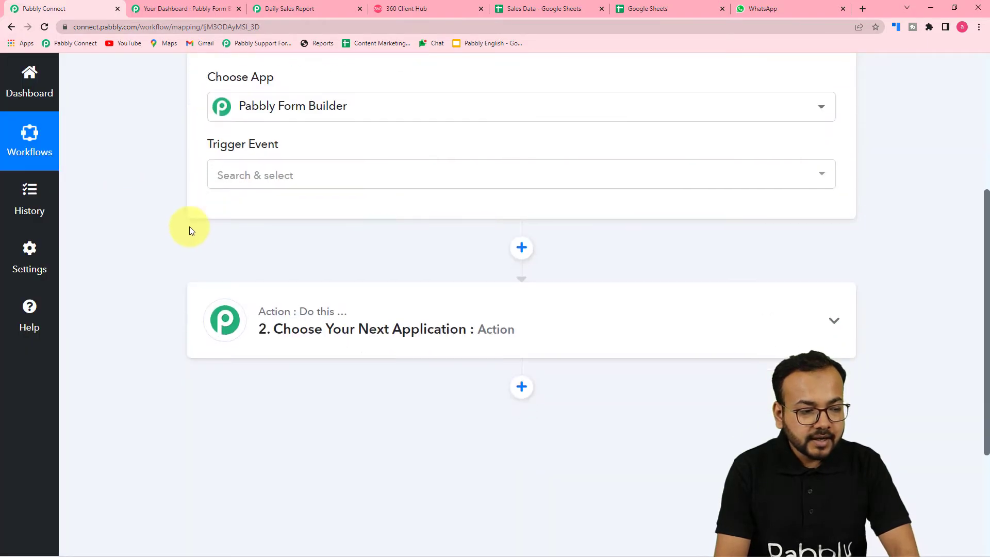
pyautogui.click(265, 176)
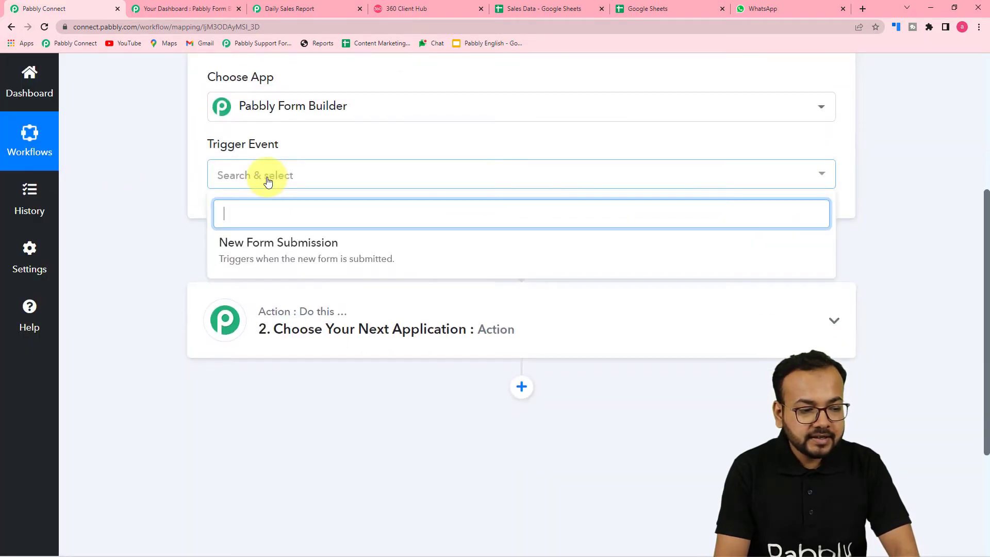
pyautogui.click(273, 253)
# Step: Copy the trigger's webhook URL
pyautogui.scroll(-1, 274, 255)
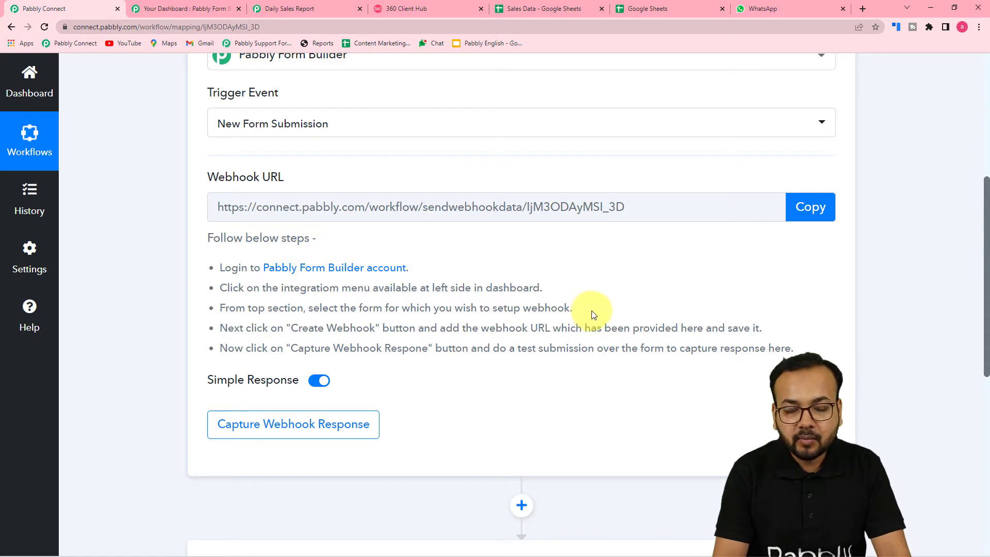
pyautogui.scroll(-2, 568, 304)
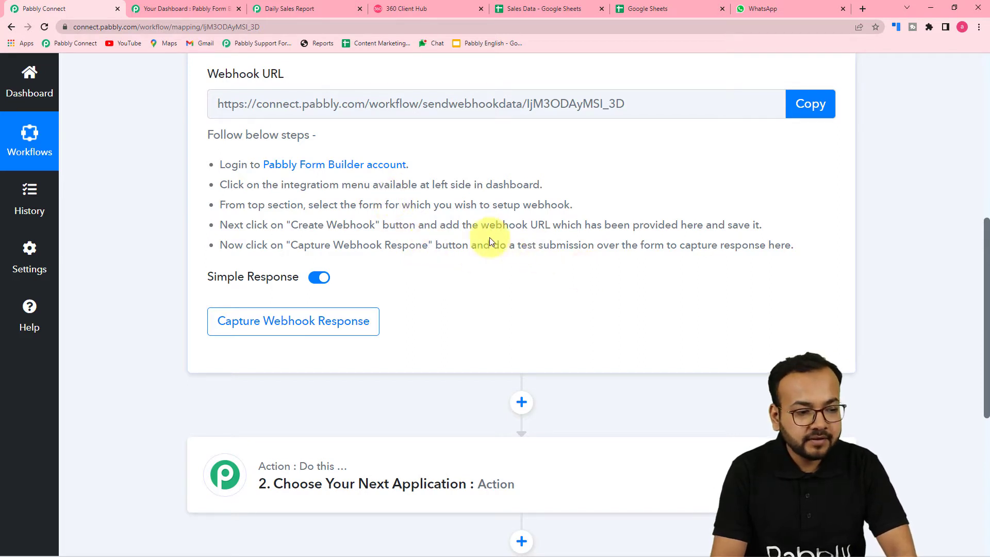
pyautogui.click(810, 105)
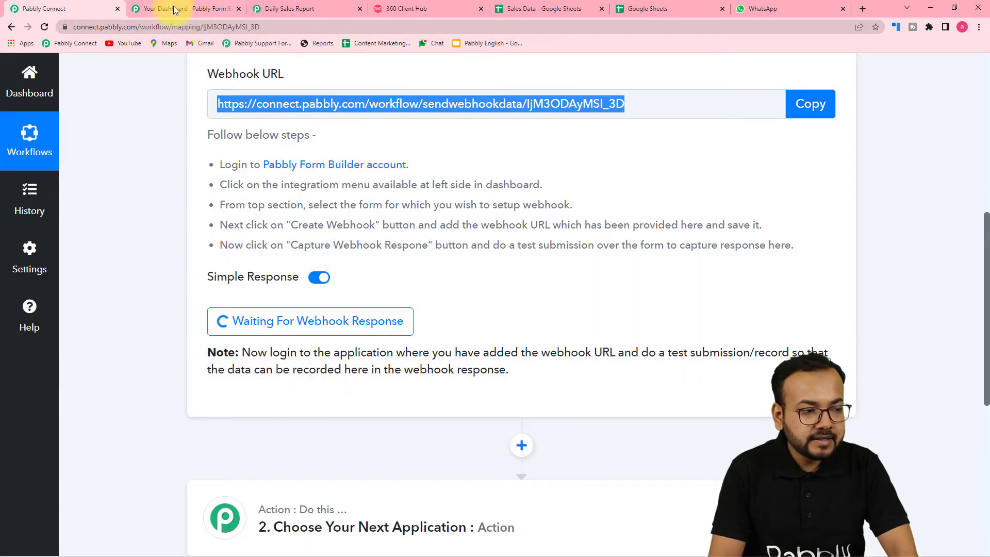
# Step: Switch to Pabbly Form Builder and examine the Daily Sales Report entry in the forms list and its public form
pyautogui.click(175, 8)
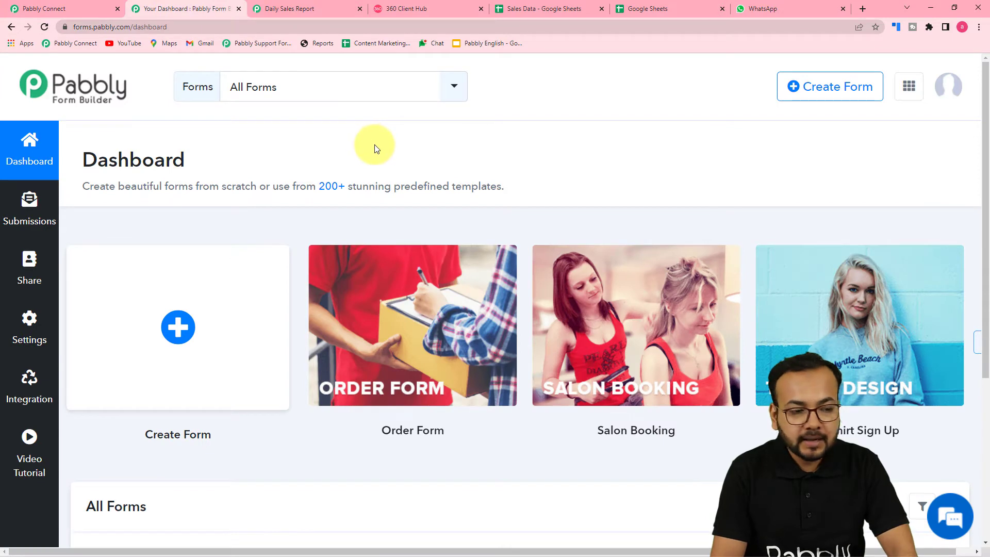
pyautogui.scroll(-3, 382, 148)
pyautogui.scroll(-2, 382, 148)
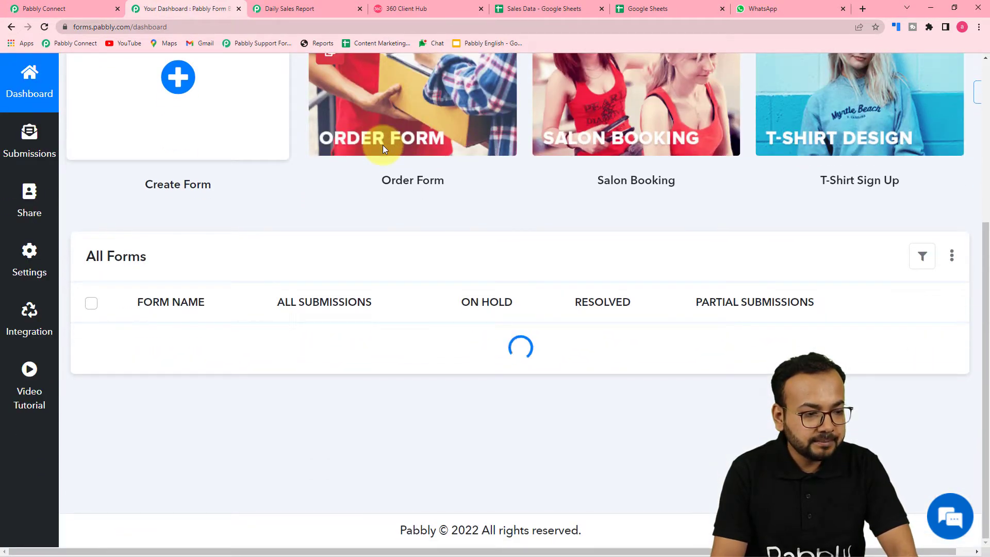
pyautogui.scroll(-2, 332, 254)
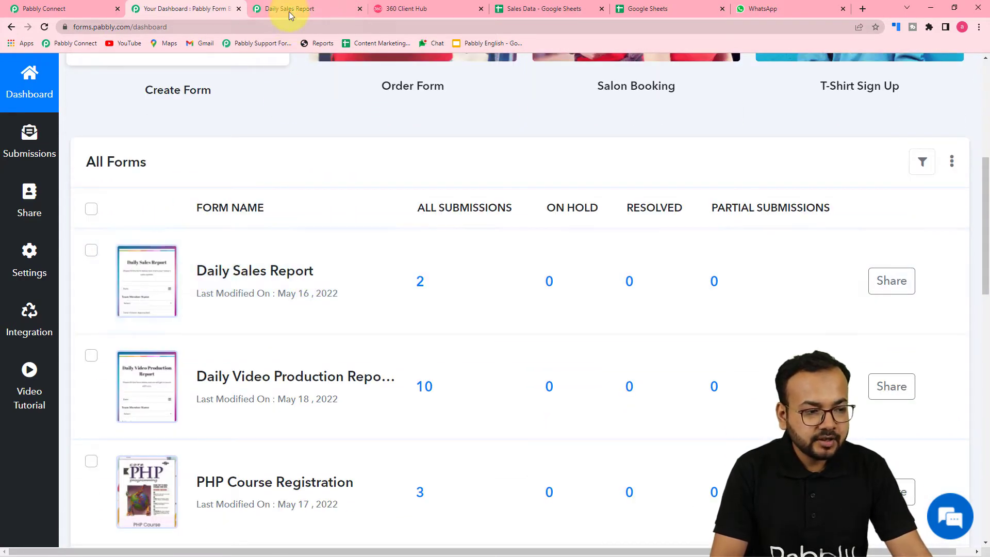
pyautogui.click(289, 12)
pyautogui.scroll(2, 361, 232)
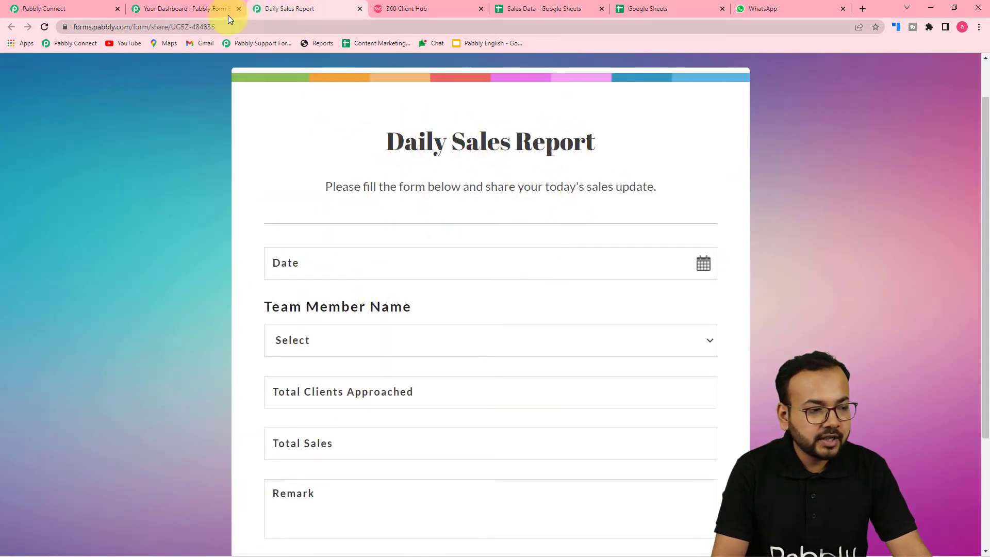
pyautogui.click(182, 7)
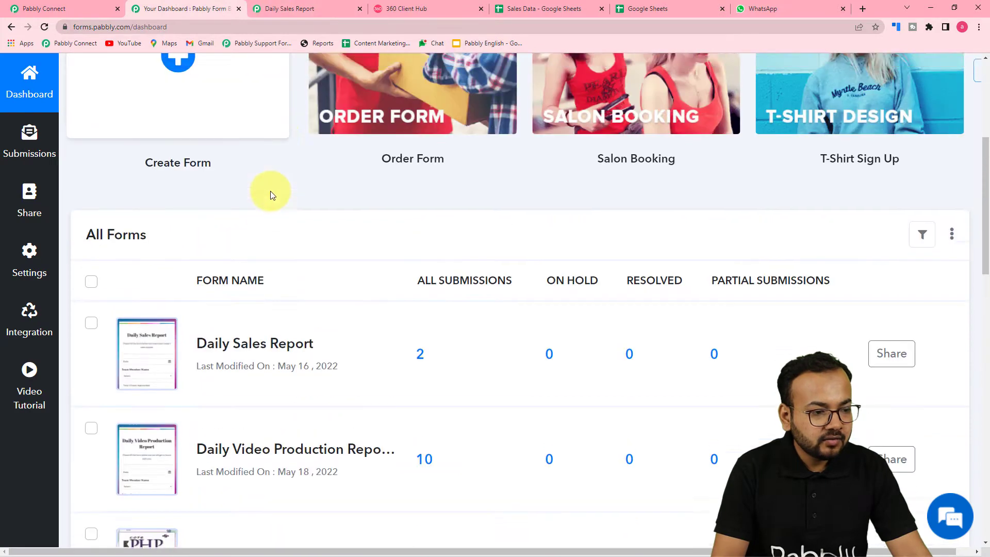
pyautogui.scroll(5, 270, 194)
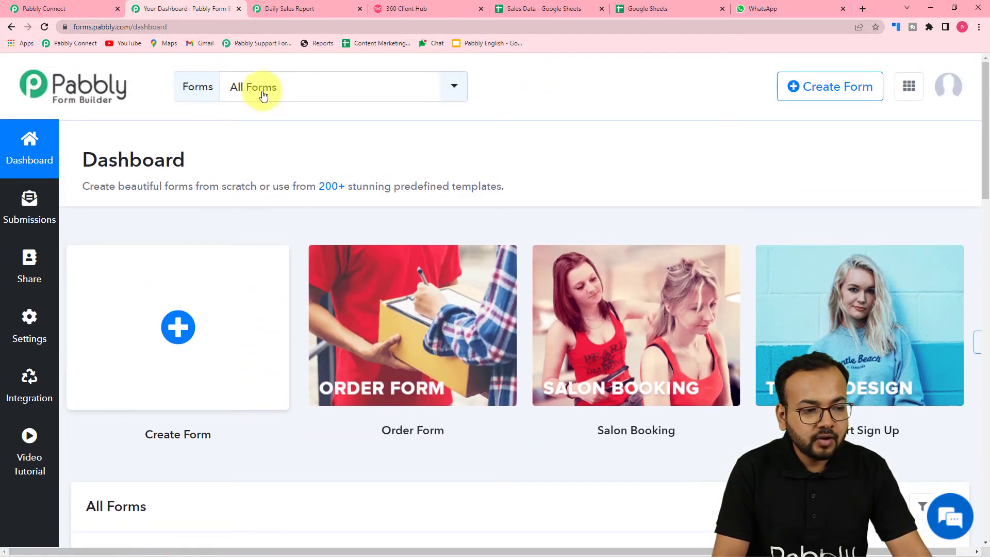
# Step: Select the Daily Sales Report form (UG5Z-484835) and open its webhook integrations
pyautogui.click(456, 86)
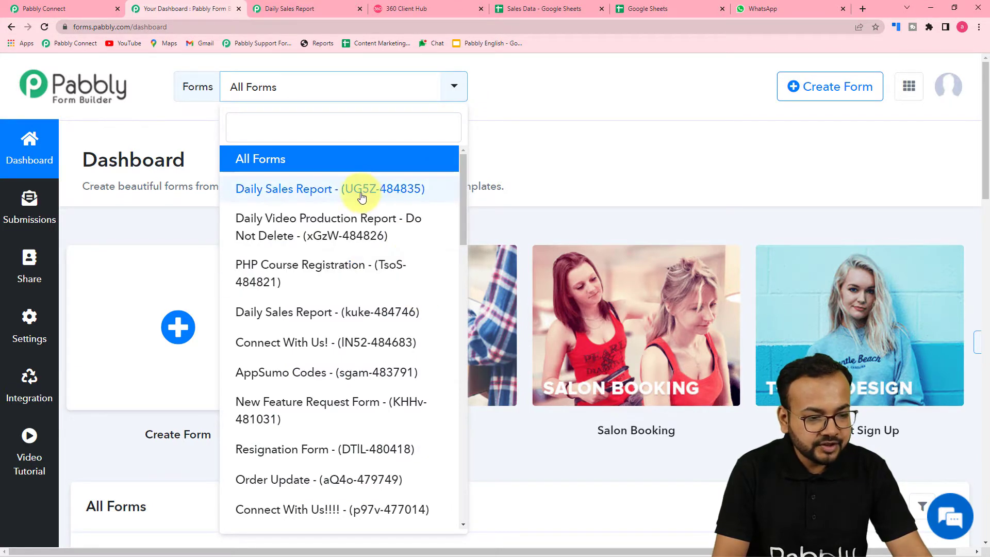
pyautogui.click(300, 193)
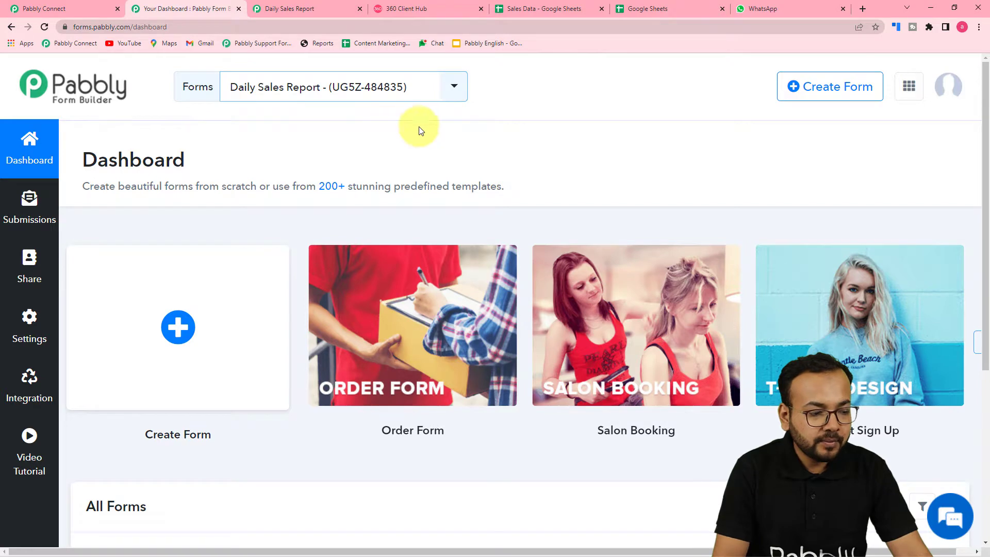
pyautogui.click(29, 399)
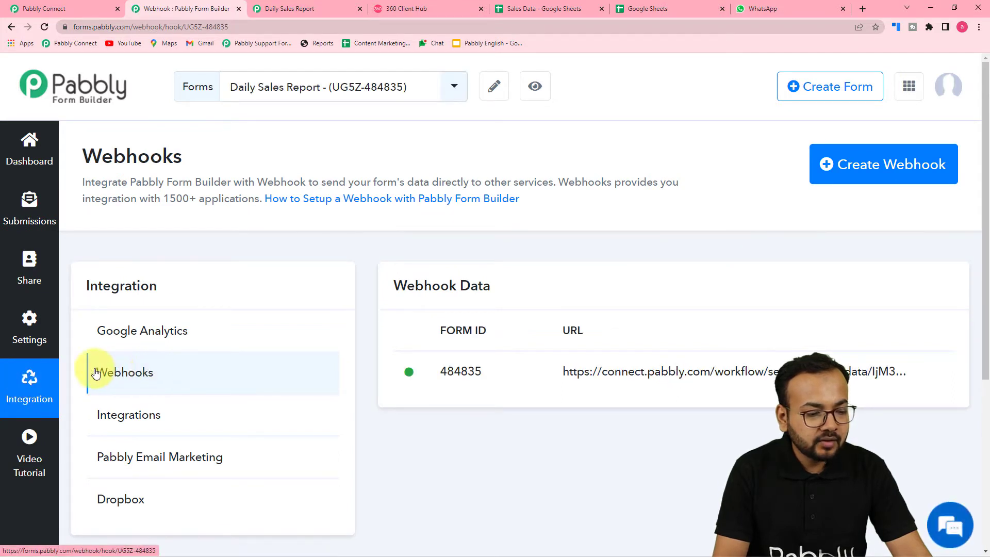
pyautogui.click(133, 376)
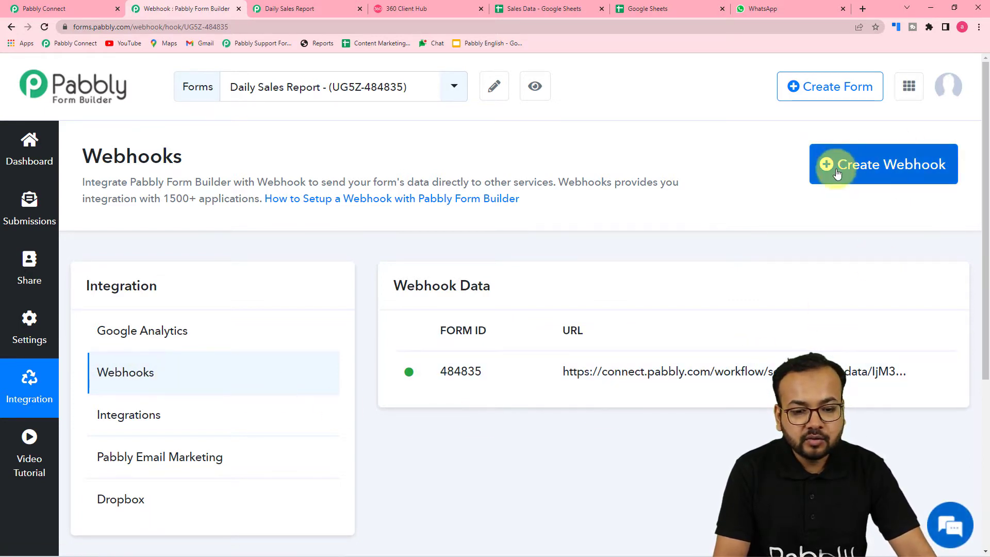
# Step: Create and save a webhook for the form, using the webhook URL copied again from the Pabbly Connect workflow
pyautogui.click(892, 175)
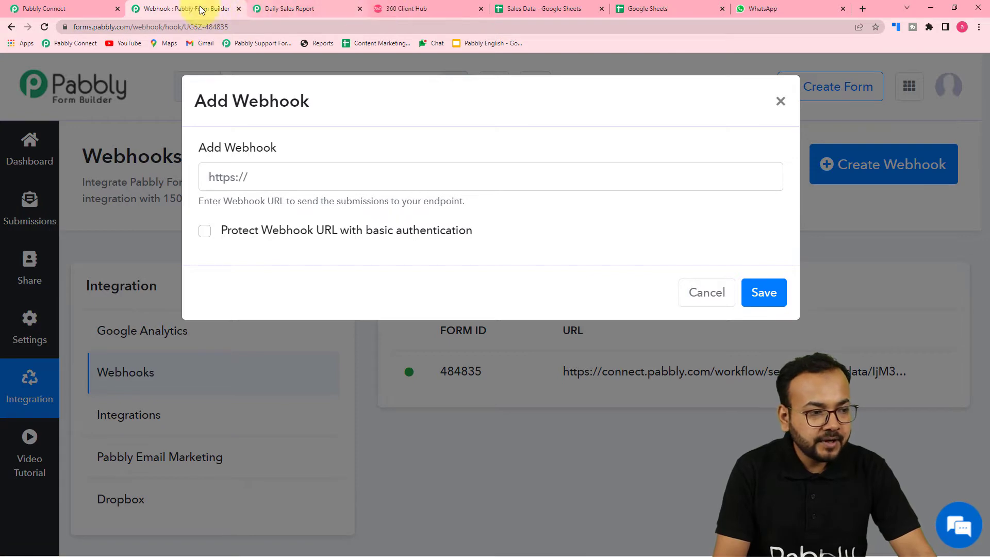
pyautogui.click(73, 8)
pyautogui.click(799, 108)
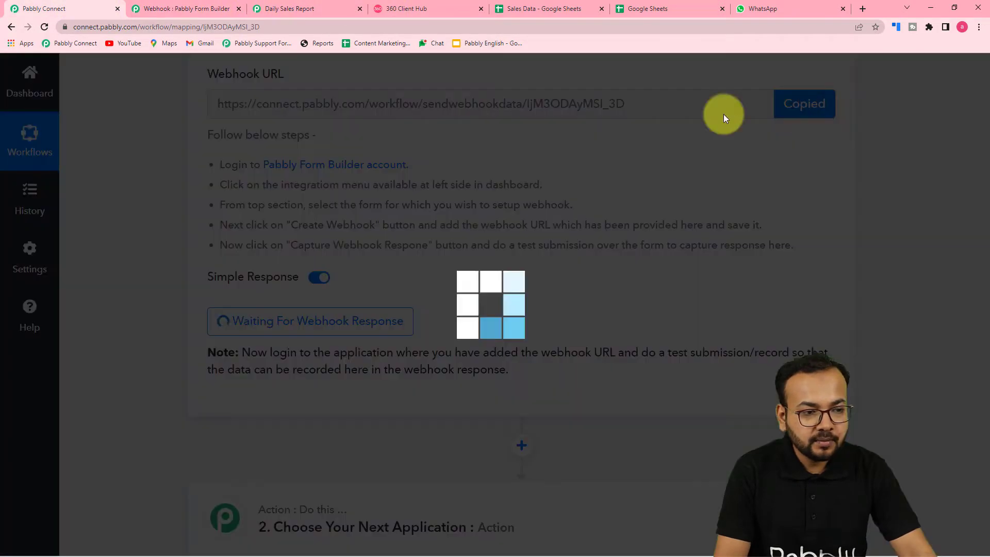
pyautogui.click(193, 10)
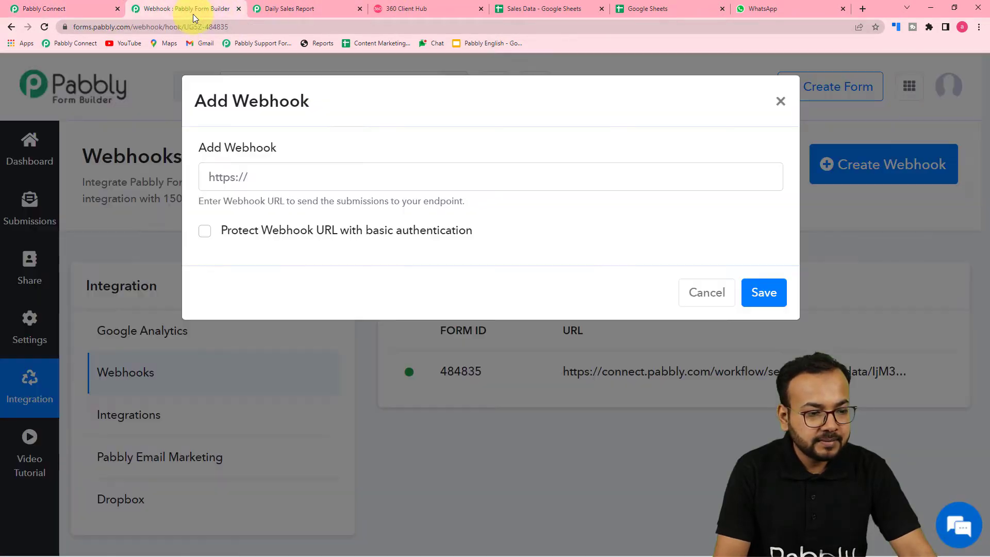
pyautogui.rightClick(277, 173)
pyautogui.click(319, 269)
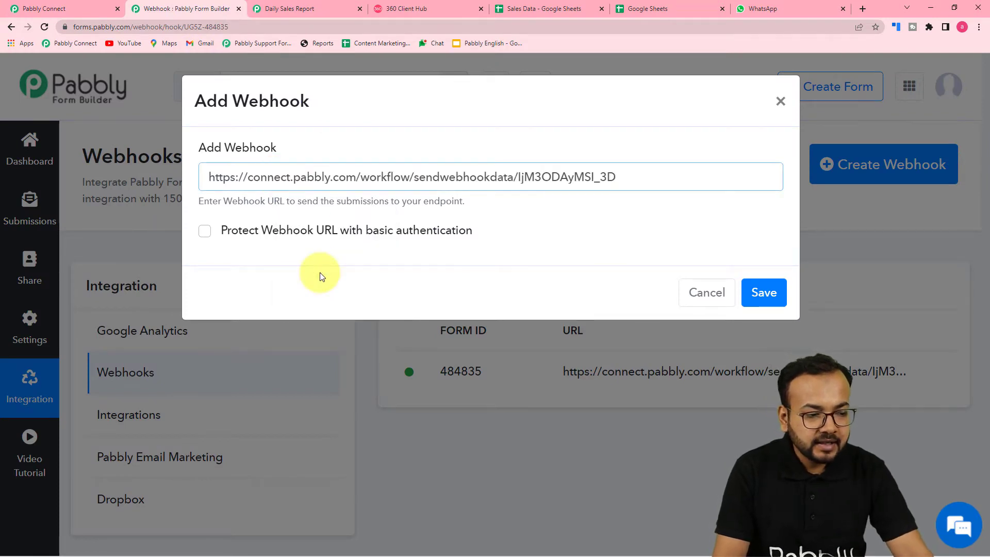
pyautogui.click(760, 295)
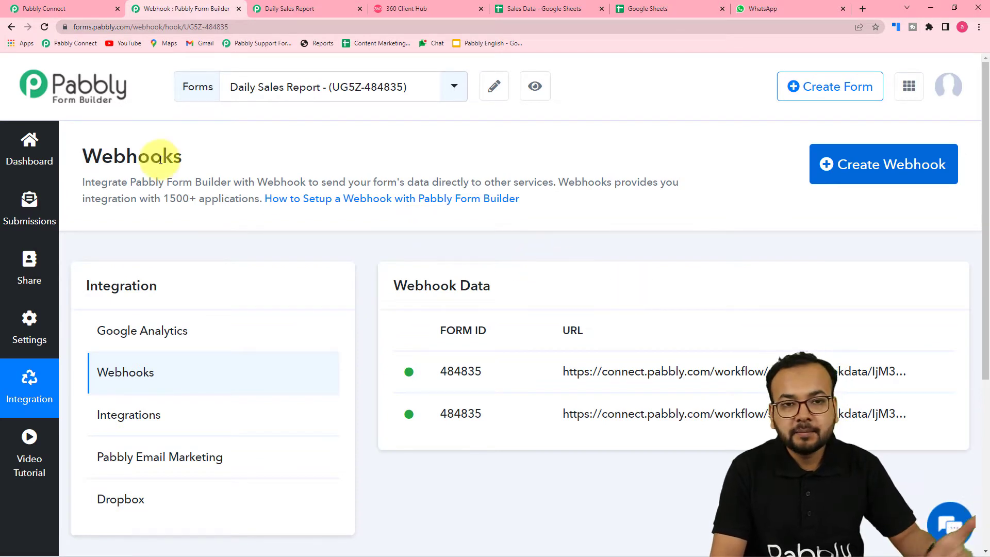
# Step: Return to the Pabbly Connect workflow and start re-capturing the trigger's webhook response
pyautogui.click(53, 7)
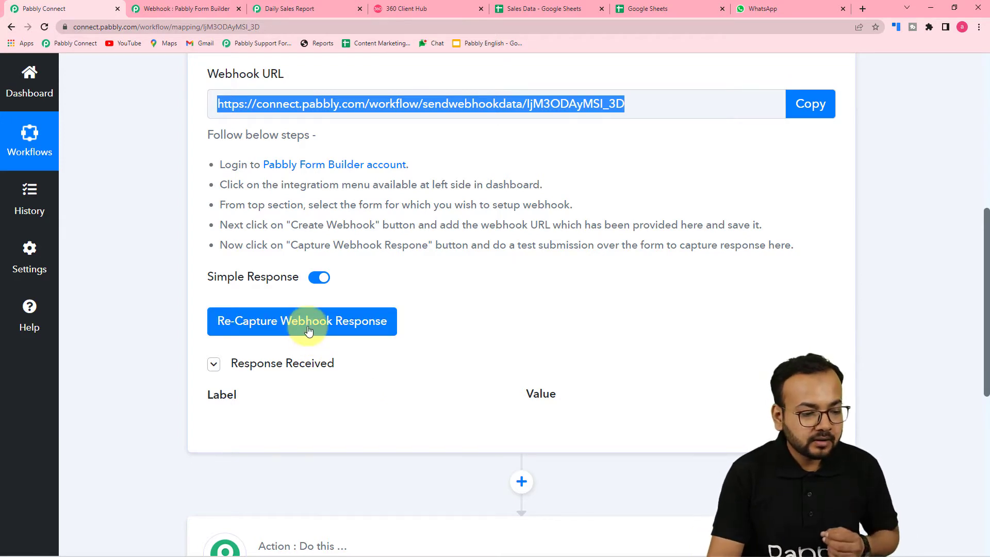
pyautogui.click(332, 330)
pyautogui.click(454, 391)
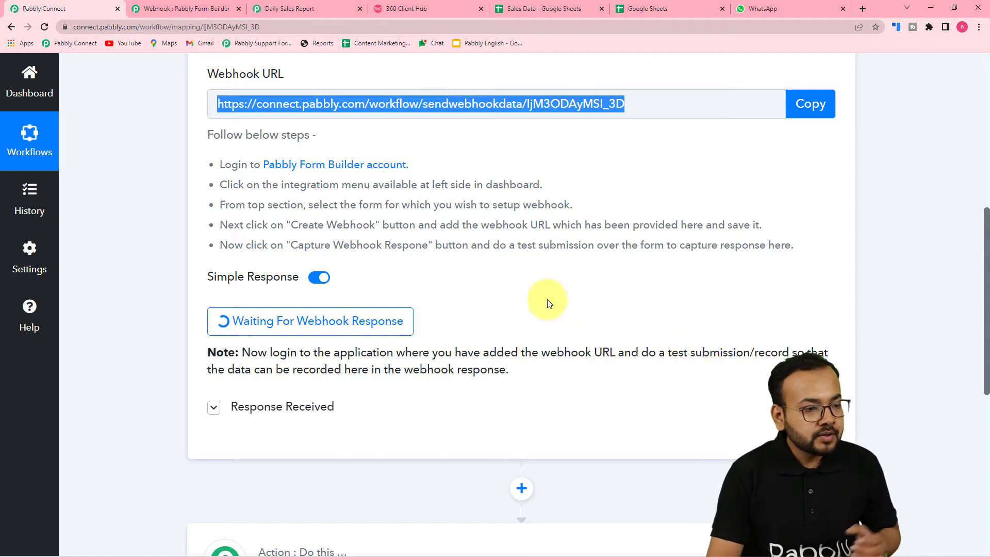
# Step: Switch to the public Daily Sales Report form, set its date to 18-05-2022 and choose the first listed team member
pyautogui.click(304, 8)
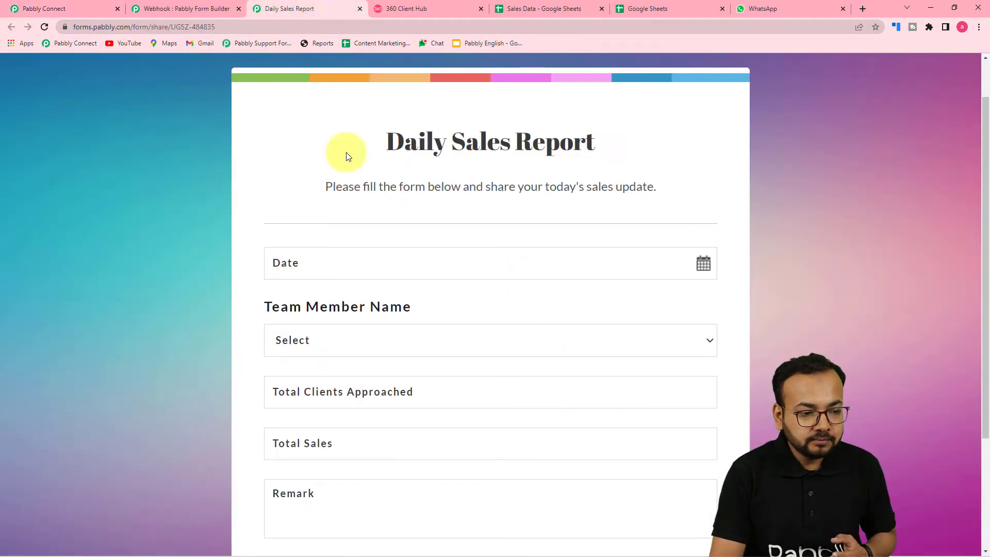
pyautogui.click(362, 260)
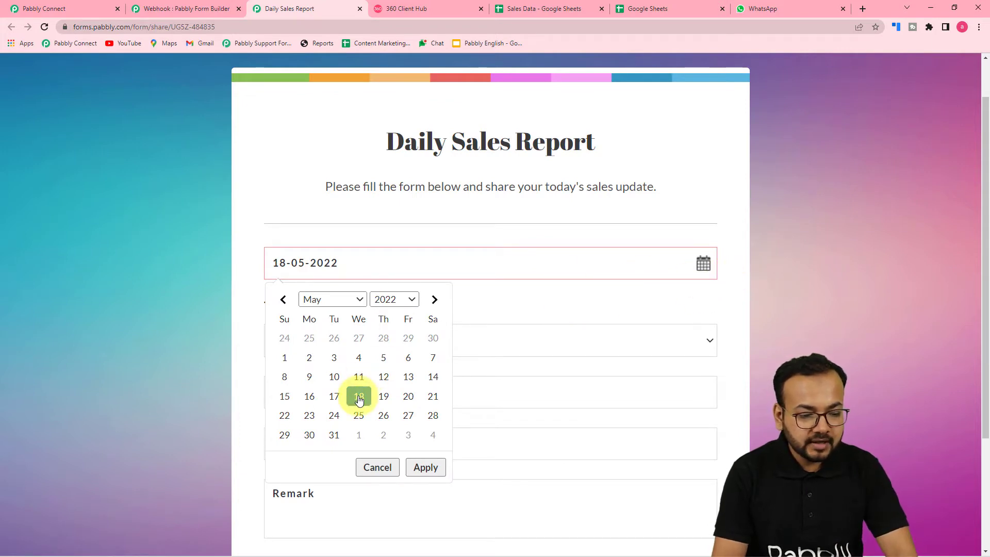
pyautogui.click(349, 221)
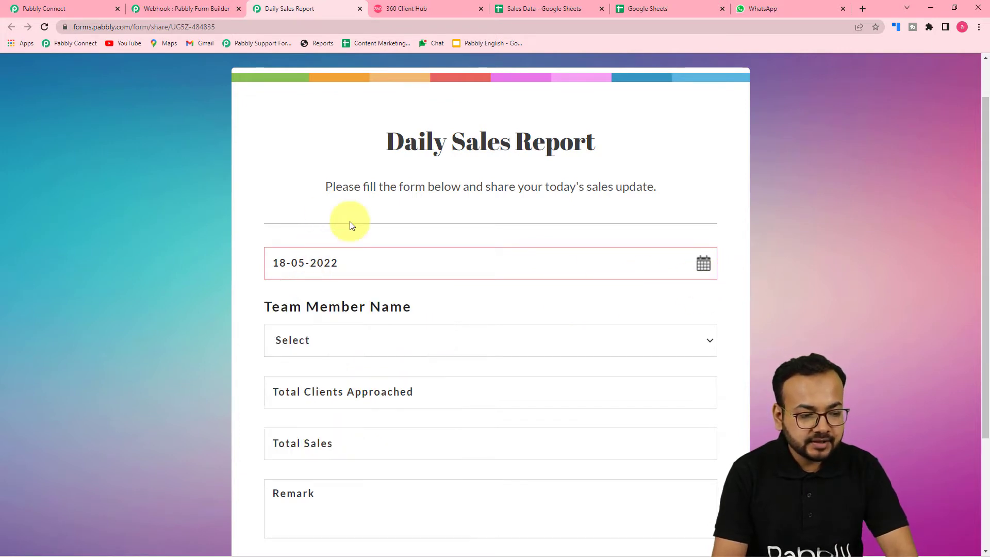
pyautogui.click(339, 345)
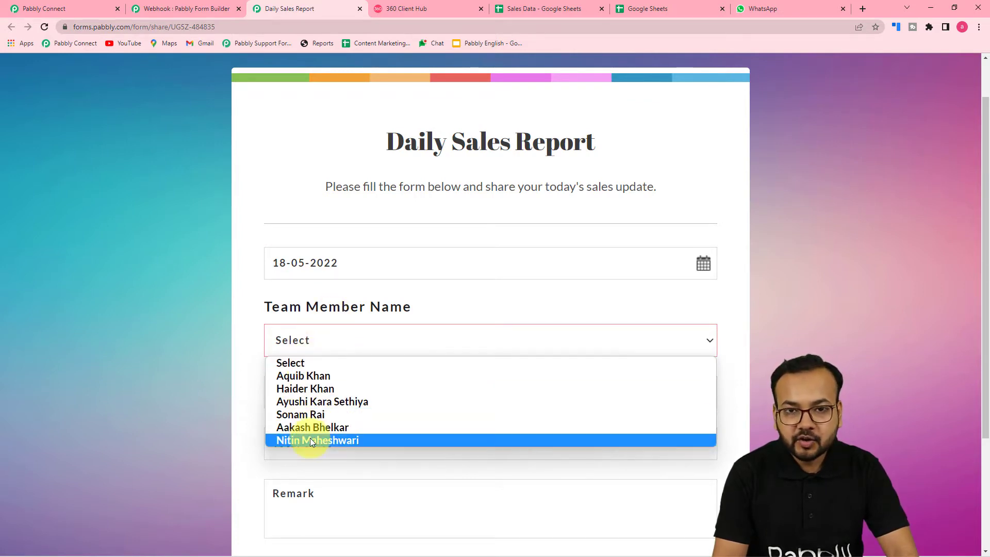
pyautogui.click(302, 377)
pyautogui.scroll(-3, 242, 358)
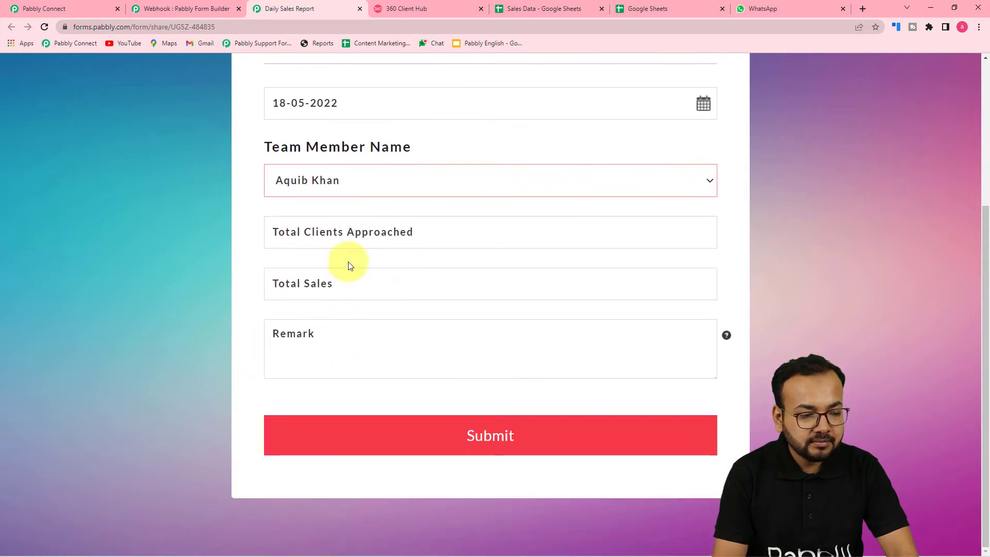
# Step: Enter 14 total clients approached, 20 total sales and the remark N/A, and submit the form
pyautogui.click(352, 233)
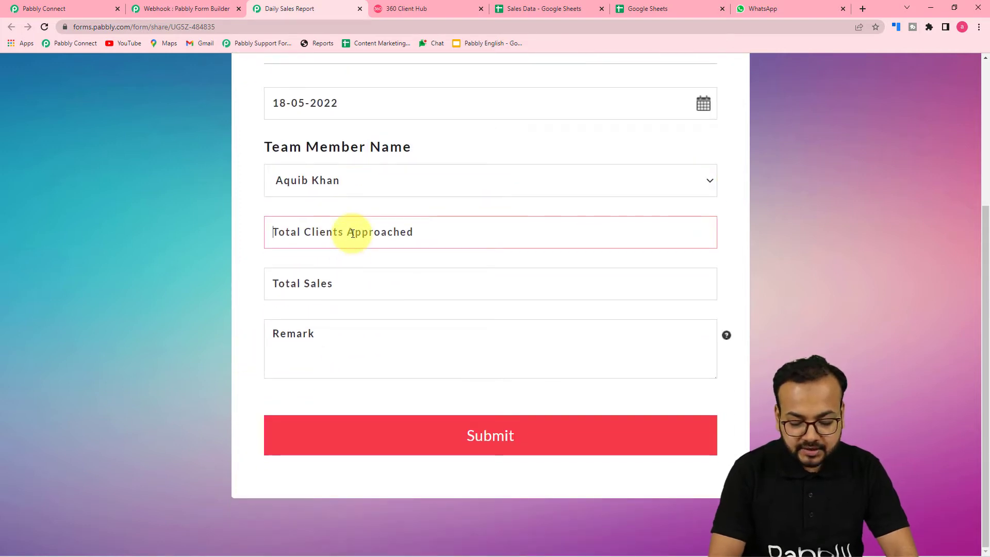
pyautogui.write('14')
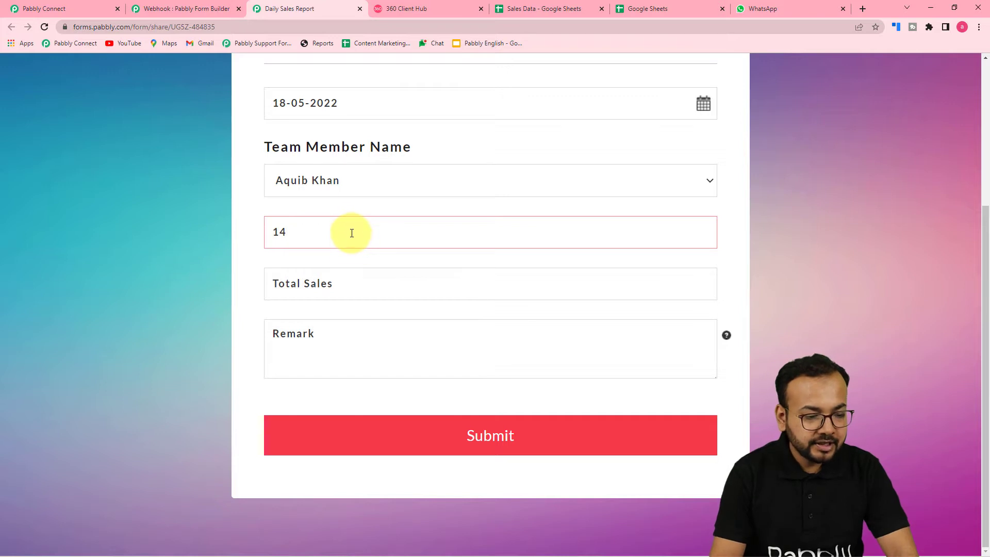
pyautogui.click(354, 293)
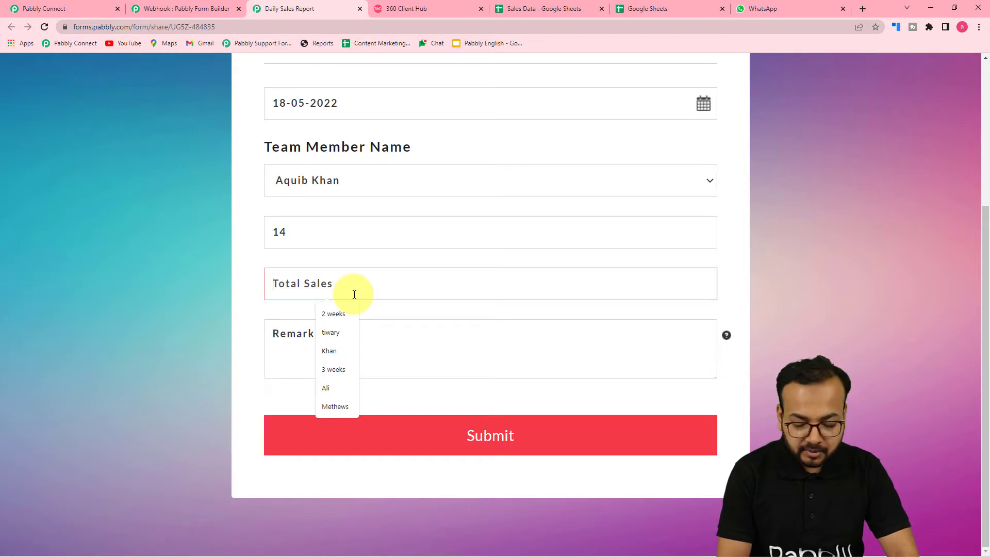
pyautogui.write('20')
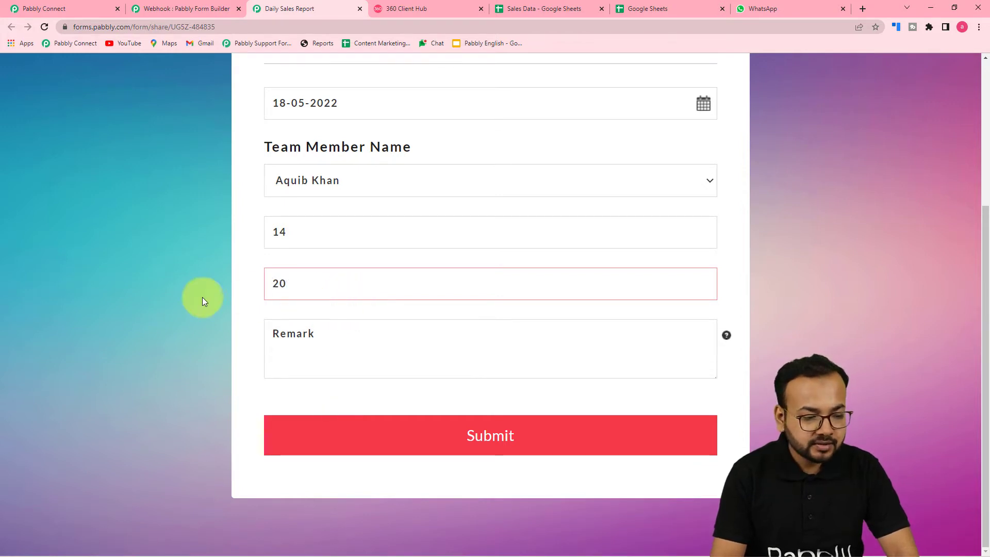
pyautogui.click(370, 347)
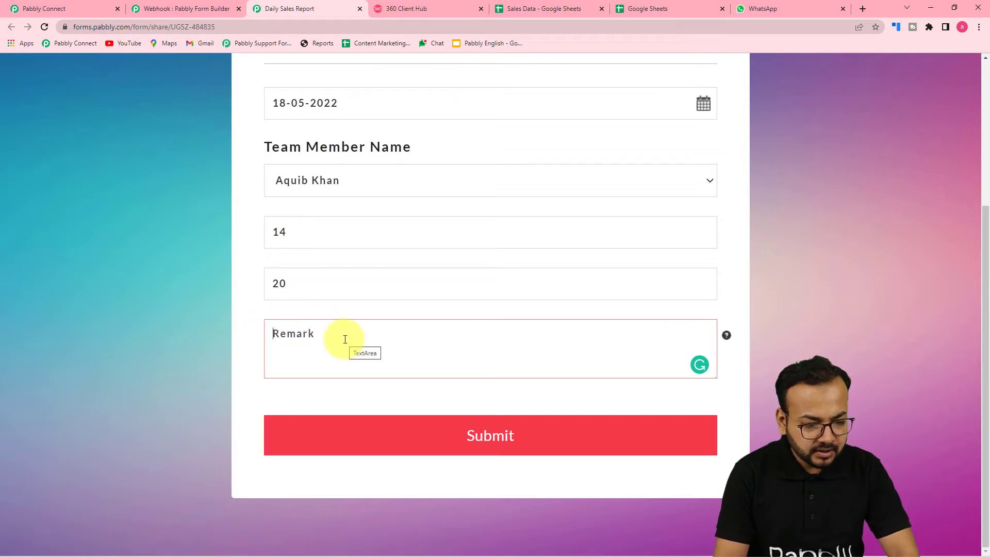
pyautogui.write('N/A')
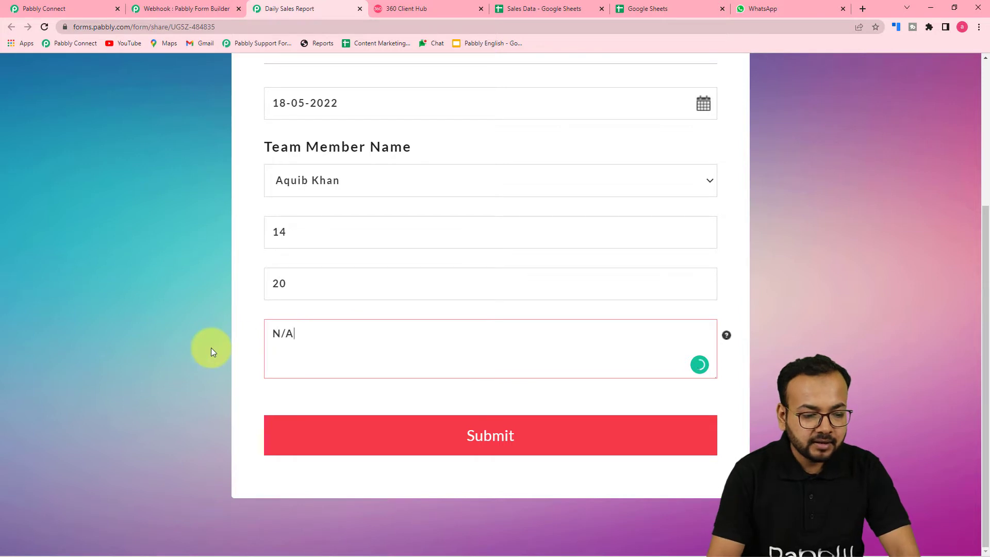
pyautogui.click(372, 444)
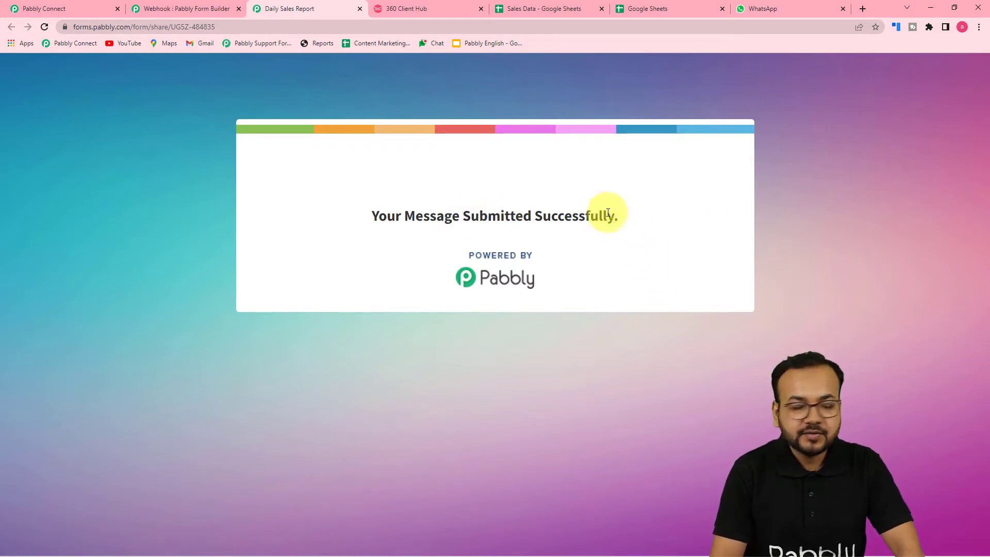
# Step: Switch to Pabbly Connect and review the form data captured in the trigger's webhook response
pyautogui.click(80, 8)
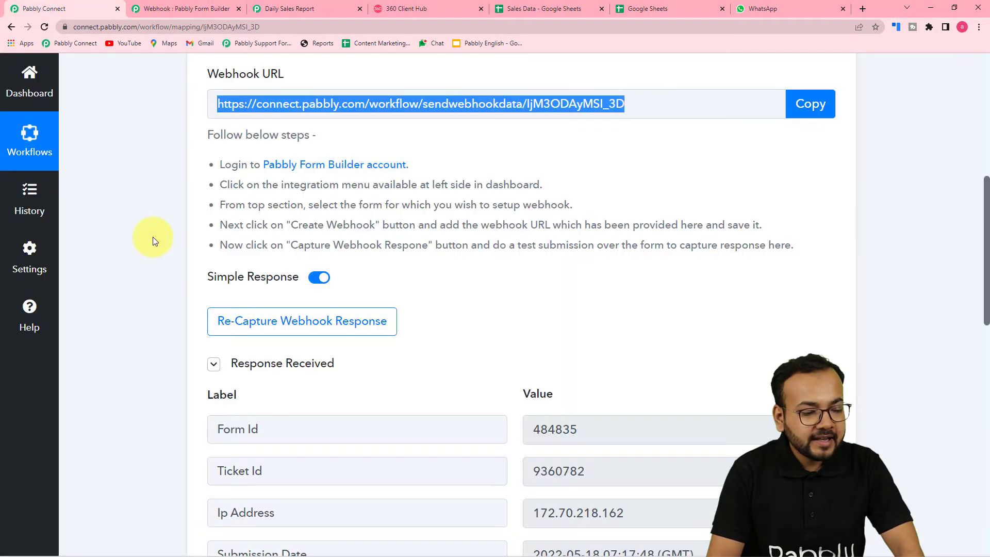
pyautogui.scroll(-5, 152, 237)
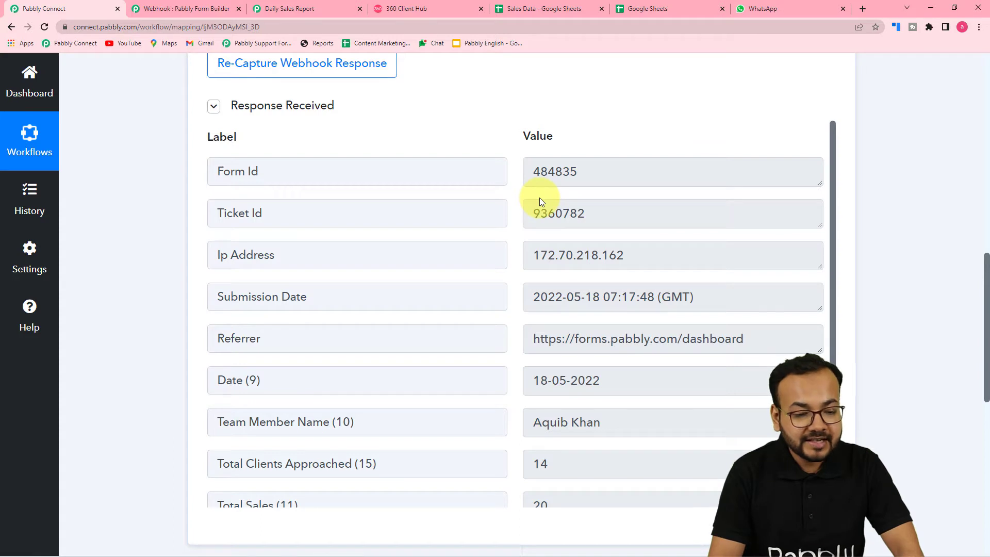
pyautogui.scroll(-1, 539, 201)
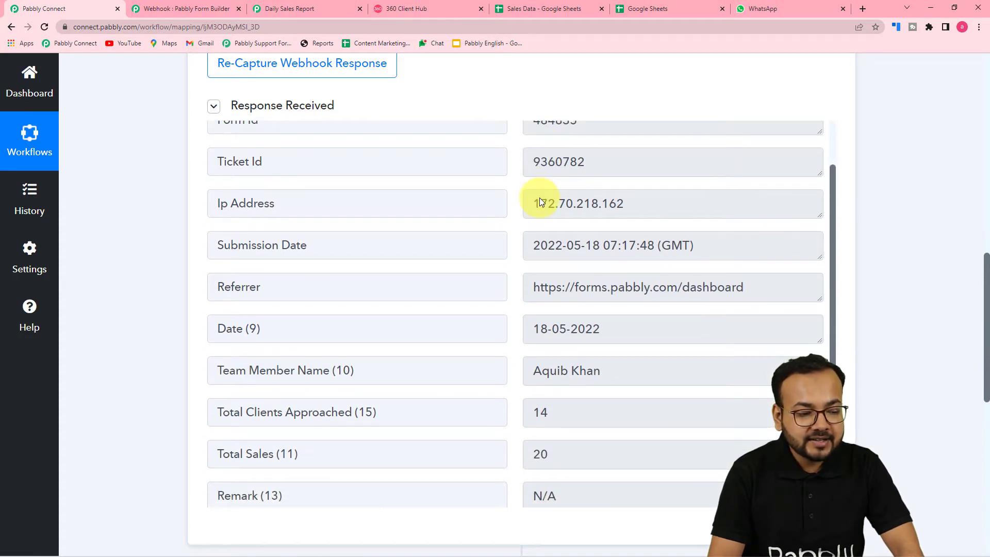
pyautogui.scroll(-1, 524, 307)
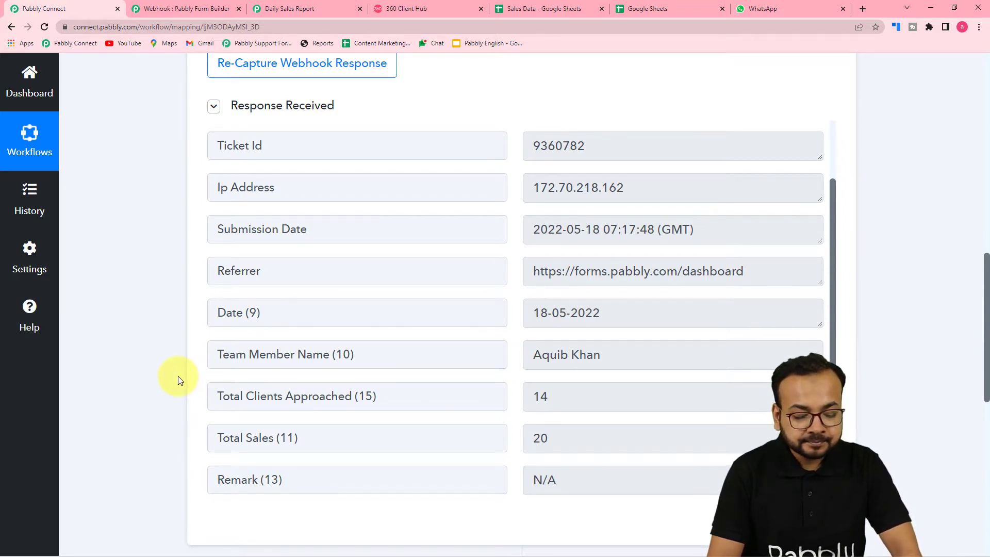
pyautogui.scroll(-4, 179, 377)
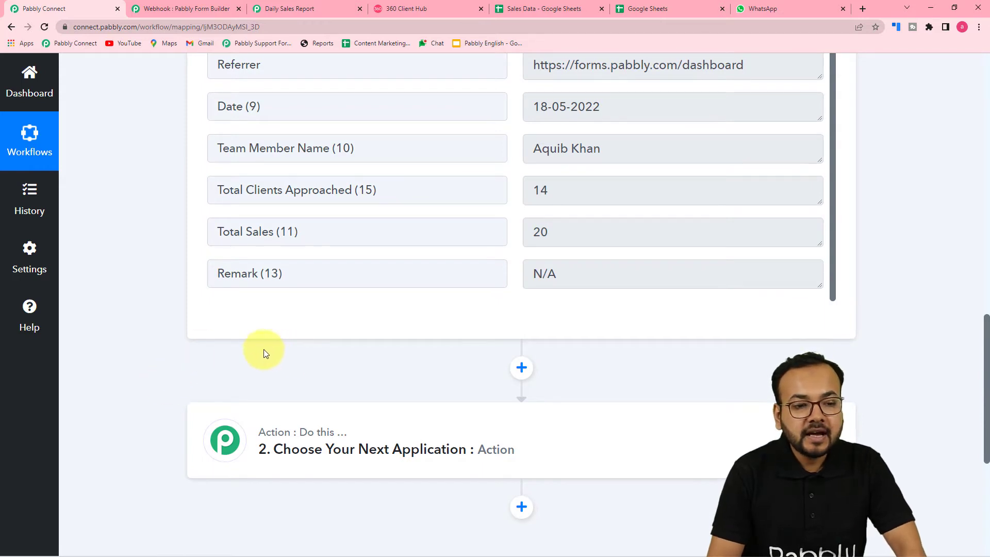
# Step: Check the Daily Sales Report sheet in the Sales Data spreadsheet and return to the Pabbly Connect workflow
pyautogui.click(549, 8)
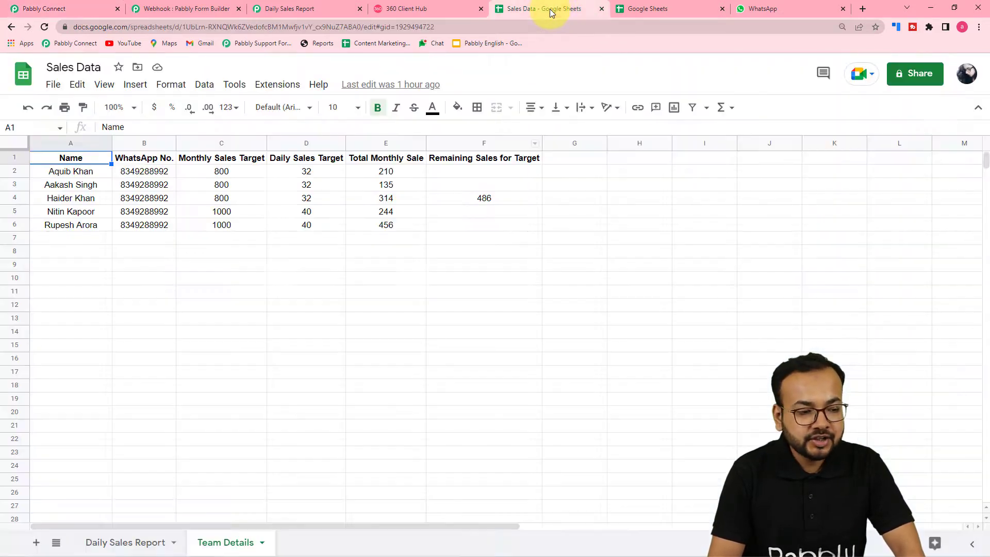
pyautogui.click(111, 541)
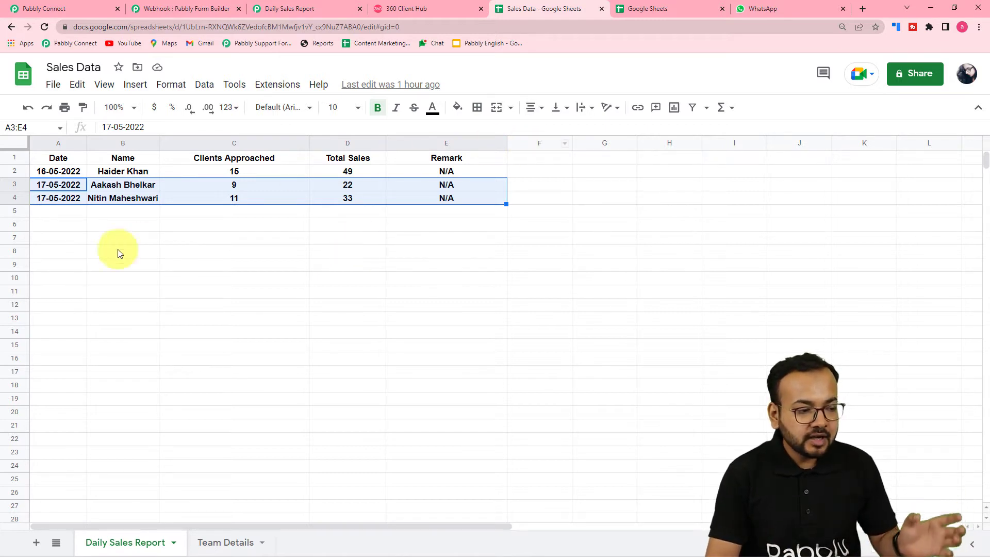
pyautogui.click(67, 5)
# Step: Set the workflow's second step to the Google Sheets app with the Add New Row action event
pyautogui.click(309, 408)
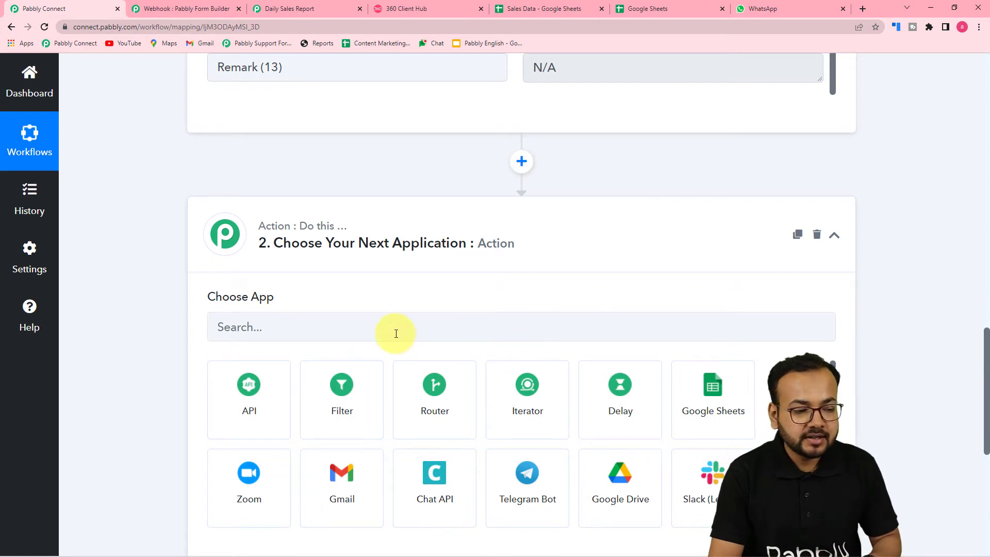
pyautogui.scroll(-2, 396, 333)
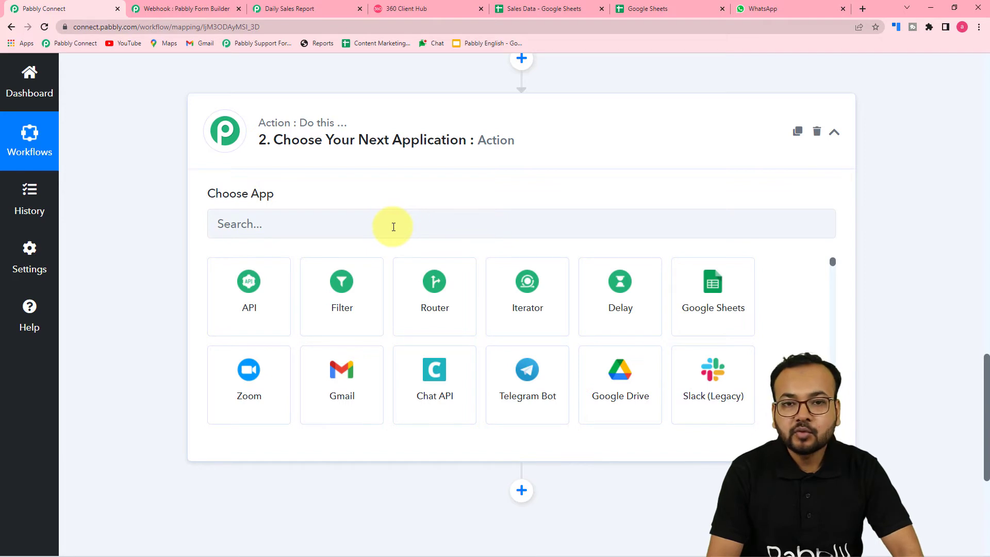
pyautogui.click(359, 226)
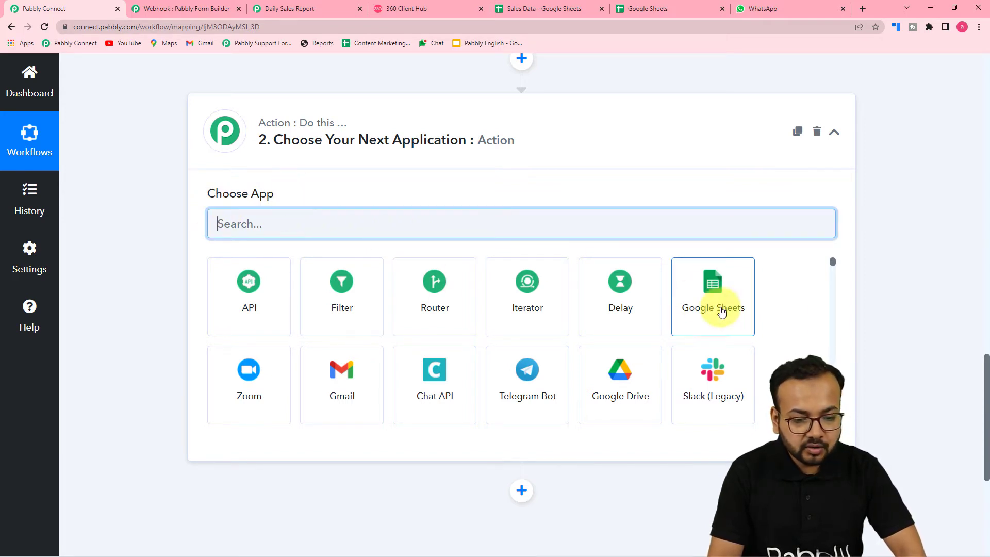
pyautogui.click(728, 287)
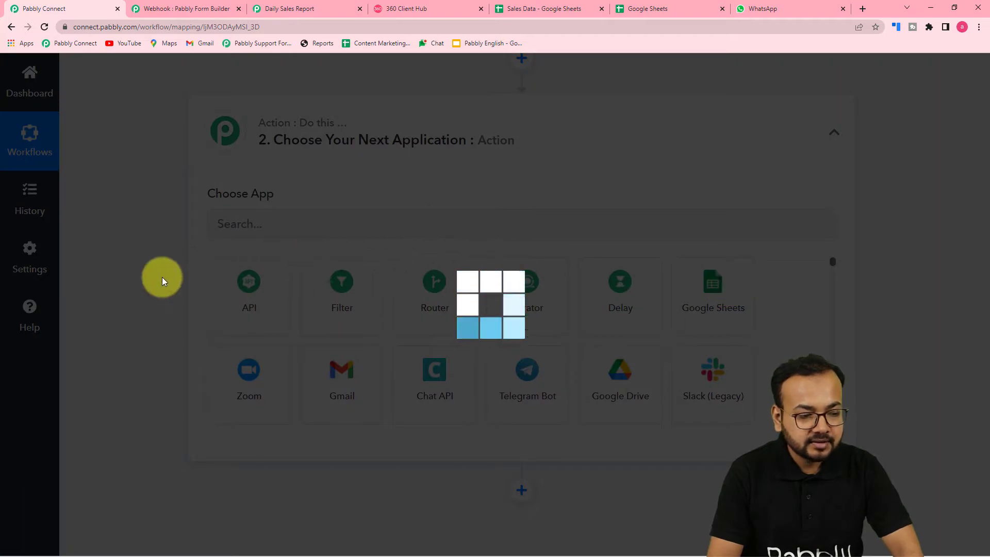
pyautogui.scroll(-2, 162, 277)
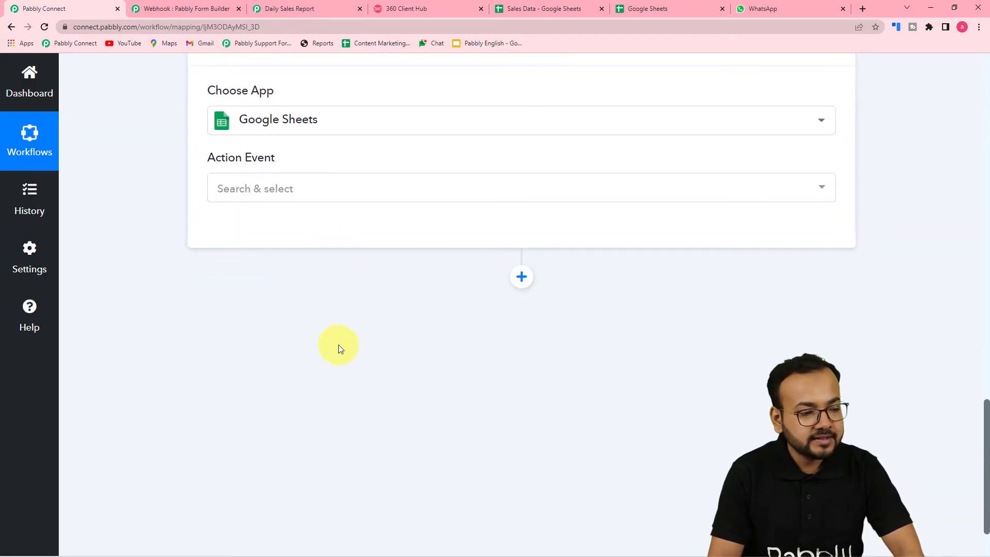
pyautogui.click(286, 189)
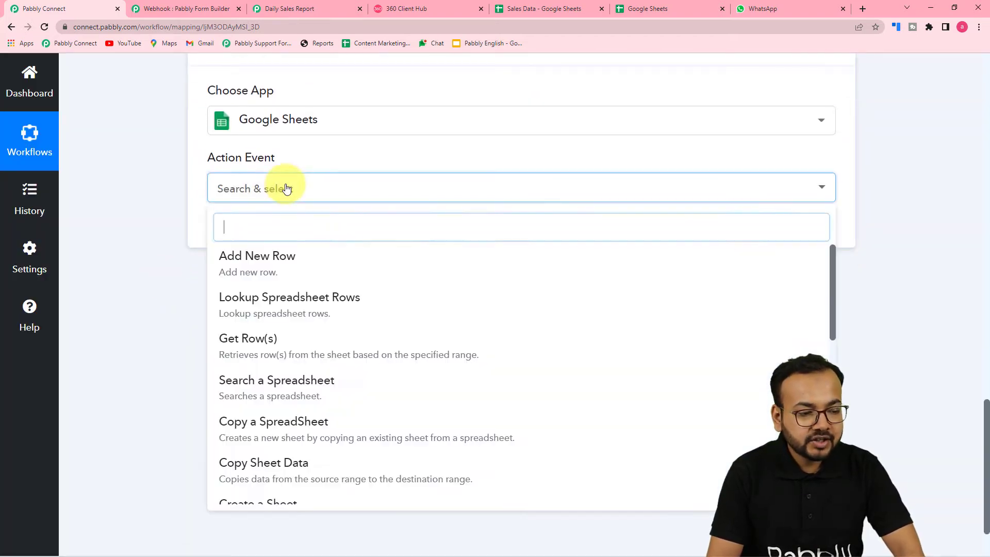
pyautogui.click(263, 263)
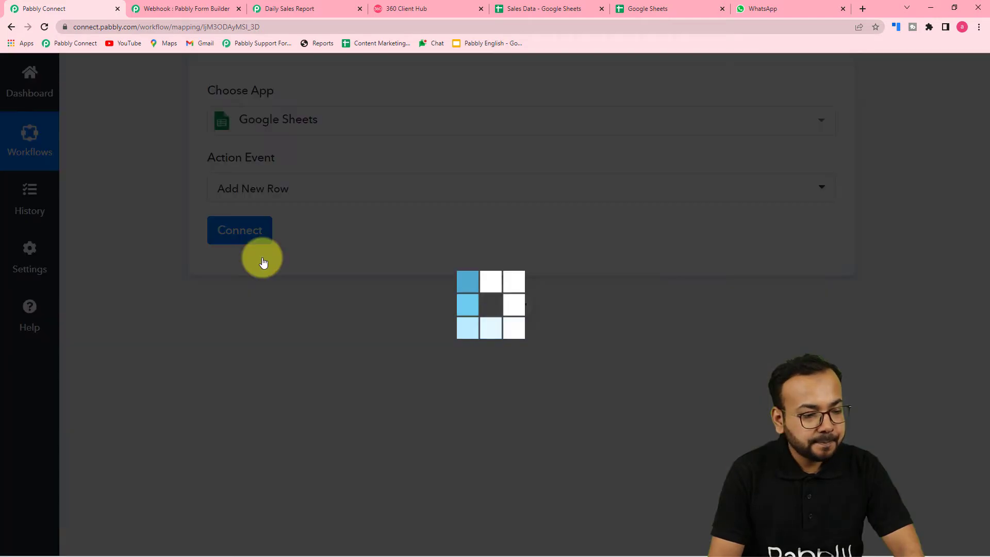
# Step: Add a new Google Sheets connection for the action, choosing the second Google account and granting Pabbly Connect Sheets access
pyautogui.click(244, 237)
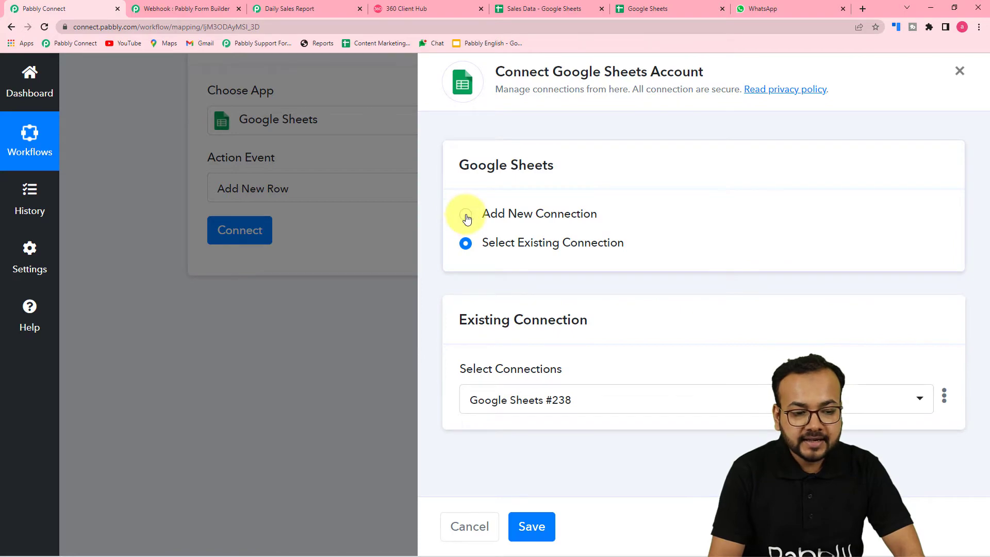
pyautogui.click(466, 217)
pyautogui.click(516, 379)
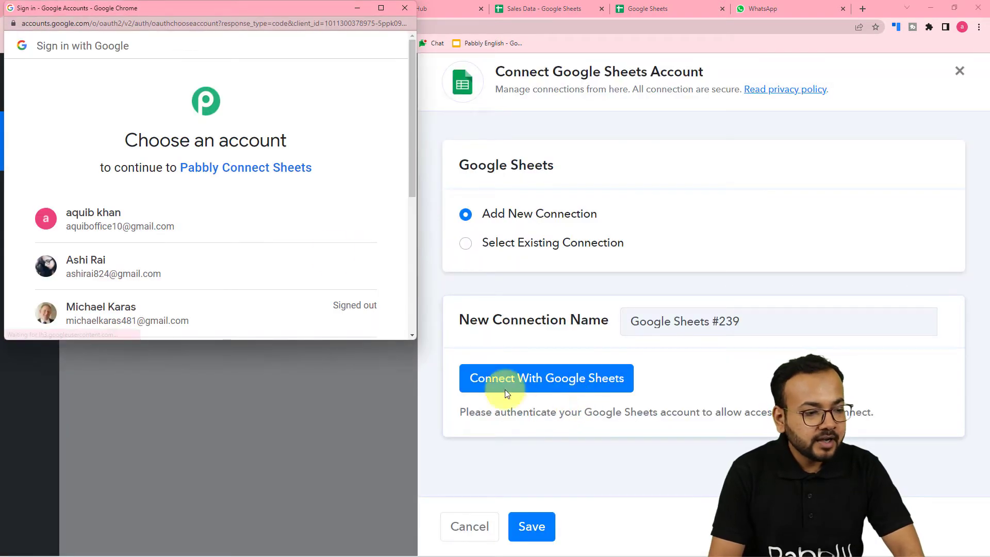
pyautogui.click(143, 267)
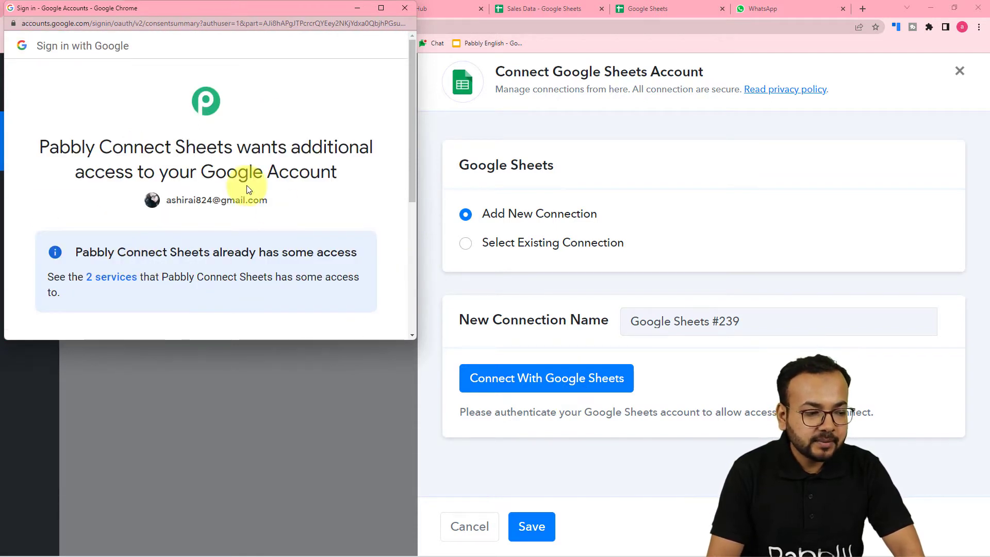
pyautogui.scroll(-5, 247, 188)
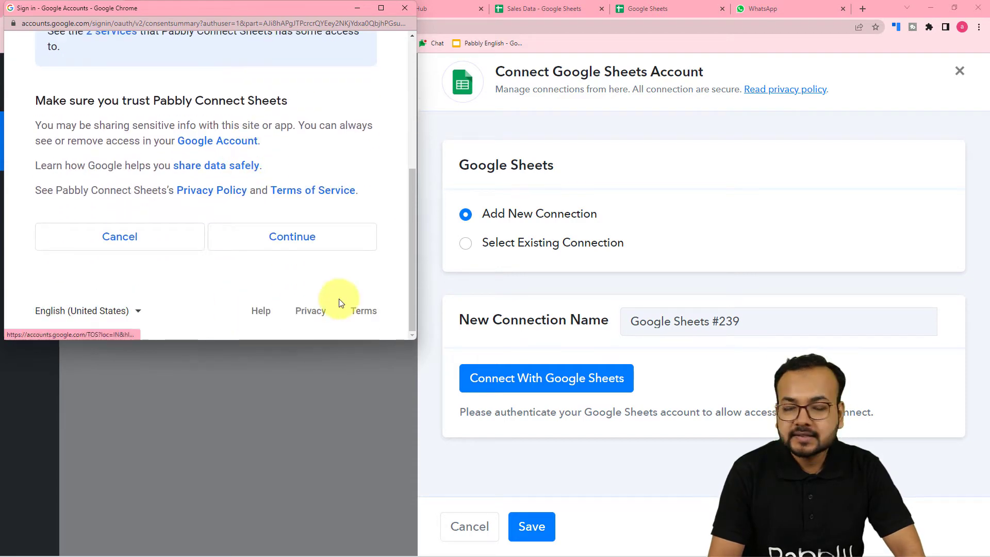
pyautogui.click(315, 241)
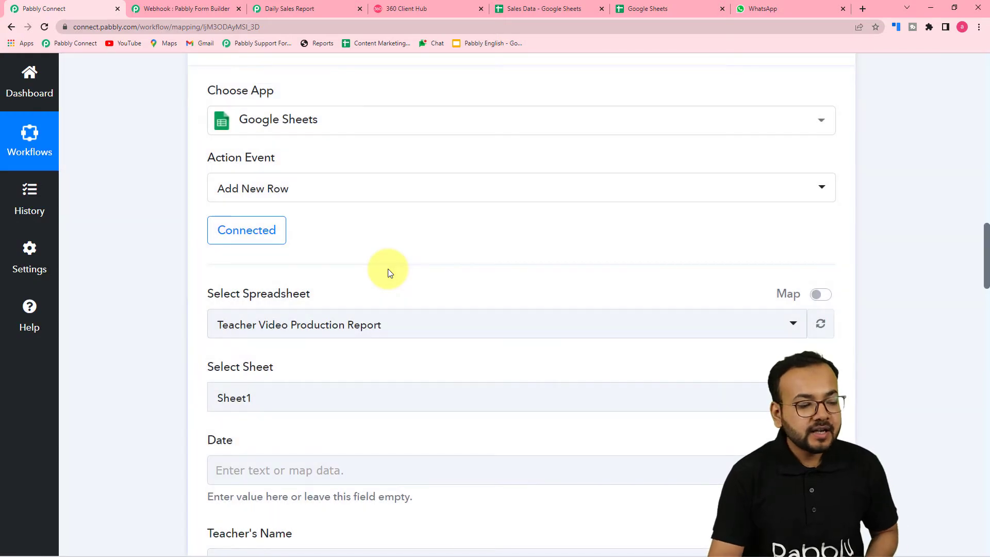
# Step: Check the spreadsheet's name in Google Sheets and select Sales Data as the spreadsheet for the Add New Row action
pyautogui.scroll(-2, 388, 268)
pyautogui.scroll(-1, 203, 227)
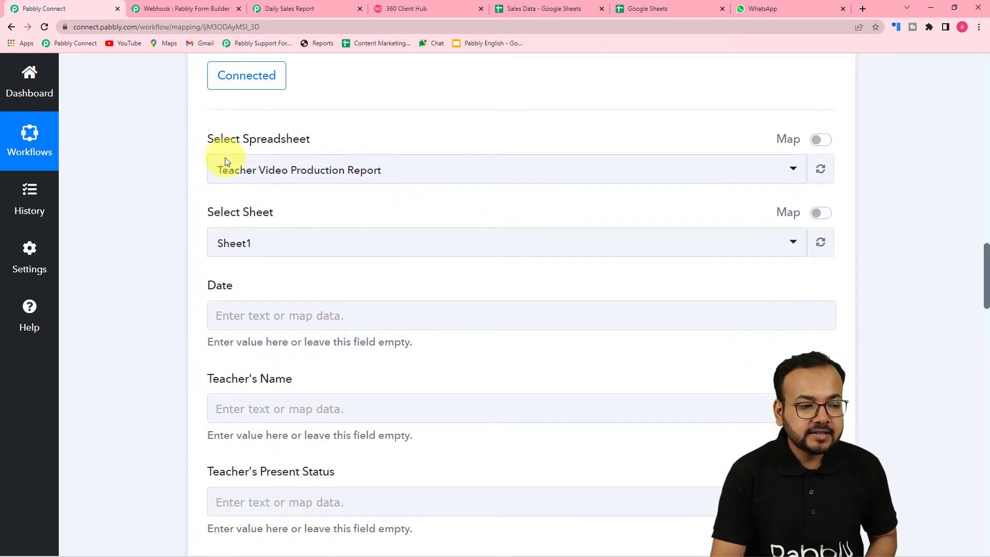
pyautogui.click(407, 176)
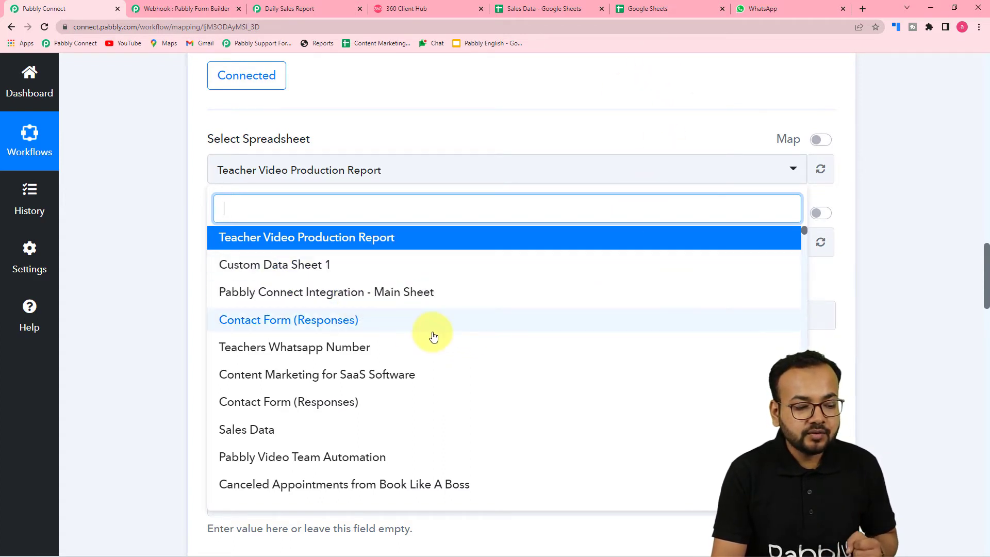
pyautogui.click(655, 10)
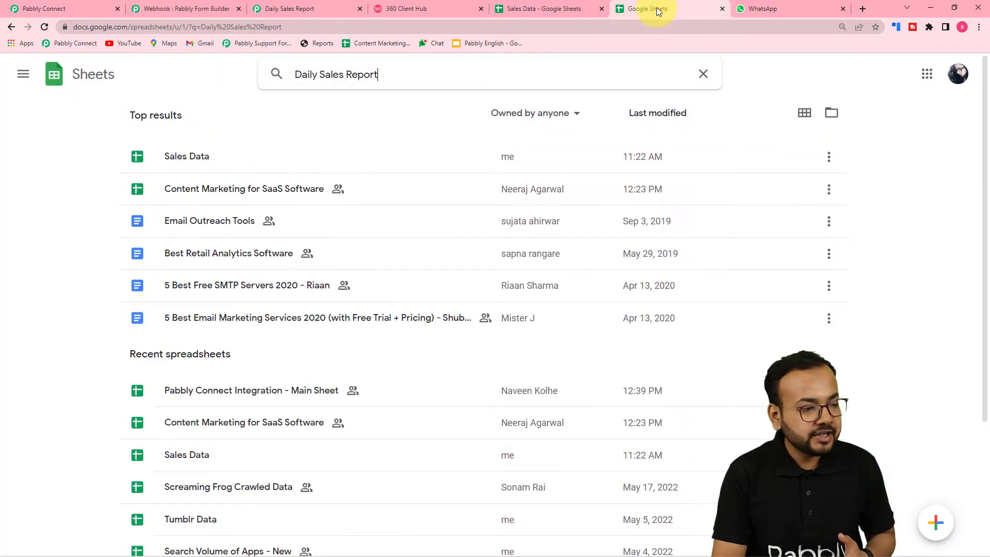
pyautogui.click(513, 11)
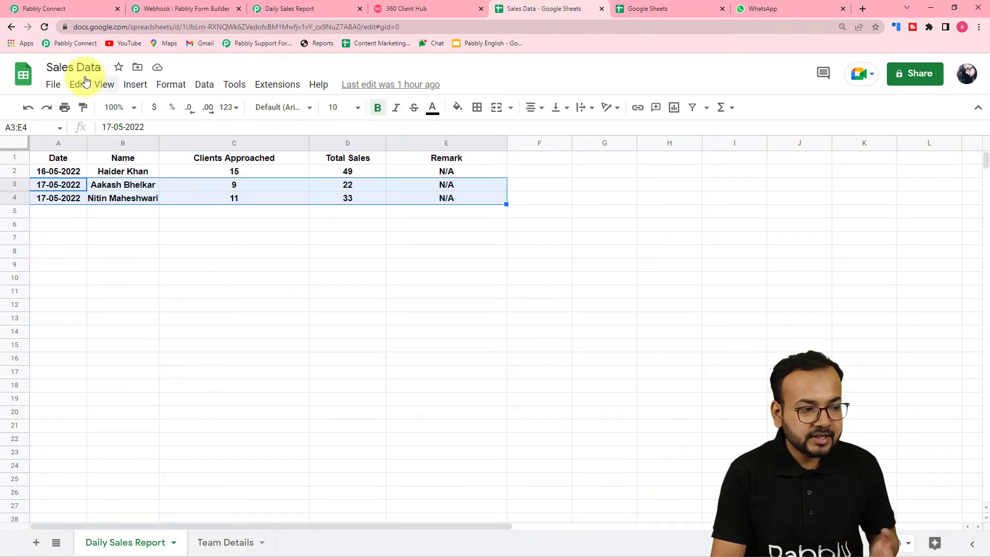
pyautogui.click(31, 8)
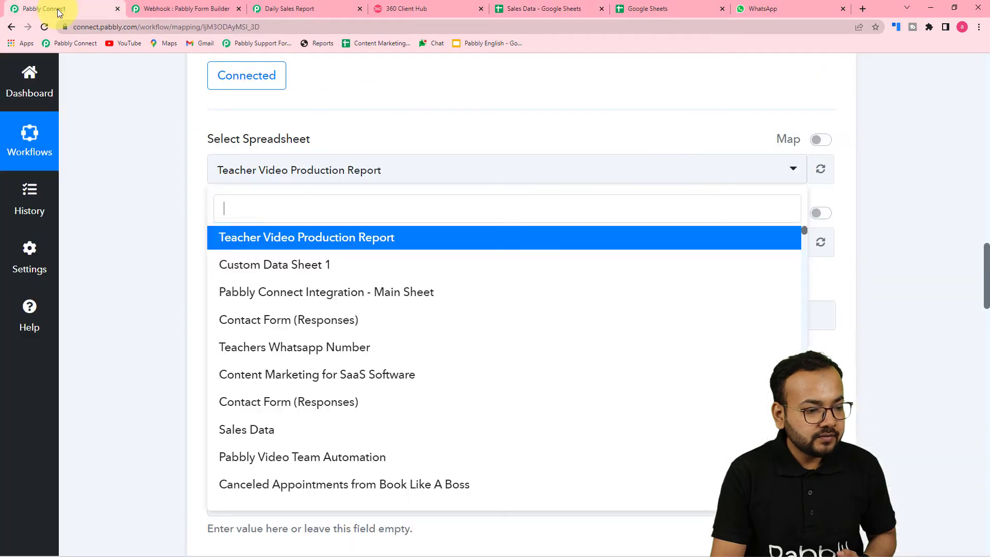
pyautogui.click(241, 431)
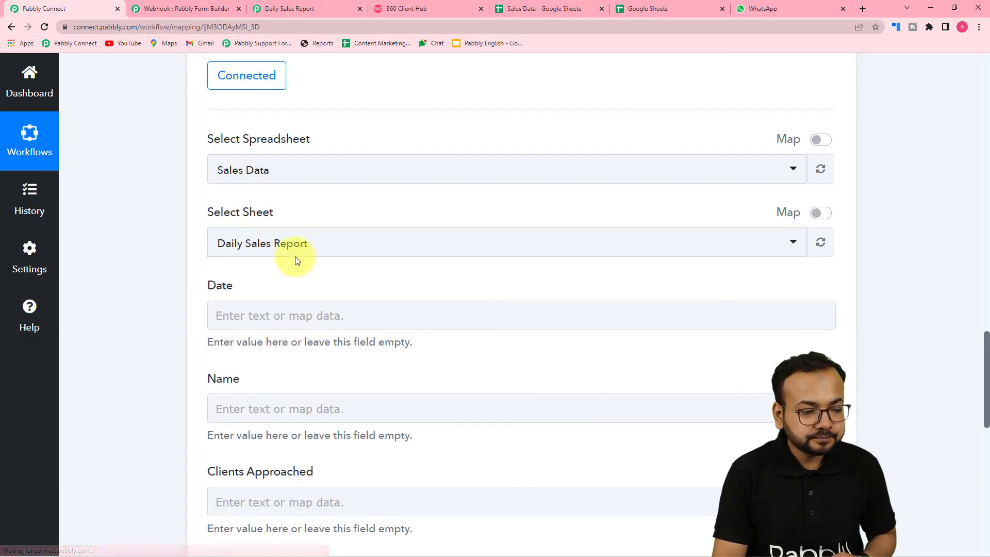
# Step: Check the sheet names in the Sales Data spreadsheet and select Daily Sales Report as the action's sheet
pyautogui.click(570, 9)
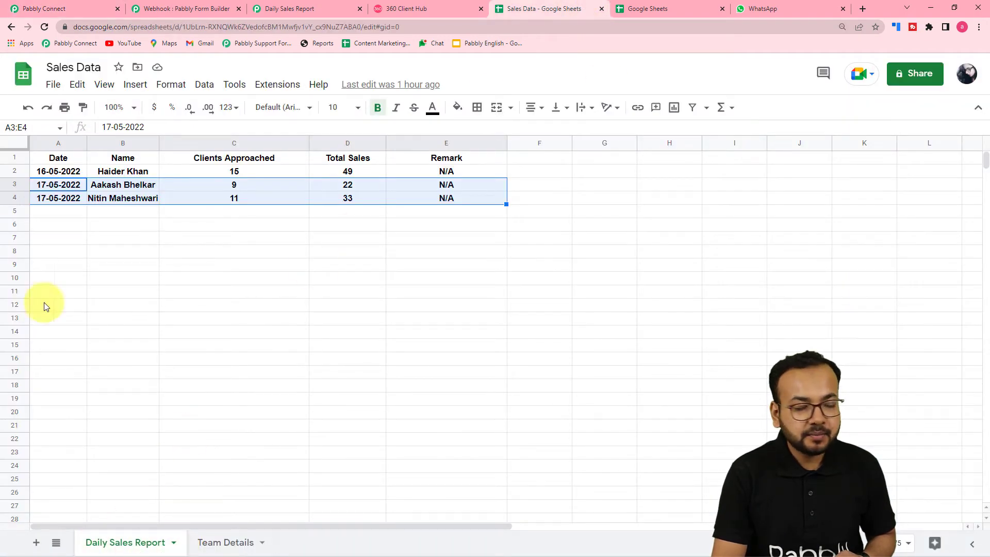
pyautogui.click(36, 8)
pyautogui.click(258, 248)
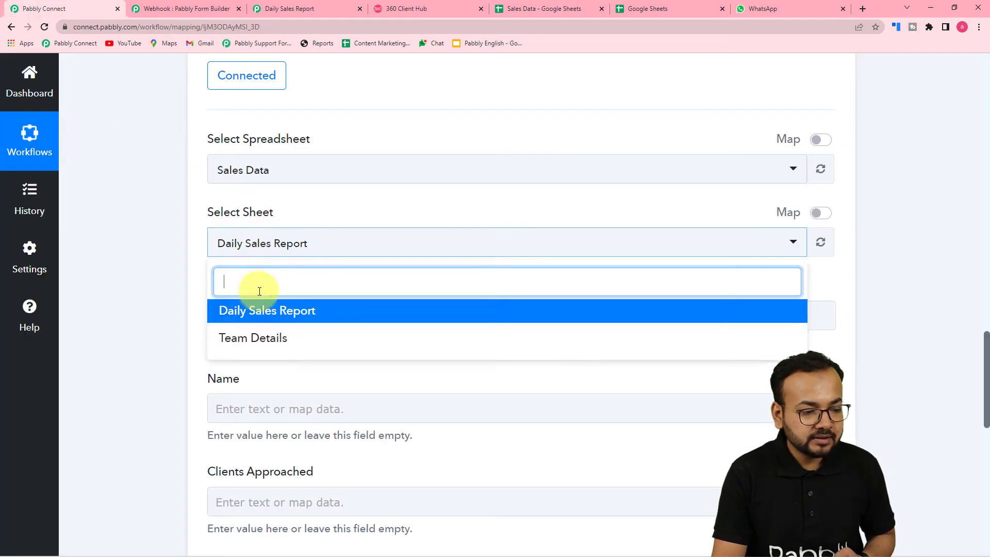
pyautogui.click(254, 311)
# Step: Compare the action's row fields with the Daily Sales Report columns and the form data captured in the trigger response
pyautogui.scroll(-2, 178, 289)
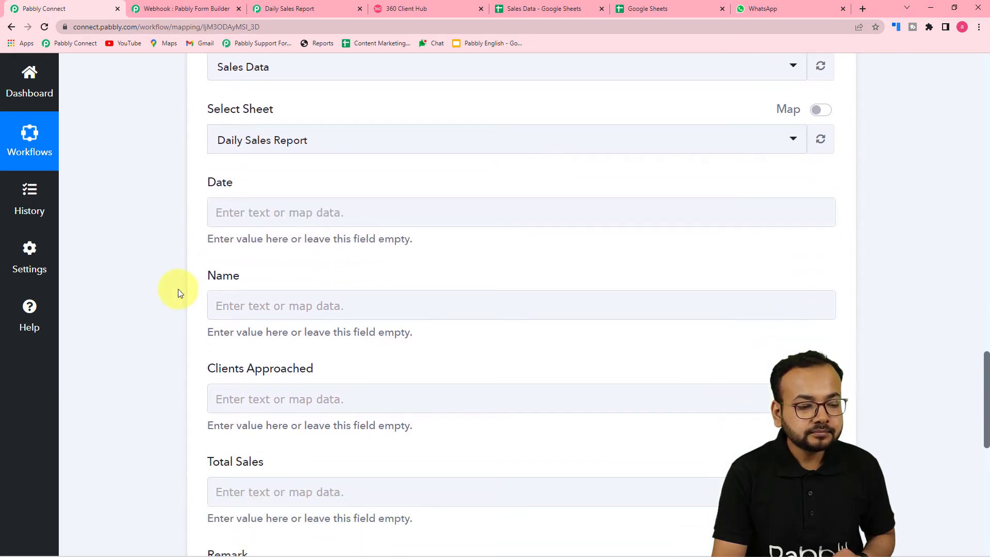
pyautogui.click(242, 225)
pyautogui.scroll(-2, 242, 228)
pyautogui.scroll(-3, 251, 280)
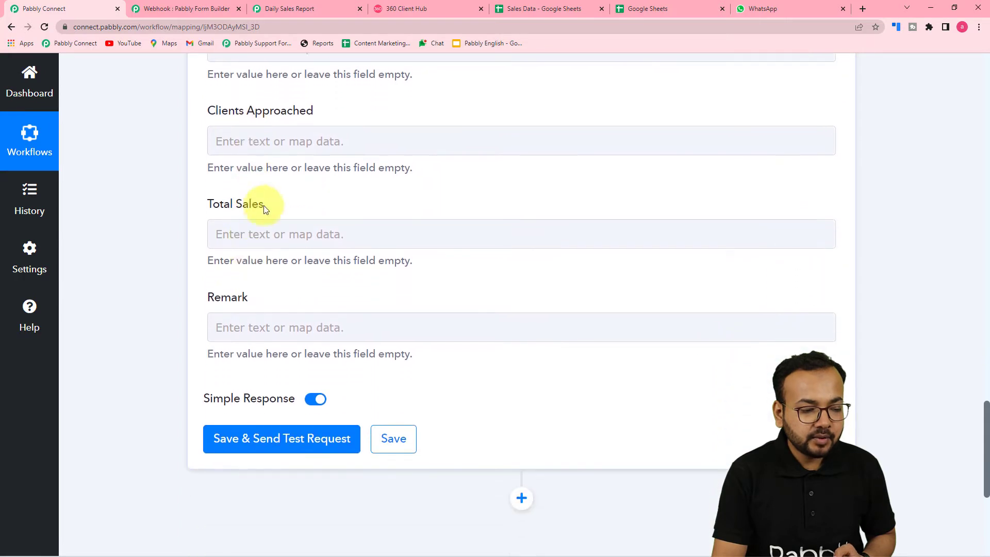
pyautogui.click(278, 330)
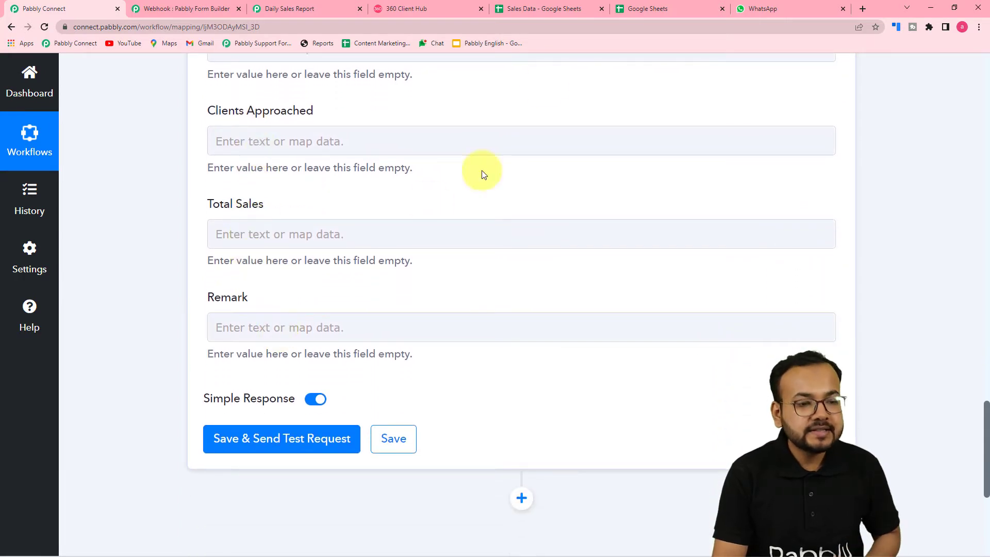
pyautogui.click(528, 12)
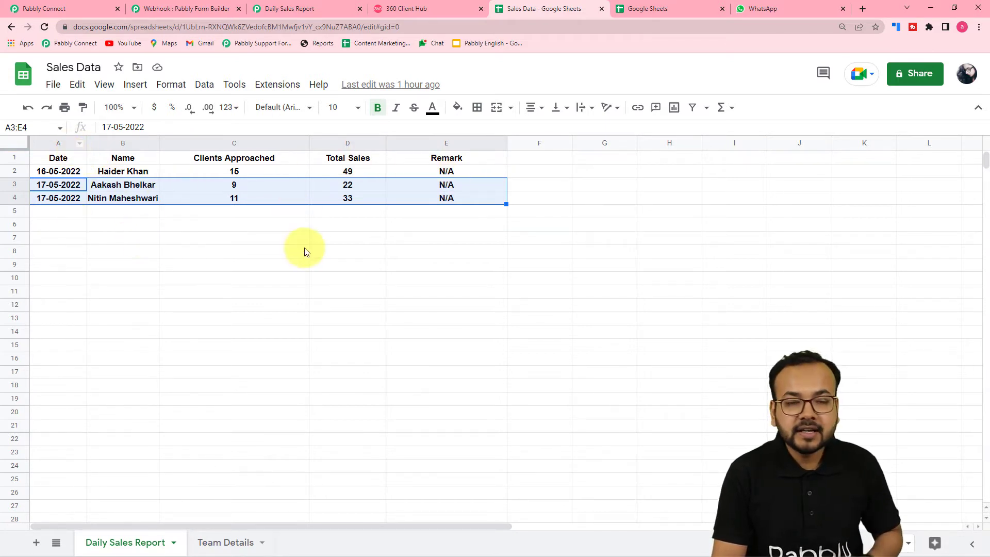
pyautogui.click(82, 5)
pyautogui.scroll(4, 331, 298)
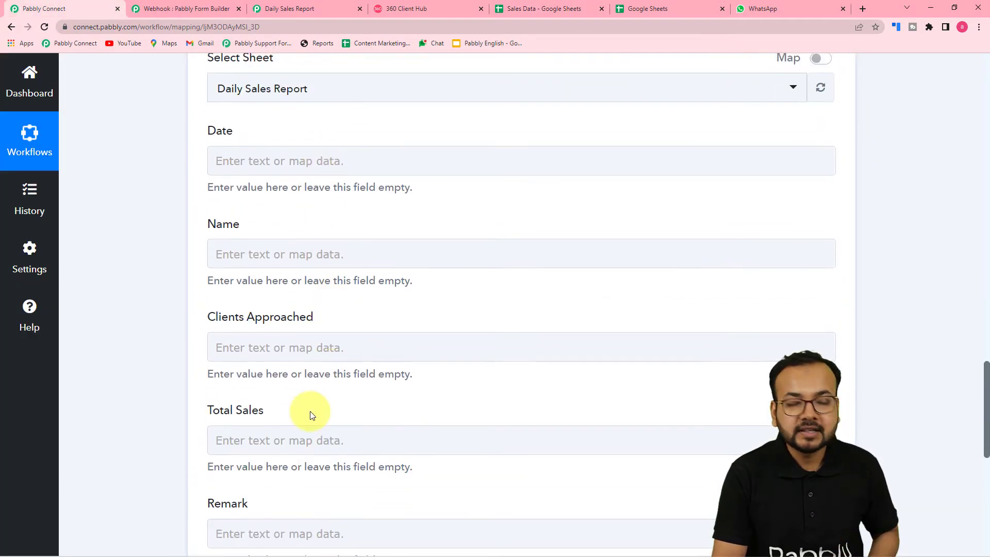
pyautogui.scroll(4, 310, 410)
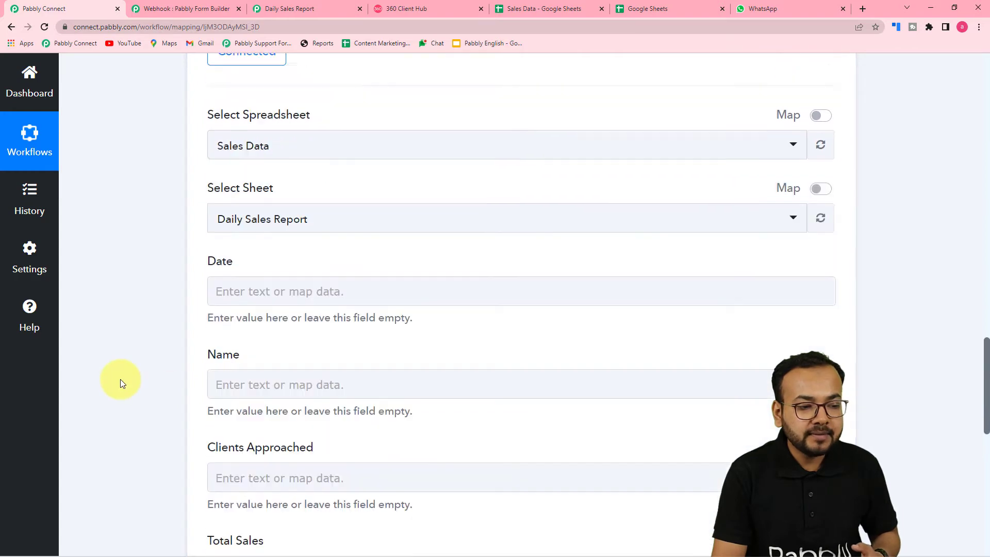
pyautogui.scroll(12, 145, 382)
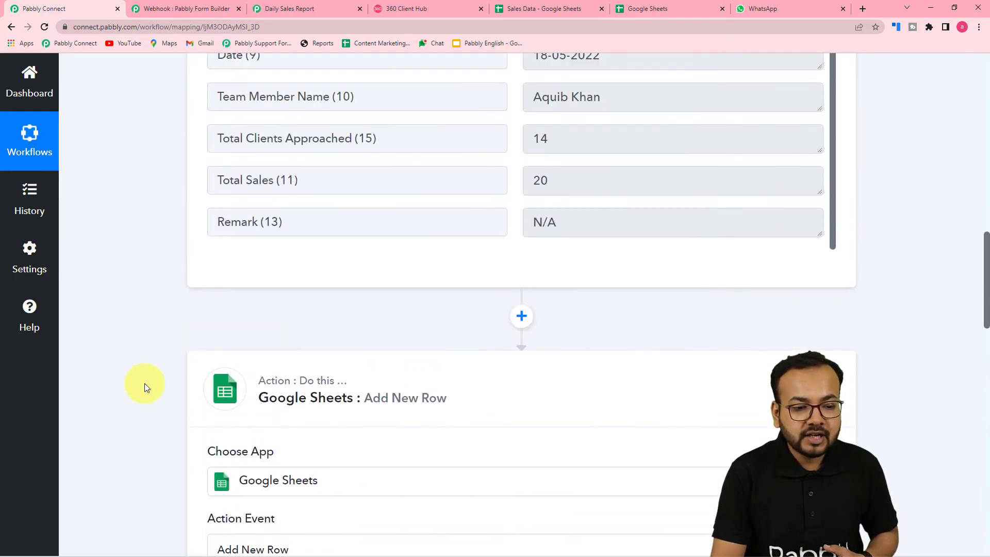
pyautogui.scroll(3, 146, 382)
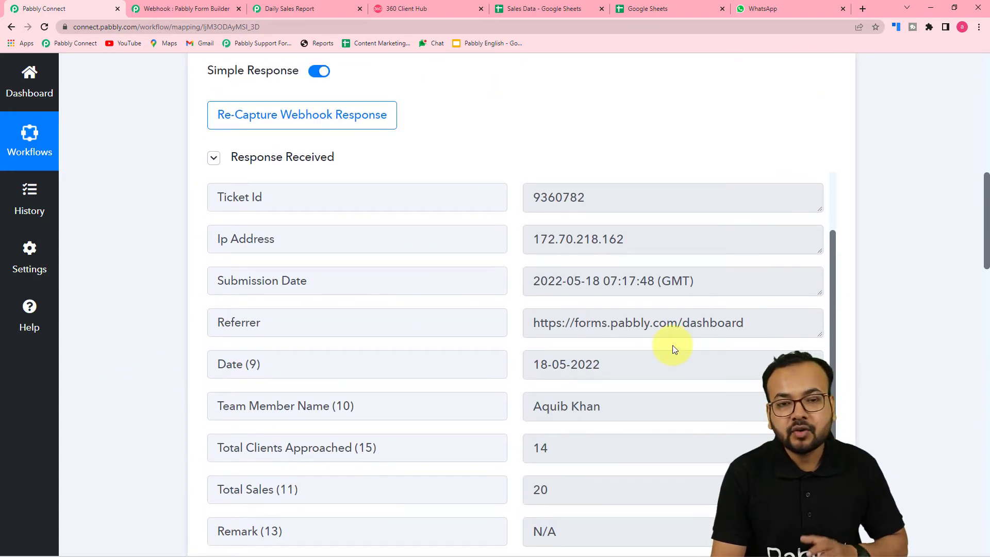
pyautogui.scroll(-2, 630, 371)
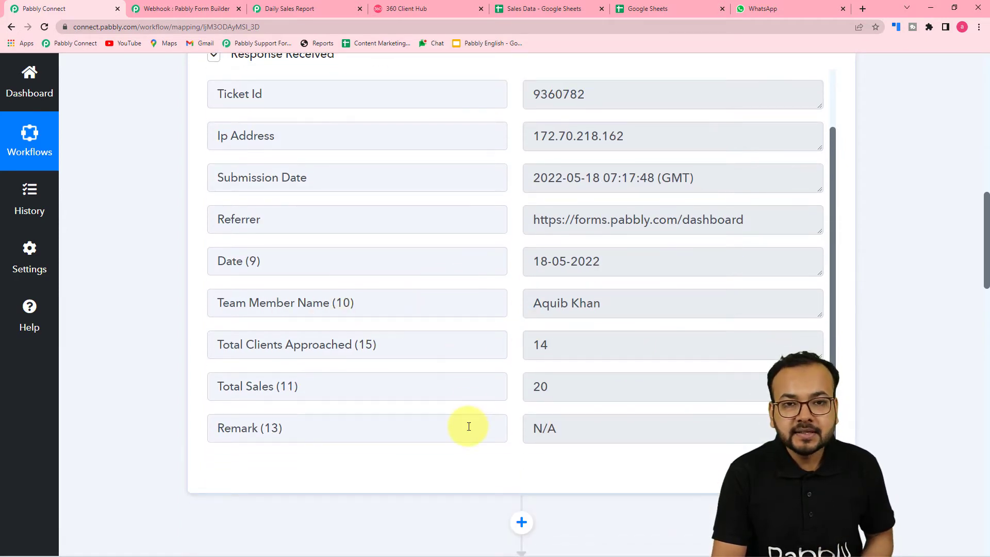
# Step: Map the Date field of the Google Sheets action to Date (9) from the New Form Submission data
pyautogui.scroll(-11, 170, 283)
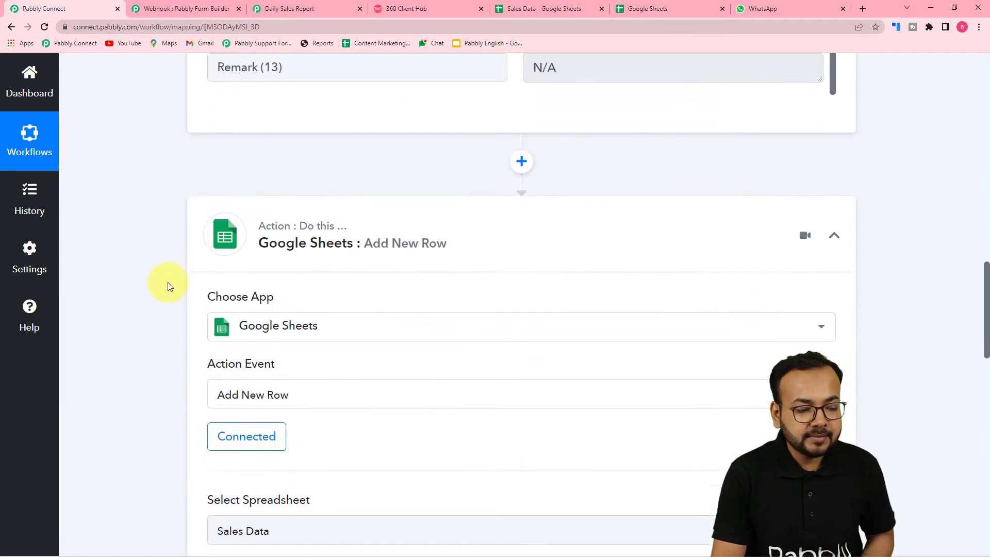
pyautogui.scroll(-4, 168, 286)
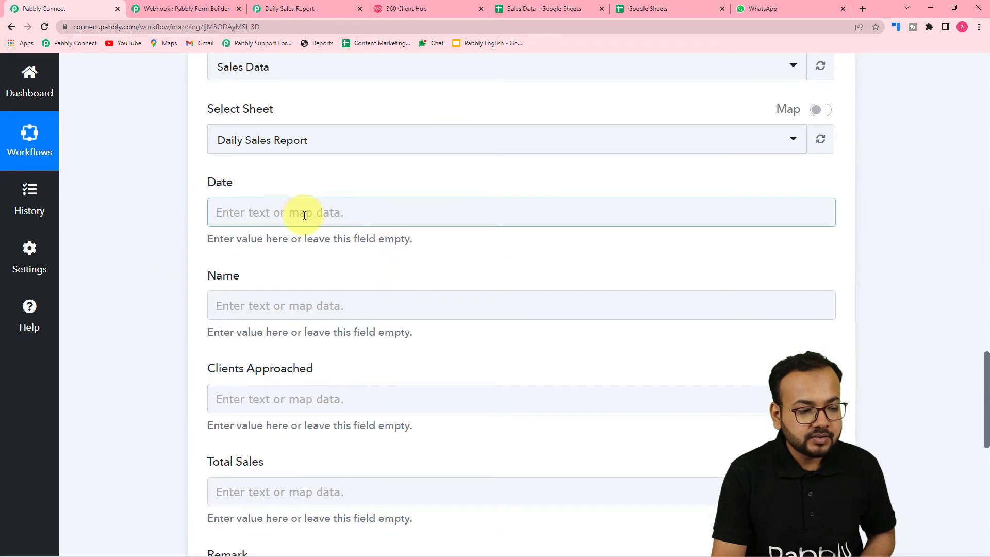
pyautogui.click(357, 212)
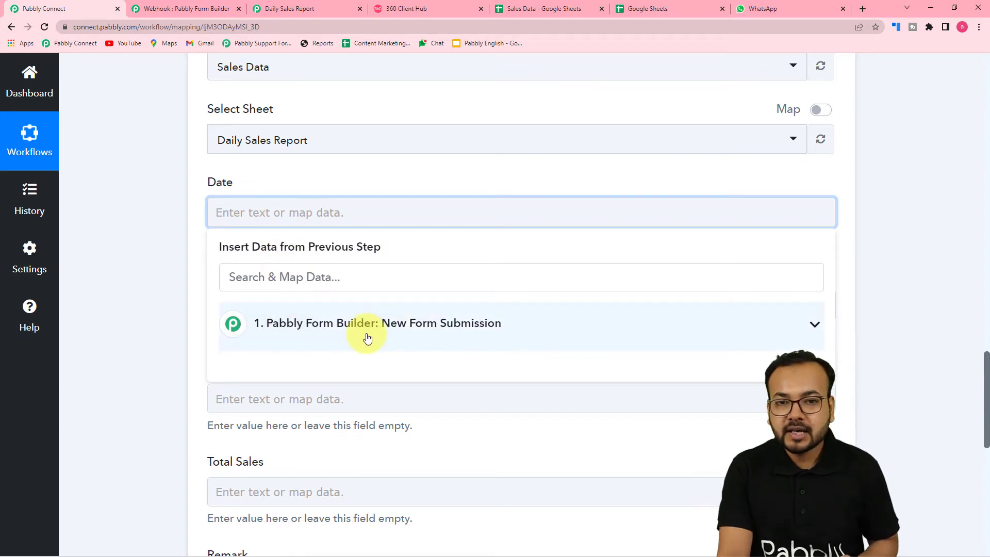
pyautogui.scroll(-3, 367, 338)
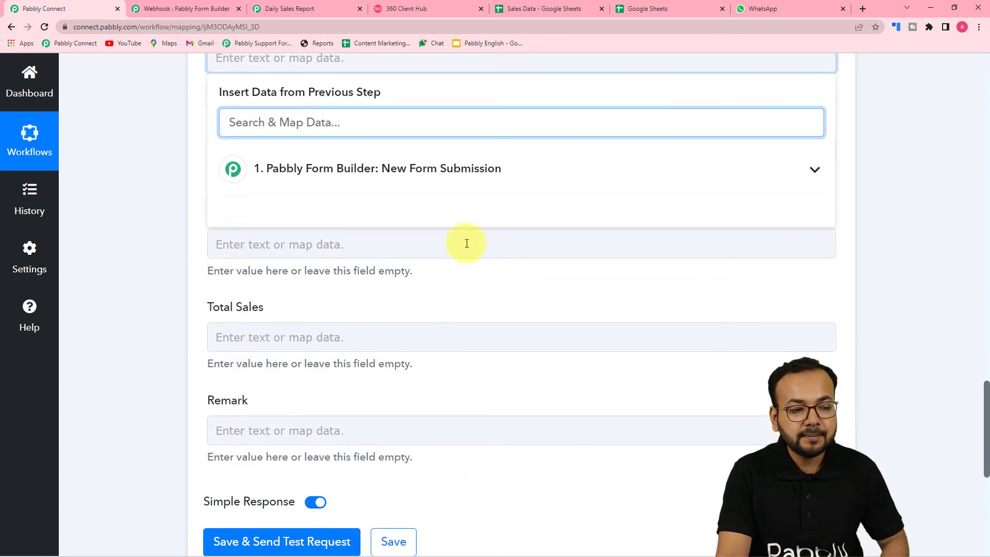
pyautogui.click(418, 184)
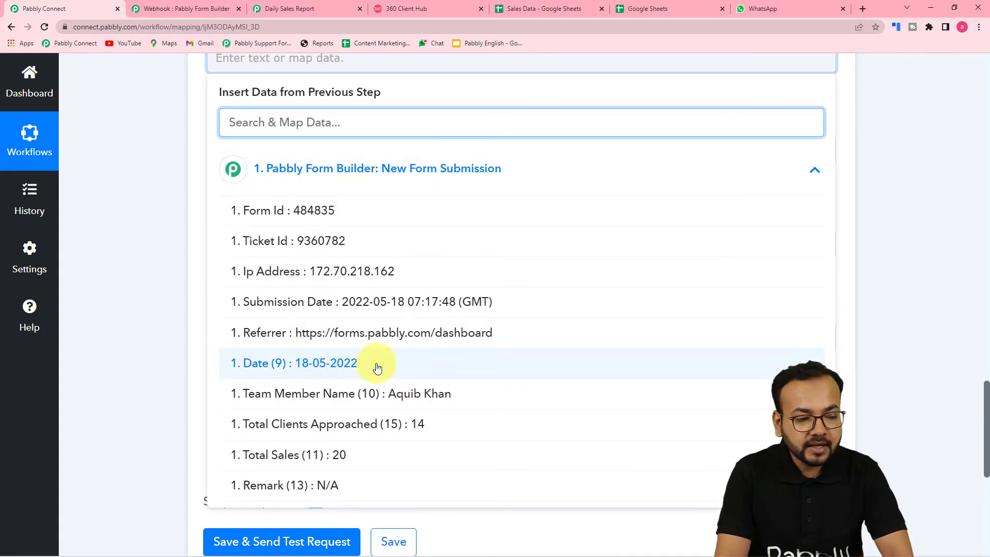
pyautogui.click(266, 364)
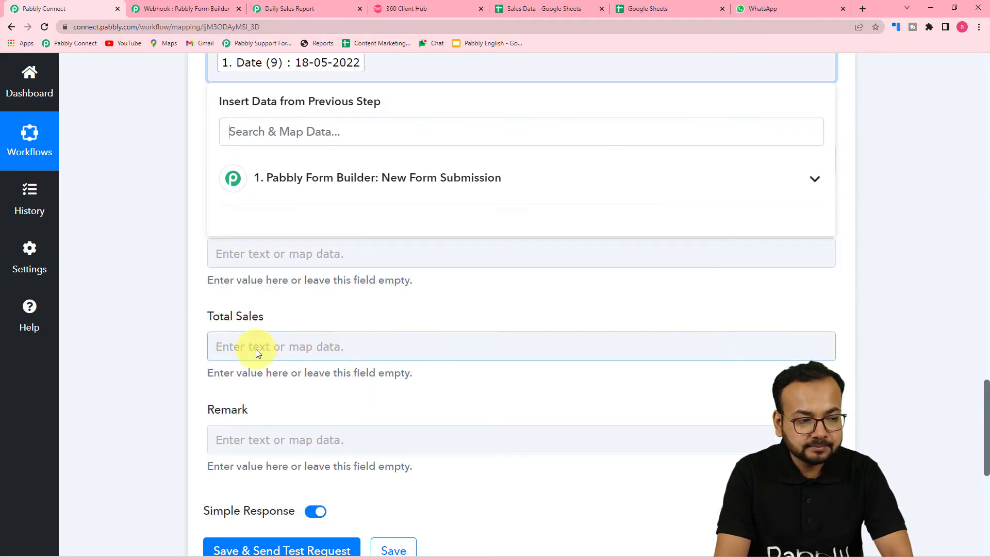
pyautogui.click(160, 281)
# Step: Map the Name field to Team Member Name (10) from the form submission data
pyautogui.click(358, 259)
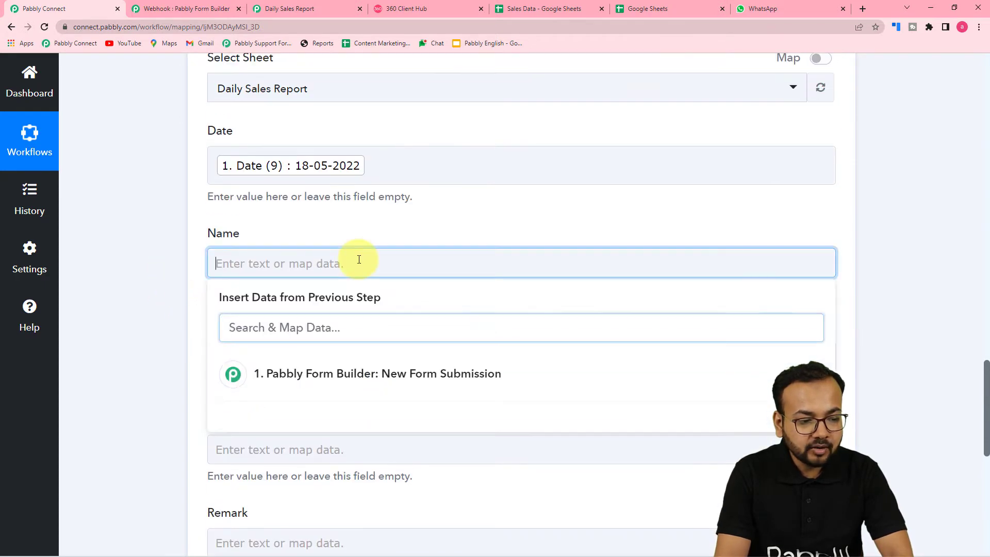
pyautogui.scroll(-4, 357, 259)
pyautogui.click(386, 185)
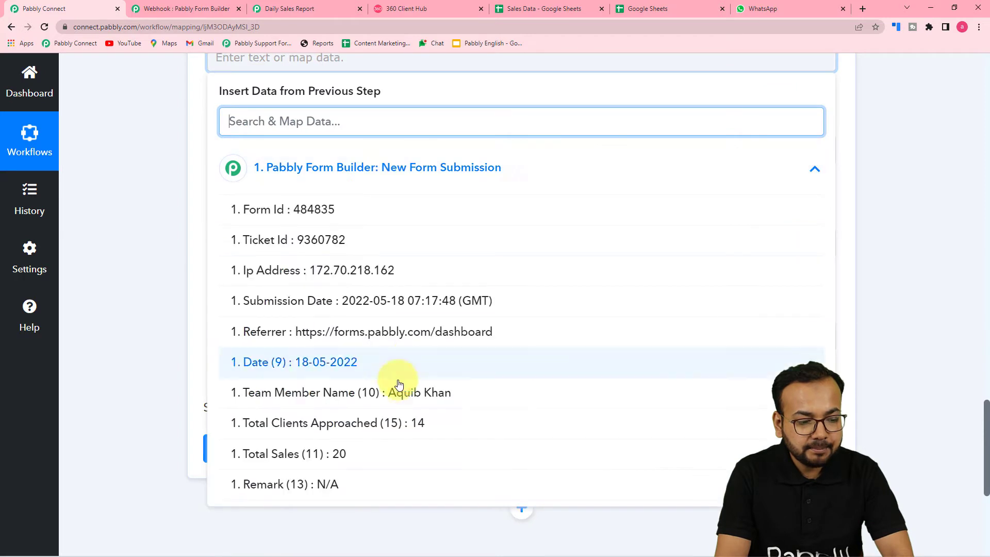
pyautogui.click(404, 406)
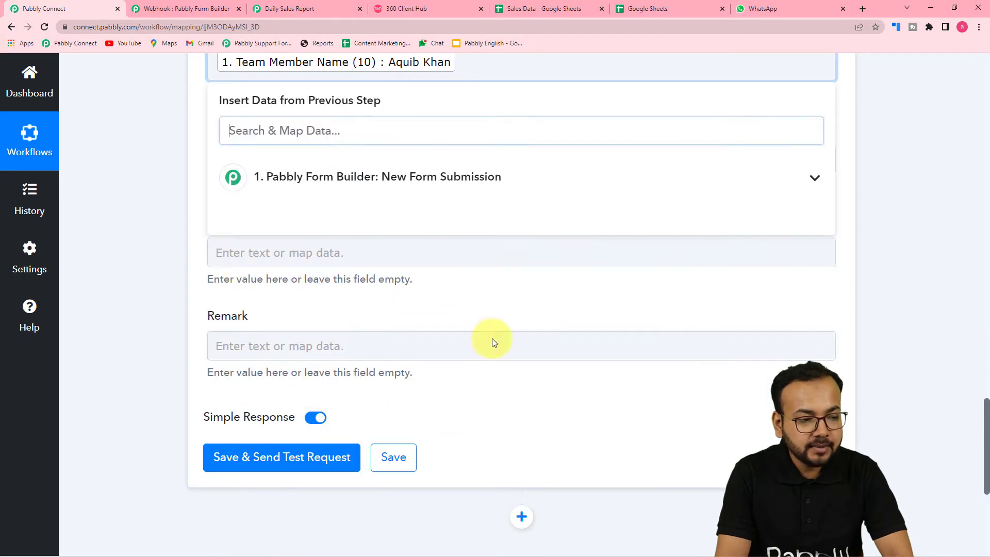
pyautogui.click(142, 238)
# Step: Map the Clients Approached field to Total Clients Approached (15) from the form submission data
pyautogui.click(350, 162)
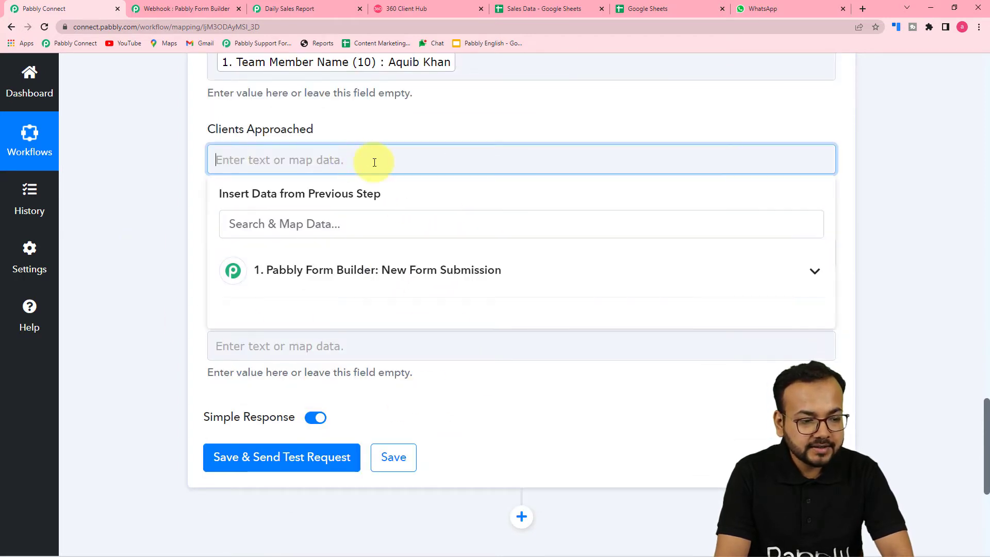
pyautogui.click(364, 276)
pyautogui.scroll(-2, 392, 470)
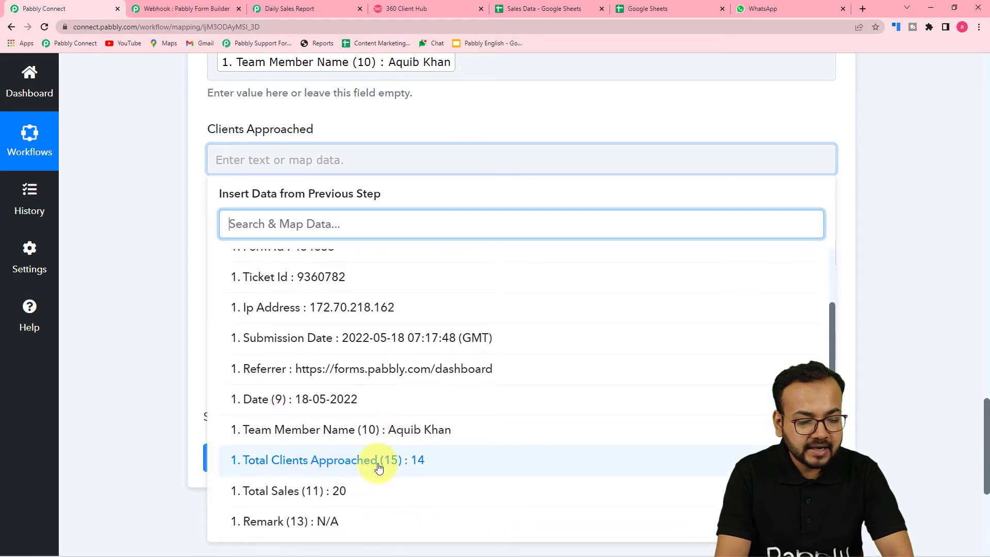
pyautogui.click(376, 467)
pyautogui.click(190, 264)
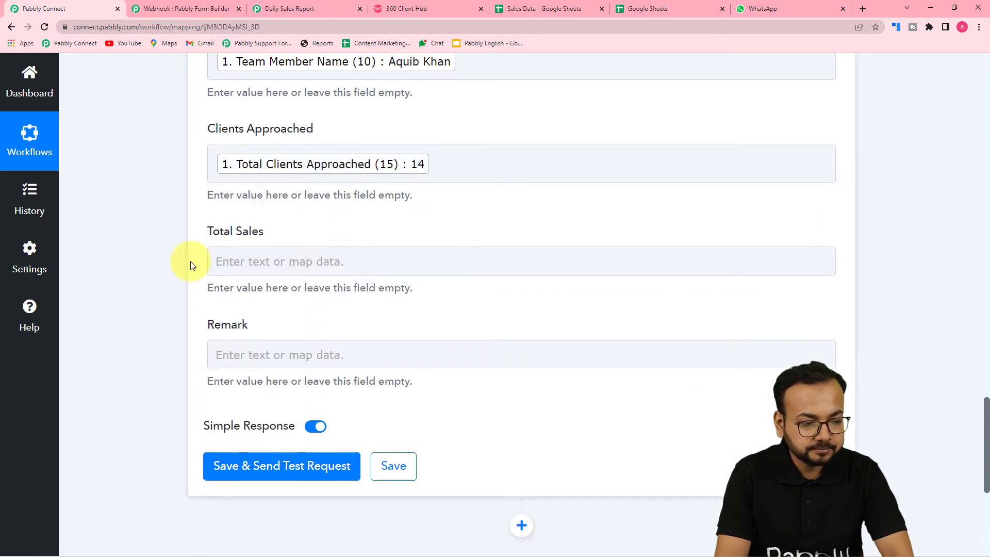
# Step: Map the Total Sales field to Total Sales (11) from the form submission data
pyautogui.scroll(-3, 332, 159)
pyautogui.click(331, 104)
pyautogui.click(345, 221)
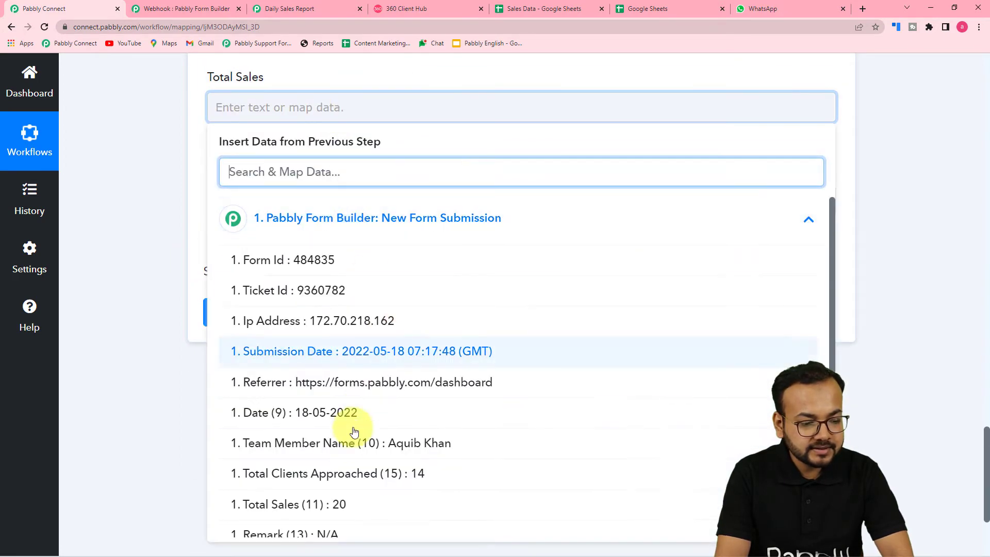
pyautogui.scroll(-1, 356, 428)
pyautogui.click(320, 490)
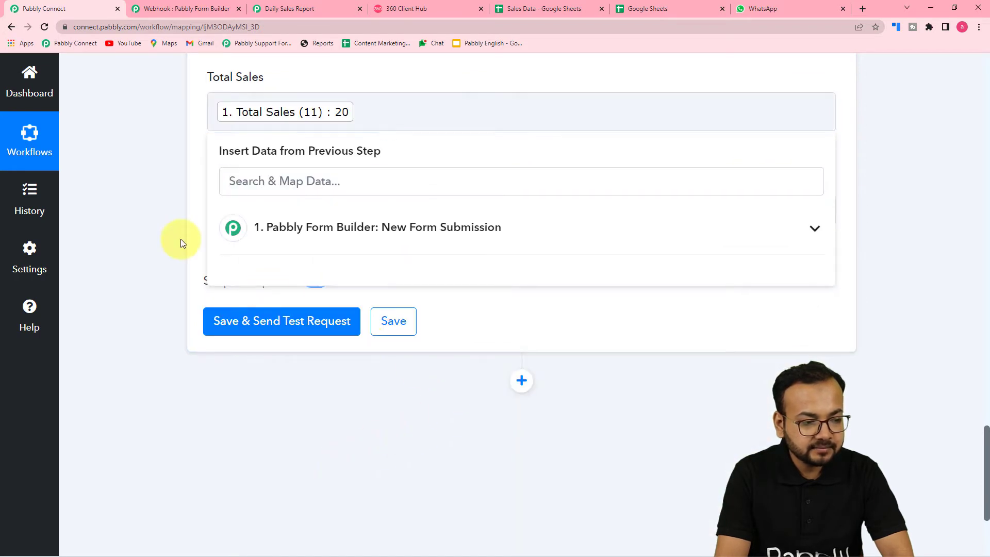
pyautogui.click(180, 239)
# Step: Map the Remark field to Remark (13) from the form submission data and review the mapped row fields
pyautogui.scroll(-1, 180, 239)
pyautogui.click(309, 114)
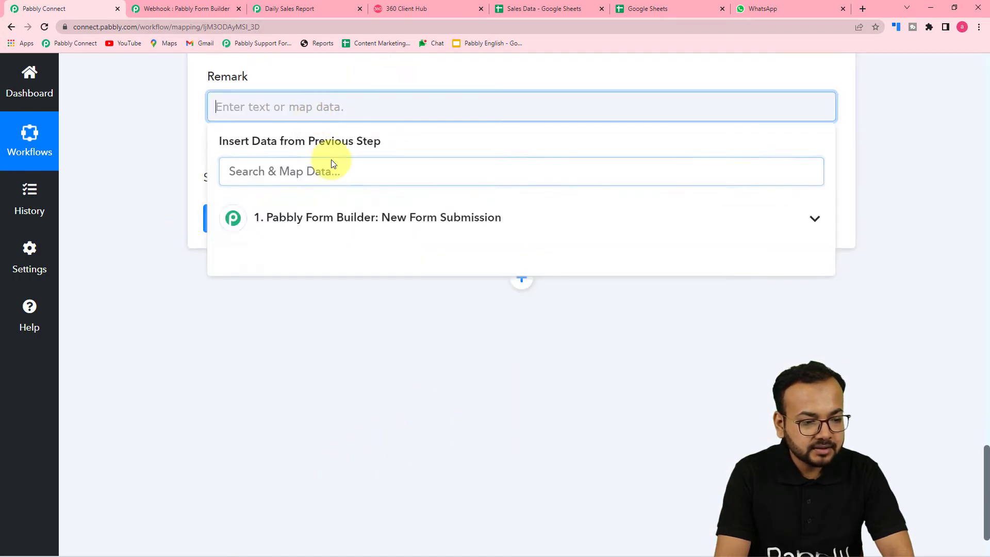
pyautogui.click(327, 232)
pyautogui.scroll(-1, 323, 536)
pyautogui.click(320, 522)
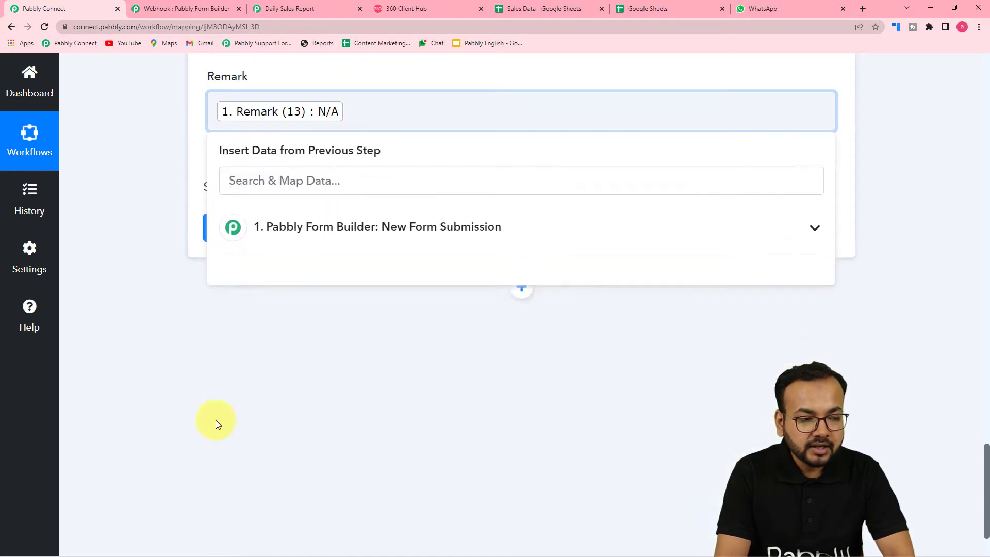
pyautogui.click(159, 313)
pyautogui.scroll(6, 164, 339)
pyautogui.click(356, 232)
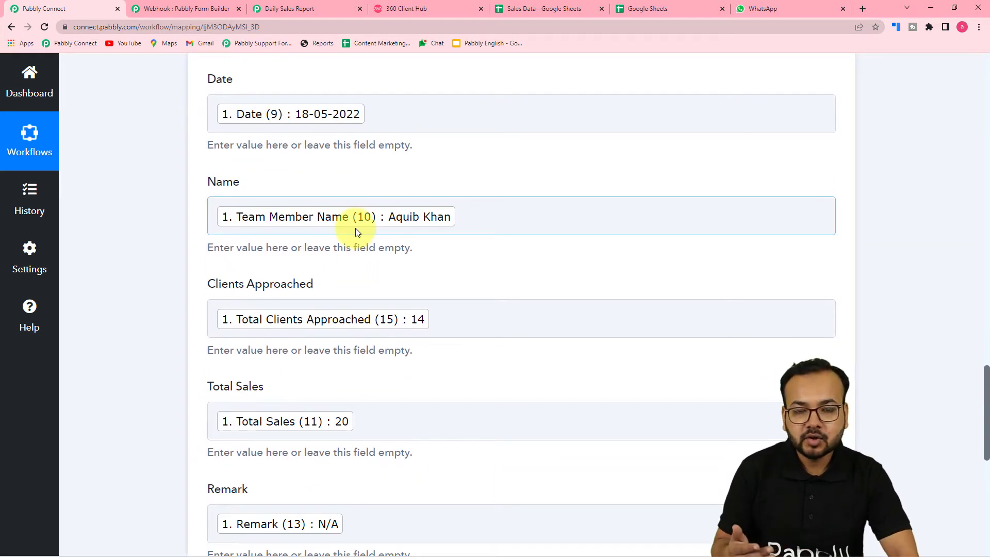
pyautogui.click(373, 123)
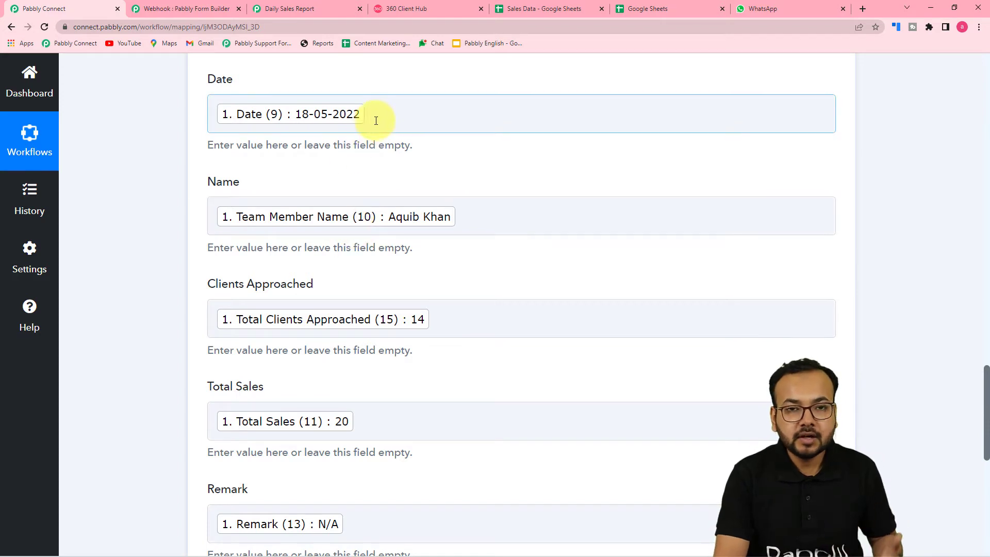
# Step: Check the submitted Daily Sales Report form and the existing rows of the Sales Data spreadsheet
pyautogui.click(277, 6)
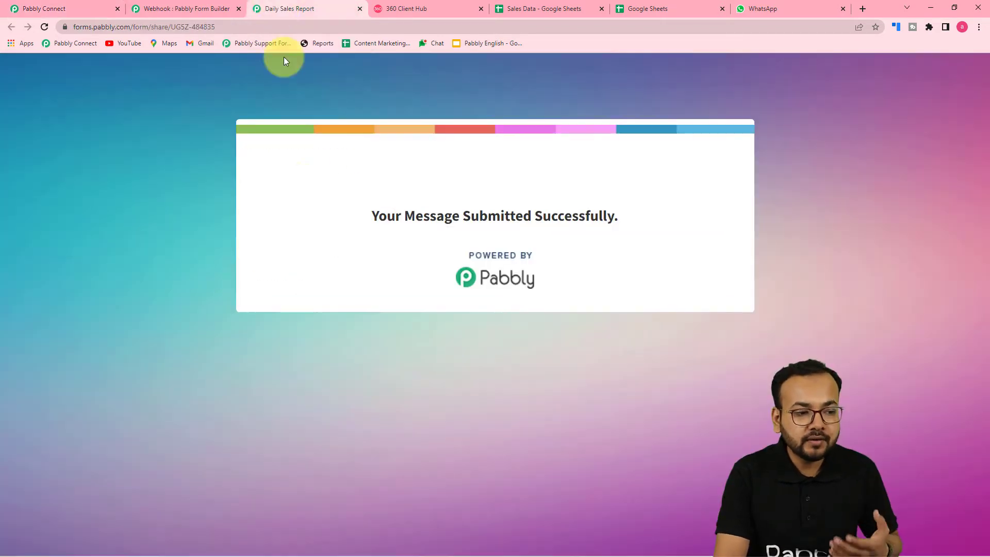
pyautogui.click(89, 6)
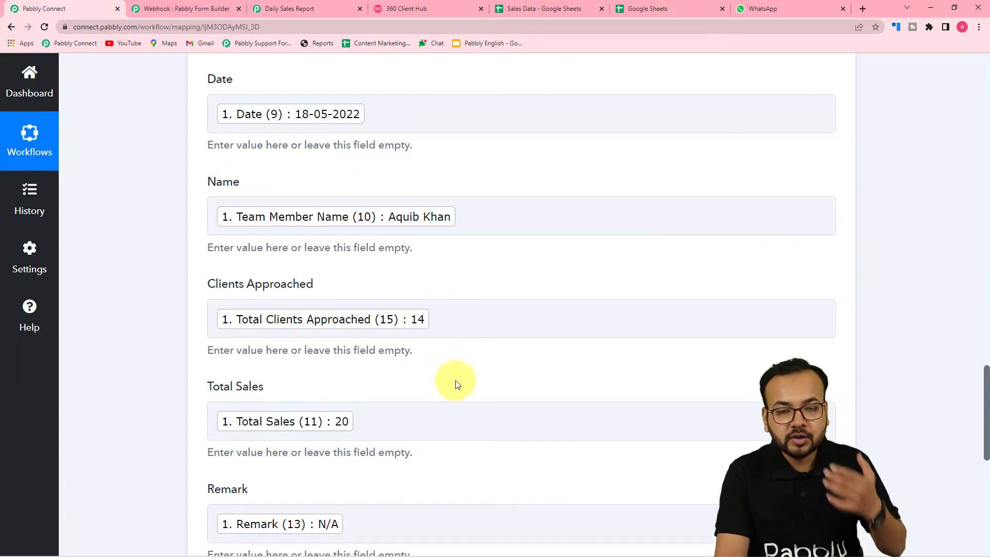
pyautogui.click(520, 9)
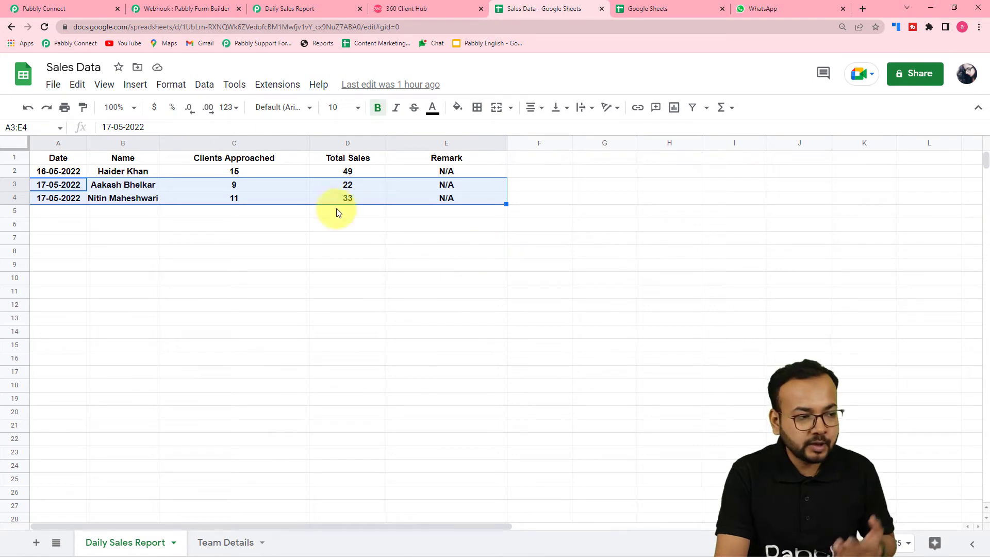
pyautogui.click(48, 7)
# Step: Save the Google Sheets action with its mapped row fields and send a test request
pyautogui.scroll(-3, 292, 314)
pyautogui.scroll(-3, 177, 342)
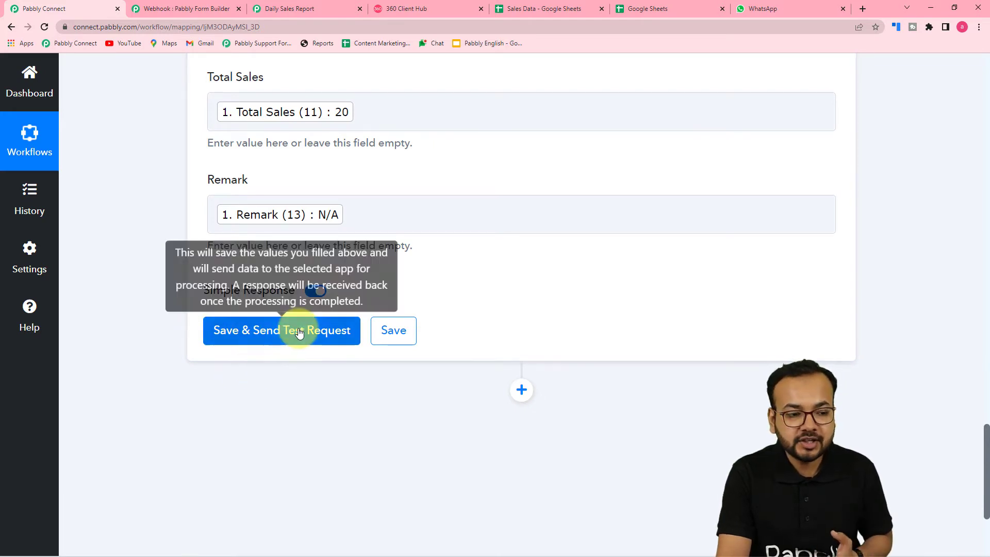
pyautogui.click(516, 8)
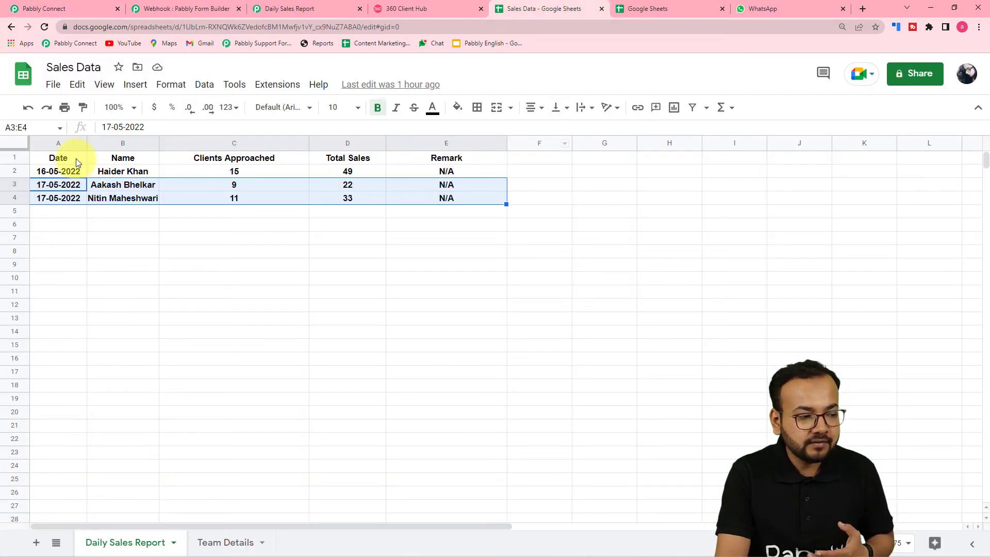
pyautogui.click(31, 9)
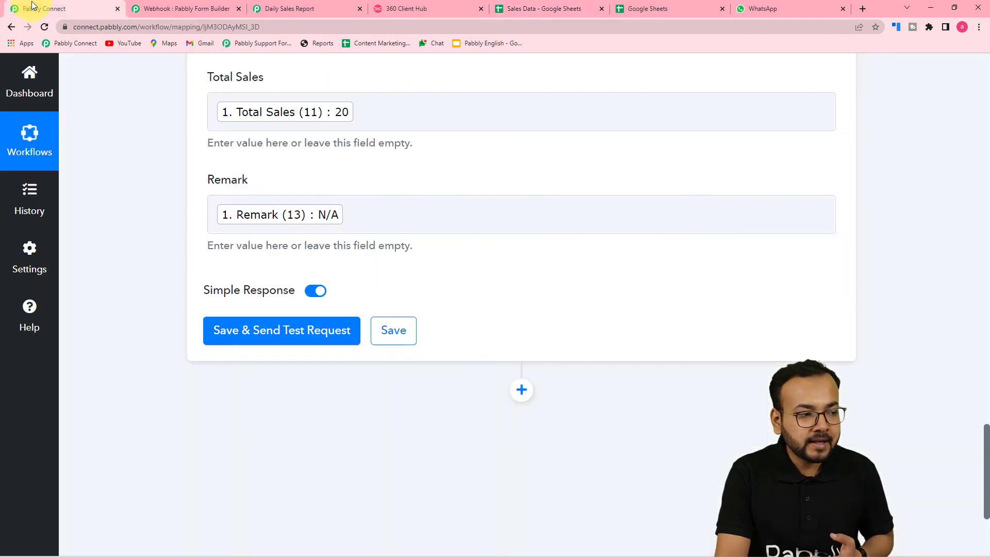
pyautogui.click(217, 338)
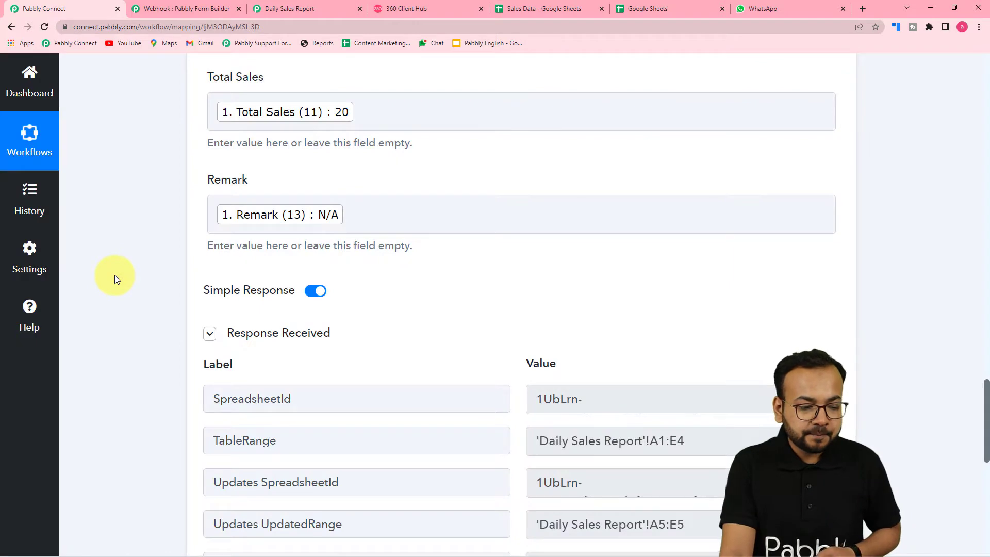
pyautogui.scroll(-4, 114, 274)
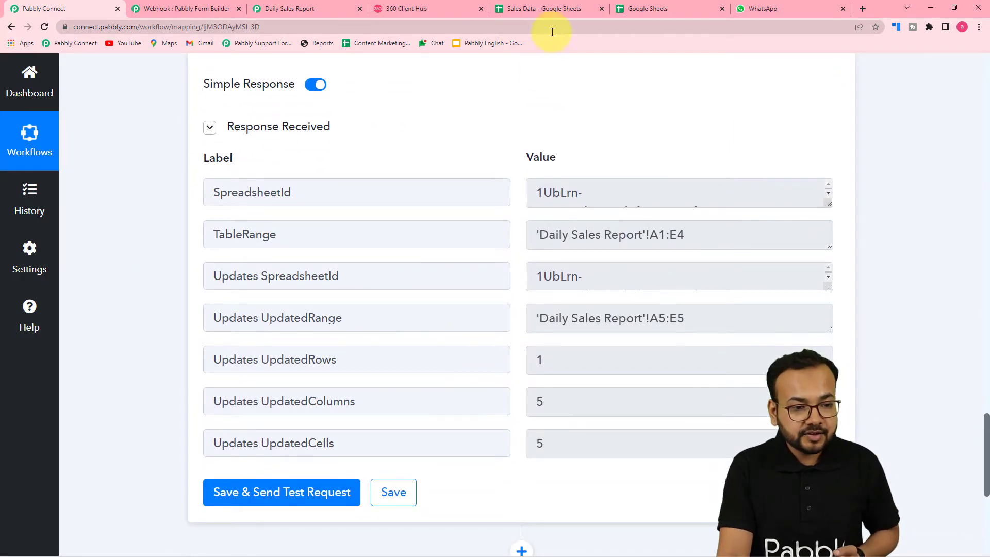
# Step: Check the Daily Sales Report sheet for the added row, and review the Google Sheets action's mapped fields and response
pyautogui.click(531, 9)
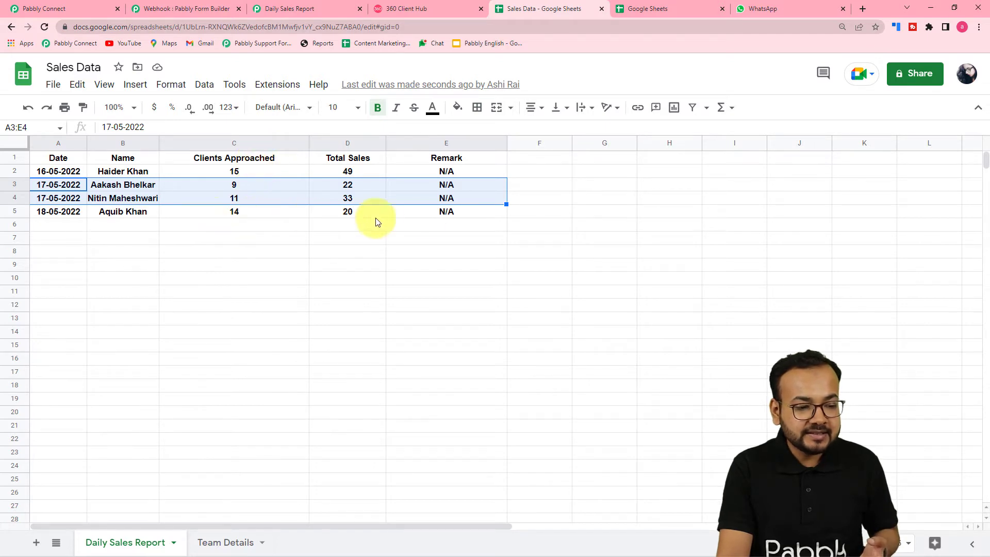
pyautogui.click(100, 5)
pyautogui.scroll(7, 182, 271)
pyautogui.scroll(3, 182, 271)
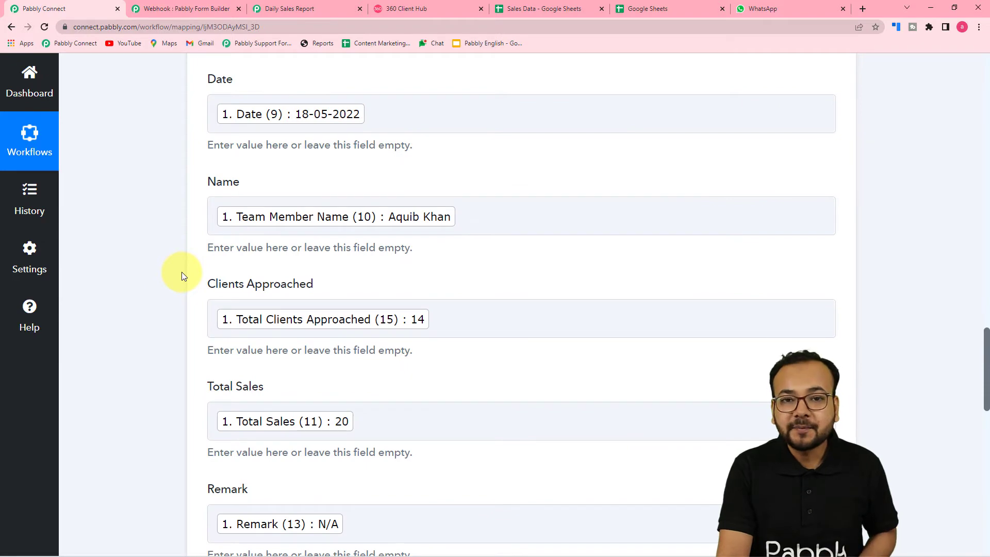
pyautogui.scroll(-12, 182, 271)
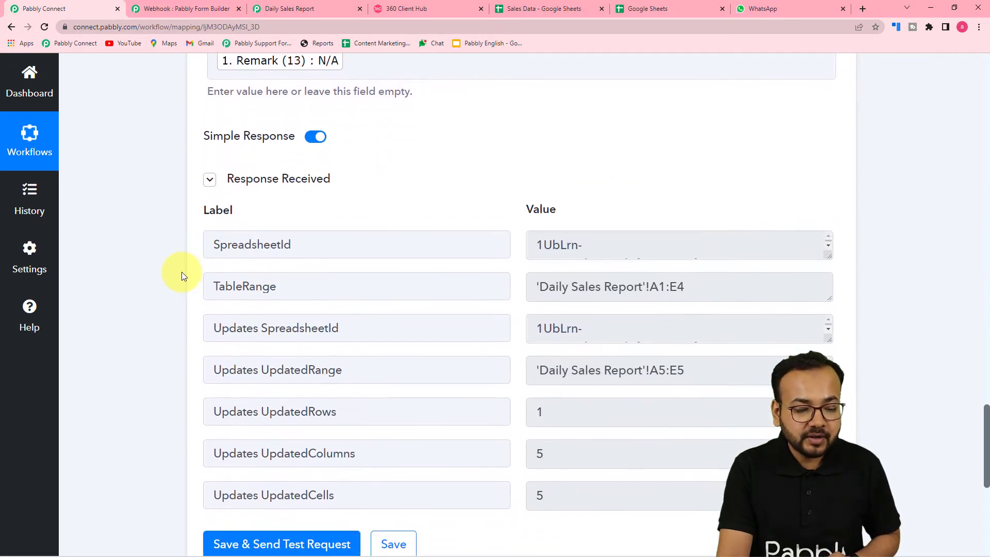
pyautogui.scroll(-4, 181, 271)
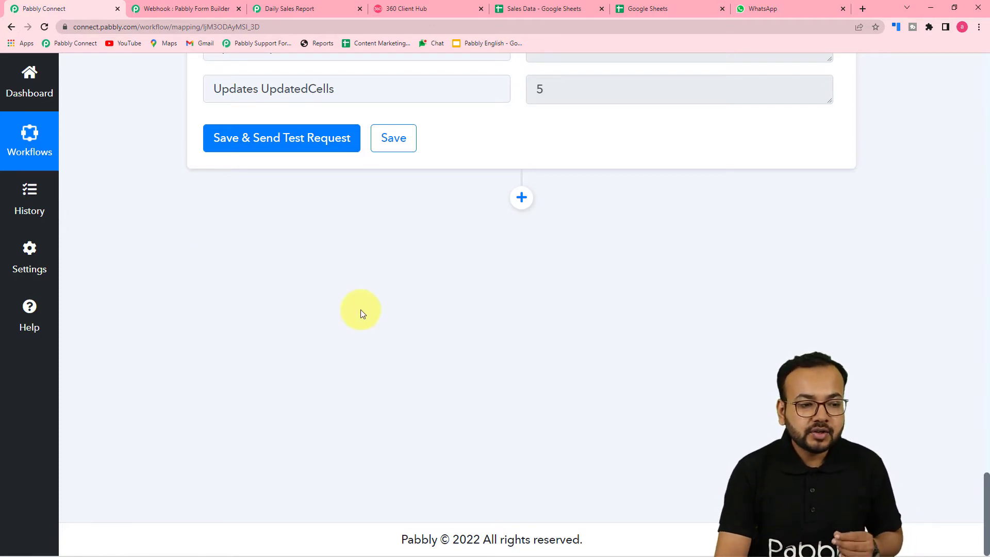
pyautogui.scroll(5, 365, 327)
pyautogui.scroll(10, 512, 240)
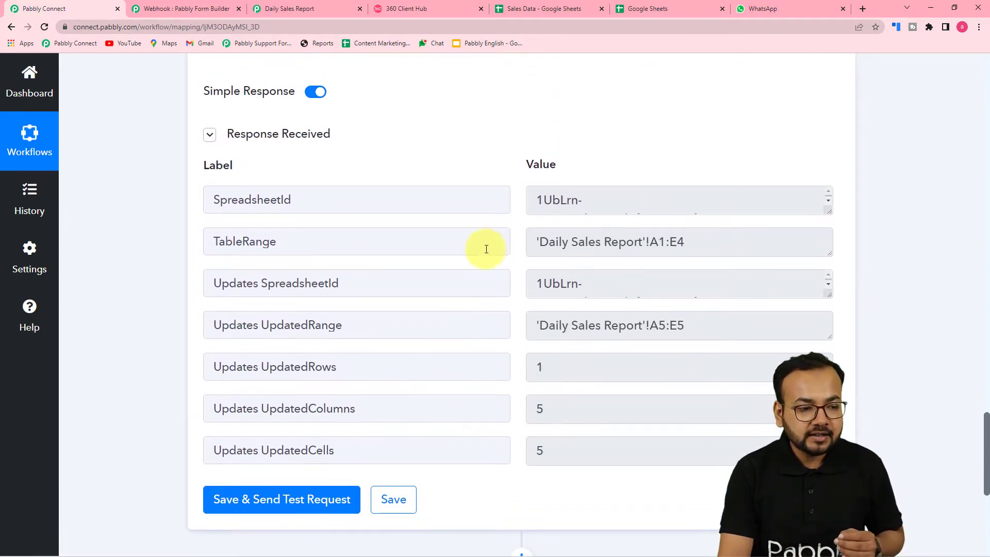
pyautogui.scroll(3, 507, 178)
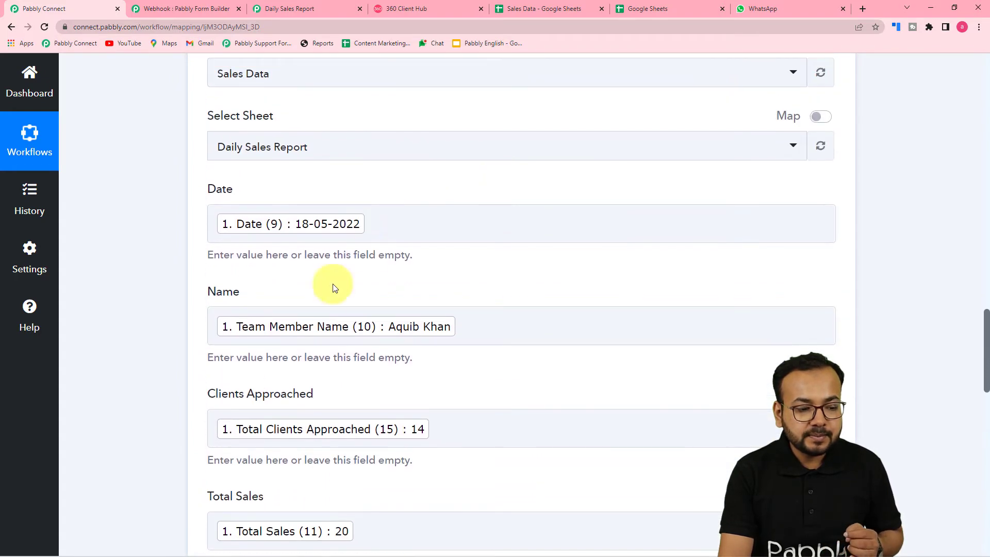
# Step: Show the Team Details sheet of the Sales Data spreadsheet at 125% zoom
pyautogui.click(643, 14)
pyautogui.click(523, 13)
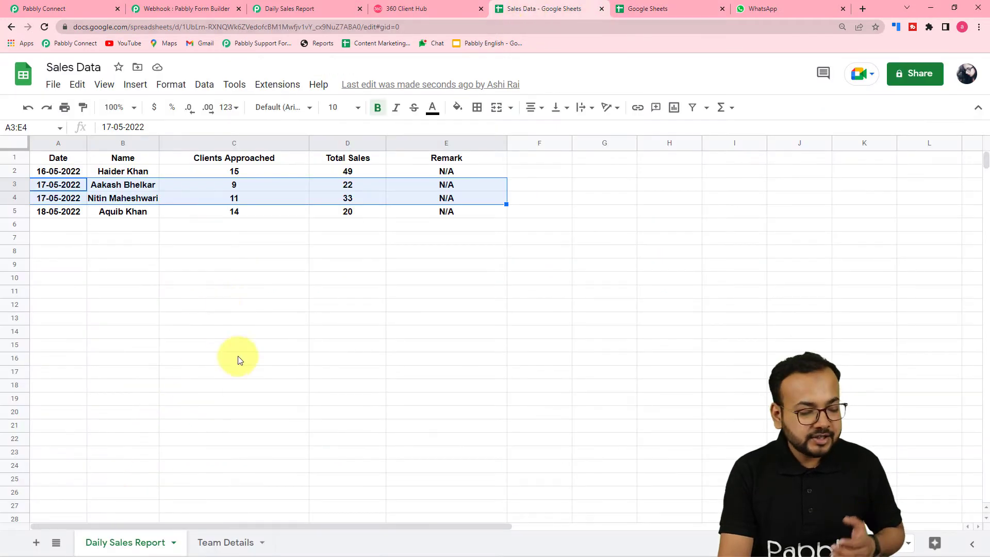
pyautogui.click(225, 542)
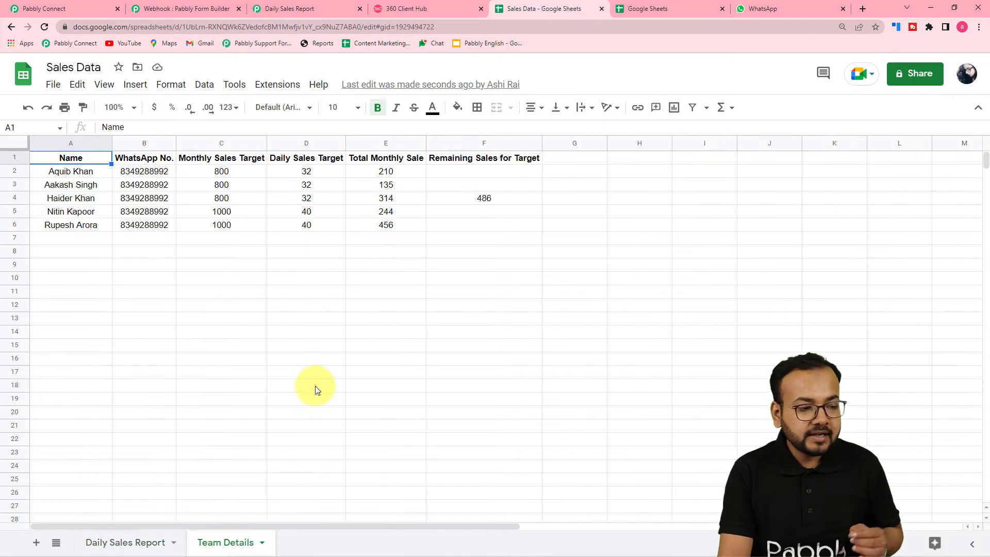
pyautogui.click(119, 107)
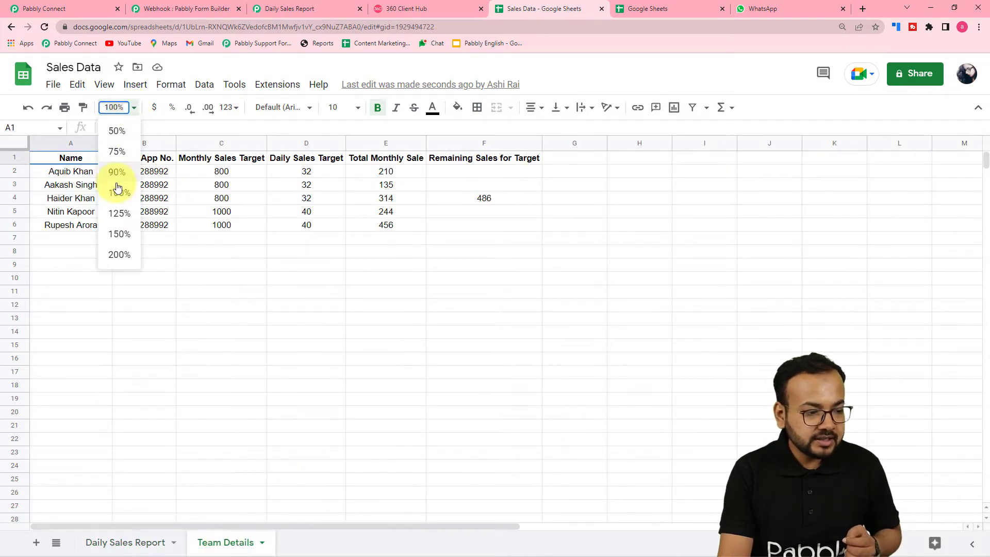
pyautogui.click(119, 214)
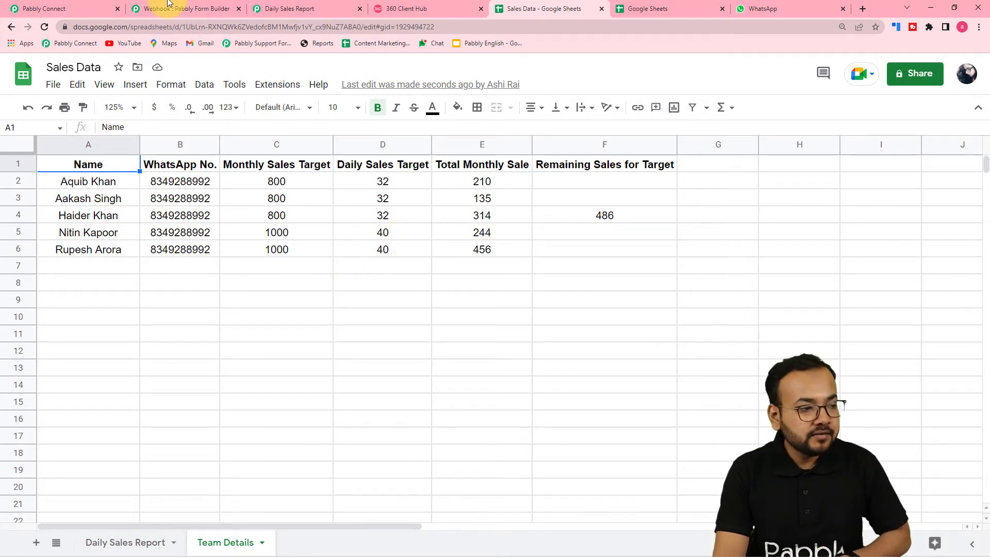
# Step: Add another action step at the end of the Pabbly Connect workflow with Google Sheets as its app
pyautogui.click(77, 9)
pyautogui.scroll(-5, 148, 210)
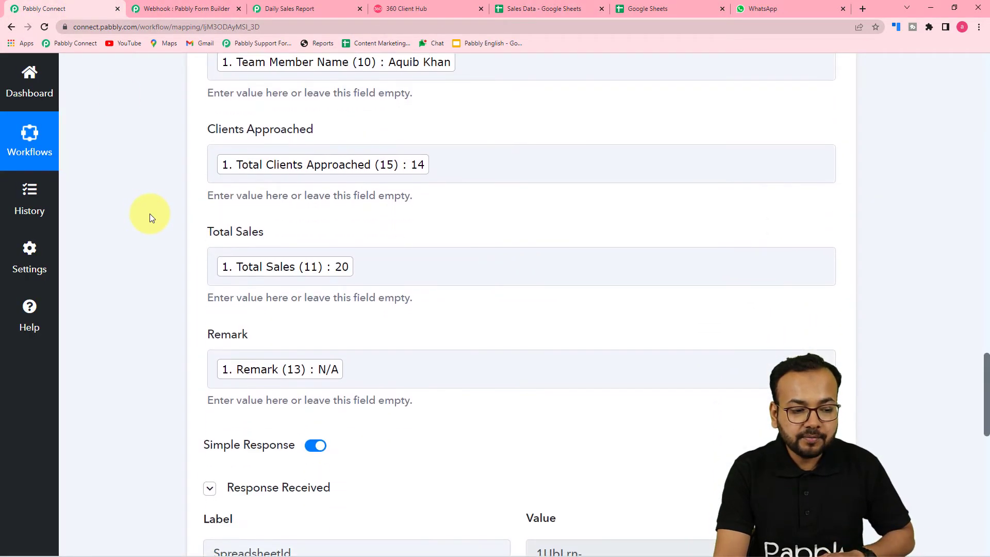
pyautogui.scroll(-10, 152, 218)
pyautogui.scroll(-1, 150, 233)
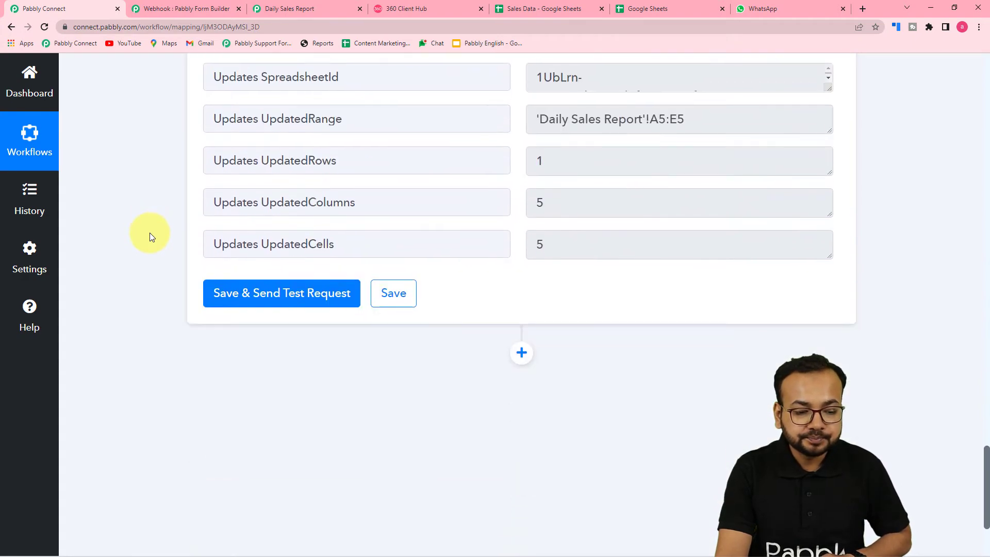
pyautogui.click(522, 352)
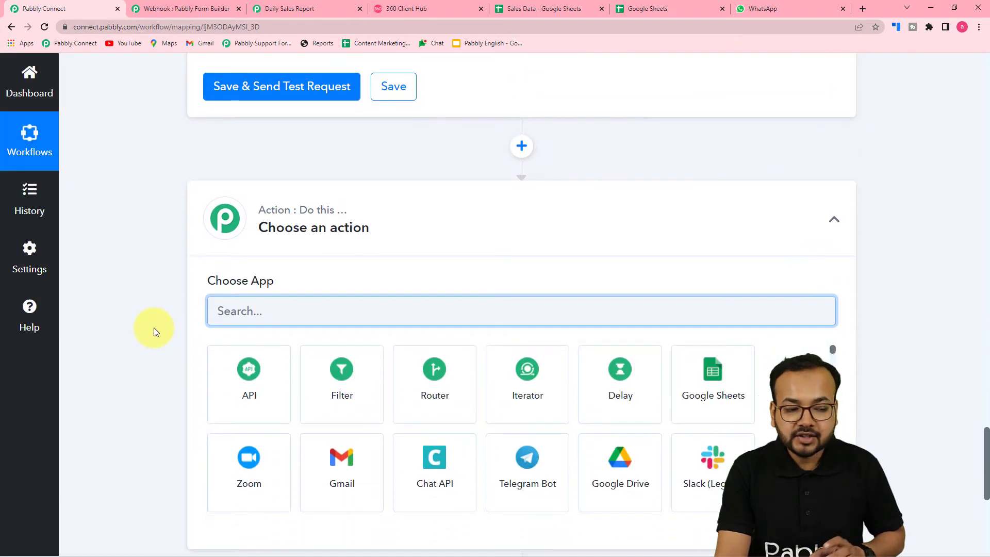
pyautogui.scroll(-3, 406, 325)
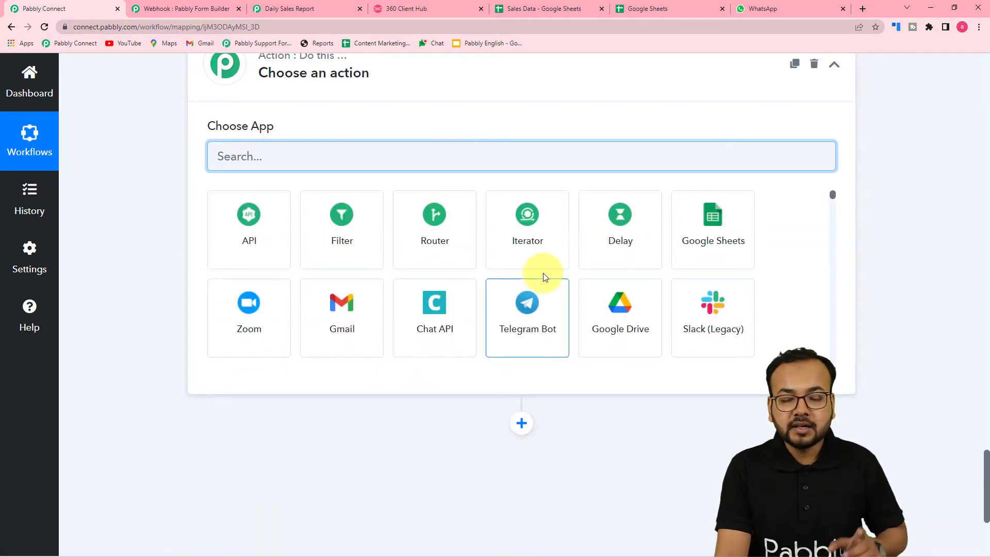
pyautogui.click(717, 252)
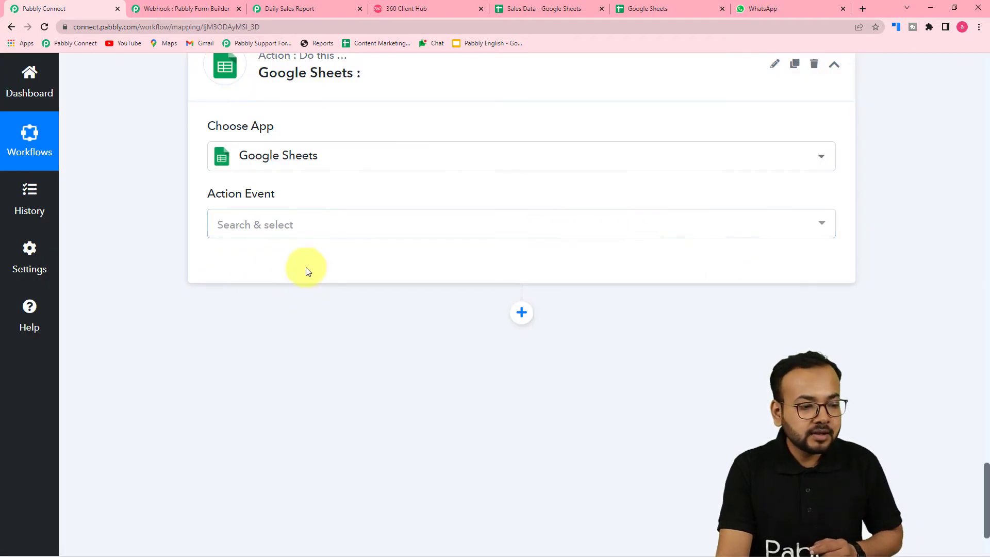
# Step: Set the new action's event to Lookup Spreadsheet Rows and connect it through the existing Google Sheets #239 connection
pyautogui.click(270, 230)
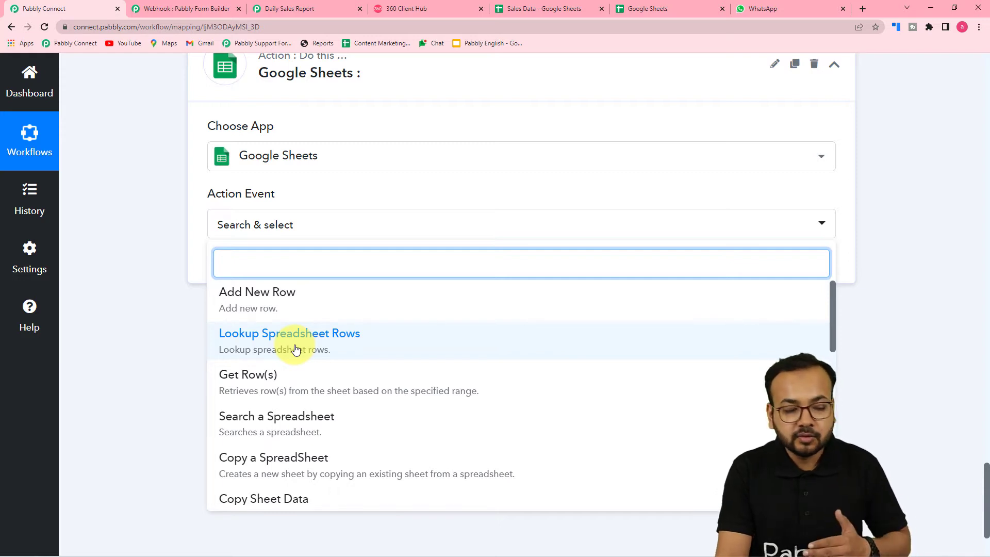
pyautogui.click(240, 345)
pyautogui.click(240, 267)
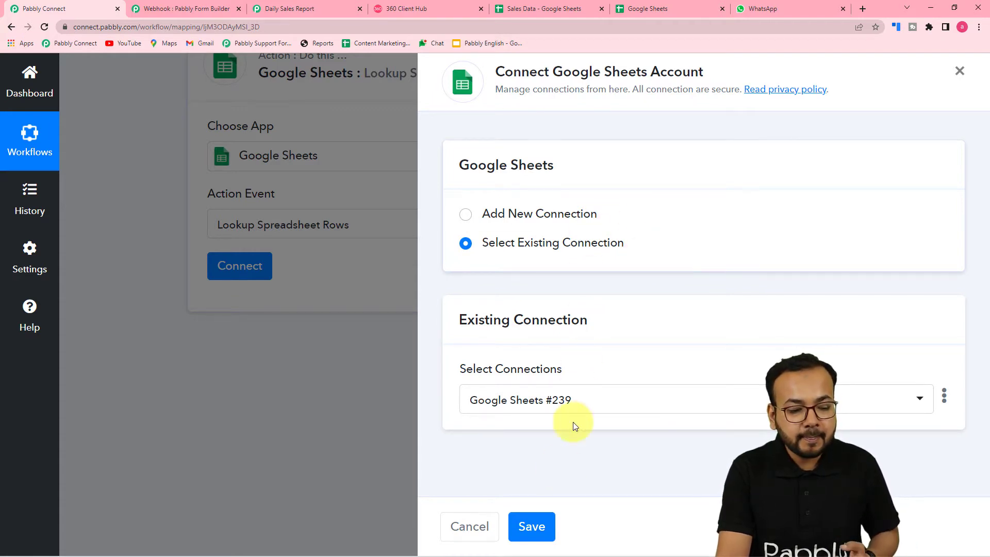
pyautogui.click(532, 526)
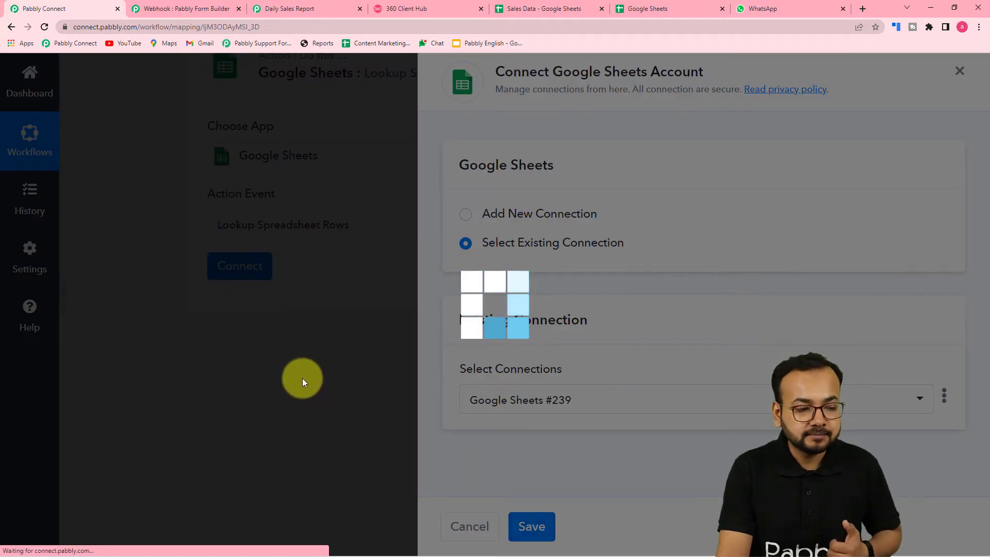
# Step: Choose the Sales Data spreadsheet and its Team Details sheet for the row lookup
pyautogui.scroll(-2, 302, 378)
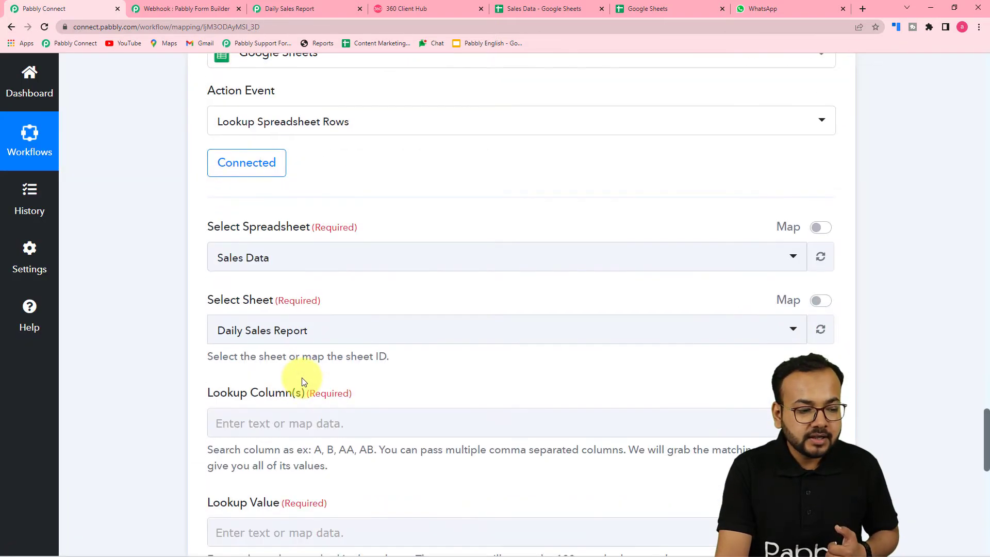
pyautogui.click(318, 259)
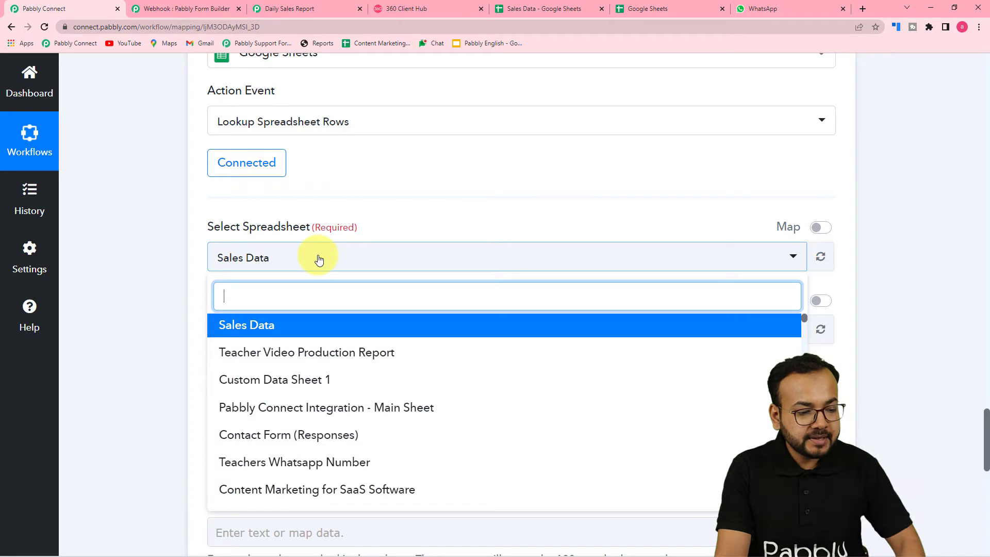
pyautogui.click(253, 328)
pyautogui.scroll(-3, 159, 295)
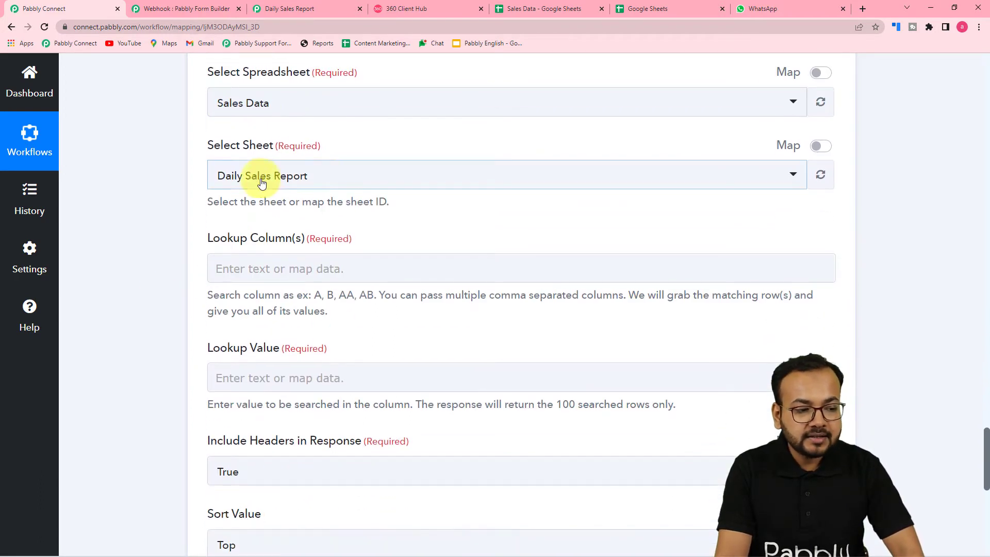
pyautogui.click(326, 181)
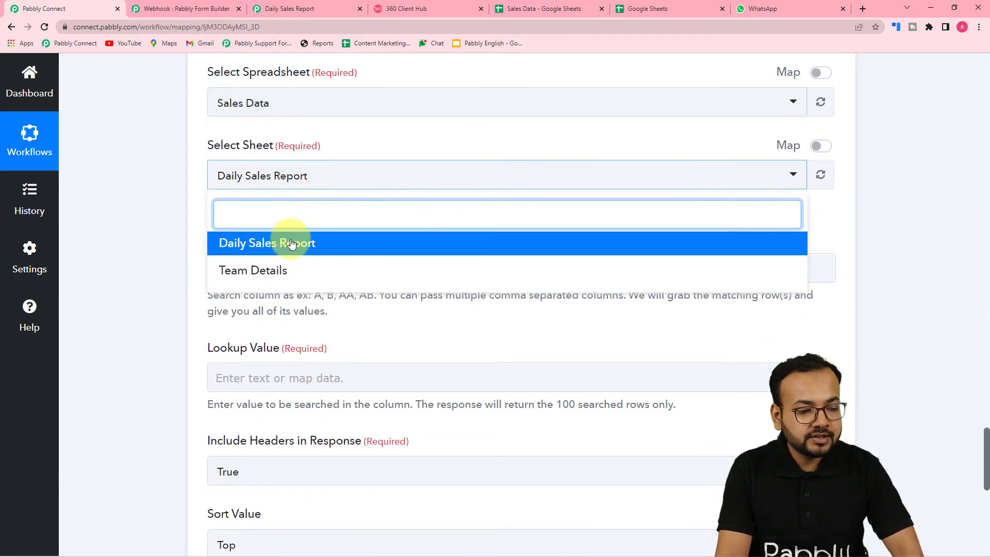
pyautogui.click(237, 271)
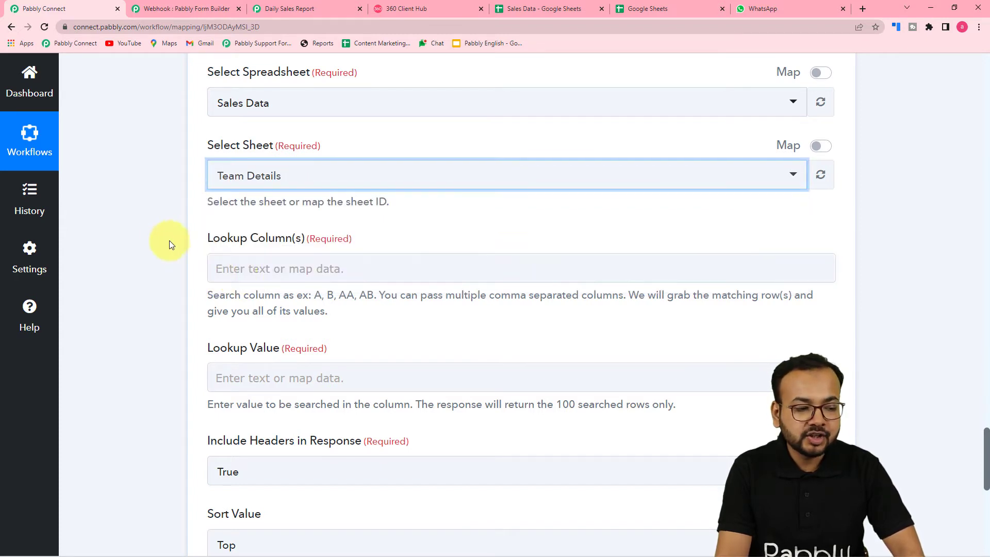
# Step: Set the lookup column to A, matching the Name column of the Team Details sheet
pyautogui.scroll(-1, 163, 236)
pyautogui.scroll(-3, 163, 236)
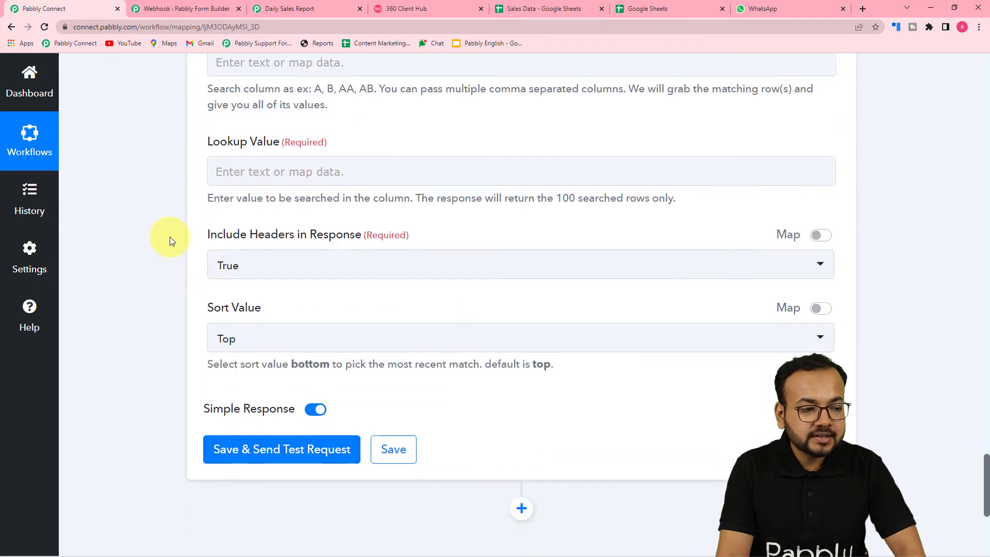
pyautogui.scroll(2, 257, 163)
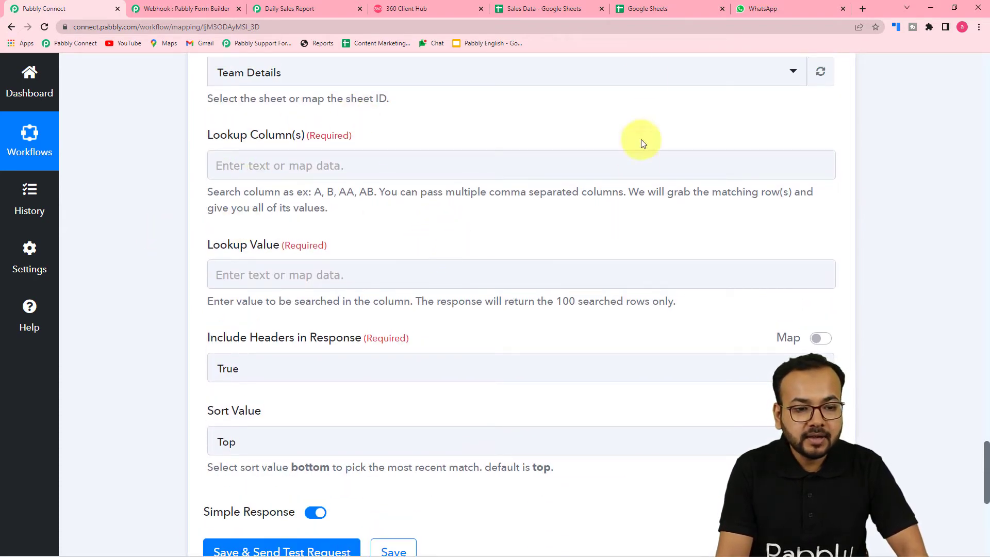
pyautogui.click(659, 8)
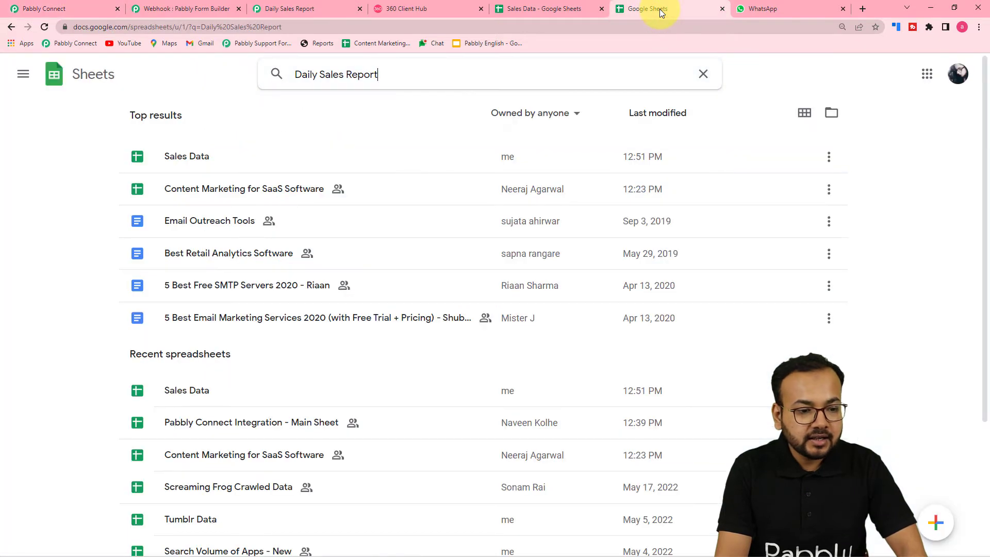
pyautogui.click(564, 9)
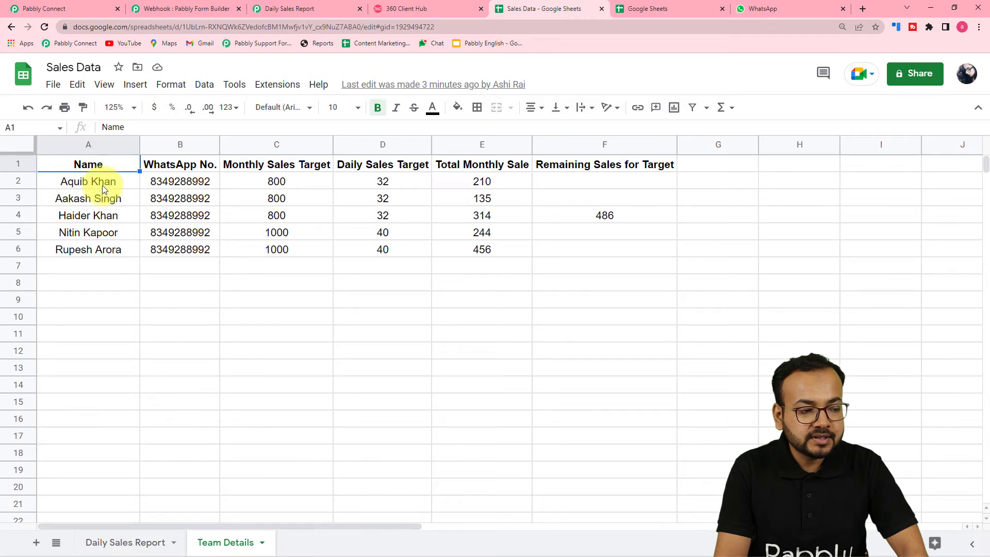
pyautogui.click(75, 10)
pyautogui.click(265, 164)
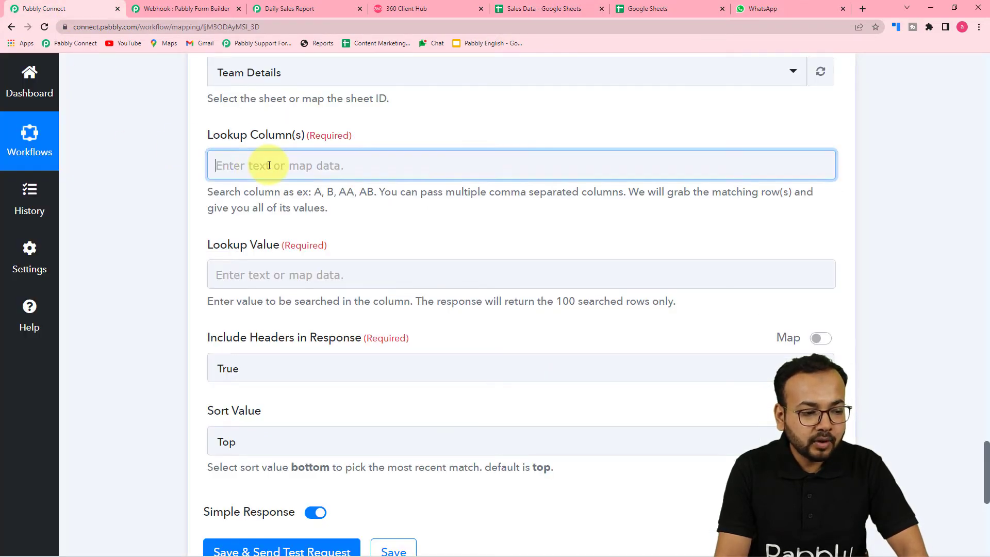
pyautogui.write('A')
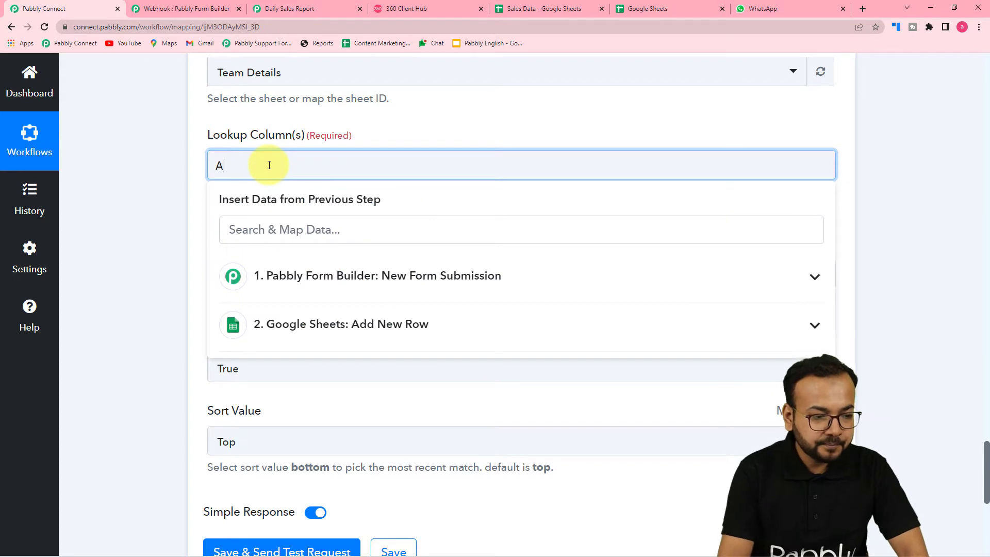
pyautogui.click(186, 167)
# Step: Examine the Name column in the Team Details sheet and the team member name captured in the form submission's response
pyautogui.scroll(-2, 187, 170)
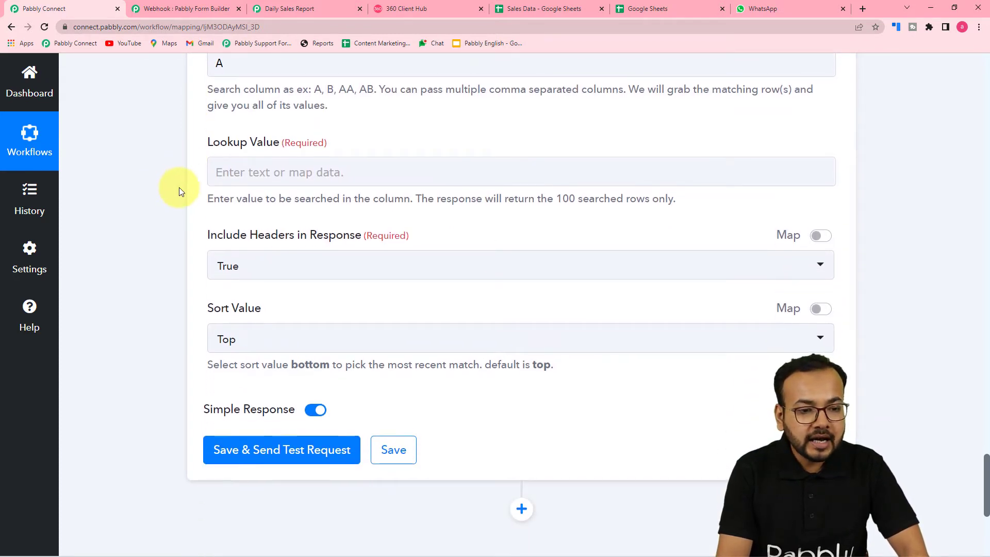
pyautogui.scroll(1, 178, 191)
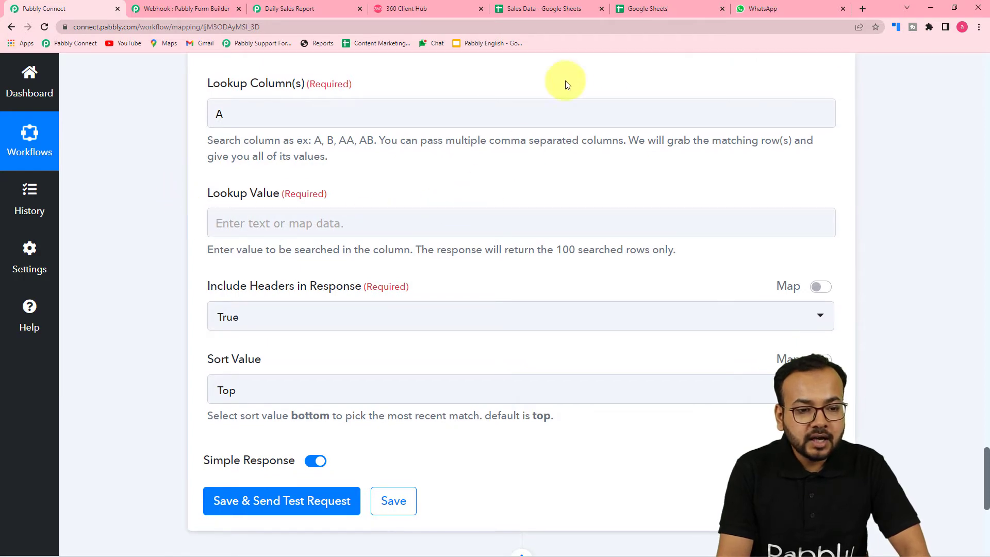
pyautogui.click(638, 11)
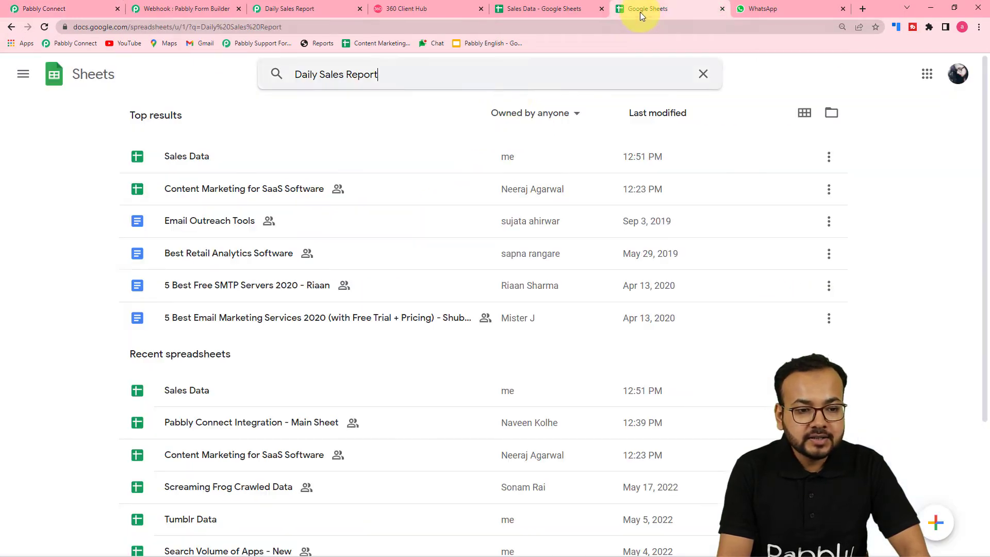
pyautogui.click(515, 10)
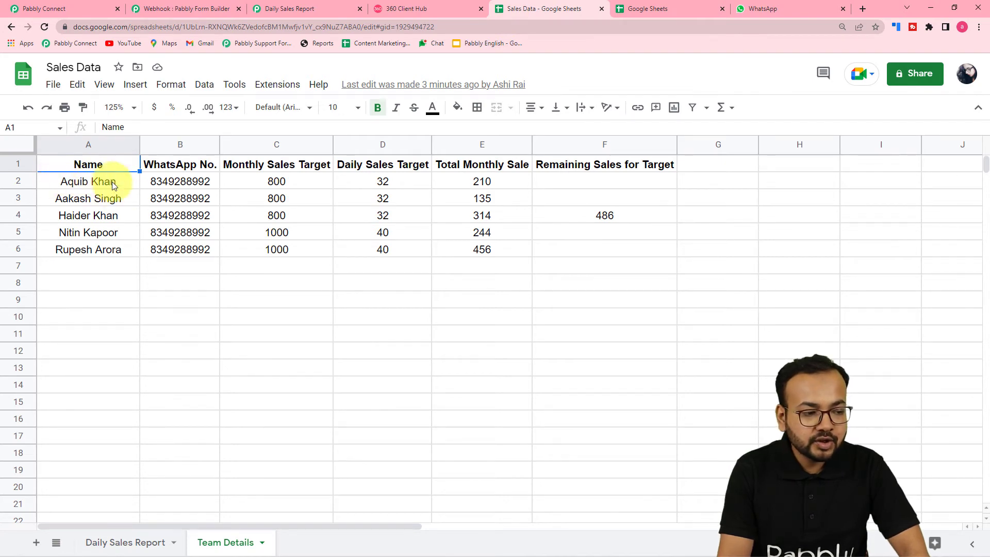
pyautogui.click(63, 11)
pyautogui.click(277, 228)
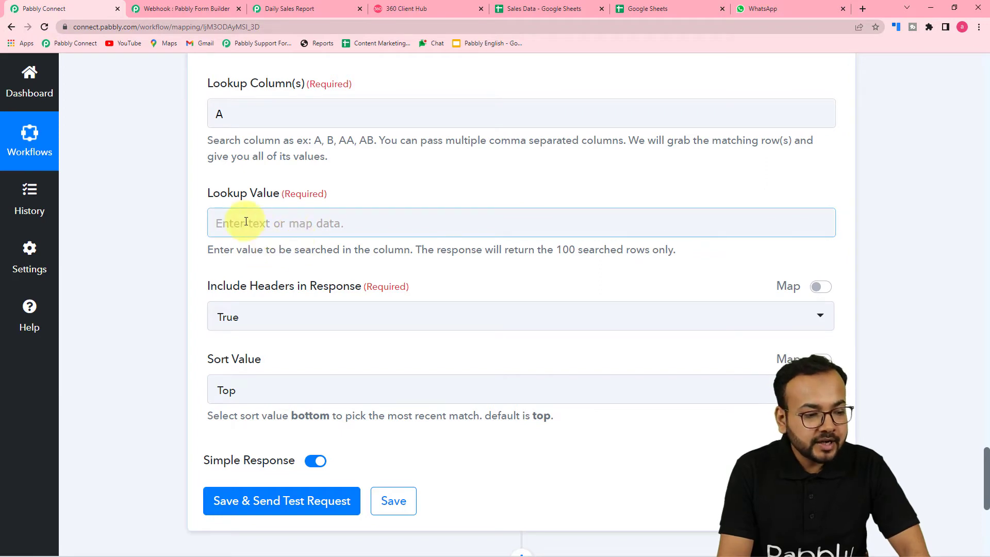
pyautogui.click(268, 266)
pyautogui.scroll(4, 329, 311)
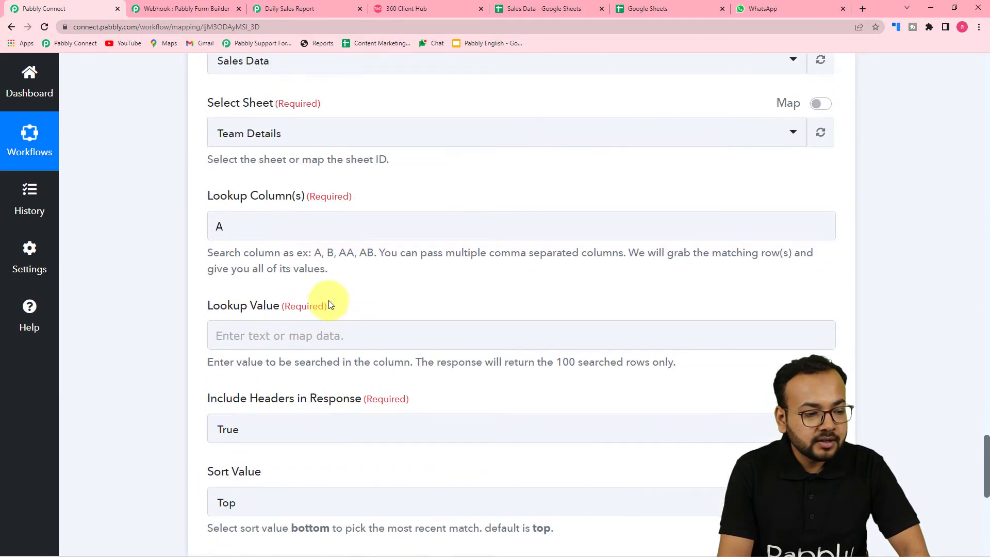
pyautogui.scroll(15, 212, 326)
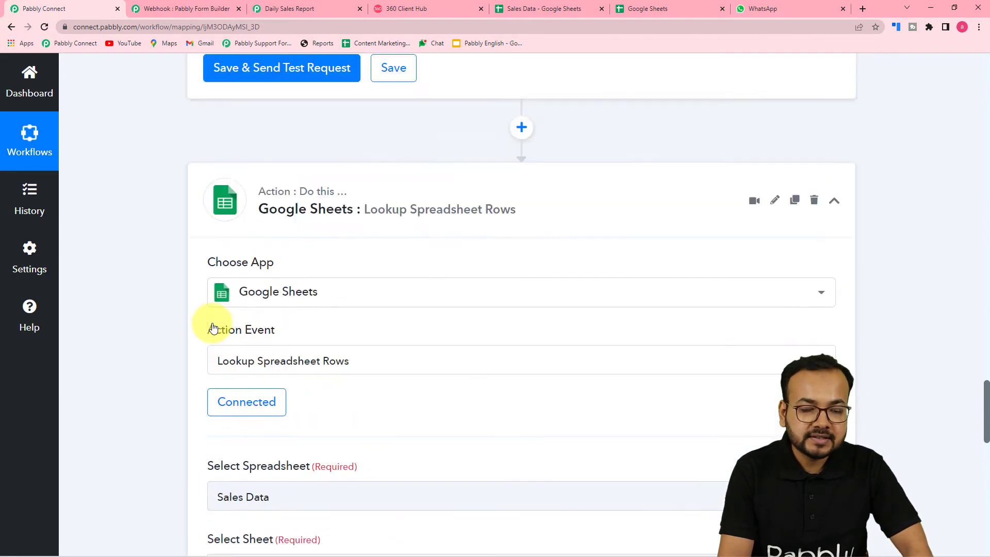
pyautogui.scroll(15, 212, 328)
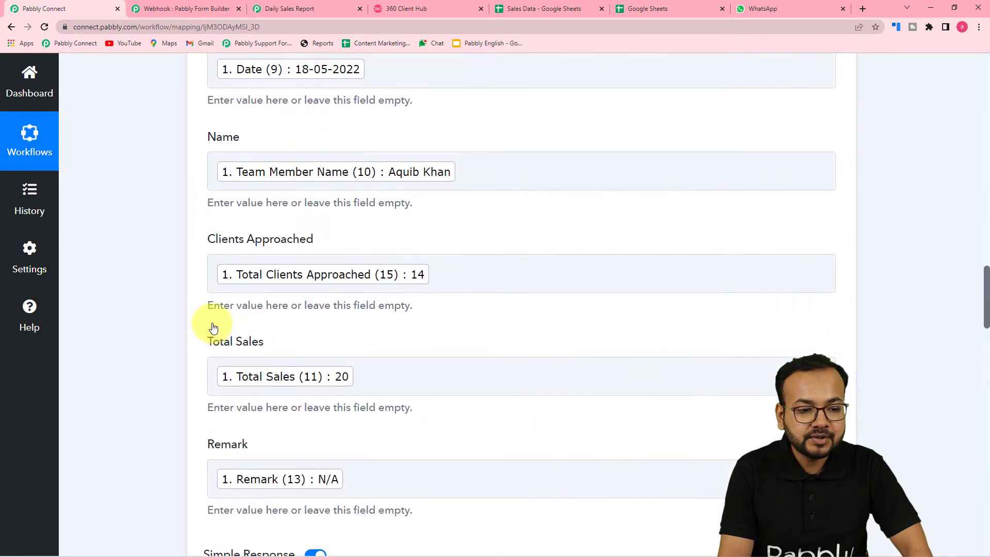
pyautogui.scroll(7, 213, 327)
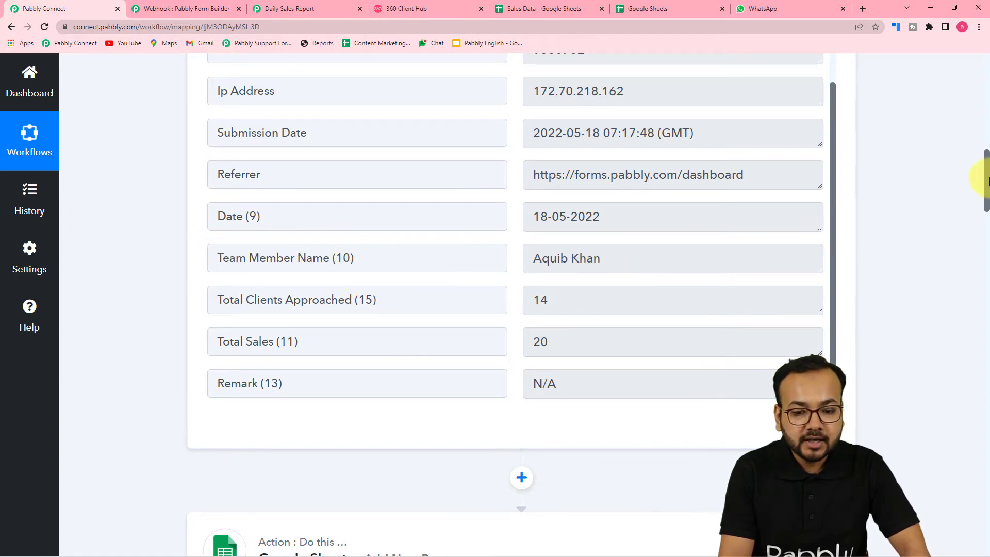
pyautogui.moveTo(987, 173); pyautogui.dragTo(987, 474)
# Step: Map the Lookup Value to Team Member Name (10) from the Pabbly Form Builder: New Form Submission step
pyautogui.click(294, 264)
pyautogui.scroll(-2, 291, 257)
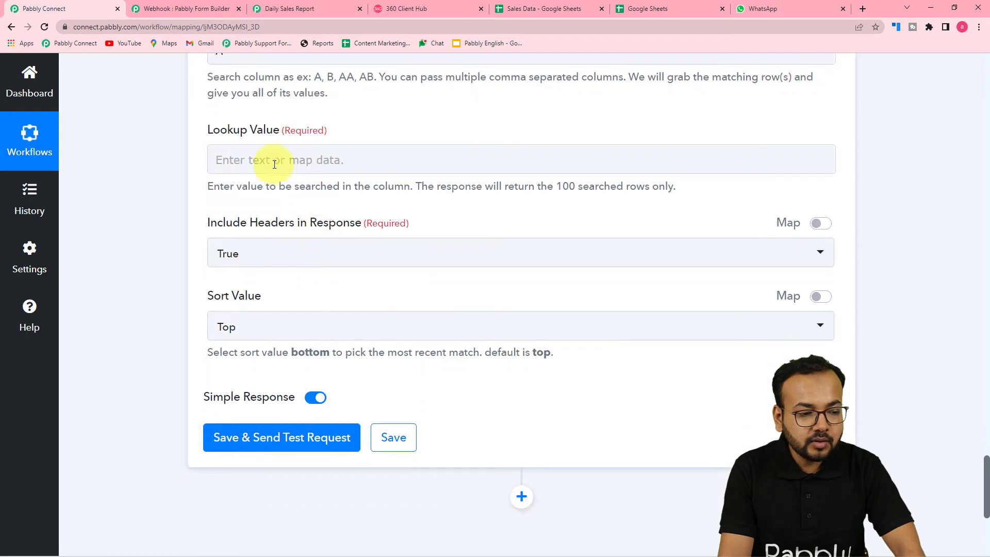
pyautogui.click(340, 157)
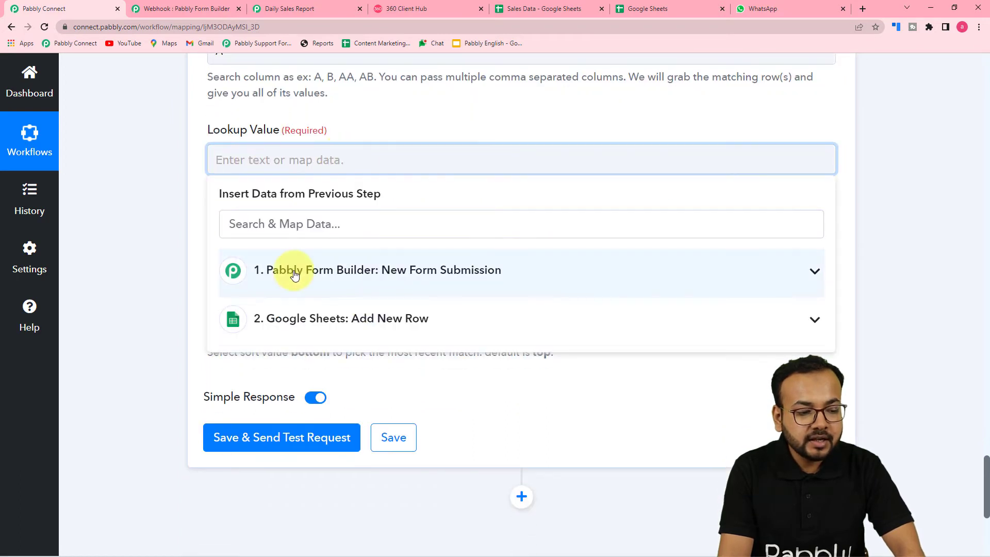
pyautogui.click(356, 273)
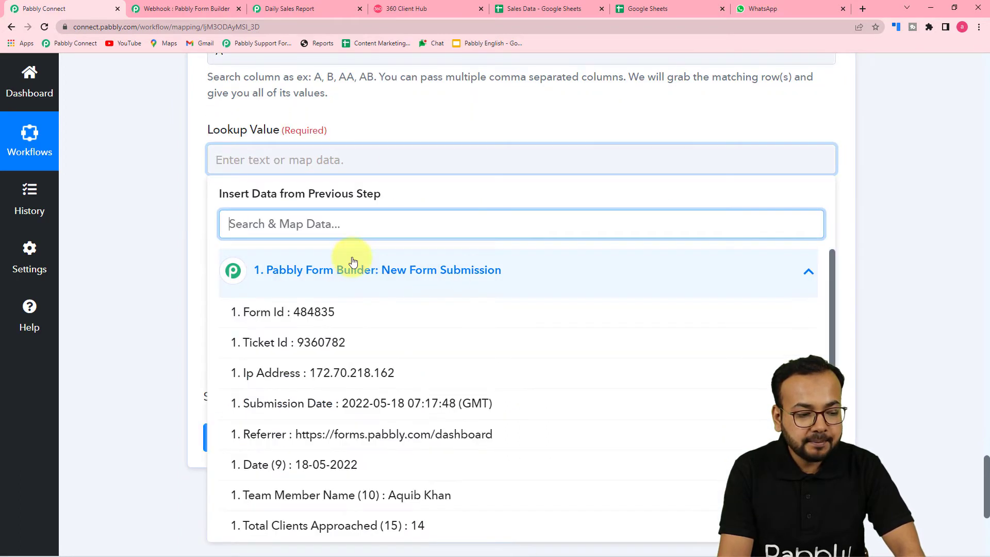
pyautogui.scroll(-2, 309, 412)
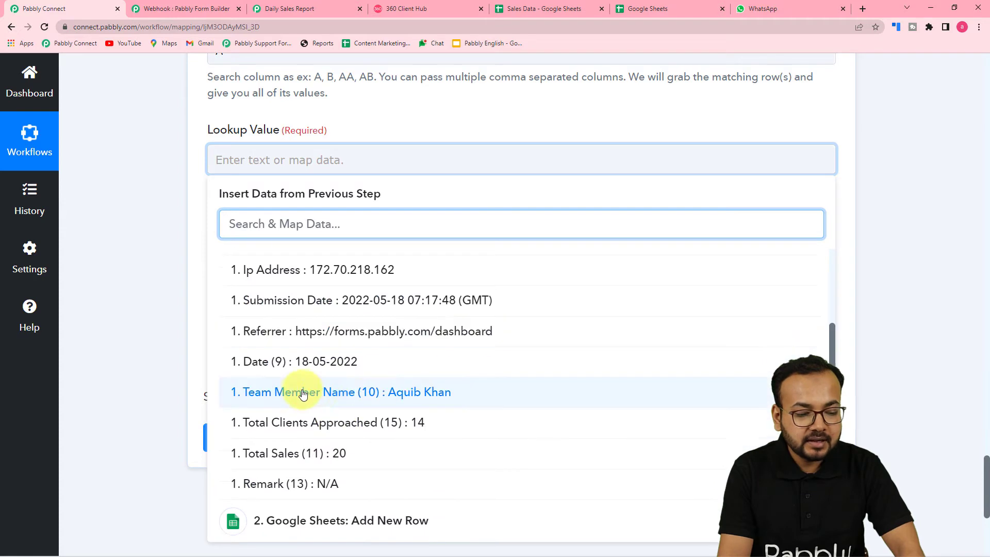
pyautogui.click(357, 393)
pyautogui.click(164, 259)
# Step: Set Include Headers in Response to False for the row lookup
pyautogui.scroll(-1, 164, 258)
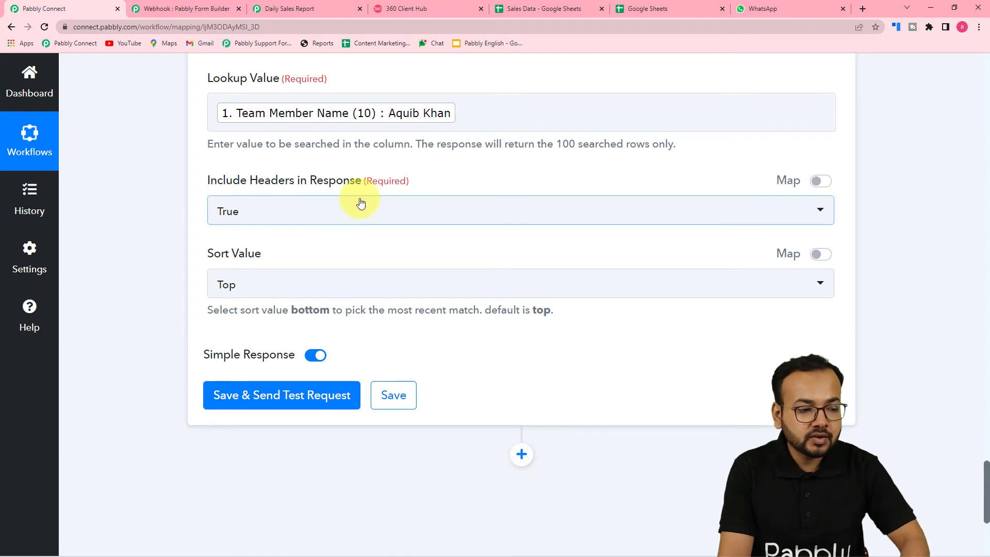
pyautogui.click(313, 217)
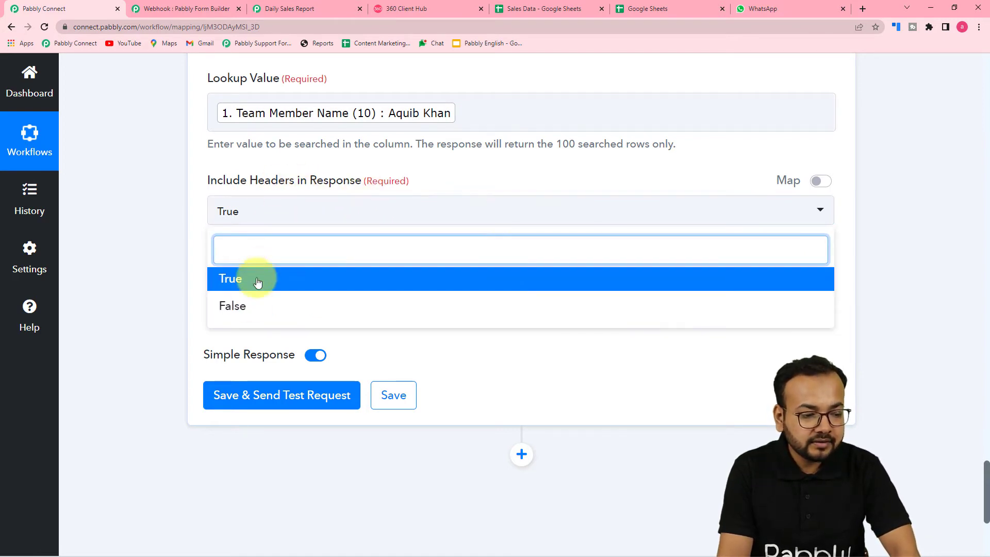
pyautogui.click(243, 305)
# Step: Check the row order in the Team Details sheet and choose Top as the lookup's Sort Value
pyautogui.scroll(-3, 165, 239)
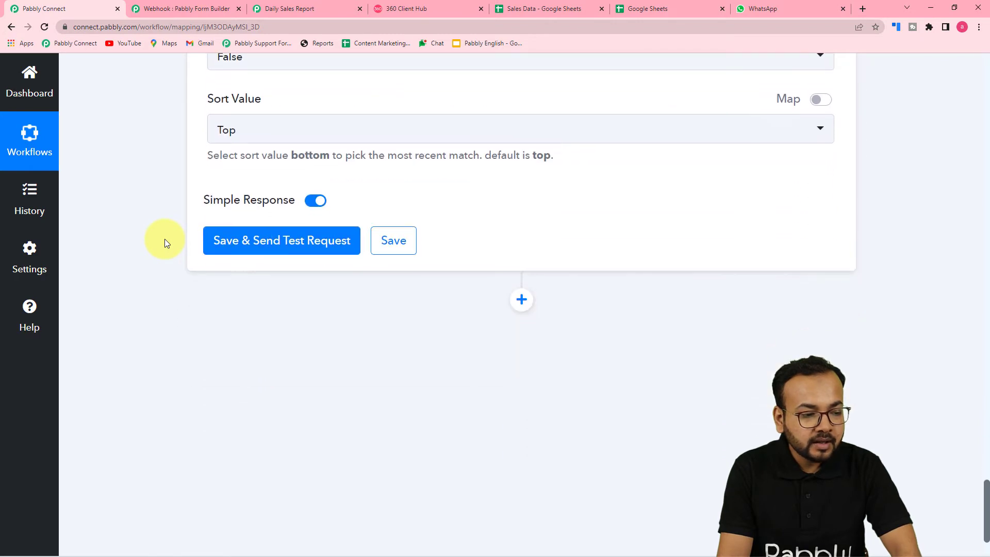
pyautogui.click(327, 135)
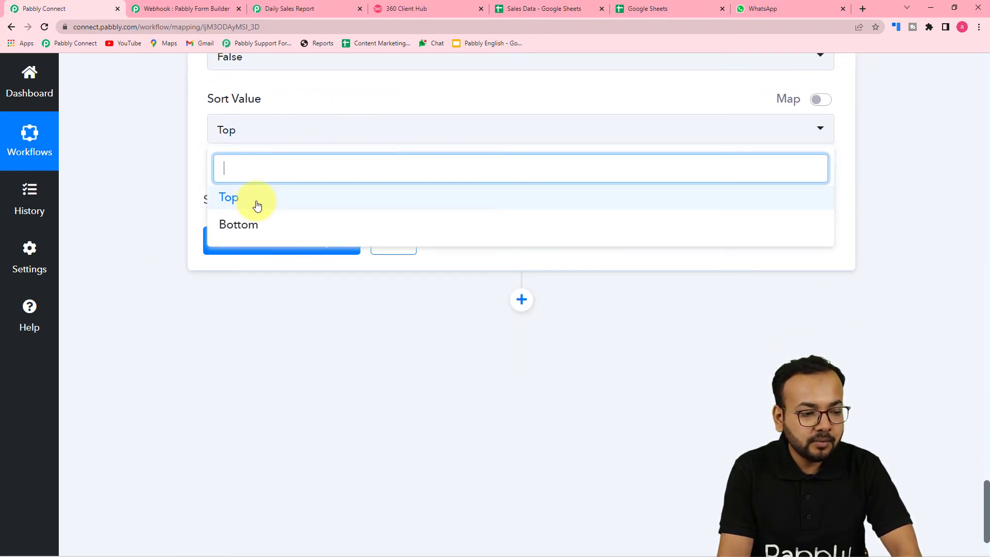
pyautogui.click(652, 8)
pyautogui.click(525, 11)
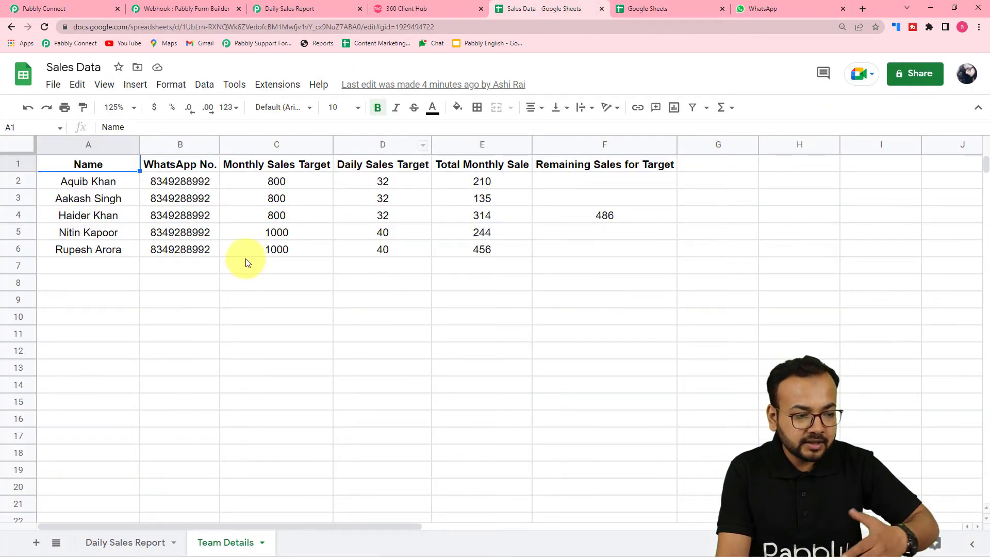
pyautogui.click(96, 12)
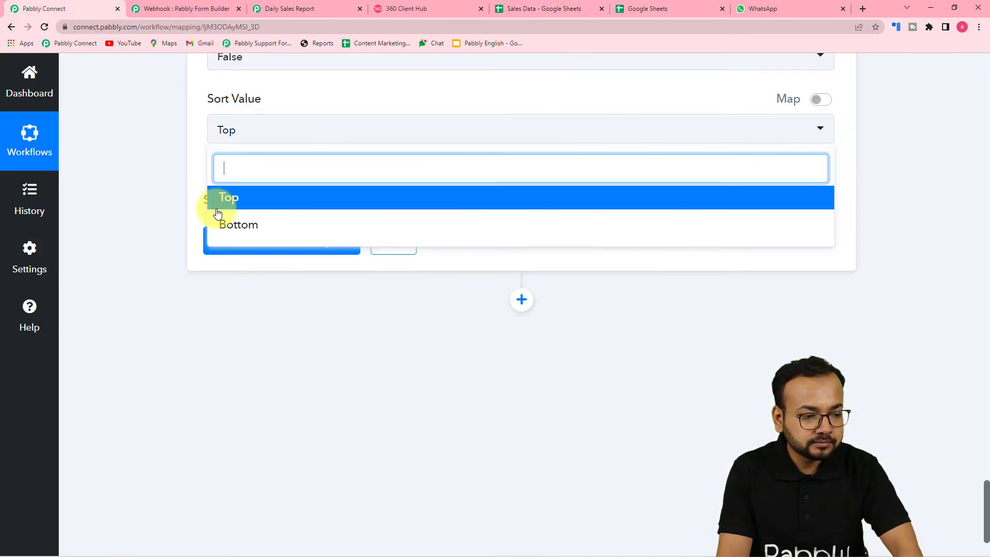
pyautogui.click(248, 202)
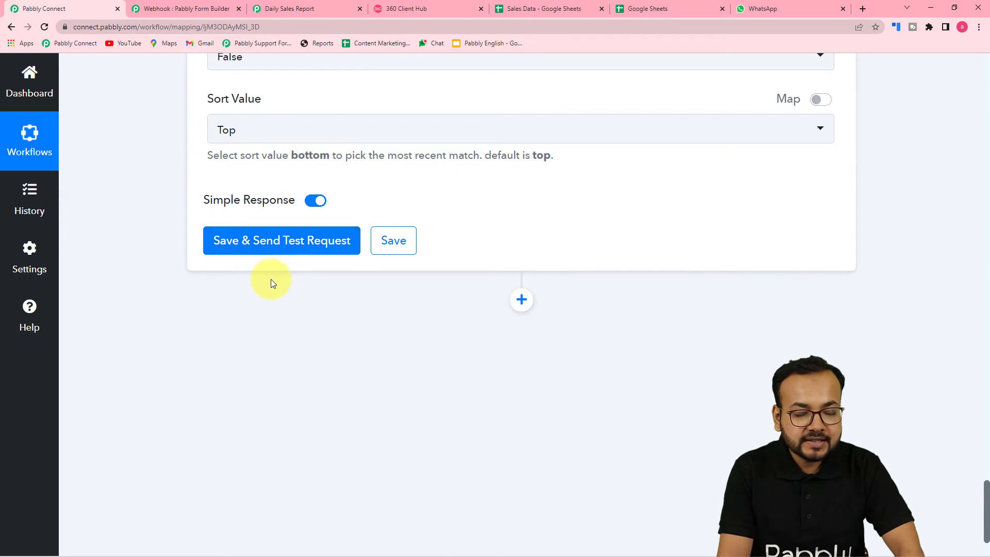
# Step: Review the lookup settings against the Team Details sheet, then save the action and send a test request
pyautogui.scroll(5, 383, 369)
pyautogui.scroll(4, 383, 369)
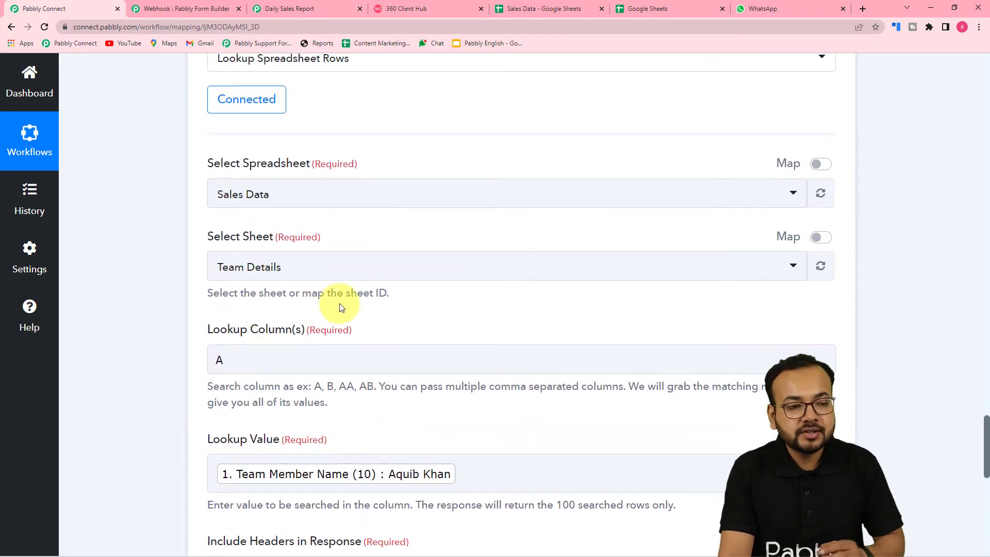
pyautogui.click(542, 10)
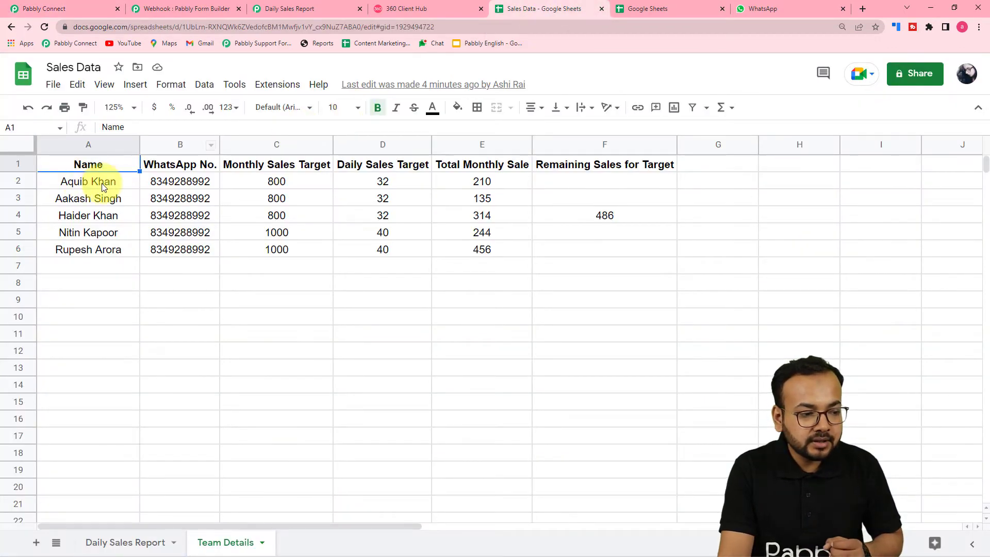
pyautogui.click(46, 10)
pyautogui.scroll(-3, 198, 374)
pyautogui.scroll(-4, 197, 375)
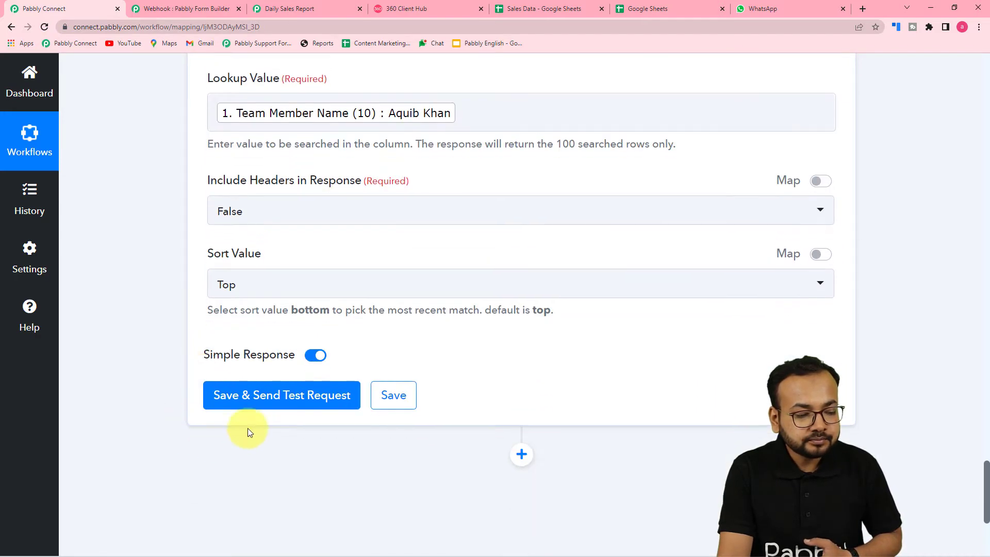
pyautogui.click(249, 397)
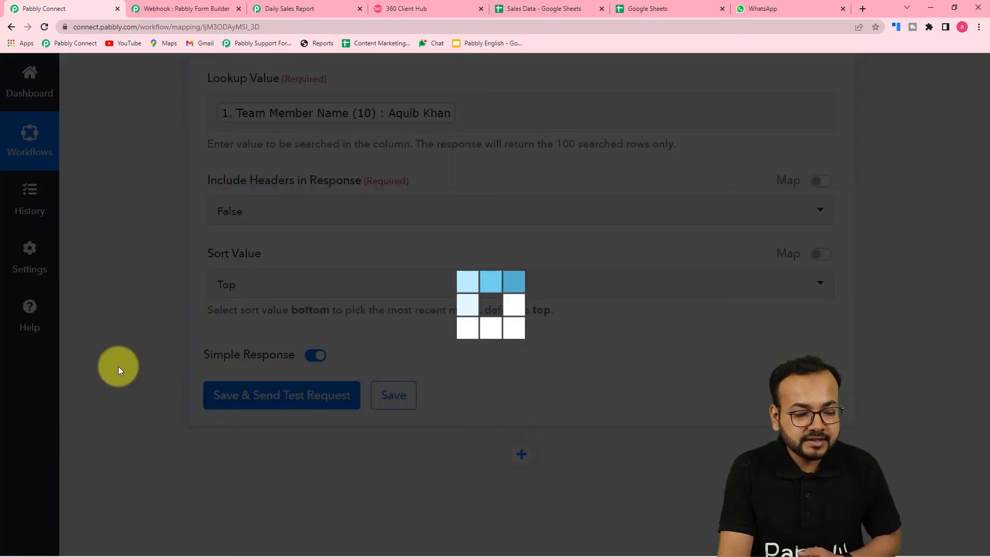
# Step: Compare the row values in the lookup's test response with the team member's row in the Team Details sheet
pyautogui.scroll(-4, 119, 365)
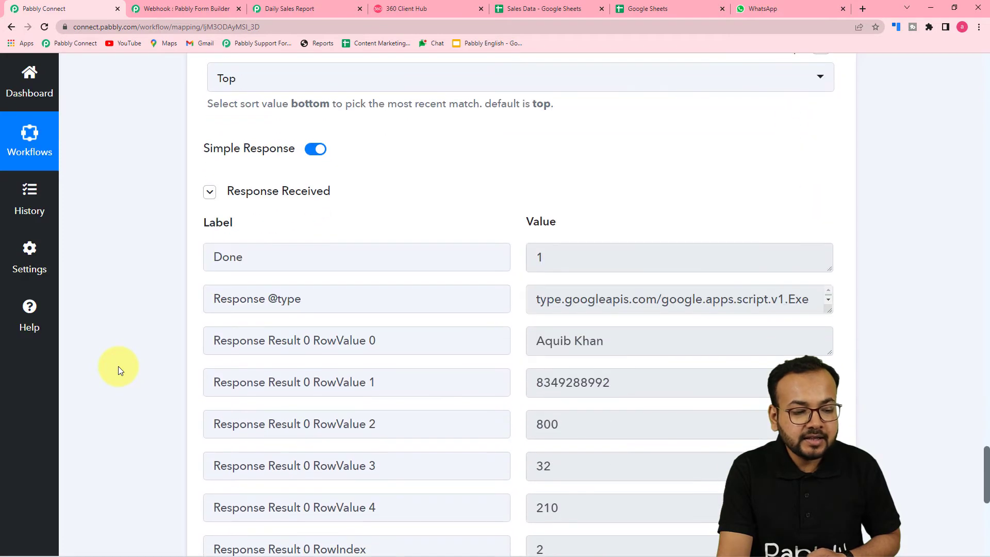
pyautogui.scroll(-1, 119, 366)
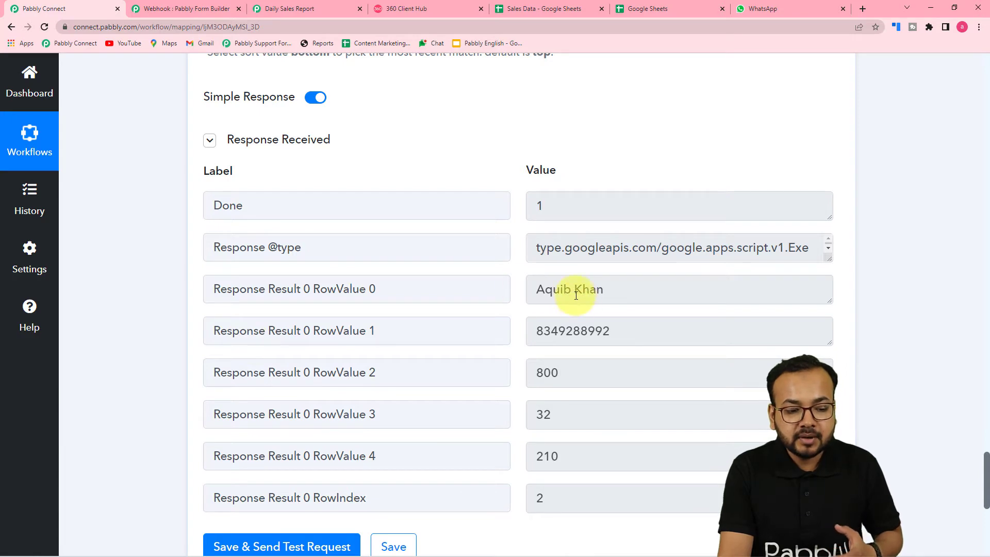
pyautogui.click(511, 8)
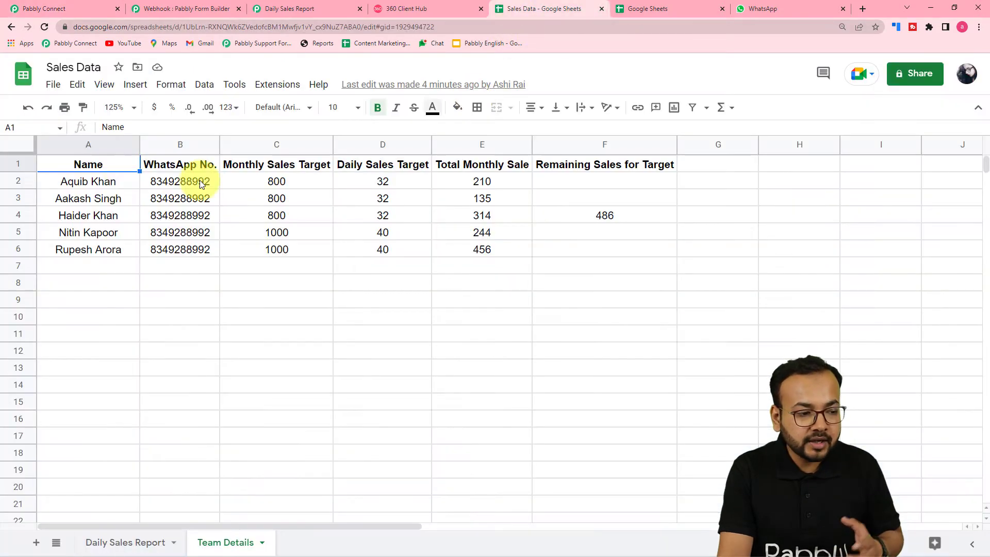
pyautogui.click(77, 8)
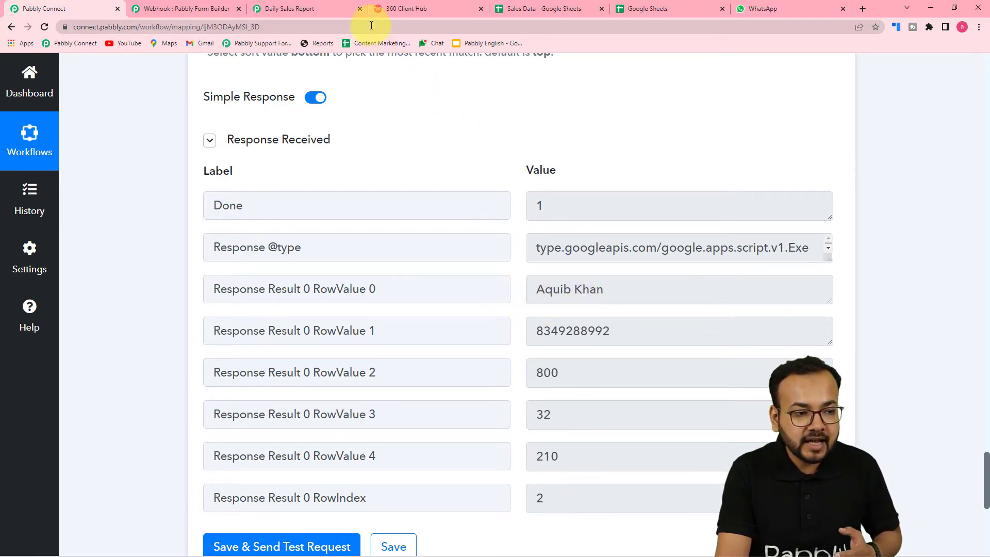
pyautogui.click(567, 11)
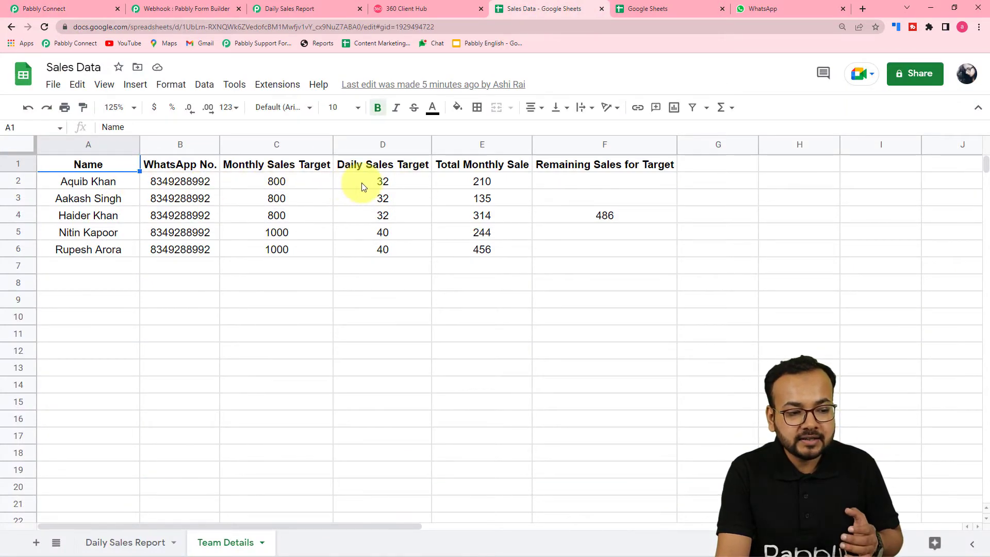
# Step: Review the lookup's test response, the Total Monthly Sale column in the Team Details sheet and the earlier workflow actions
pyautogui.click(86, 4)
pyautogui.scroll(-2, 592, 337)
pyautogui.scroll(-1, 592, 337)
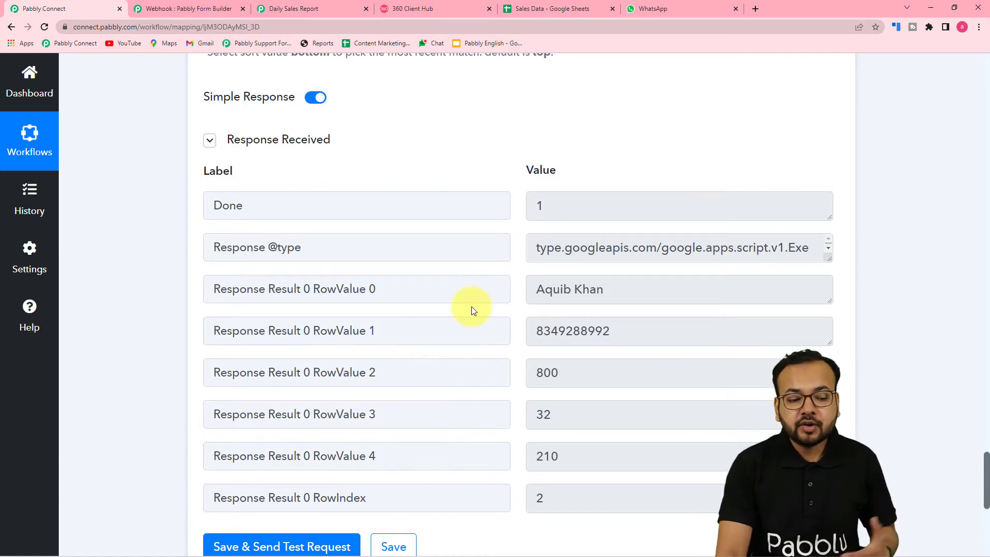
pyautogui.scroll(-1, 529, 279)
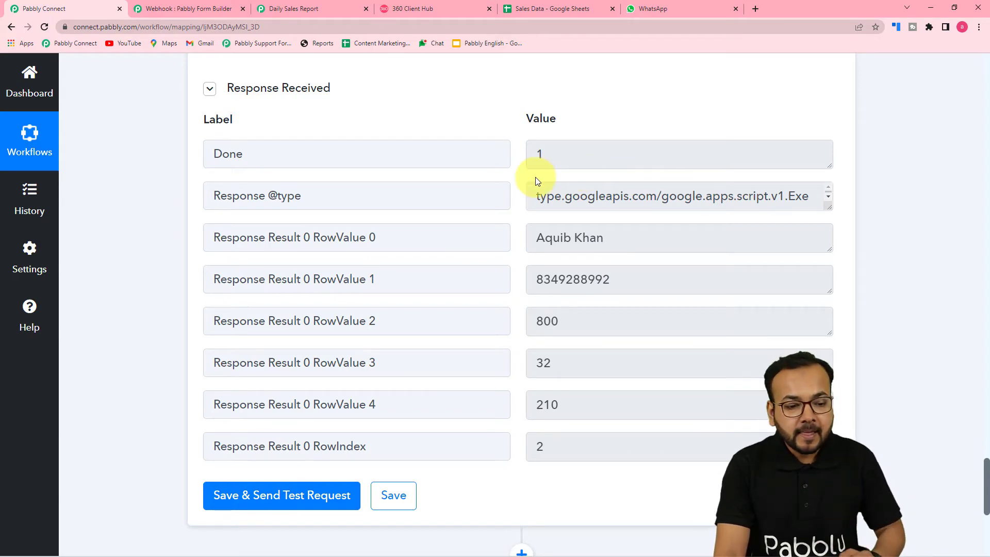
pyautogui.scroll(-2, 535, 177)
pyautogui.scroll(5, 537, 185)
pyautogui.scroll(-3, 549, 199)
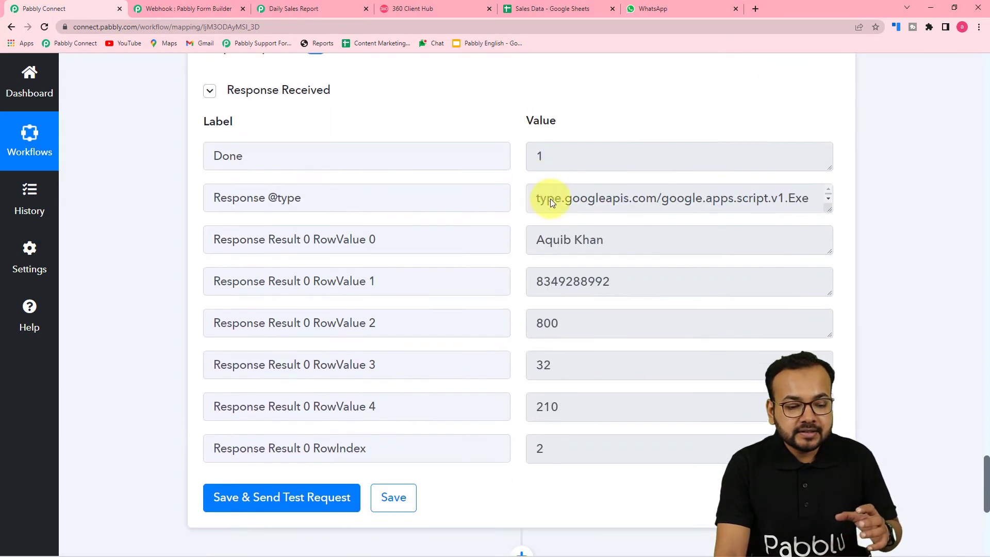
pyautogui.click(549, 8)
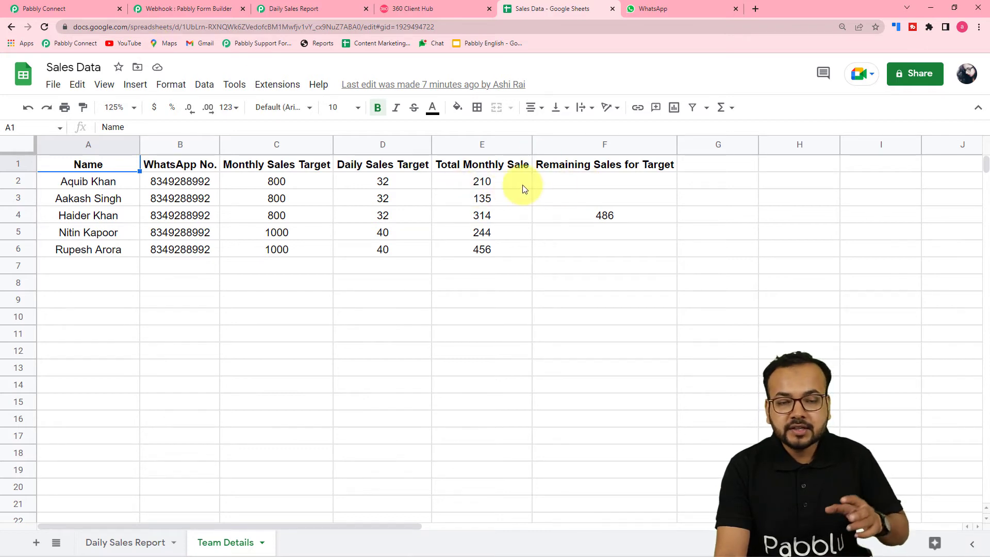
pyautogui.click(82, 8)
pyautogui.scroll(-2, 132, 143)
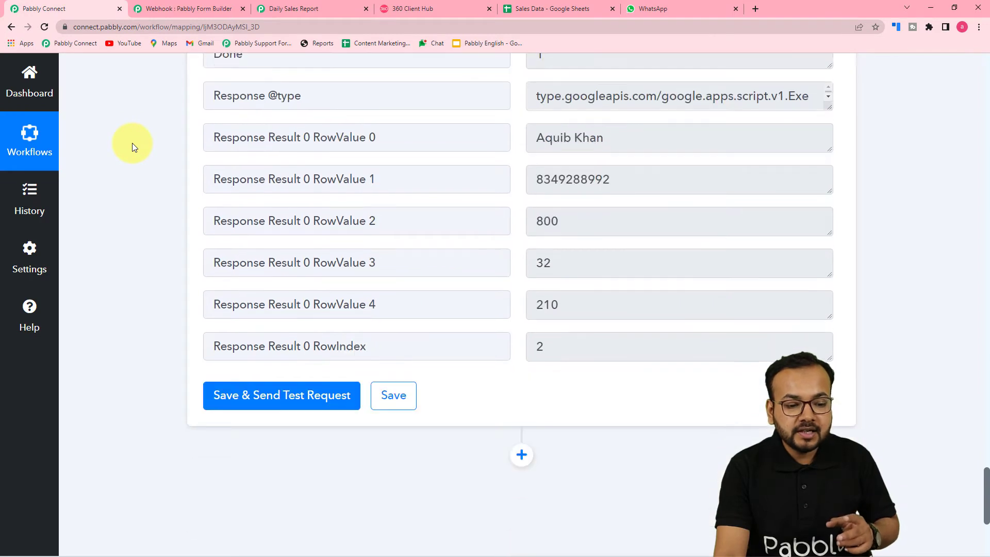
pyautogui.scroll(4, 541, 269)
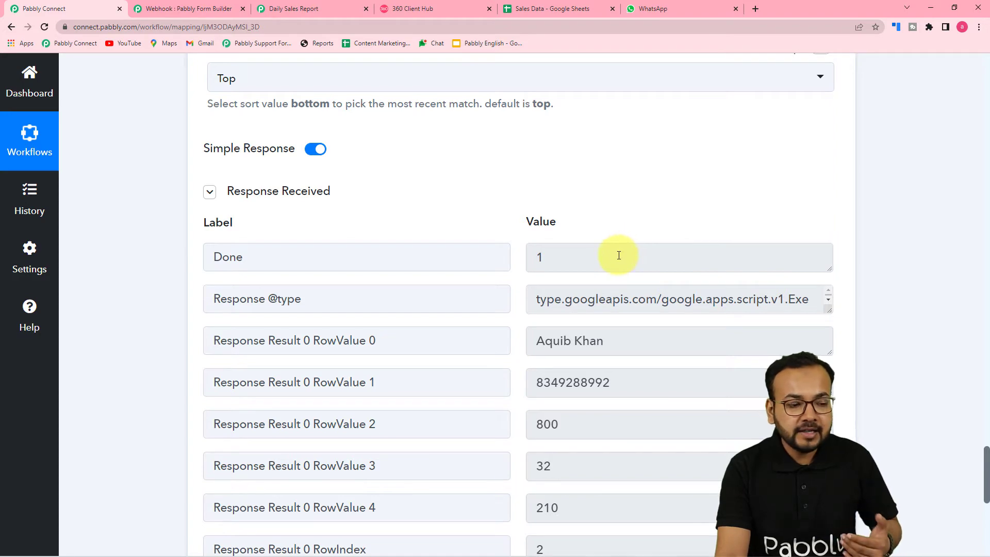
pyautogui.scroll(9, 342, 209)
pyautogui.scroll(12, 144, 211)
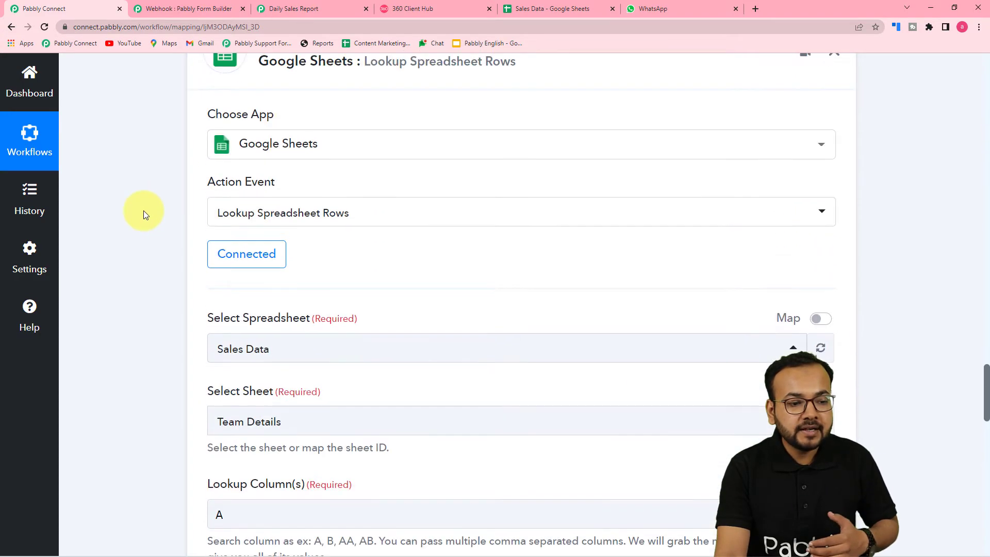
pyautogui.scroll(11, 150, 205)
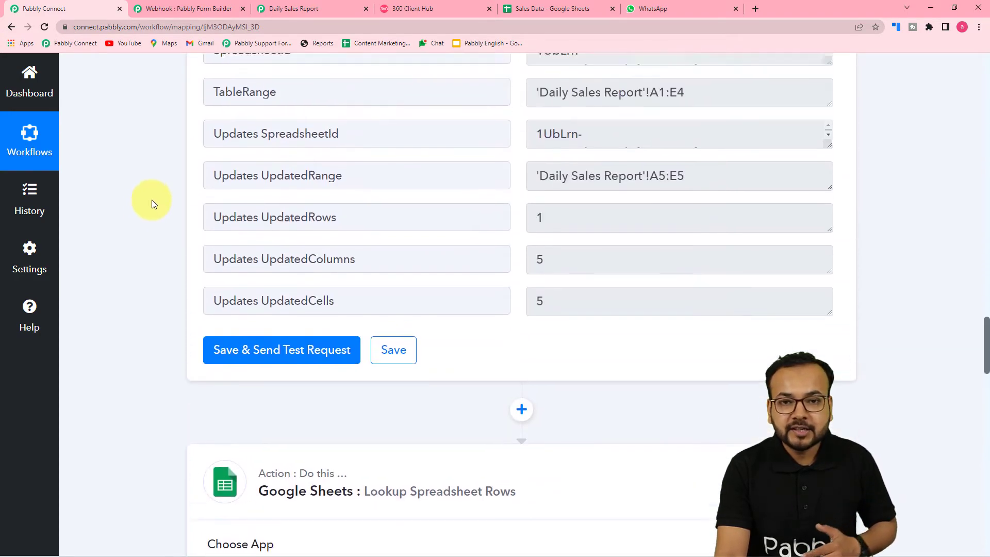
pyautogui.scroll(-6, 264, 214)
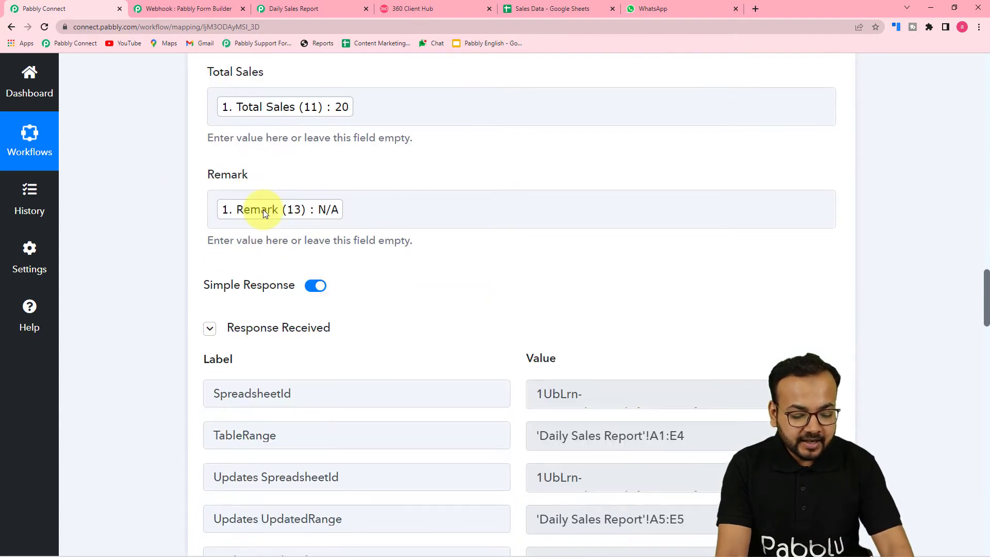
# Step: Add a Number Formatter by Pabbly action after the Lookup Spreadsheet Rows action
pyautogui.moveTo(986, 314); pyautogui.dragTo(970, 482)
pyautogui.click(522, 369)
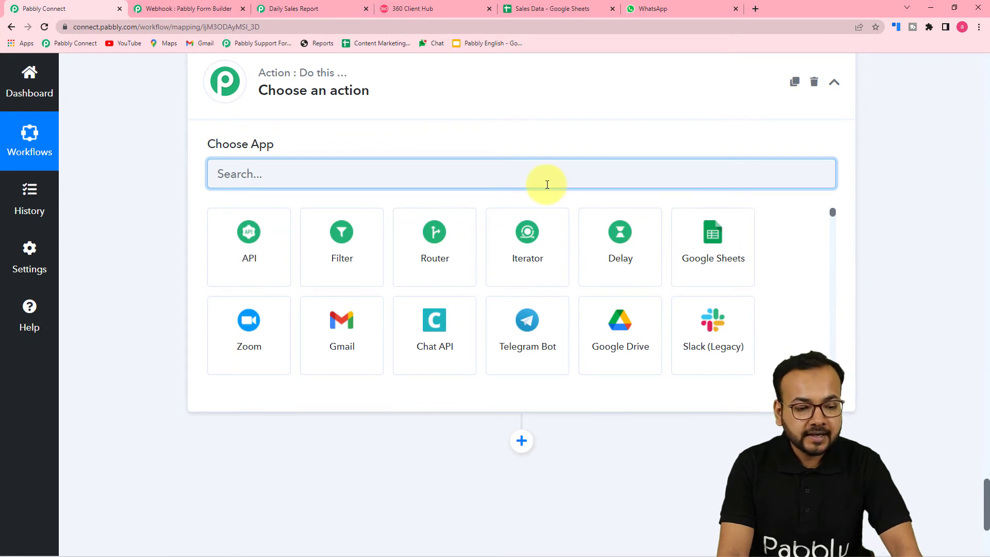
pyautogui.write('numb')
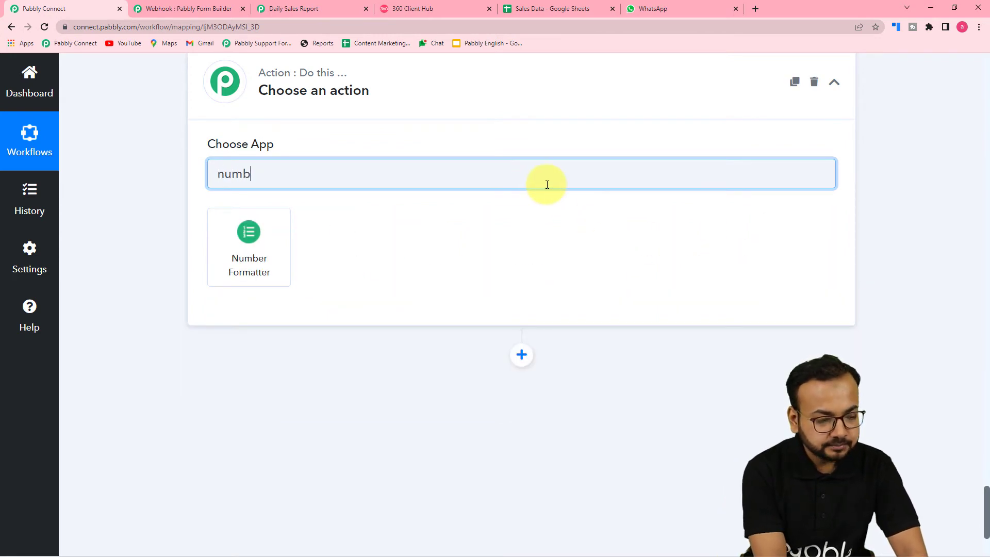
pyautogui.write('e')
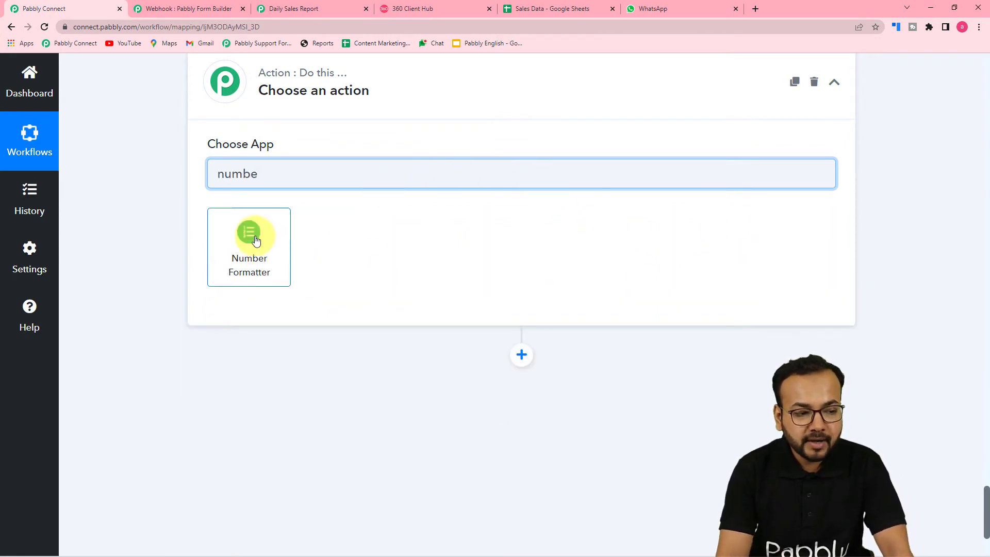
pyautogui.click(252, 266)
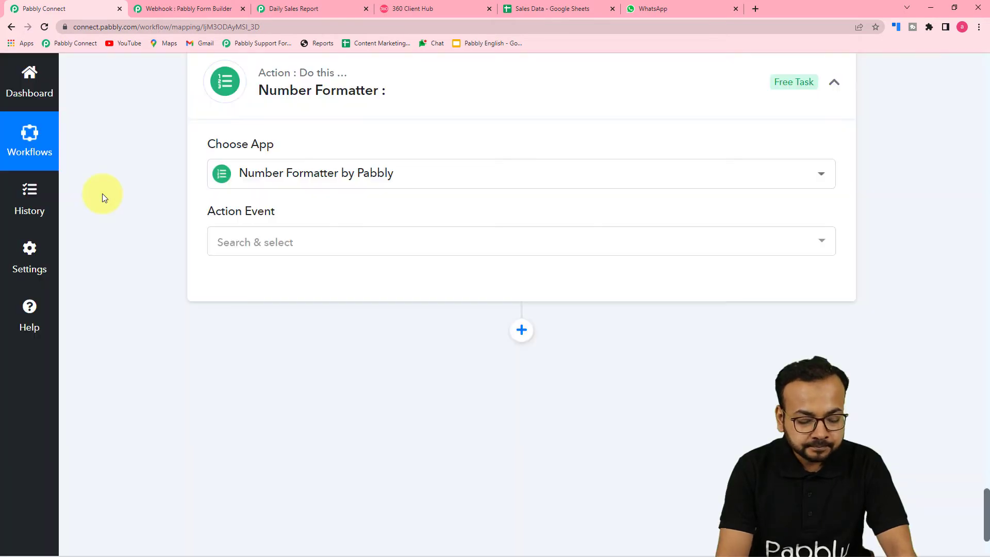
# Step: Set the Number Formatter's action event to Perform Math Operation and connect it
pyautogui.click(252, 245)
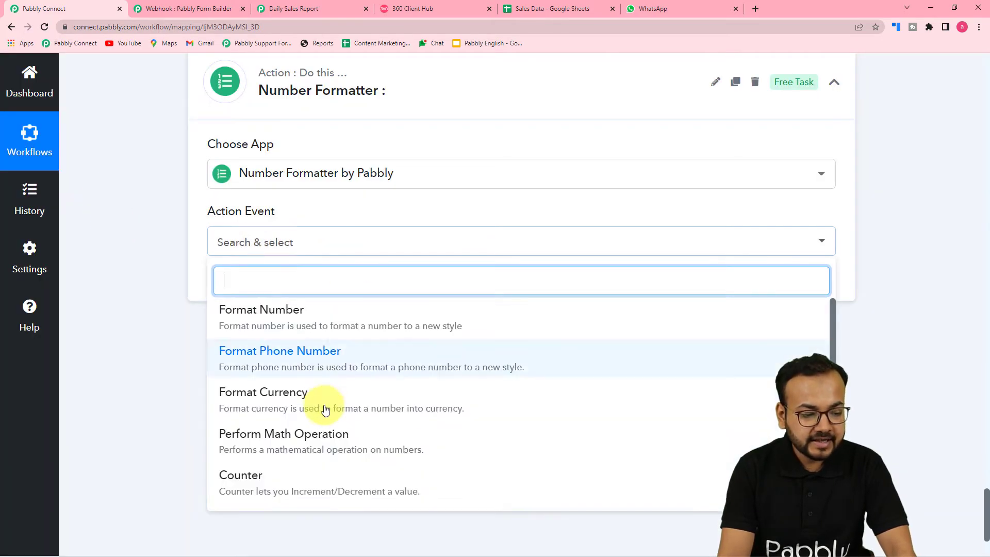
pyautogui.click(324, 452)
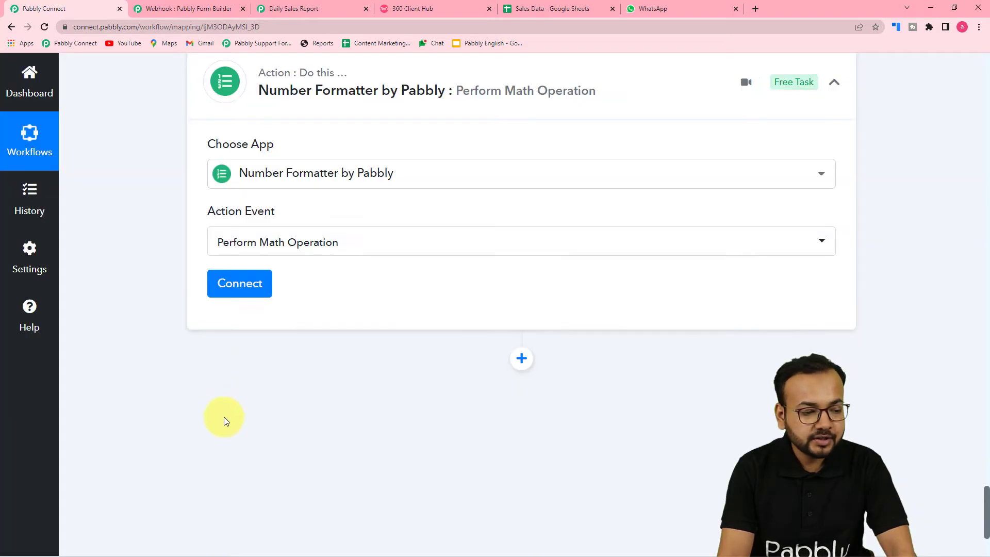
pyautogui.click(232, 283)
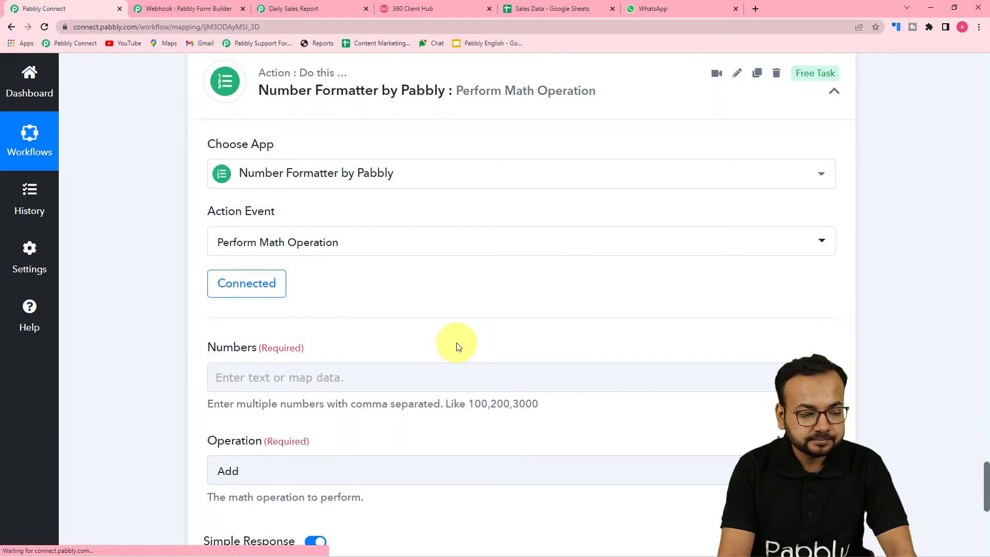
# Step: Examine the lookup response, the sheet's Total Monthly Sale column and the form's Total Sales value as numbers for the addition
pyautogui.scroll(-2, 457, 342)
pyautogui.click(220, 273)
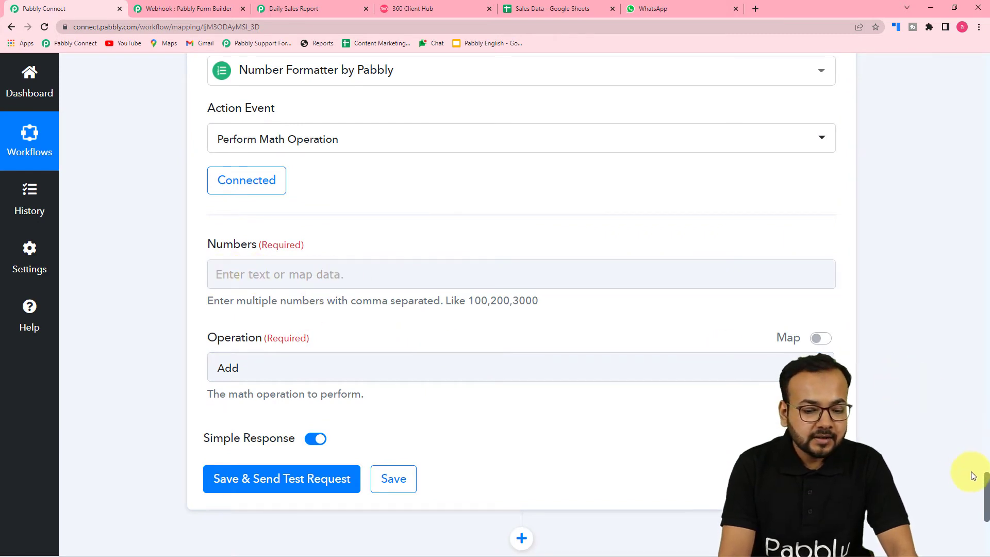
pyautogui.scroll(1, 986, 475)
pyautogui.moveTo(986, 475); pyautogui.dragTo(986, 416)
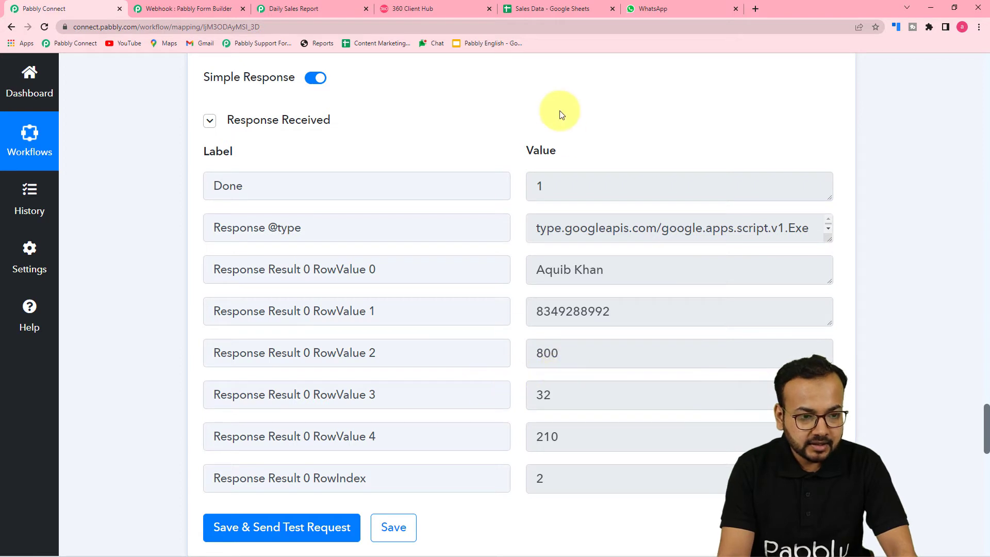
pyautogui.click(544, 11)
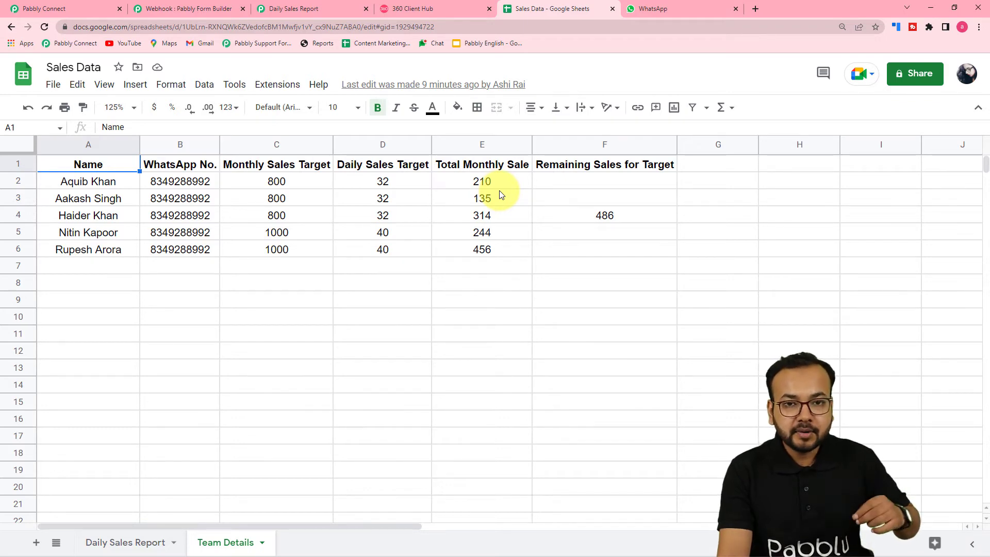
pyautogui.click(54, 9)
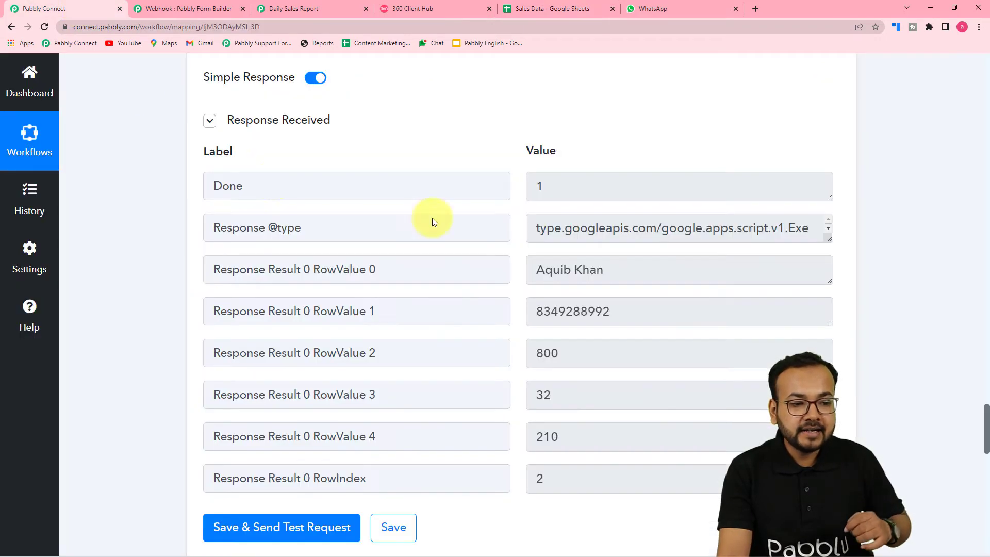
pyautogui.scroll(15, 982, 72)
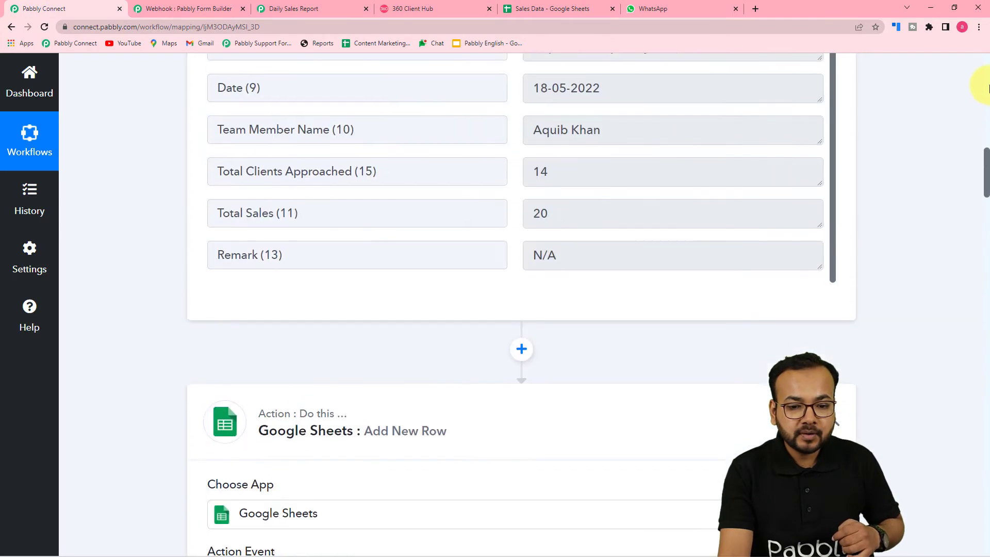
pyautogui.scroll(1, 654, 195)
pyautogui.scroll(-1, 655, 193)
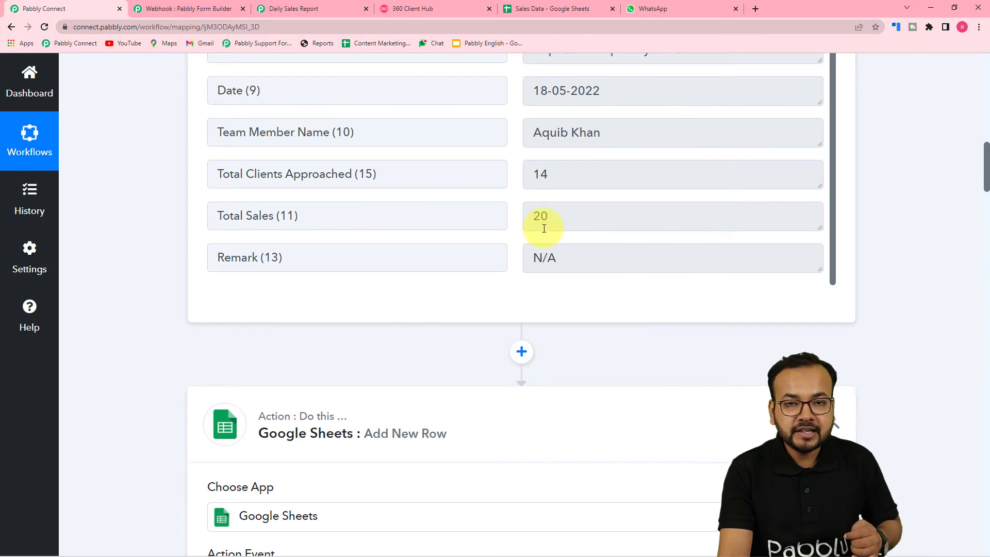
pyautogui.click(543, 8)
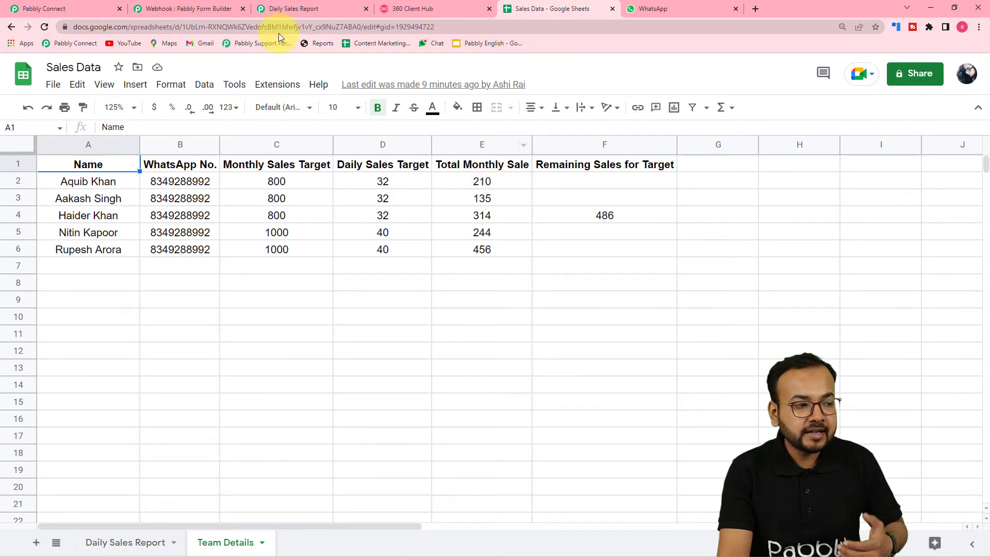
pyautogui.click(77, 9)
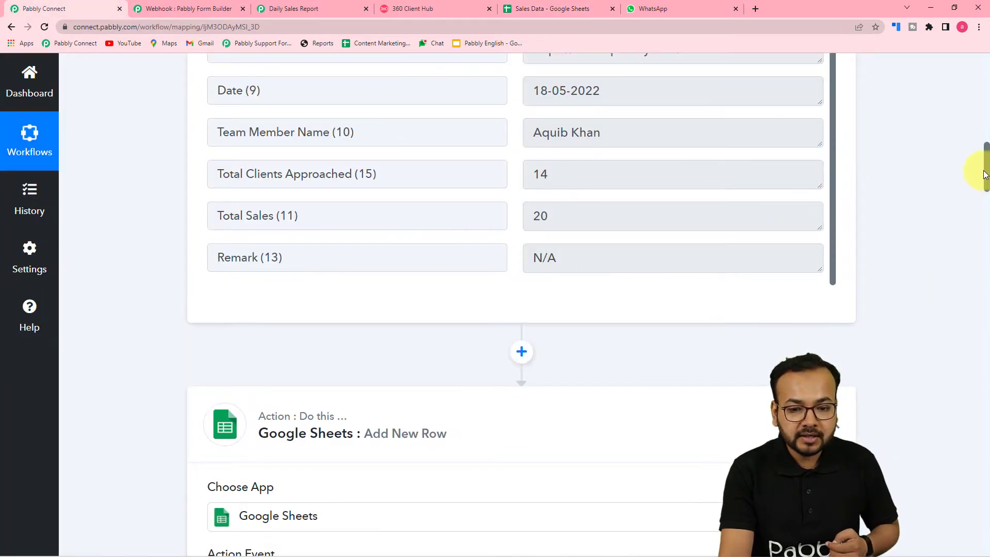
pyautogui.moveTo(985, 164); pyautogui.dragTo(960, 490)
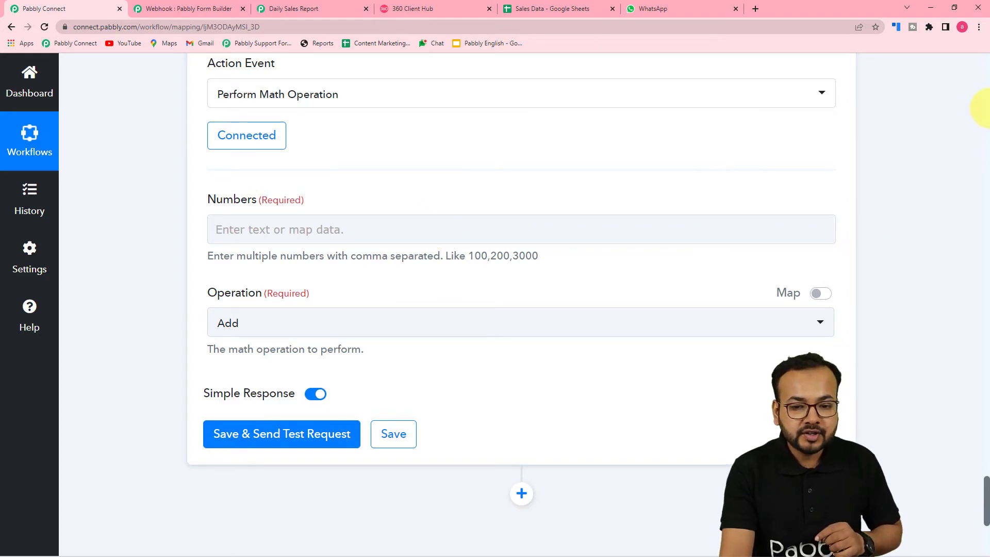
# Step: Compare Total Sales in the form trigger's response with RowValue 4 in the lookup response and the Team Details sheet
pyautogui.click(985, 112)
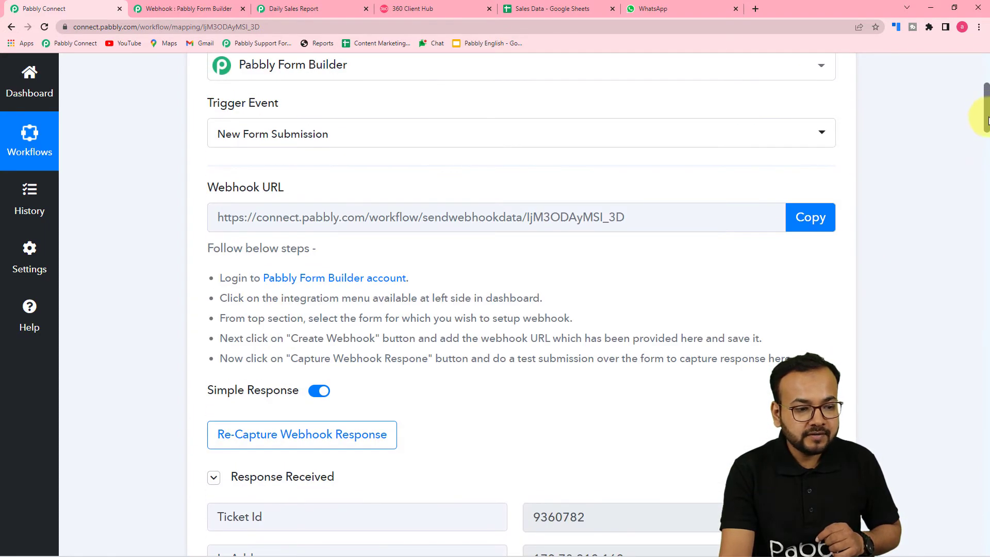
pyautogui.scroll(5, 986, 121)
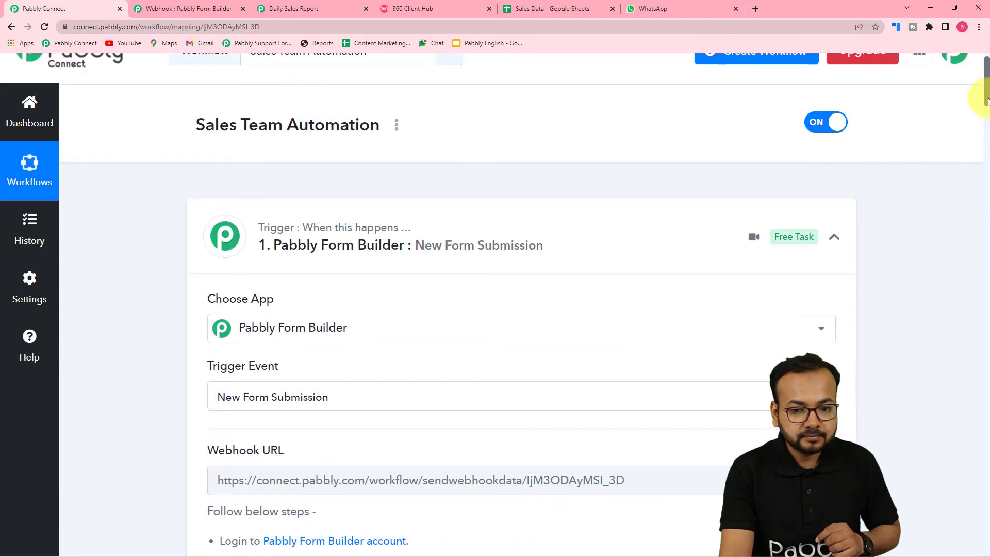
pyautogui.scroll(-12, 986, 103)
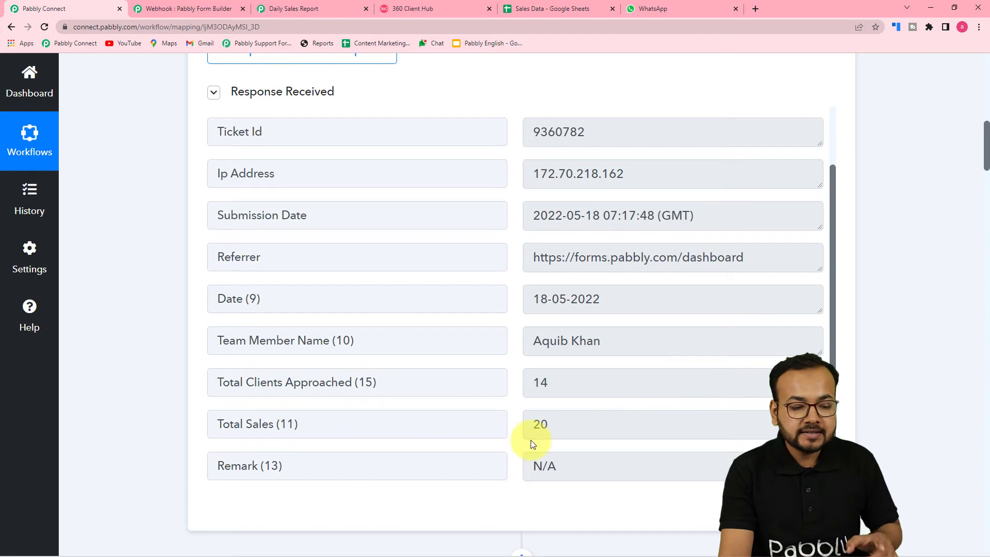
pyautogui.moveTo(987, 147); pyautogui.dragTo(956, 428)
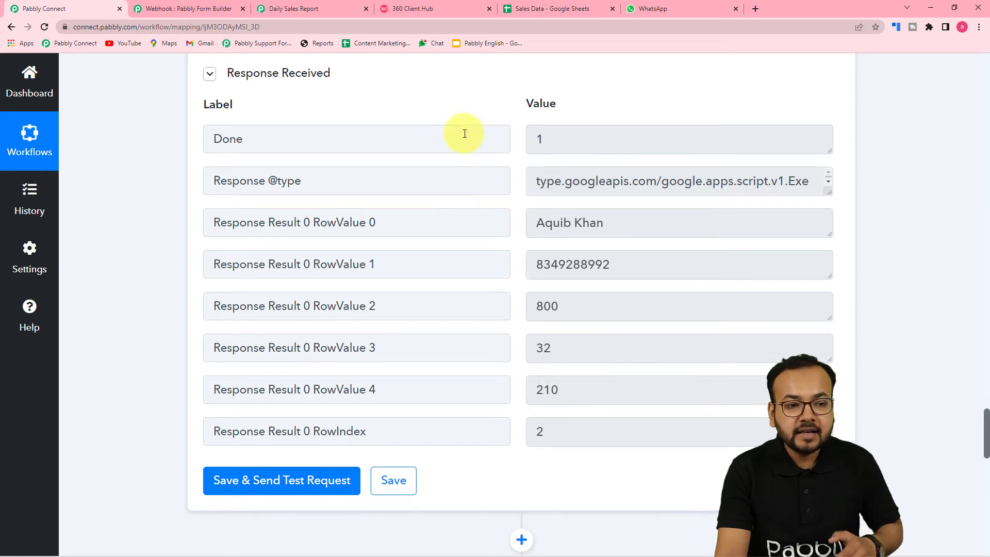
pyautogui.click(540, 10)
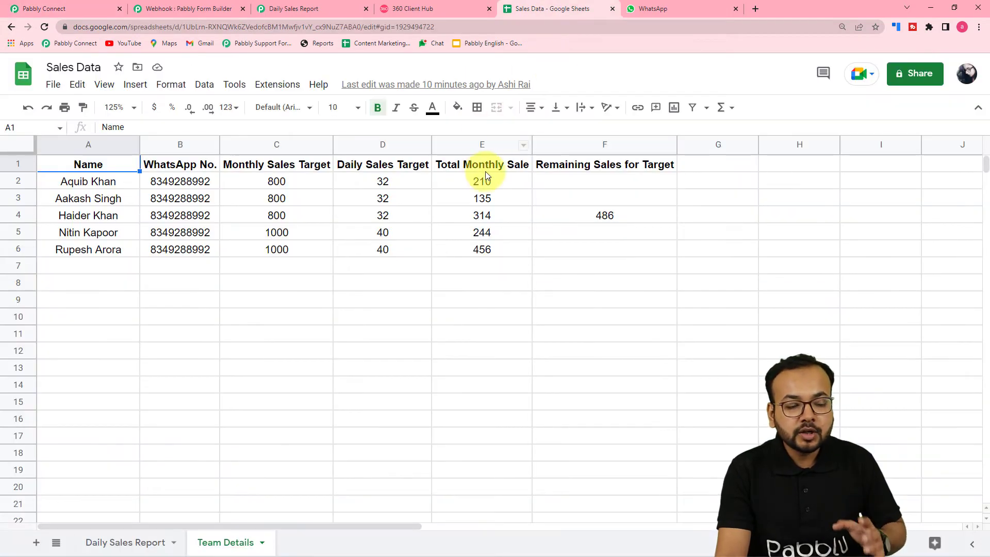
pyautogui.click(46, 9)
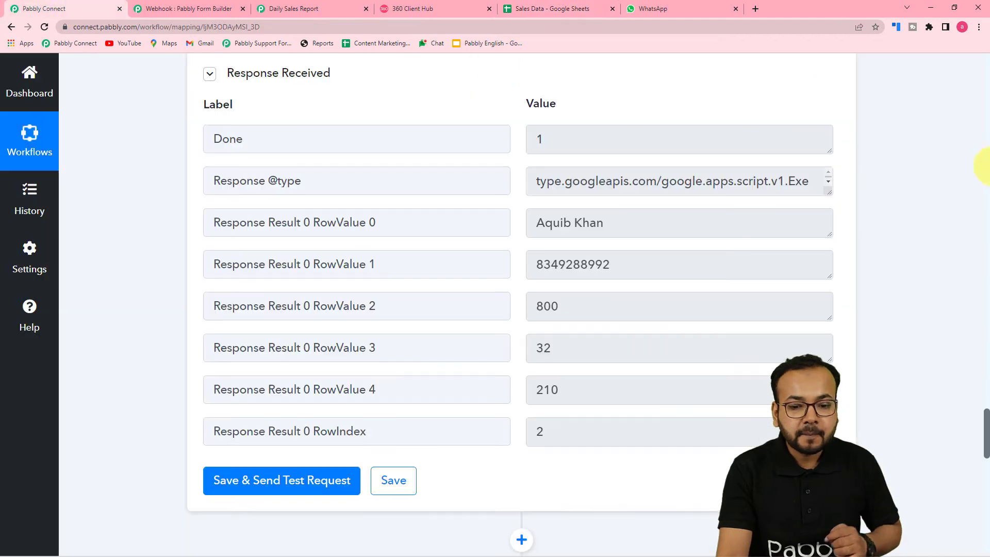
# Step: Map Total Sales from the New Form Submission trigger into the Number Formatter's Numbers field
pyautogui.scroll(-12, 984, 417)
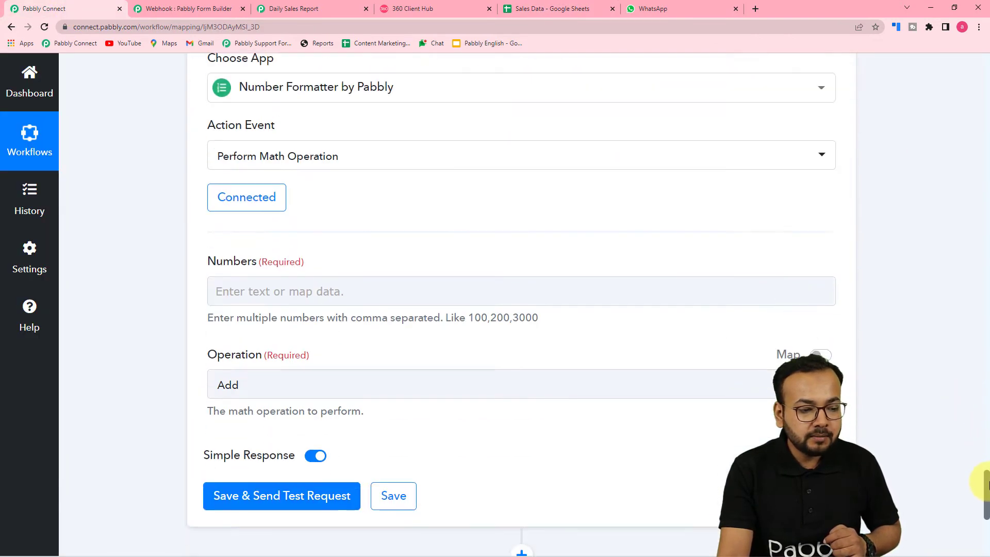
pyautogui.click(289, 157)
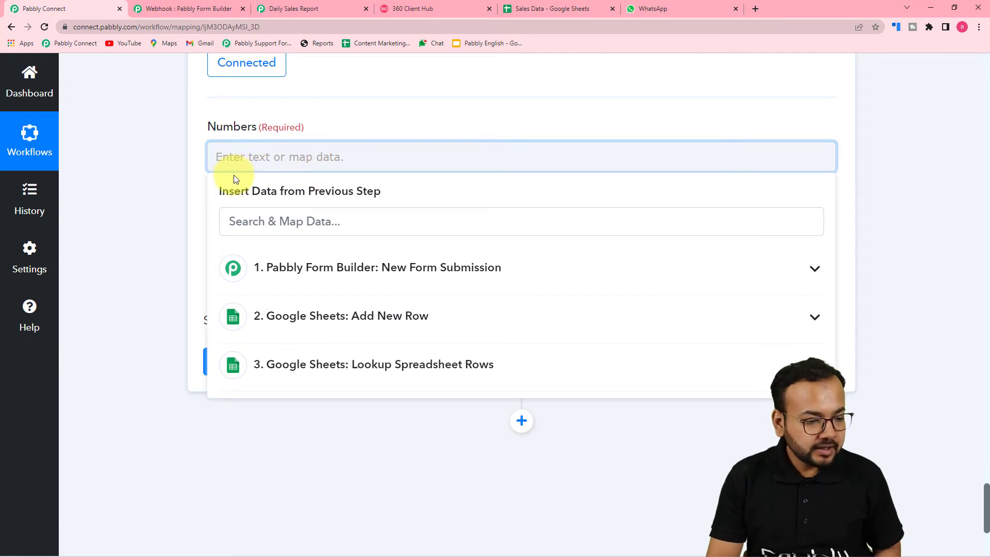
pyautogui.scroll(-2, 243, 195)
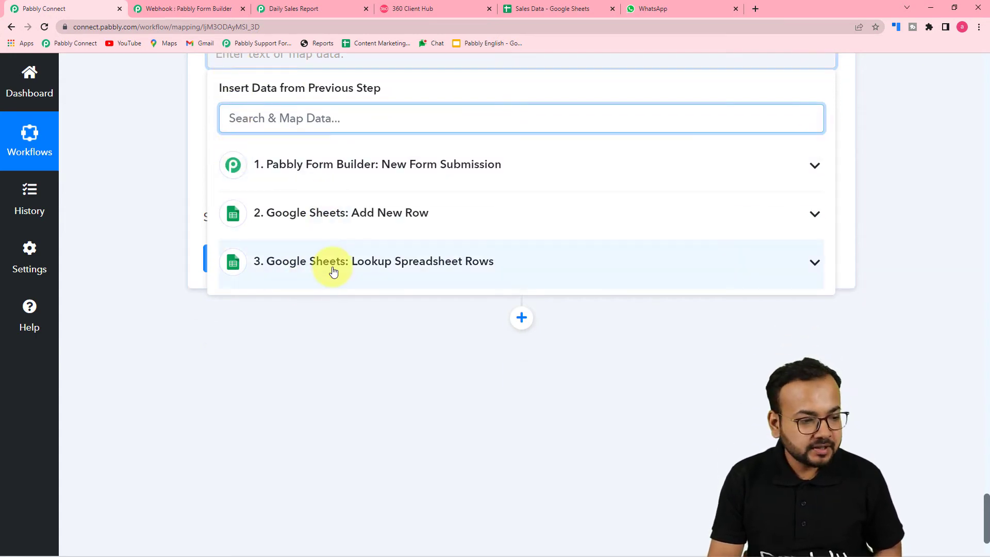
pyautogui.scroll(1, 333, 273)
pyautogui.click(366, 227)
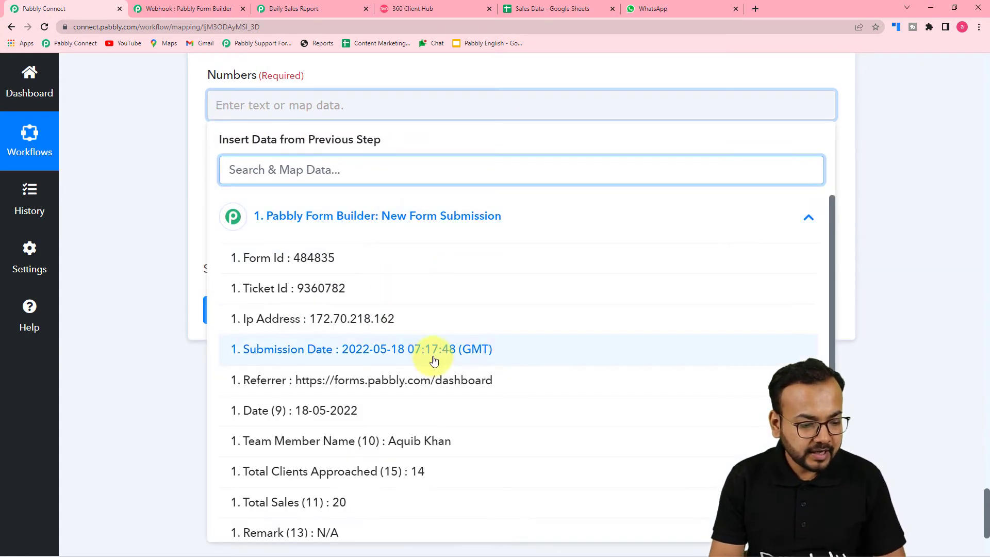
pyautogui.scroll(-2, 433, 355)
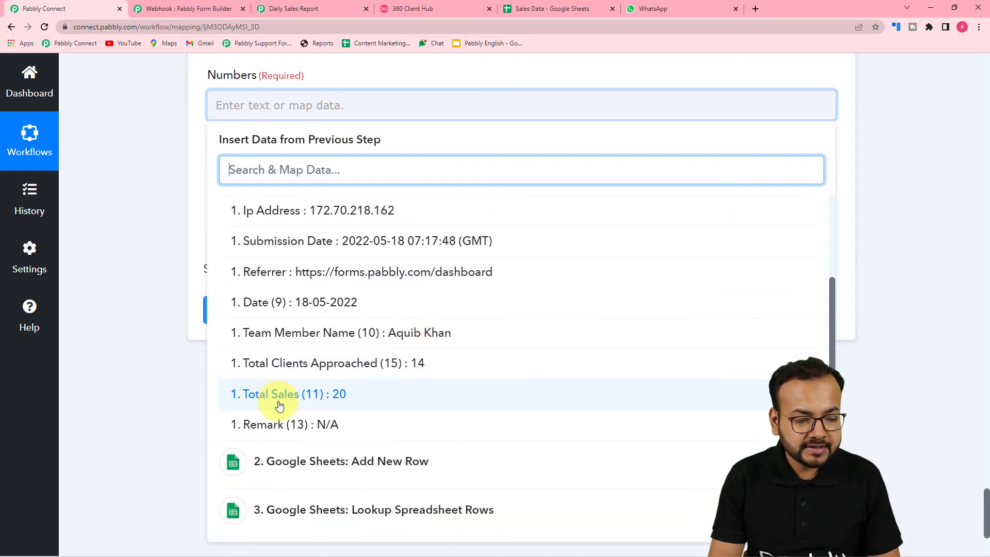
pyautogui.click(279, 405)
pyautogui.click(165, 230)
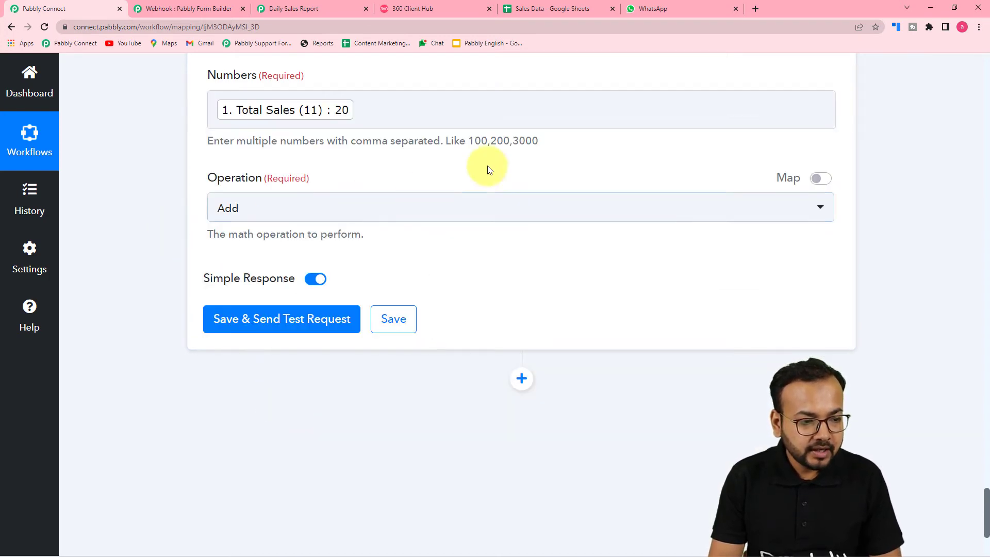
# Step: Add a comma after Total Sales in the Numbers field and expand the Lookup Spreadsheet Rows data for mapping the second number
pyautogui.click(406, 111)
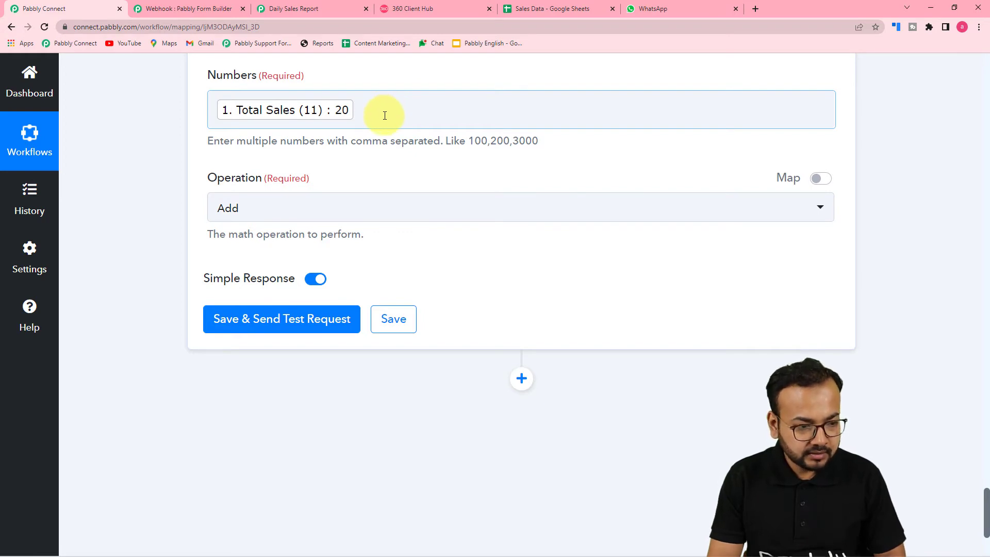
pyautogui.click(385, 116)
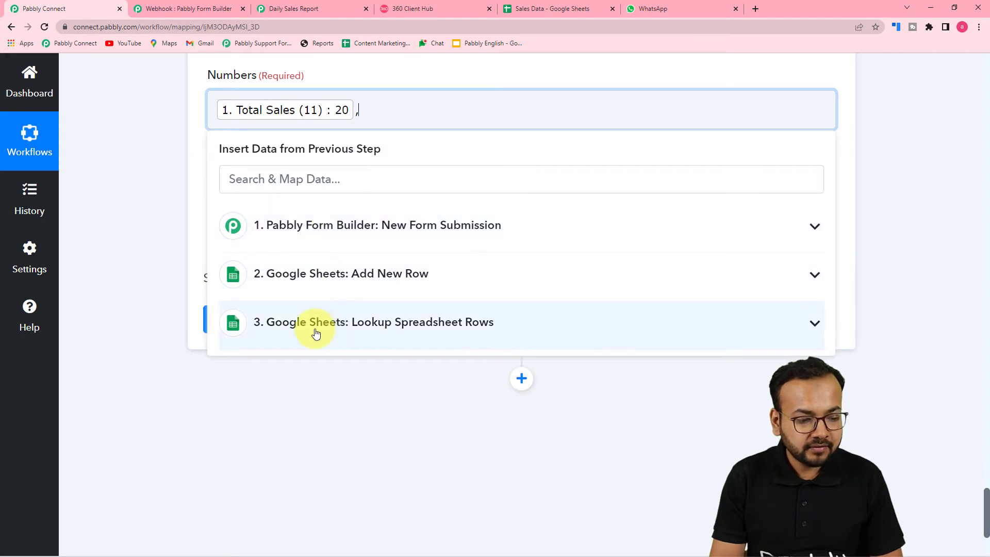
pyautogui.scroll(-1, 321, 334)
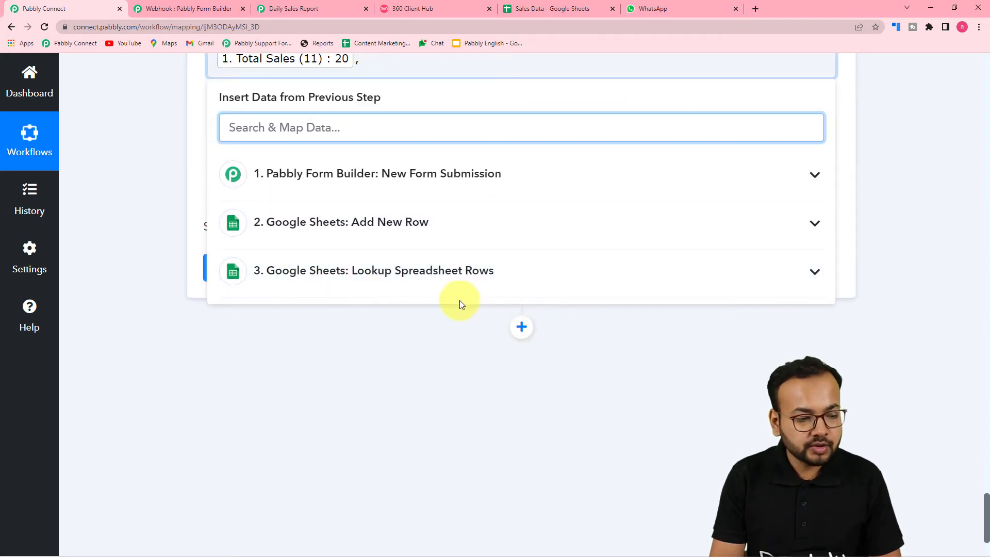
pyautogui.click(407, 279)
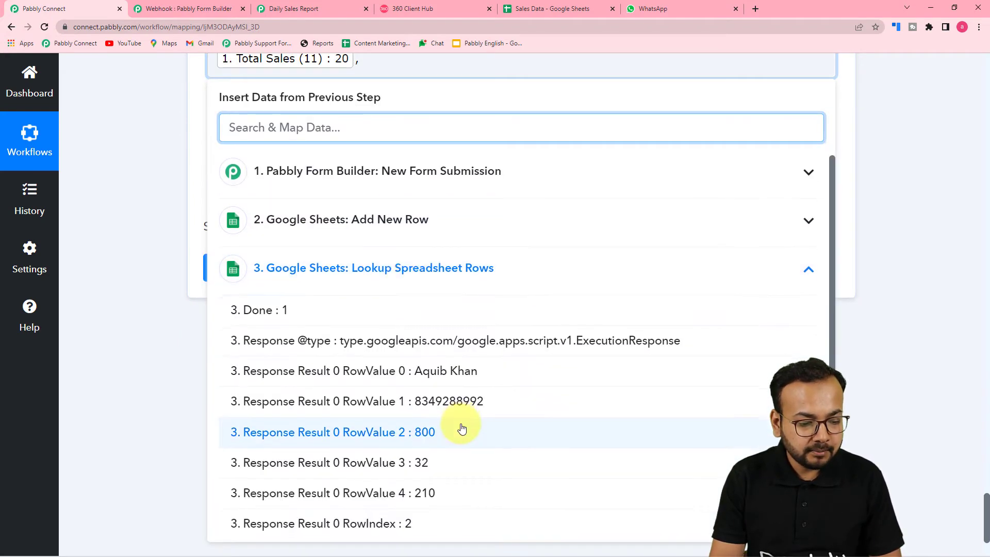
# Step: Complete the addition action with the lookup's RowValue 4 as the second number and Add as the operation, and save and test it
pyautogui.click(440, 494)
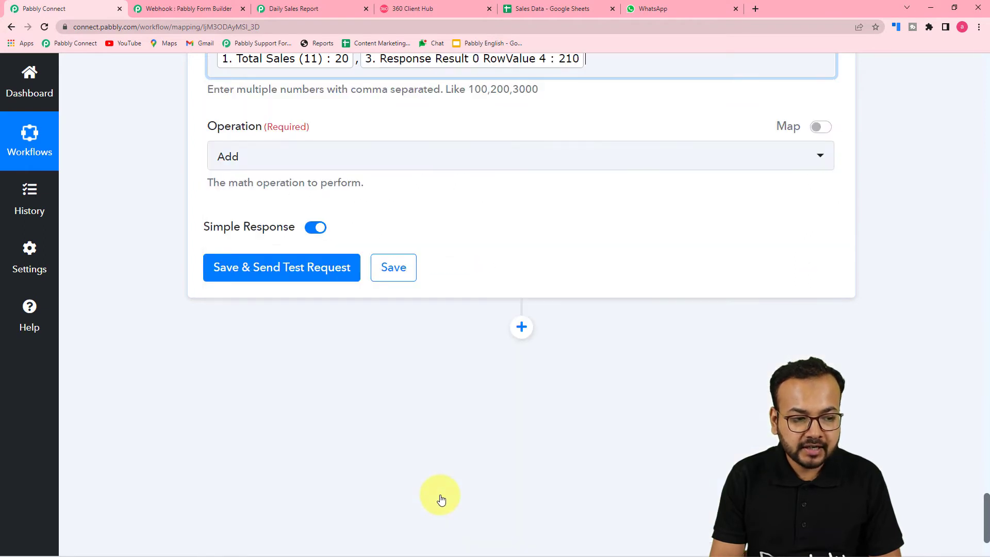
pyautogui.click(145, 233)
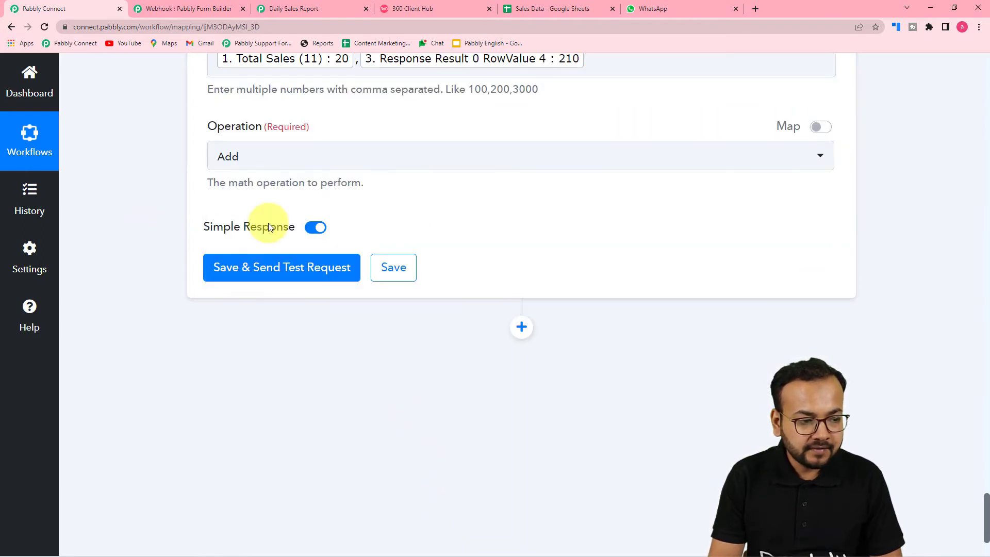
pyautogui.click(284, 157)
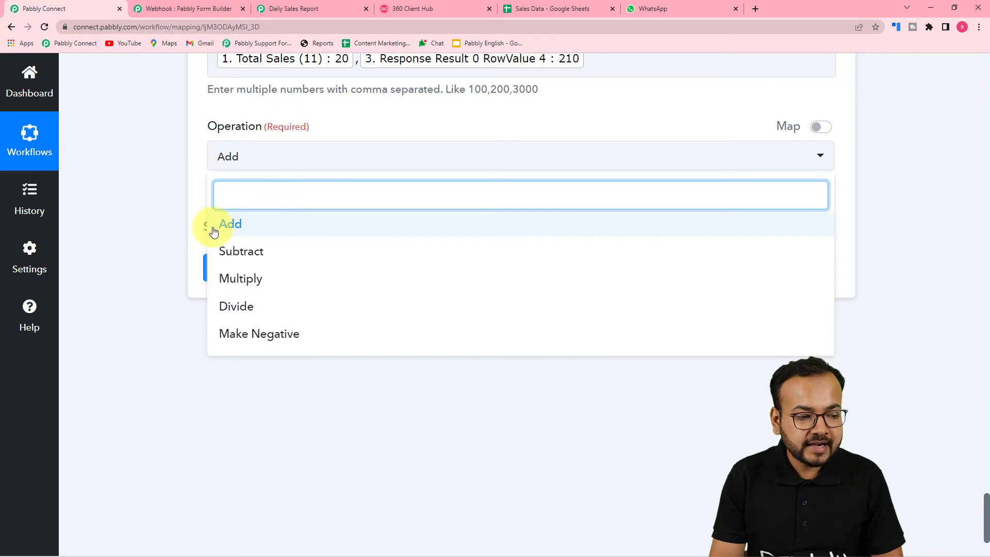
pyautogui.click(234, 225)
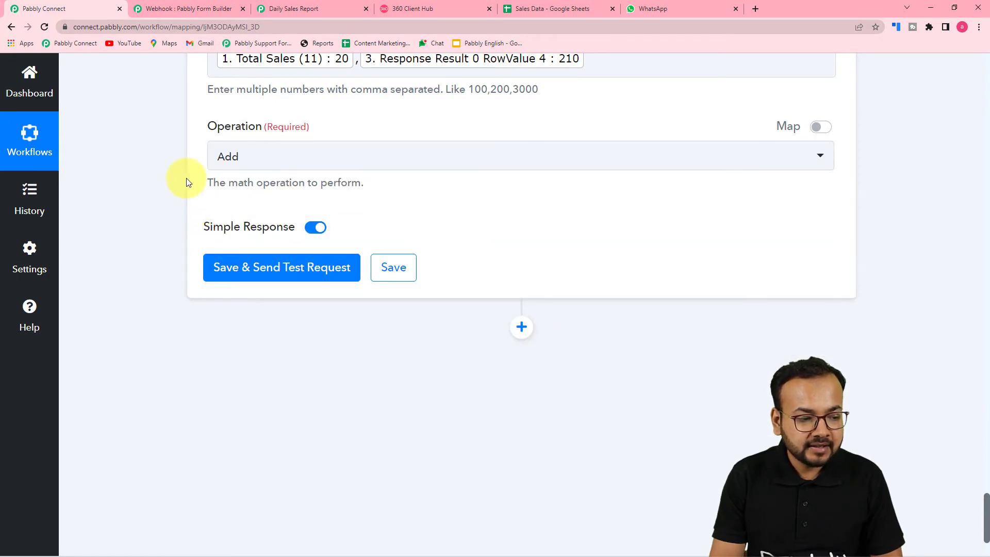
pyautogui.click(240, 284)
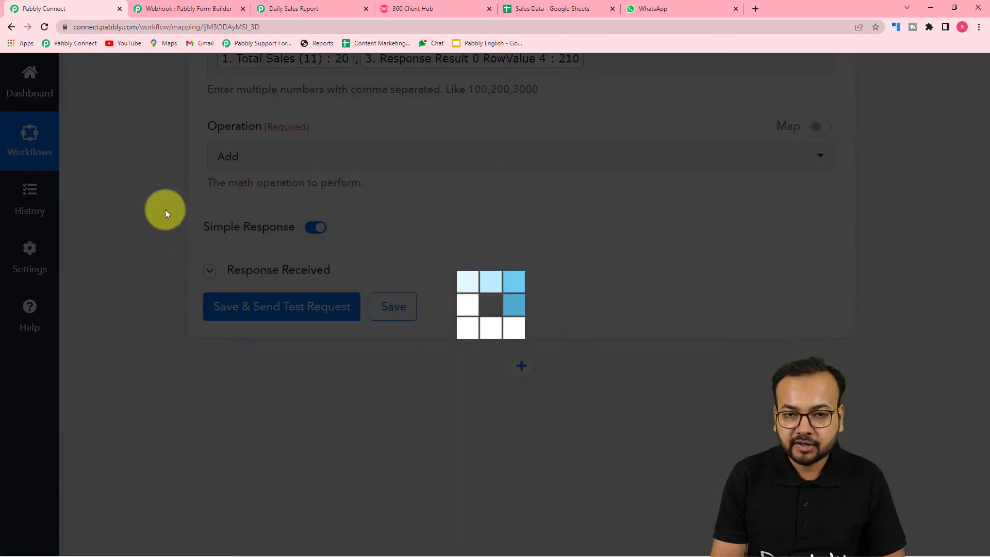
pyautogui.scroll(-4, 165, 210)
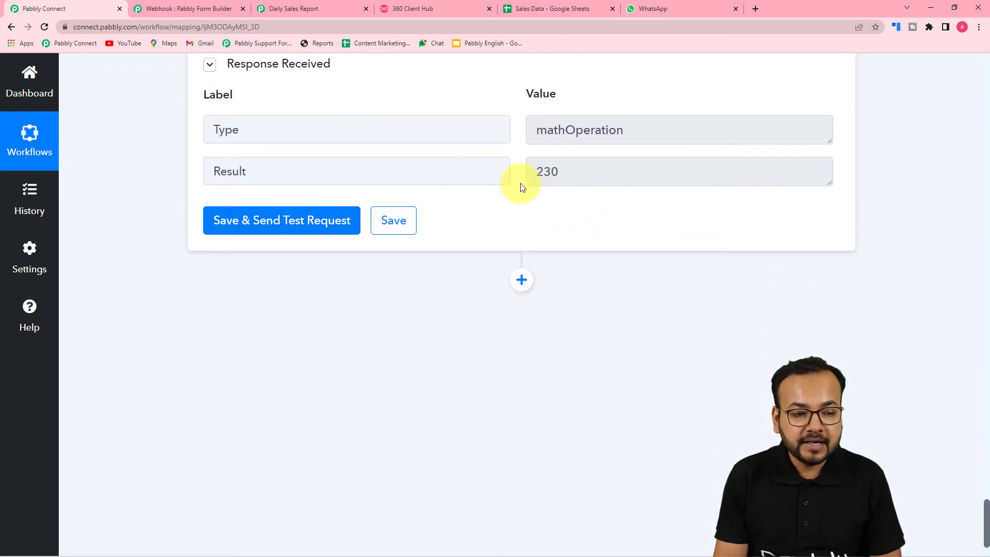
pyautogui.click(559, 11)
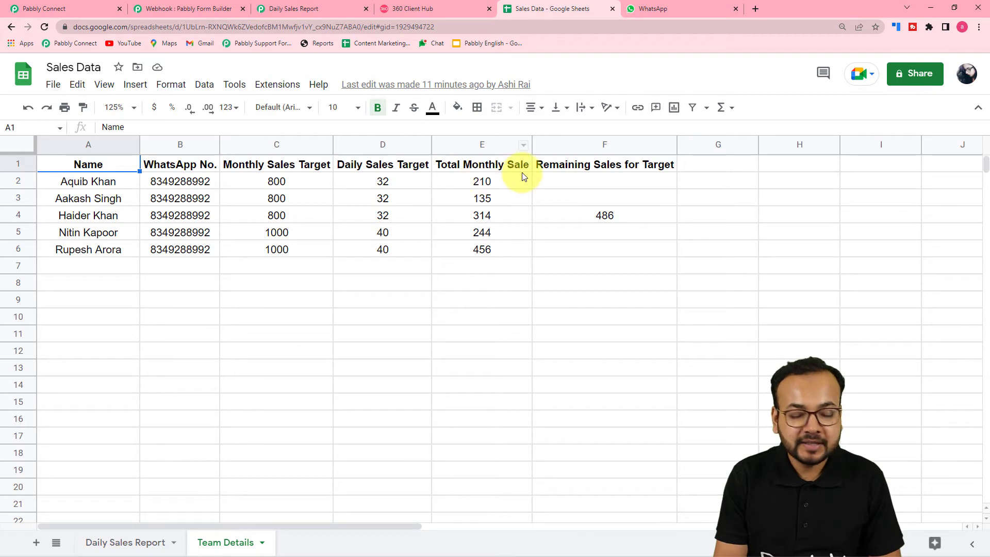
pyautogui.click(72, 10)
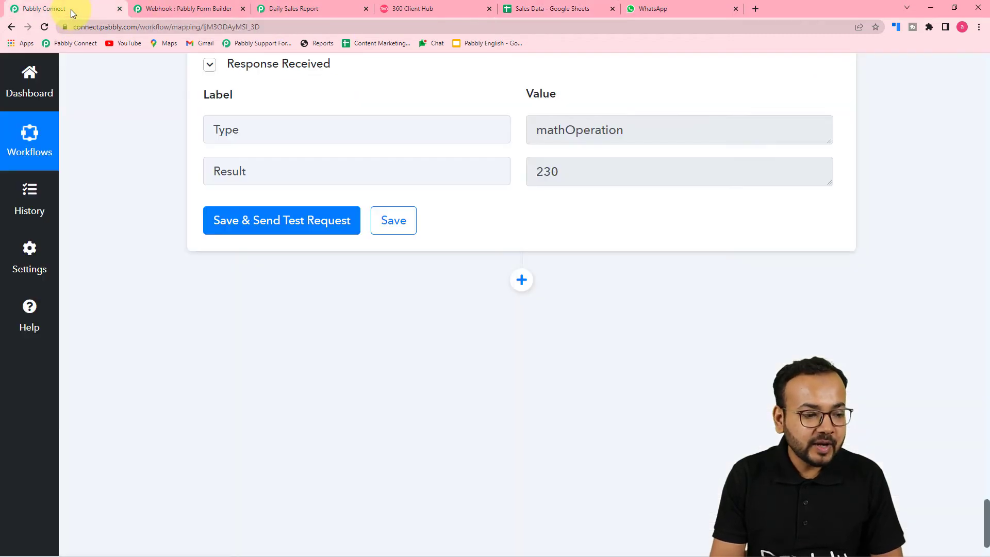
# Step: Add a new action step after the addition and choose Number Formatter by Pabbly as its app
pyautogui.click(520, 281)
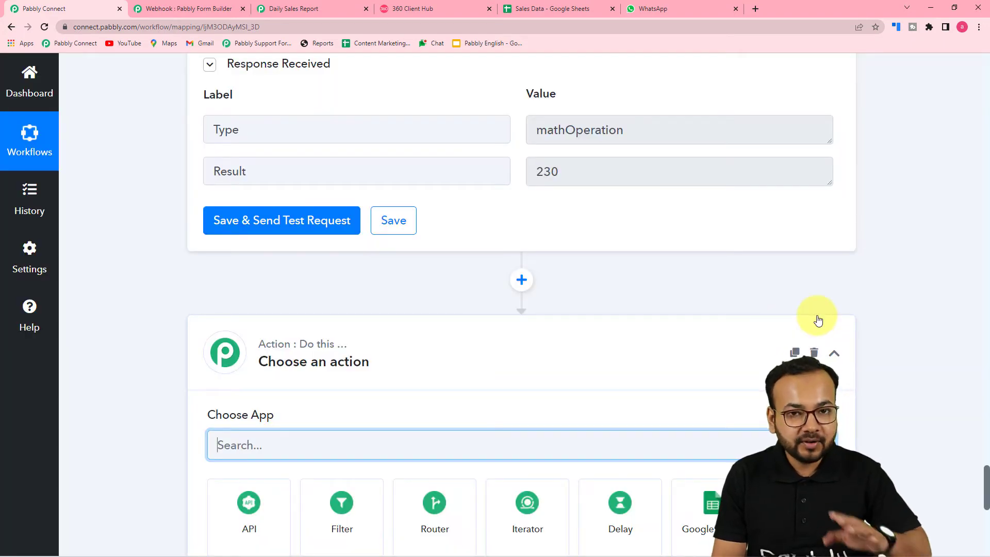
pyautogui.click(528, 9)
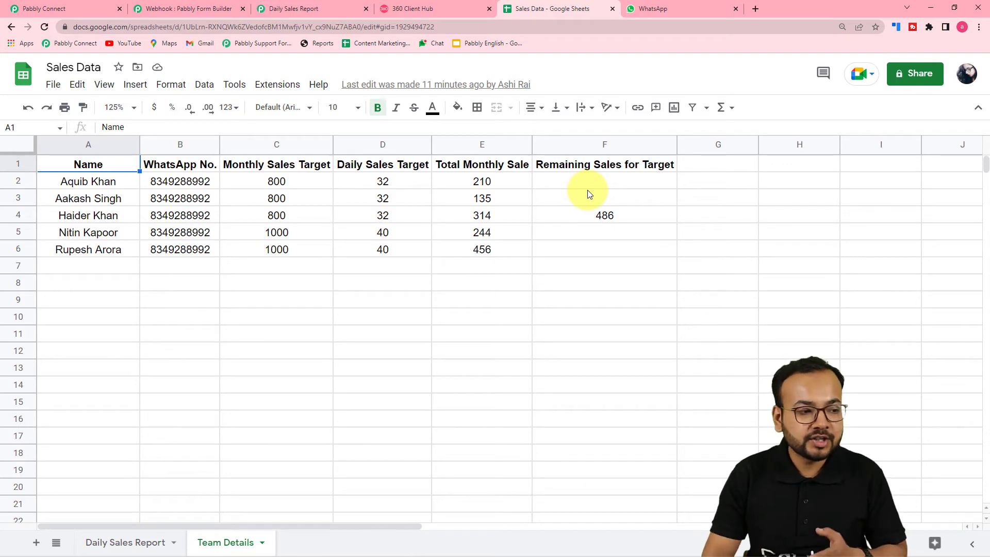
pyautogui.click(95, 8)
pyautogui.scroll(-5, 165, 128)
pyautogui.write('n')
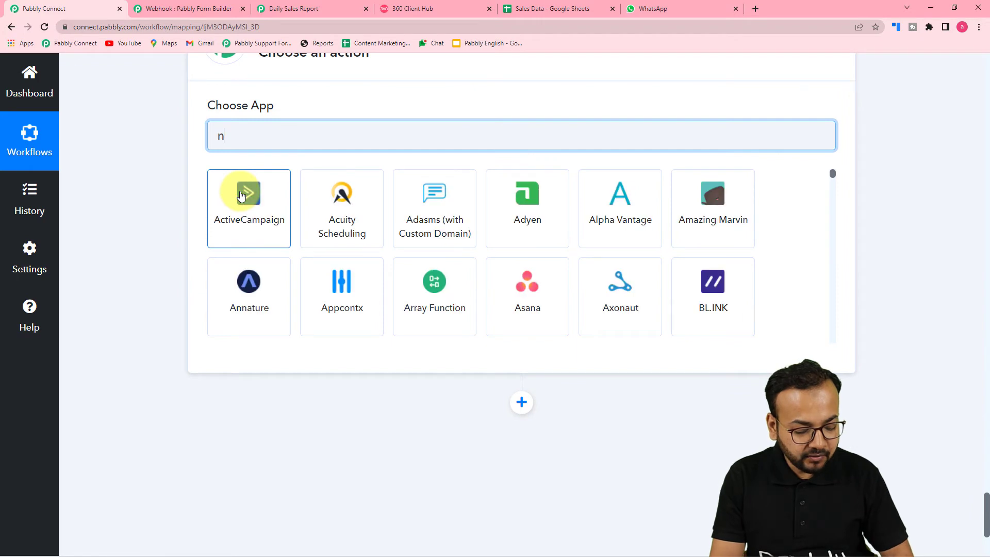
pyautogui.write('um')
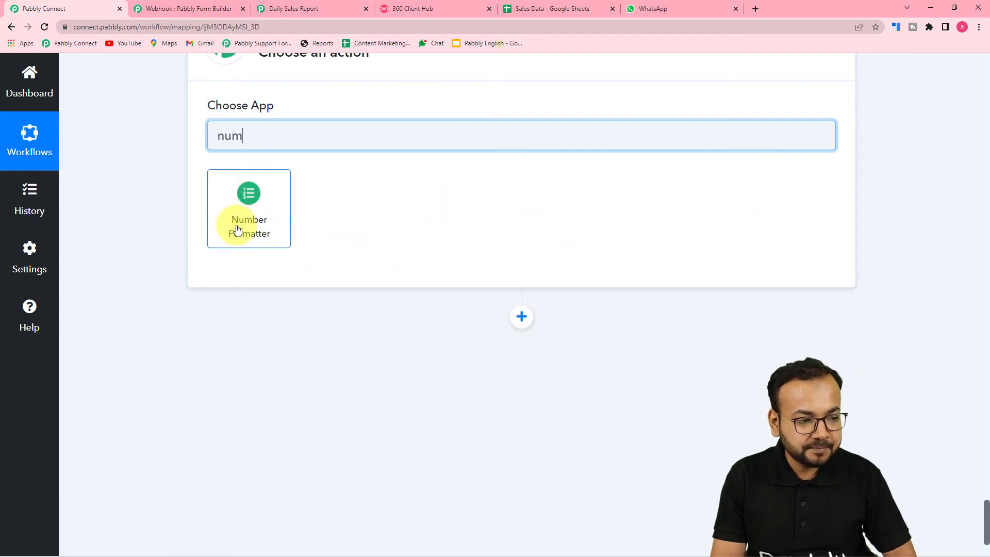
pyautogui.scroll(1, 252, 232)
pyautogui.click(253, 274)
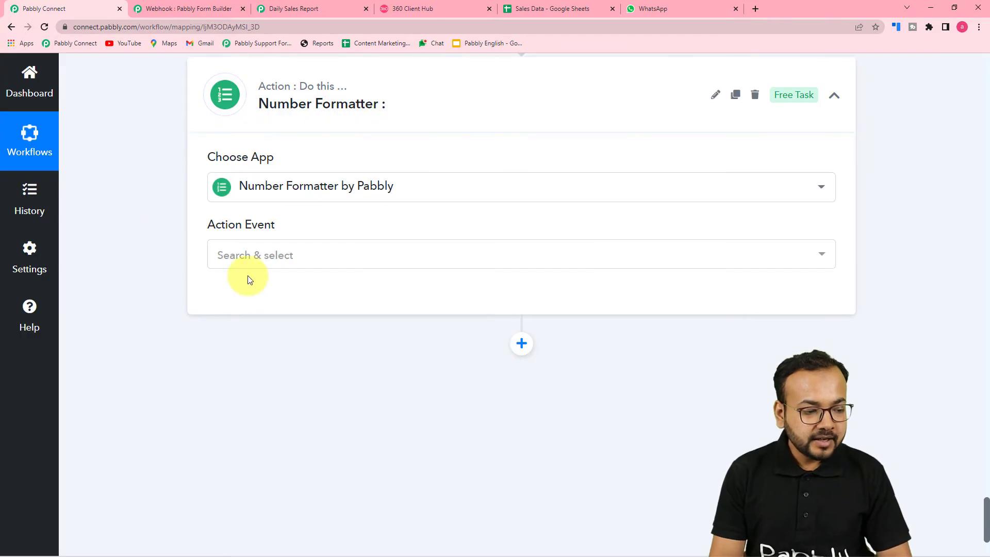
# Step: Set the new Number Formatter step's action event to Perform Math Operation and connect it
pyautogui.scroll(-1, 258, 242)
pyautogui.click(272, 202)
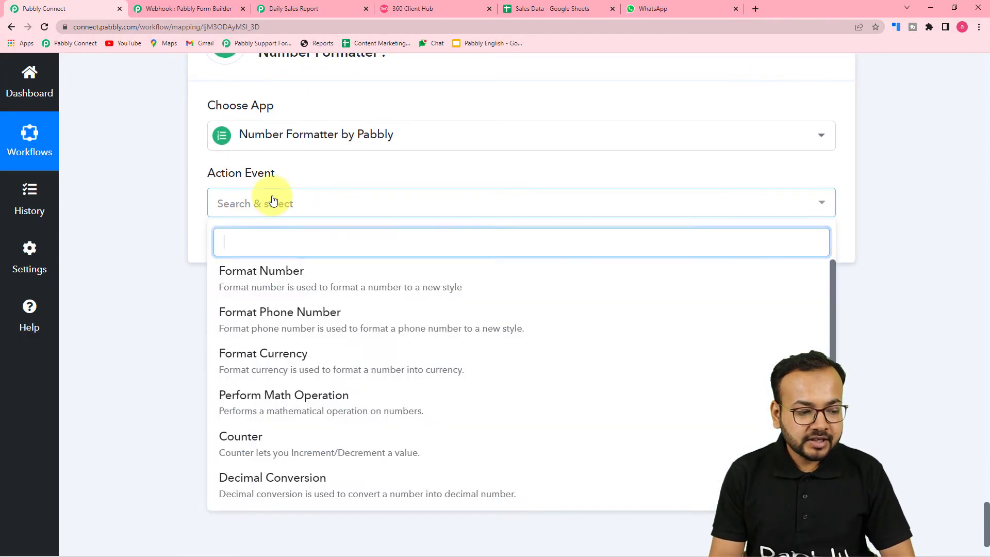
pyautogui.click(278, 400)
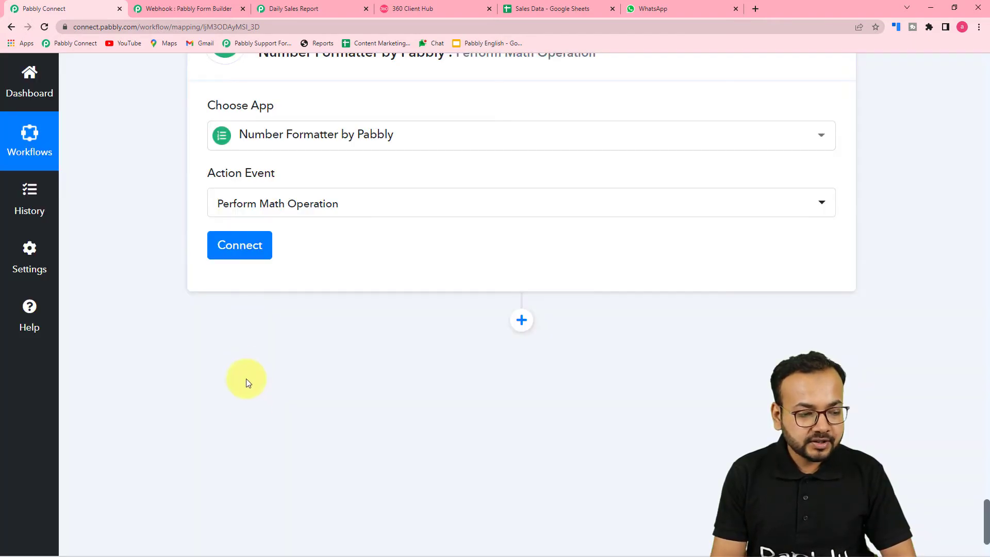
pyautogui.click(245, 258)
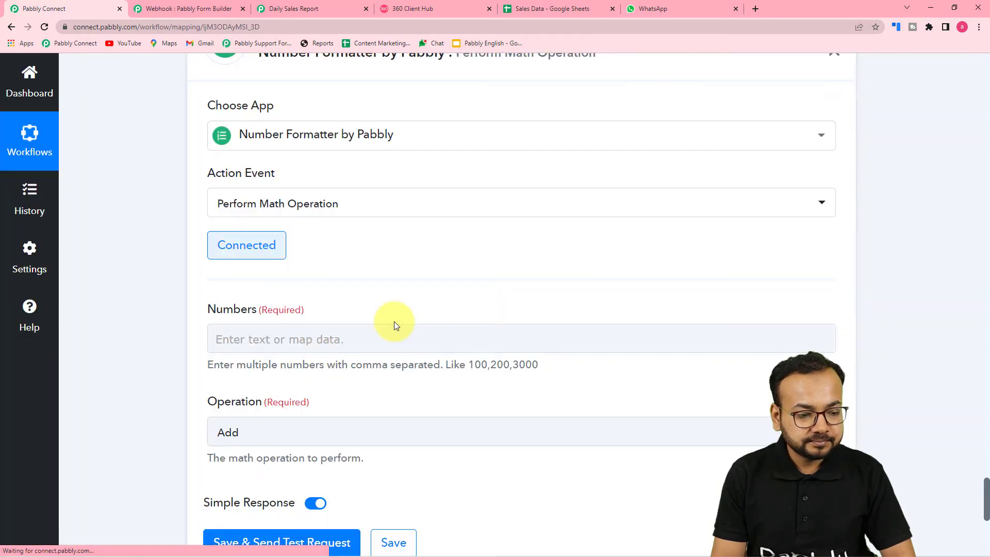
# Step: Map the monthly sales target, RowValue 2 from the Lookup Spreadsheet Rows step, as the first number
pyautogui.scroll(-3, 394, 325)
pyautogui.click(250, 186)
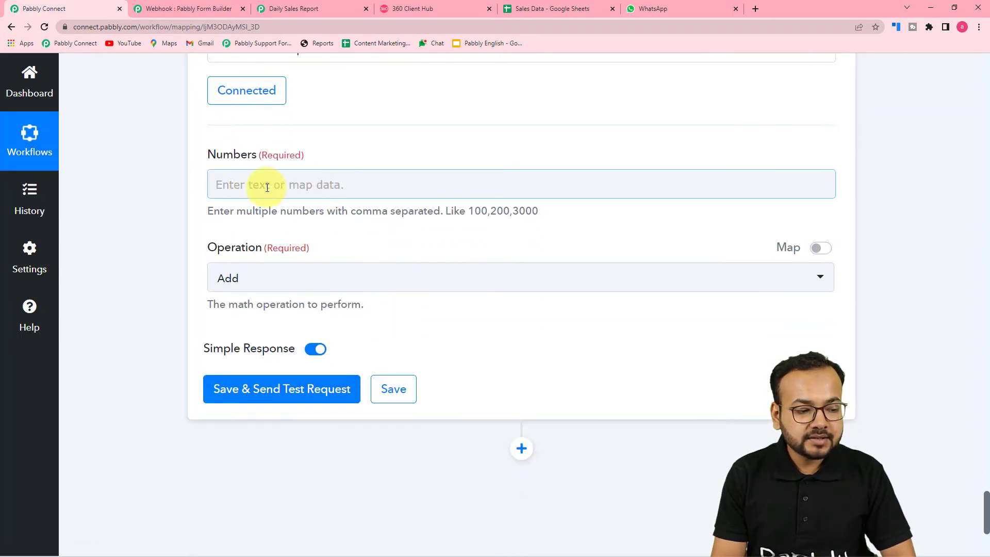
pyautogui.scroll(2, 309, 287)
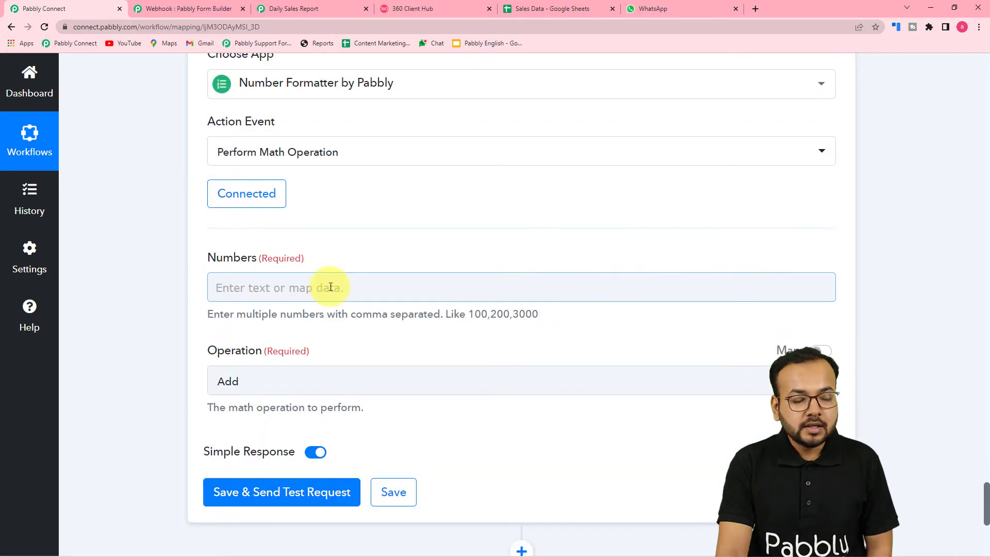
pyautogui.click(527, 9)
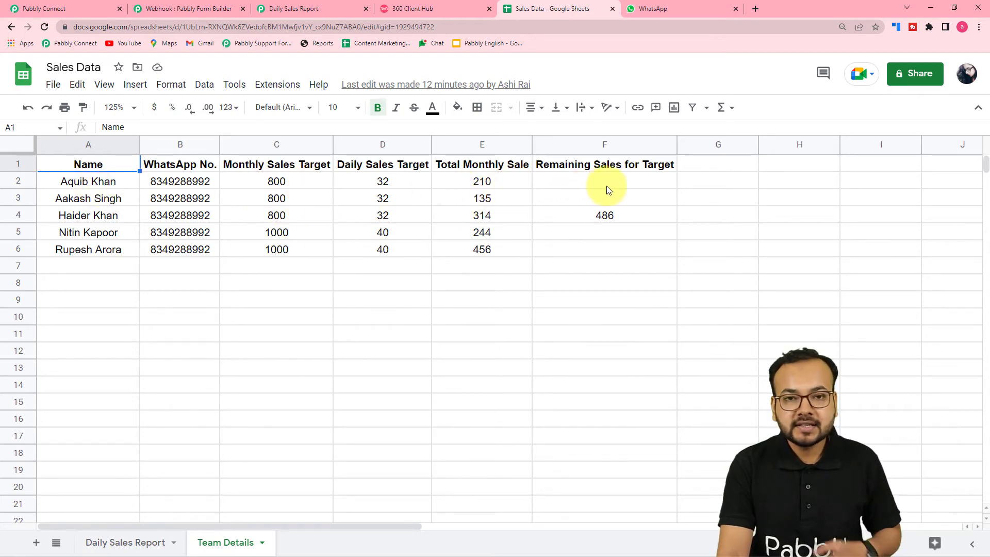
pyautogui.click(79, 10)
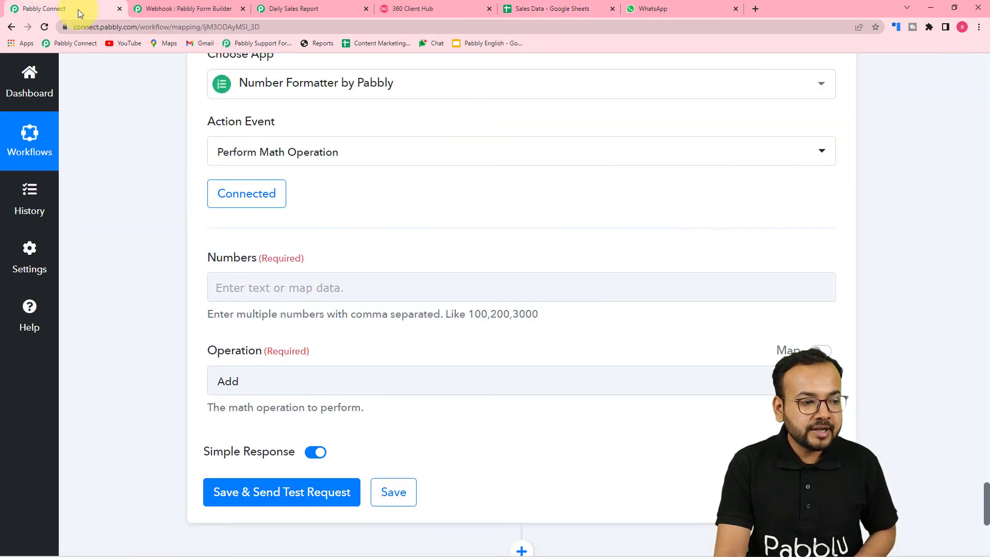
pyautogui.scroll(-2, 169, 234)
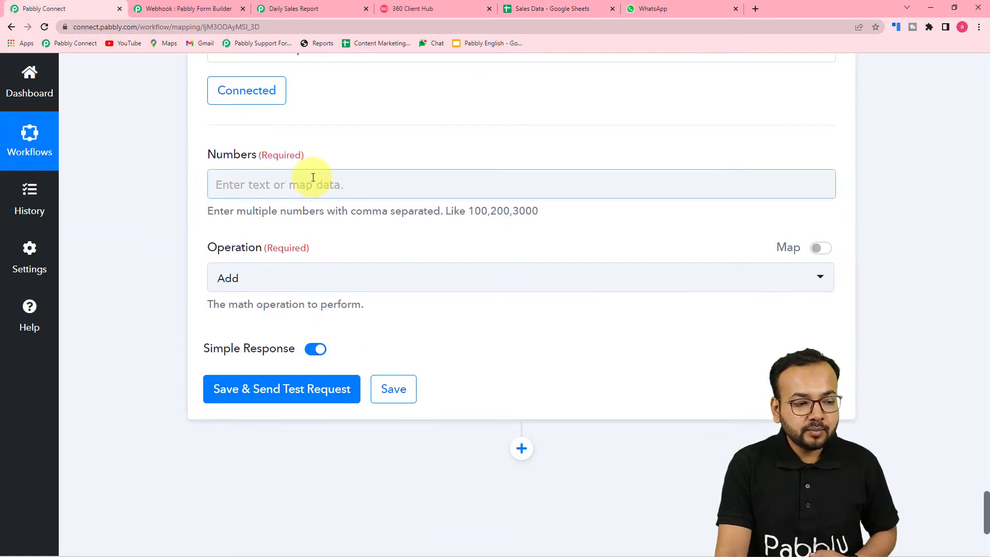
pyautogui.click(293, 184)
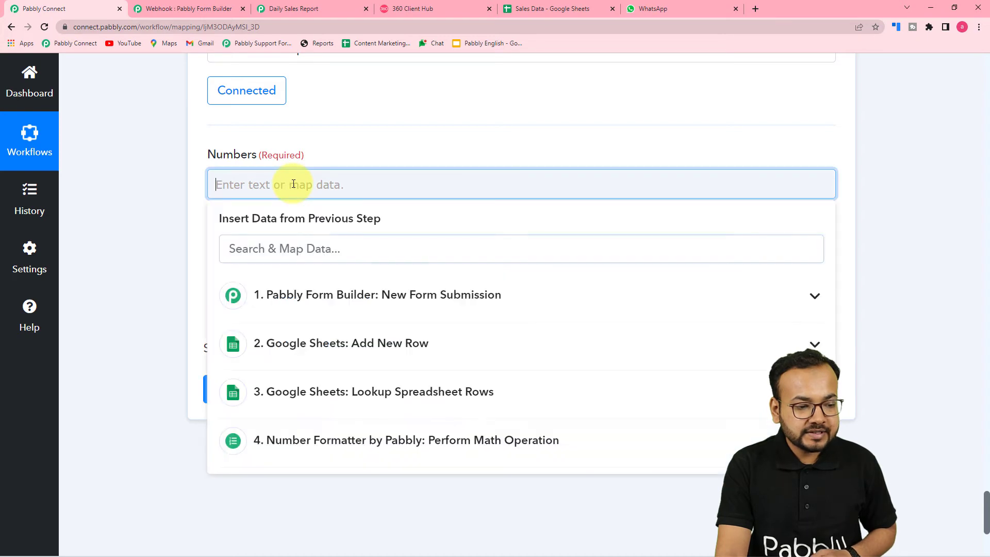
pyautogui.scroll(-3, 294, 191)
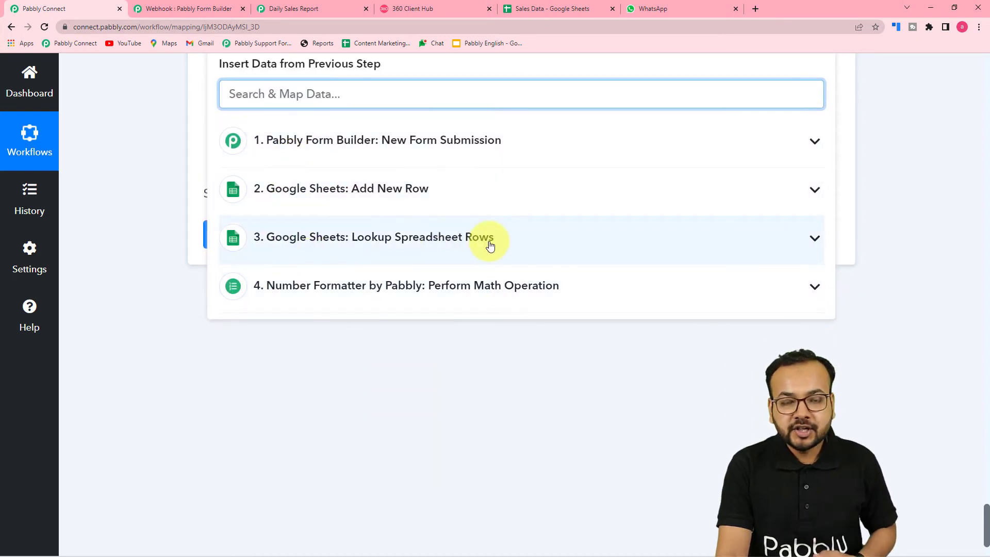
pyautogui.click(420, 241)
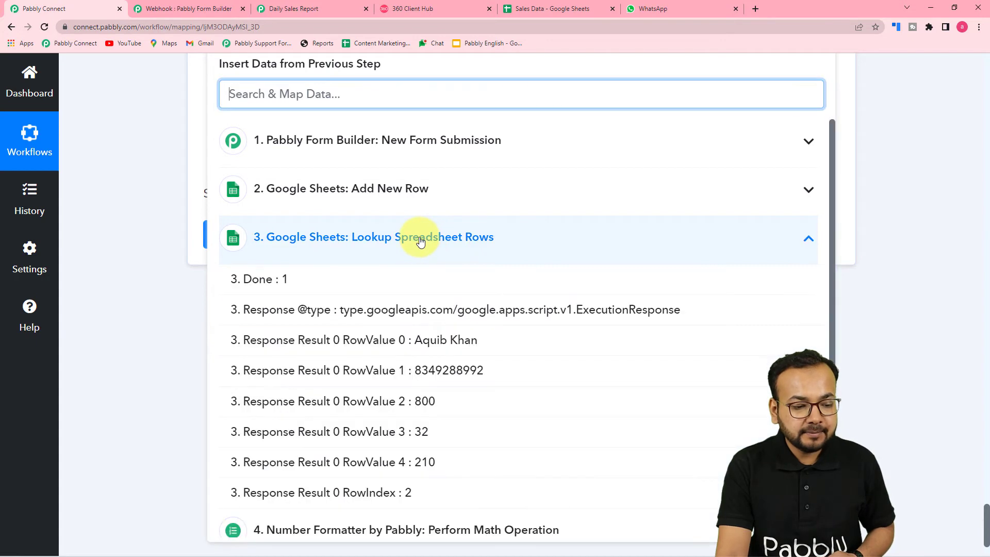
pyautogui.click(423, 407)
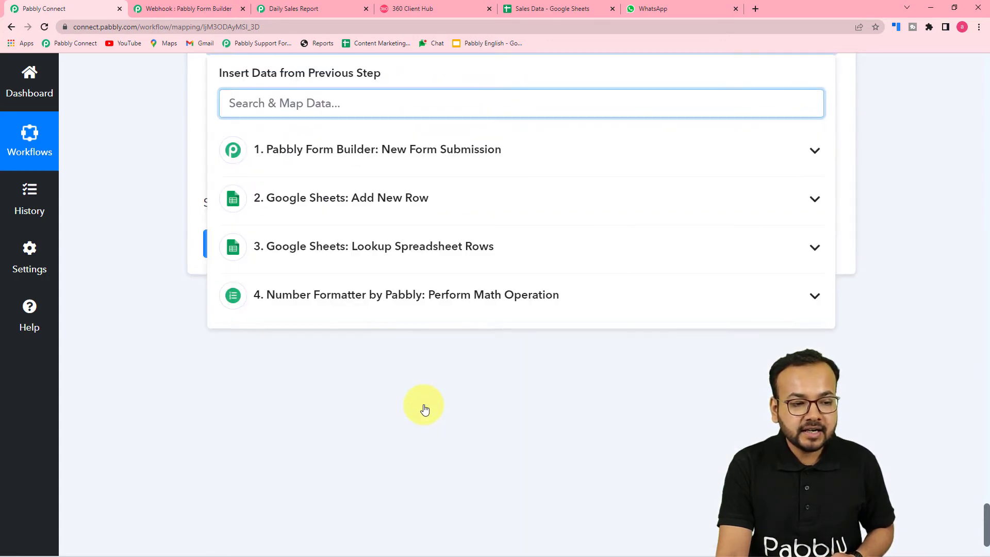
pyautogui.click(138, 228)
pyautogui.scroll(2, 139, 229)
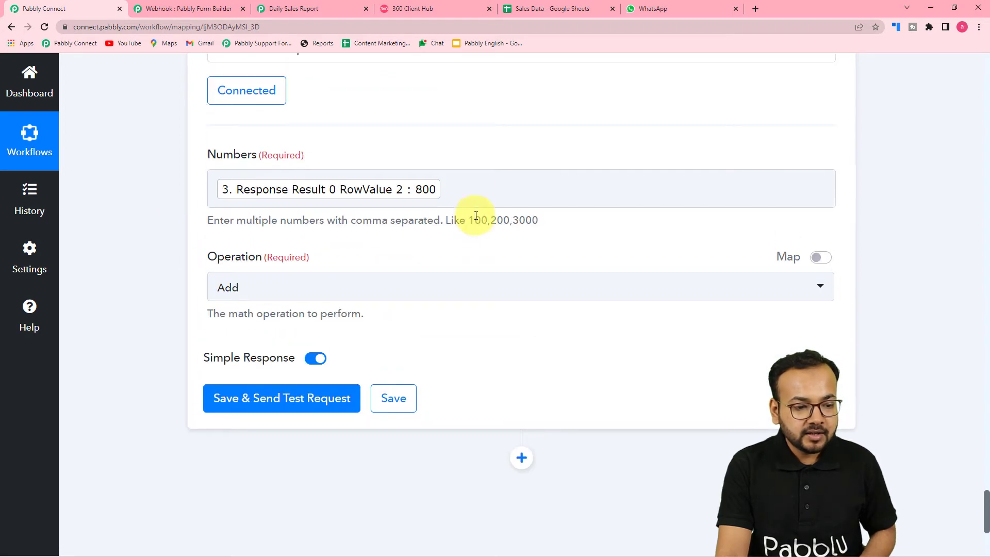
# Step: Append a comma and the Result of the step 4 math operation as the second number
pyautogui.click(473, 189)
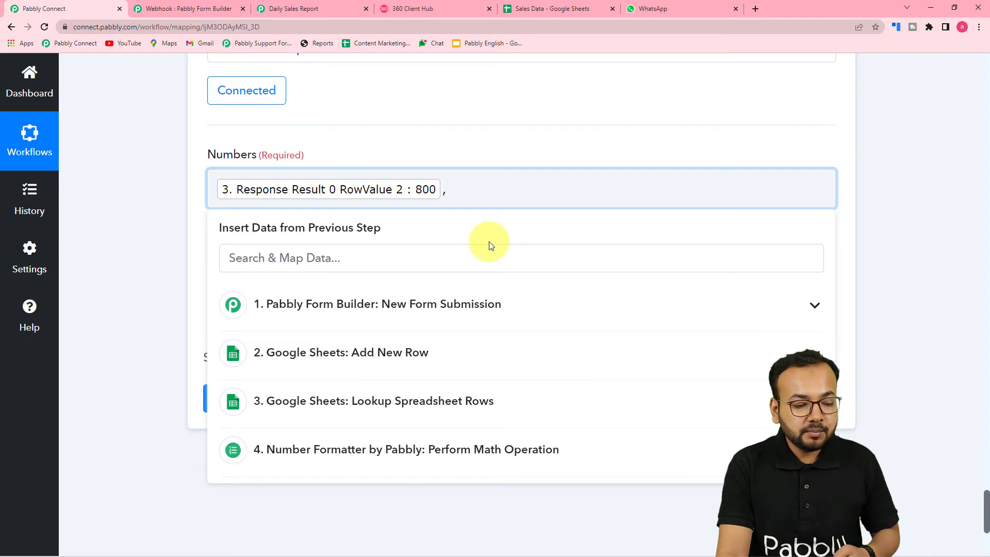
pyautogui.scroll(-3, 489, 245)
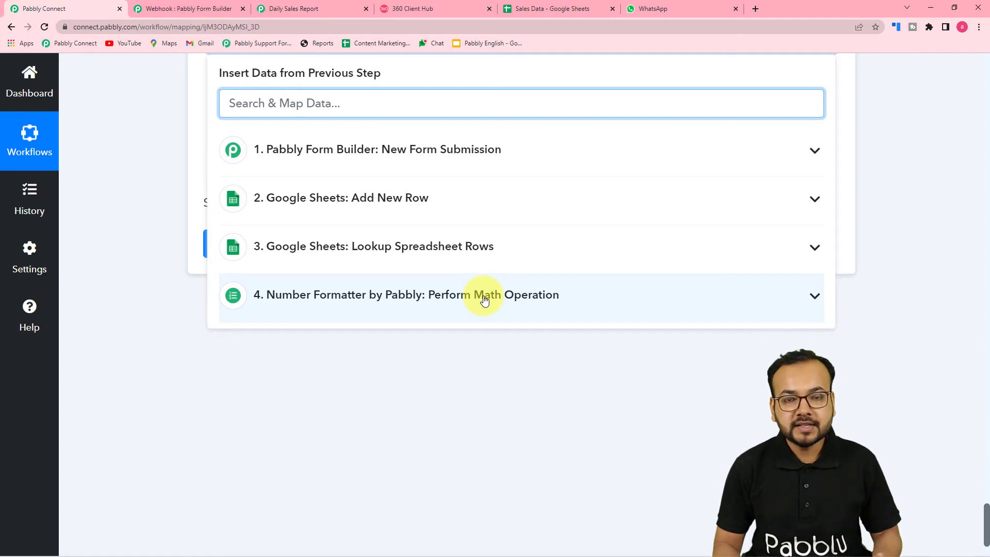
pyautogui.click(489, 293)
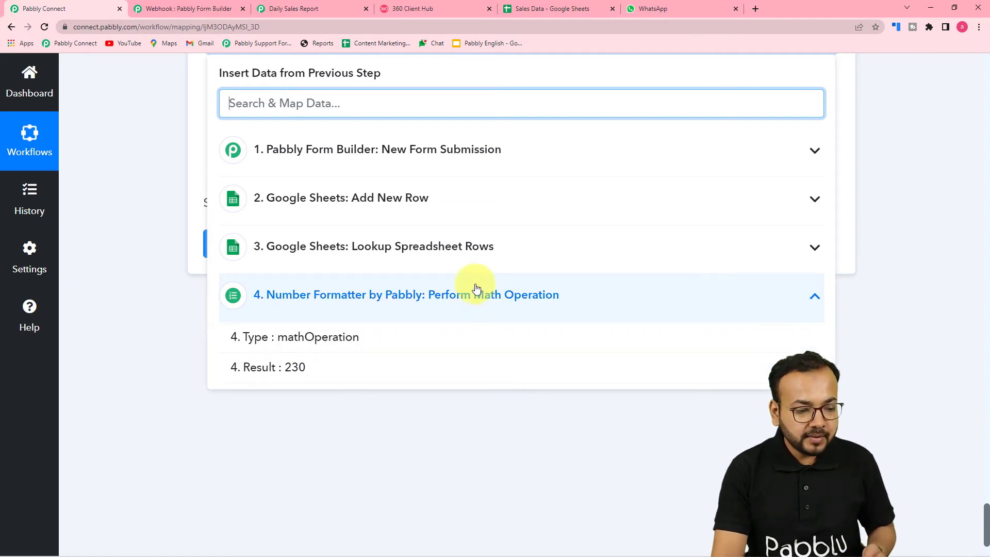
pyautogui.click(287, 370)
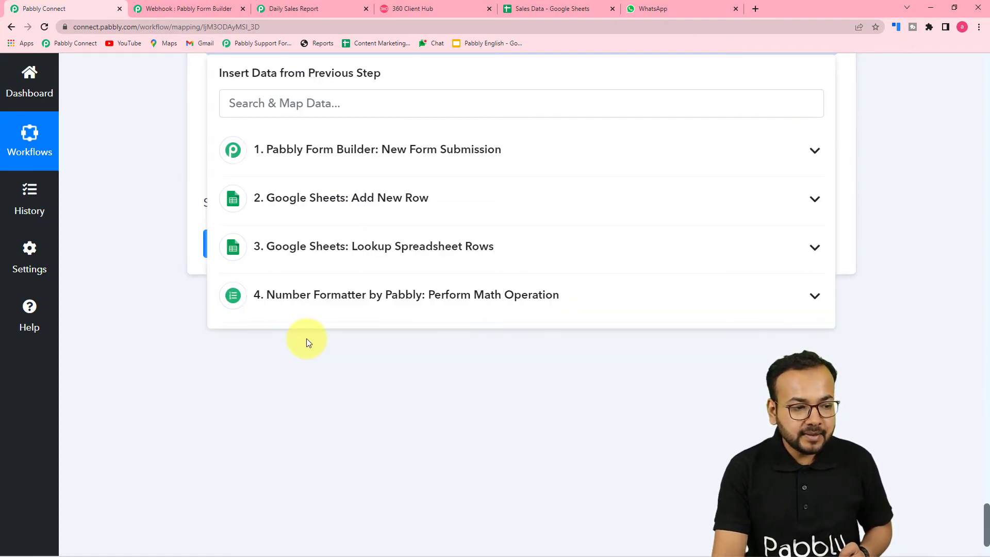
pyautogui.click(120, 218)
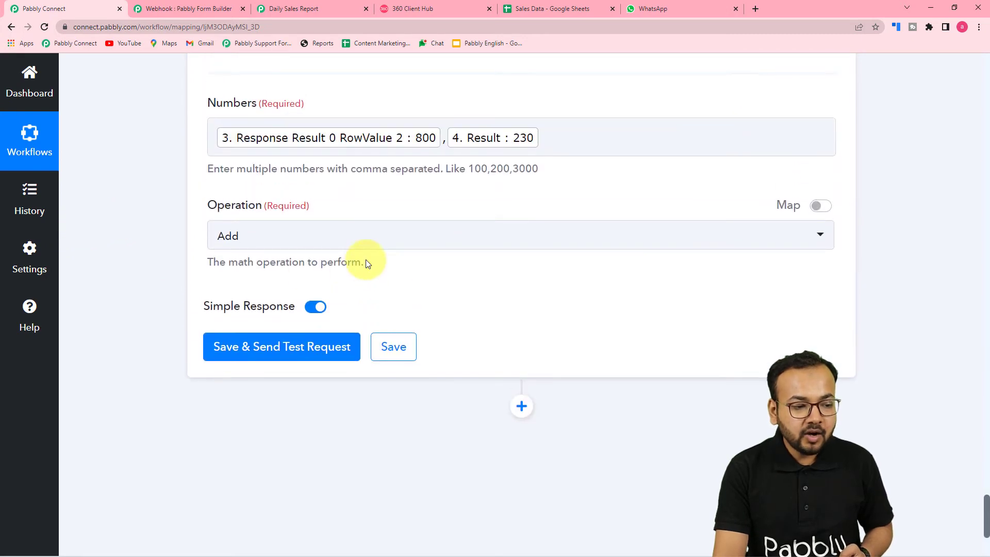
# Step: Set the math operation to Subtract, and save and test the step
pyautogui.click(349, 241)
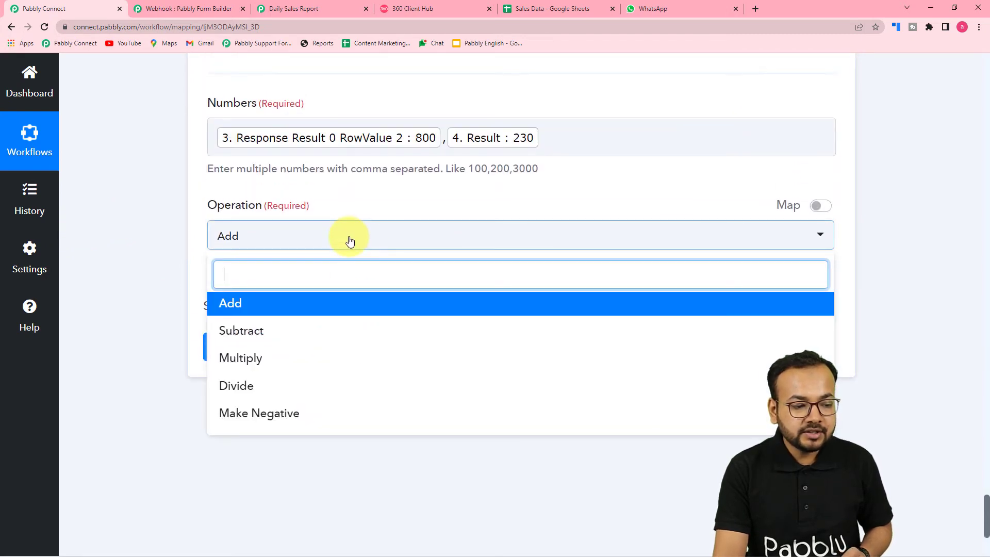
pyautogui.click(247, 333)
pyautogui.click(207, 347)
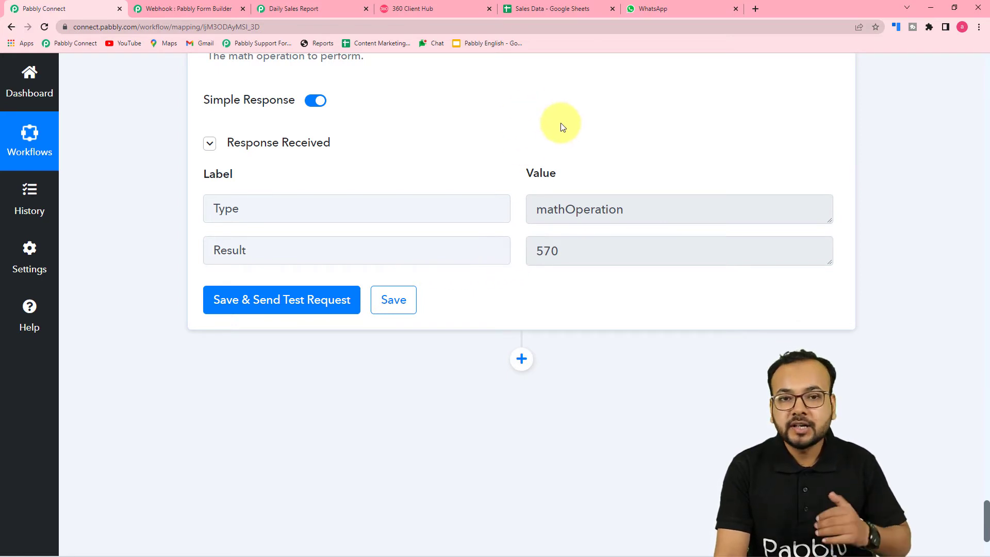
pyautogui.scroll(-2, 560, 123)
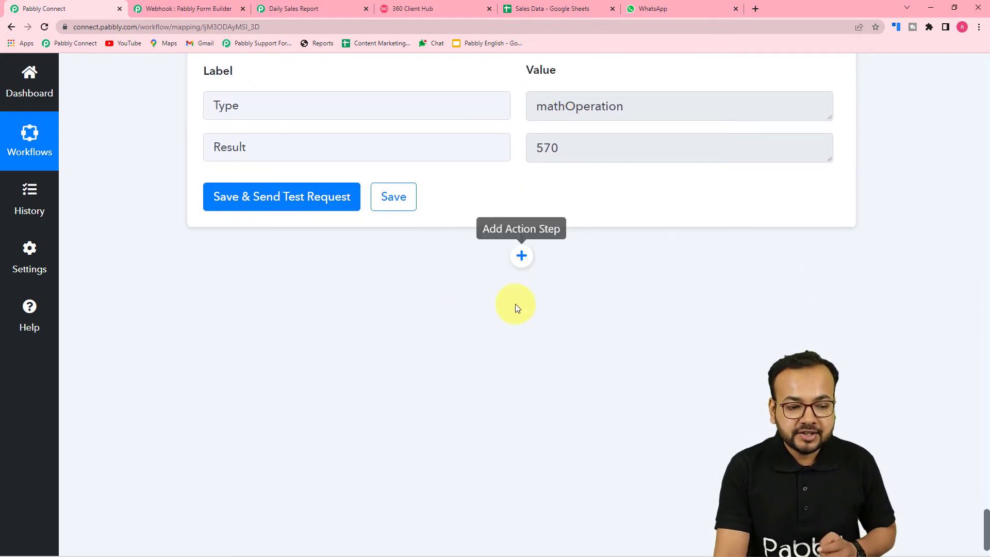
# Step: Add a Google Sheets action step with the Update Range Values event and connect it through the existing Google Sheets connection
pyautogui.click(518, 260)
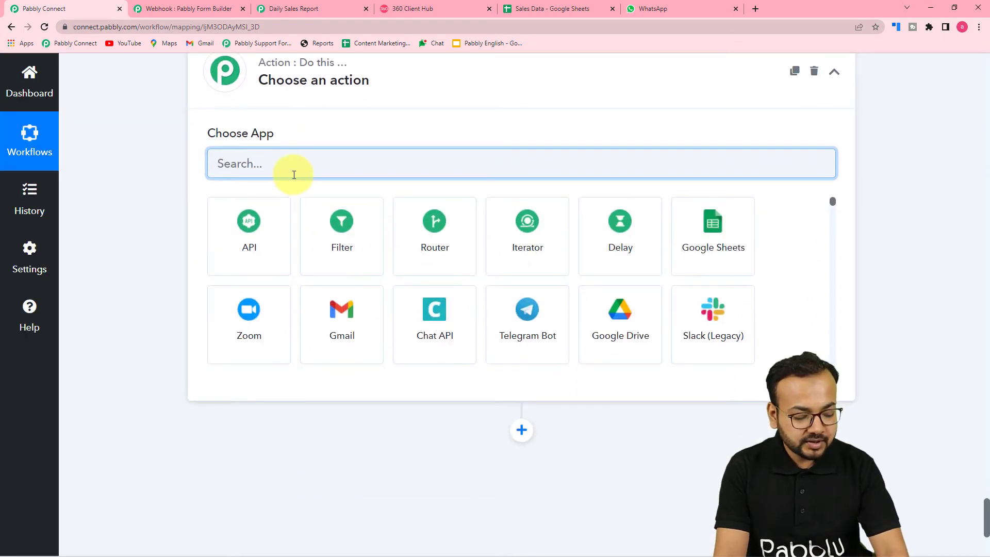
pyautogui.write('go')
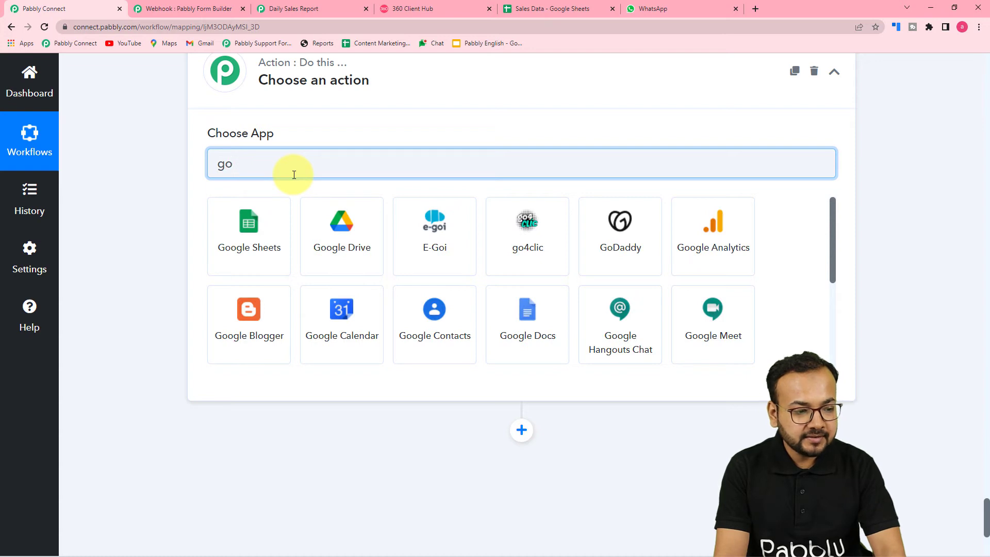
pyautogui.click(238, 253)
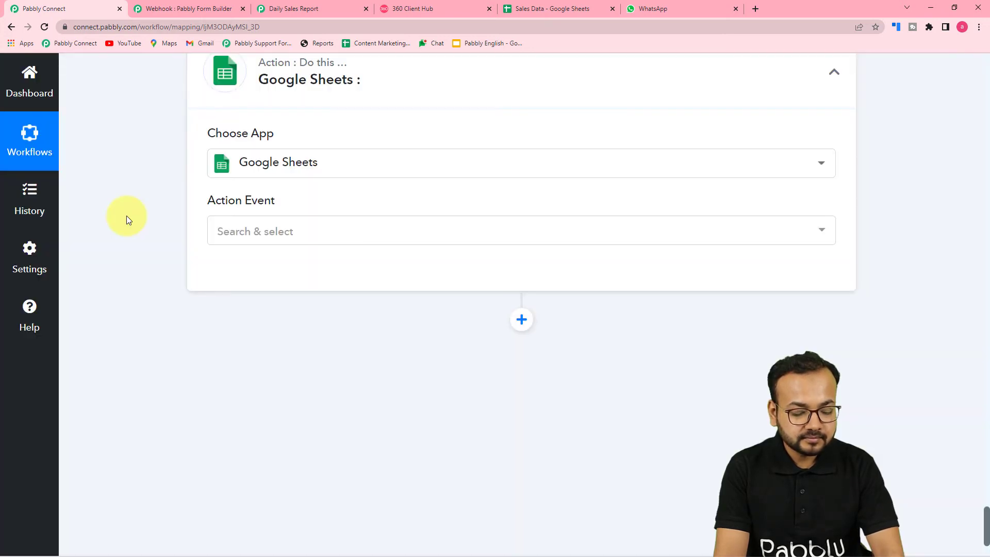
pyautogui.click(274, 230)
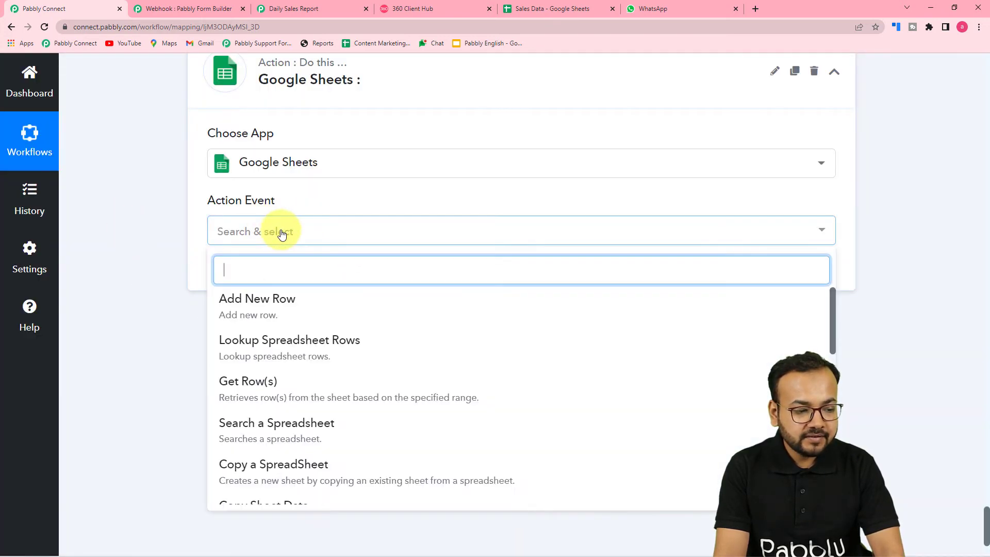
pyautogui.scroll(-9, 309, 359)
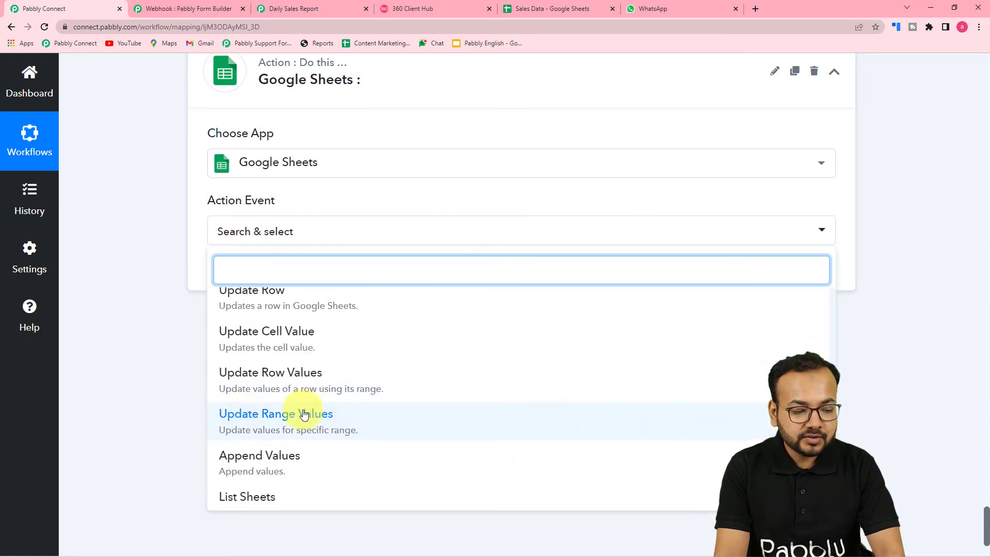
pyautogui.scroll(-1, 232, 408)
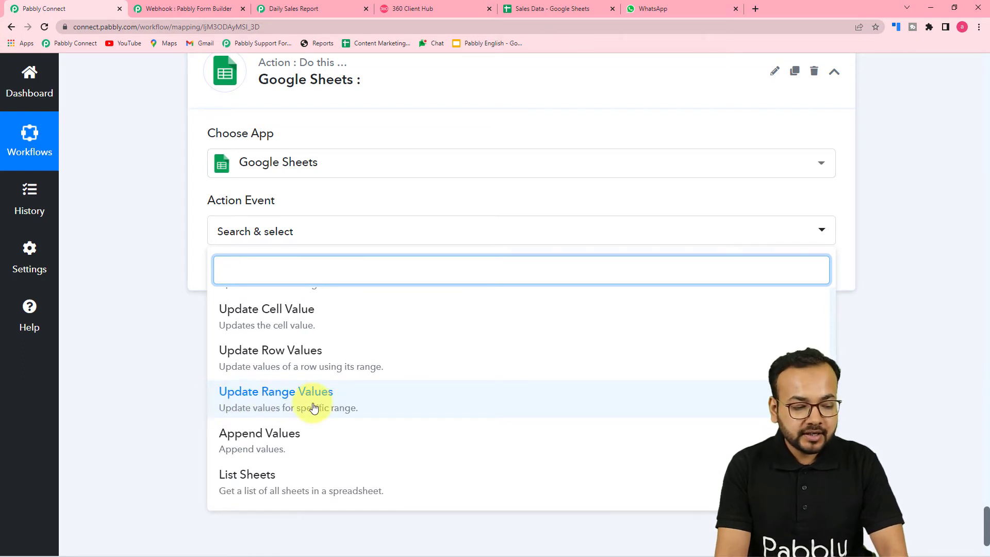
pyautogui.click(288, 408)
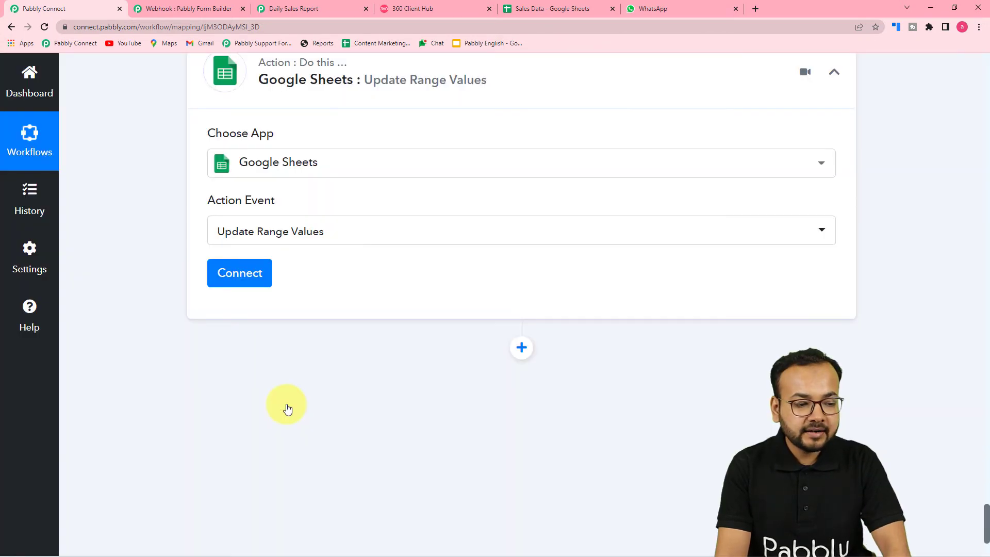
pyautogui.click(245, 276)
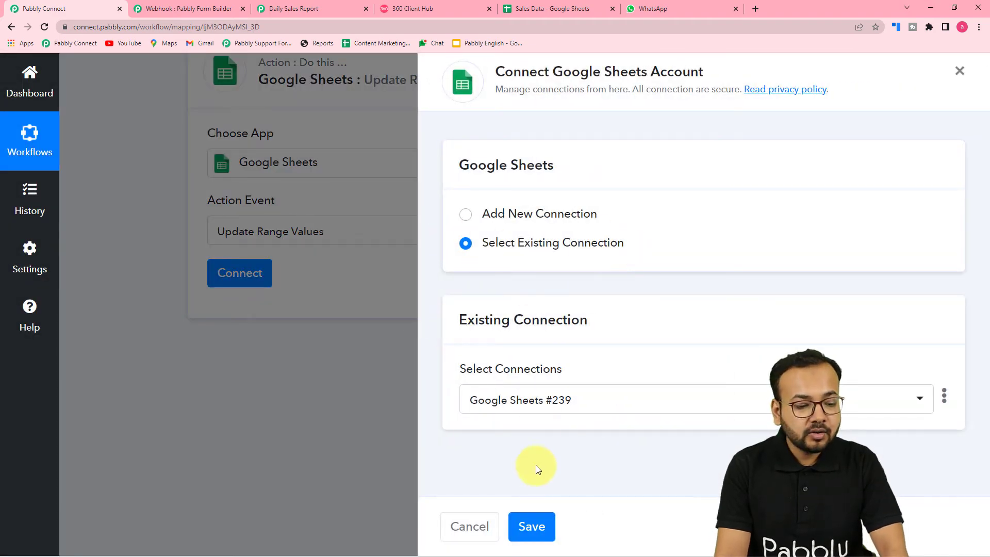
pyautogui.click(531, 525)
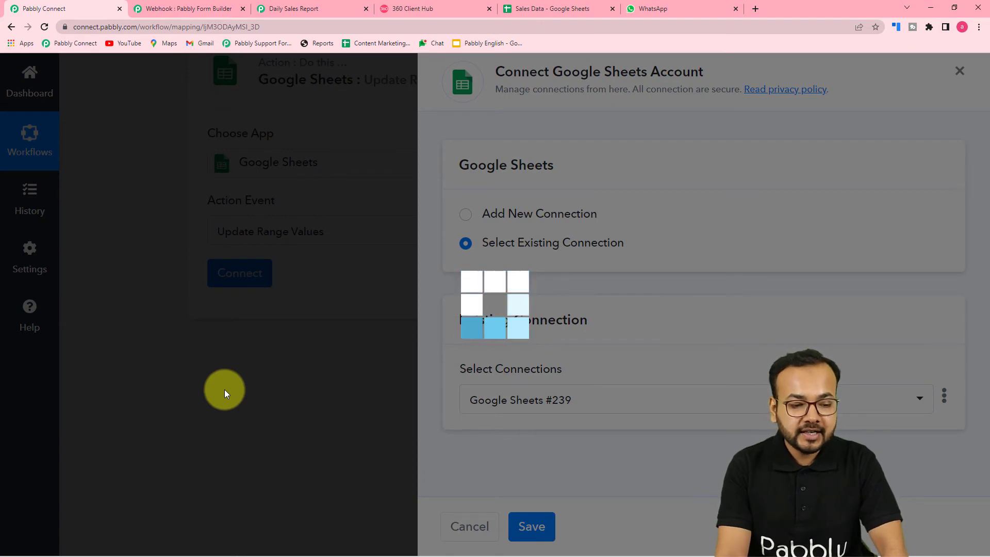
# Step: Choose the Sales Data spreadsheet and its Team Details sheet for the range update
pyautogui.scroll(-3, 151, 358)
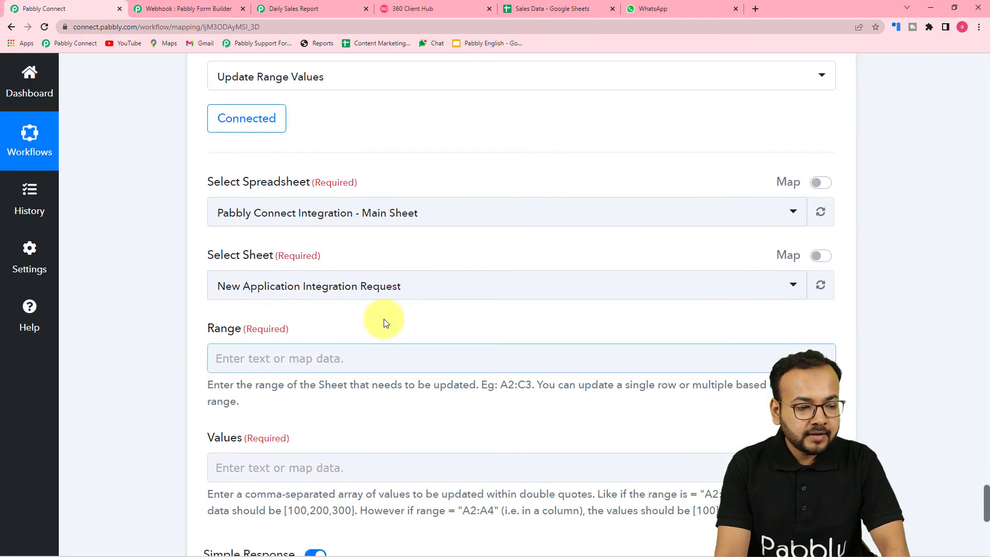
pyautogui.click(348, 220)
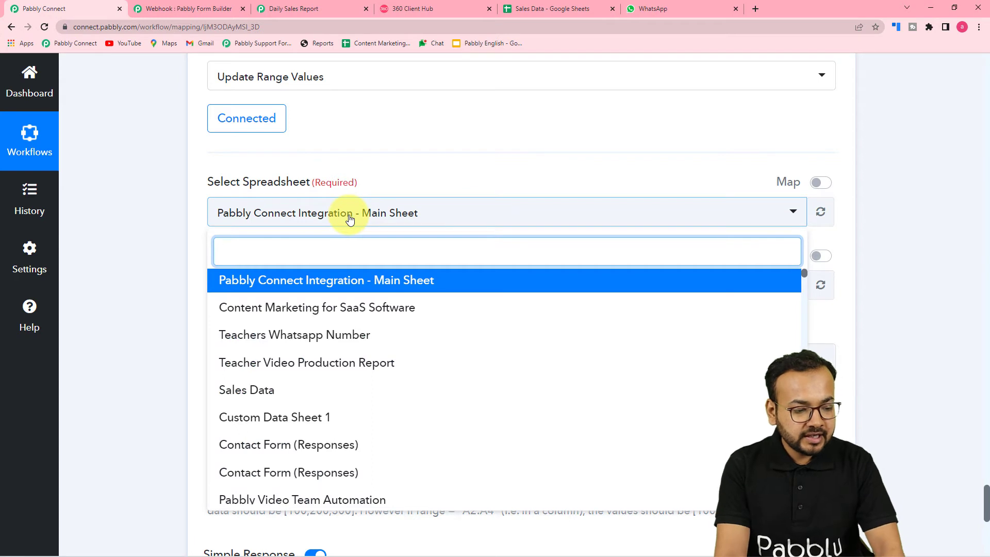
pyautogui.click(256, 389)
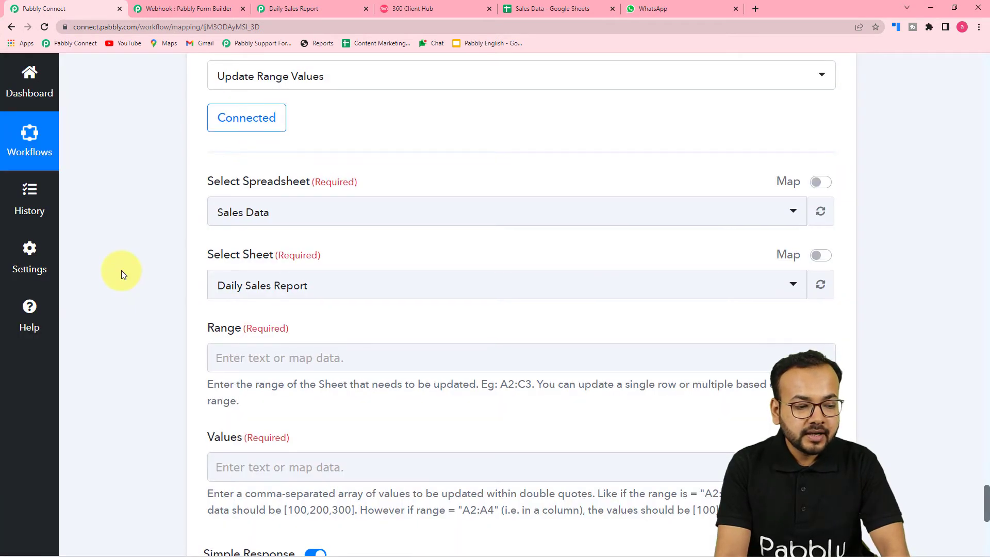
pyautogui.scroll(-2, 122, 270)
pyautogui.click(324, 196)
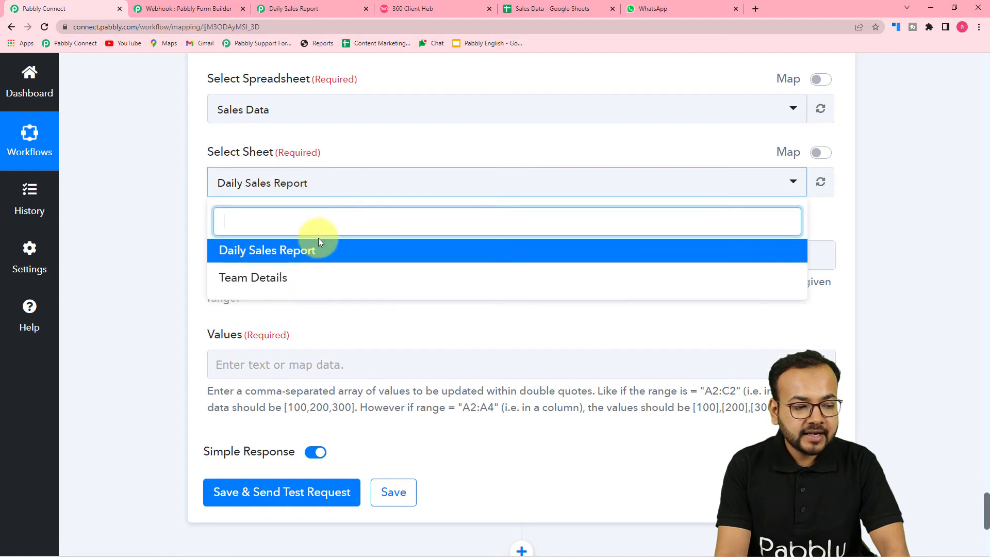
pyautogui.click(265, 279)
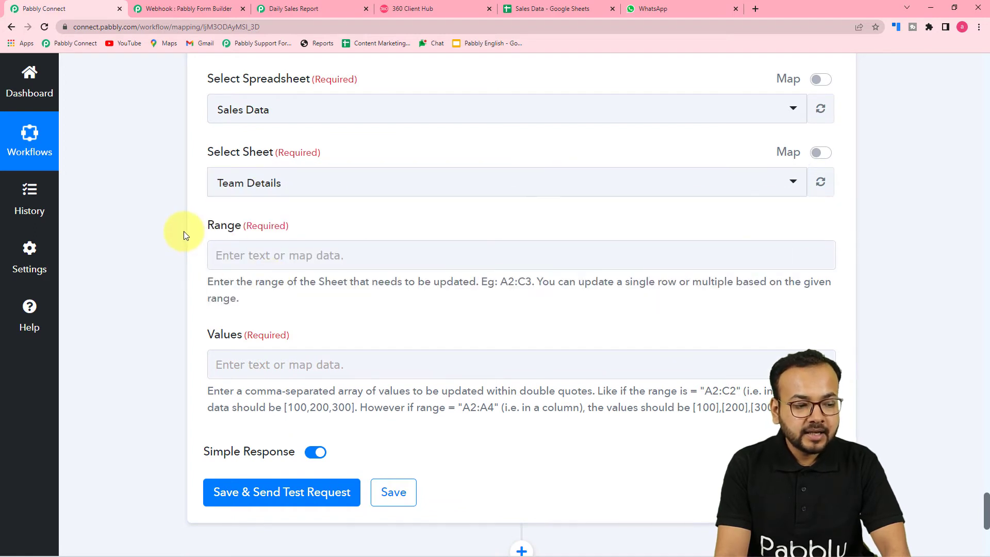
# Step: Switch to the Sales Data spreadsheet, highlight cells E2:F2 under Total Monthly Sale and Remaining Sales for Target, and return to Pabbly Connect
pyautogui.scroll(-1, 185, 236)
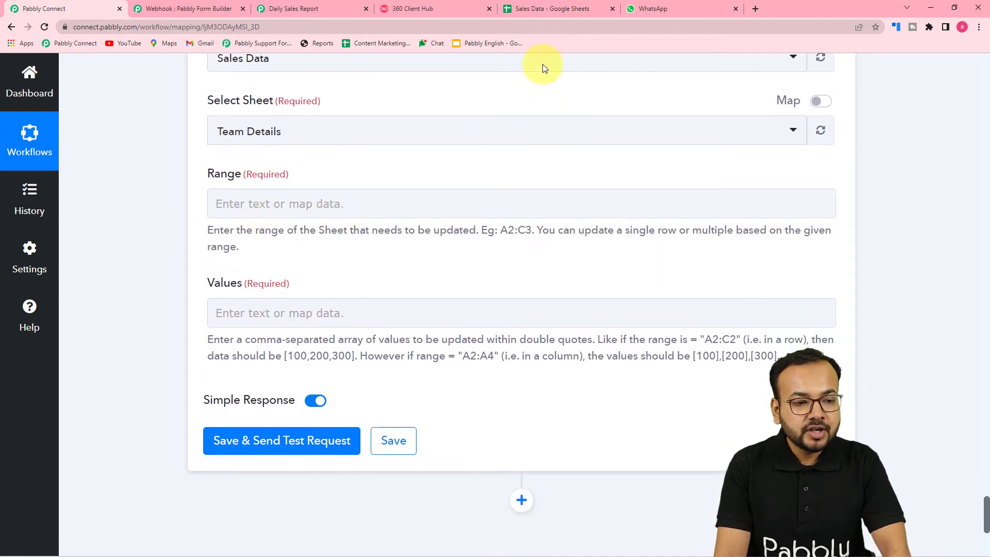
pyautogui.click(543, 11)
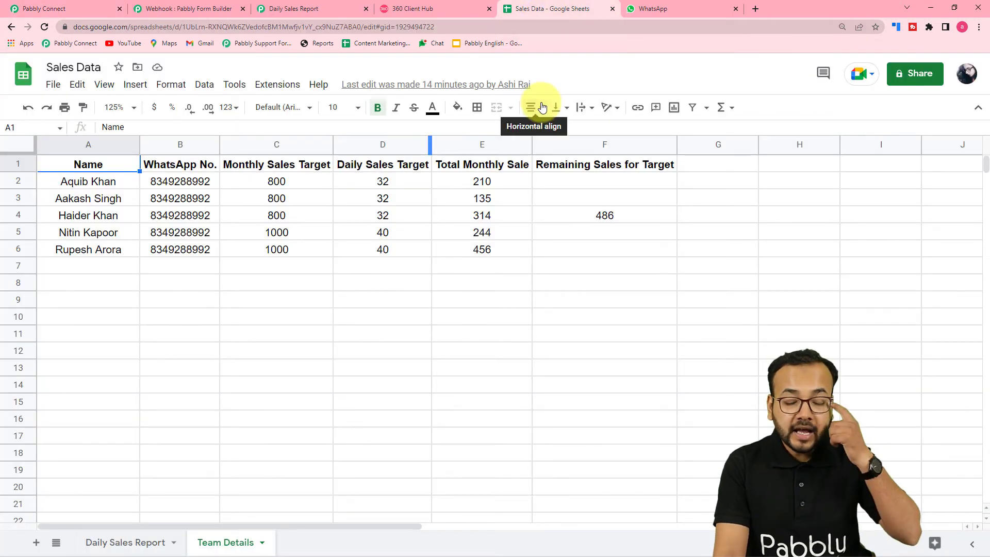
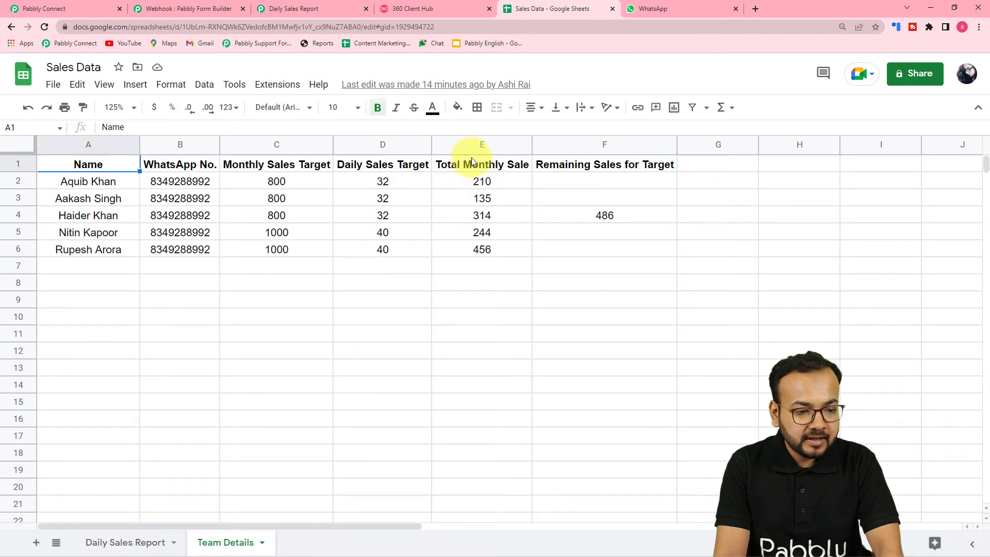
pyautogui.click(478, 185)
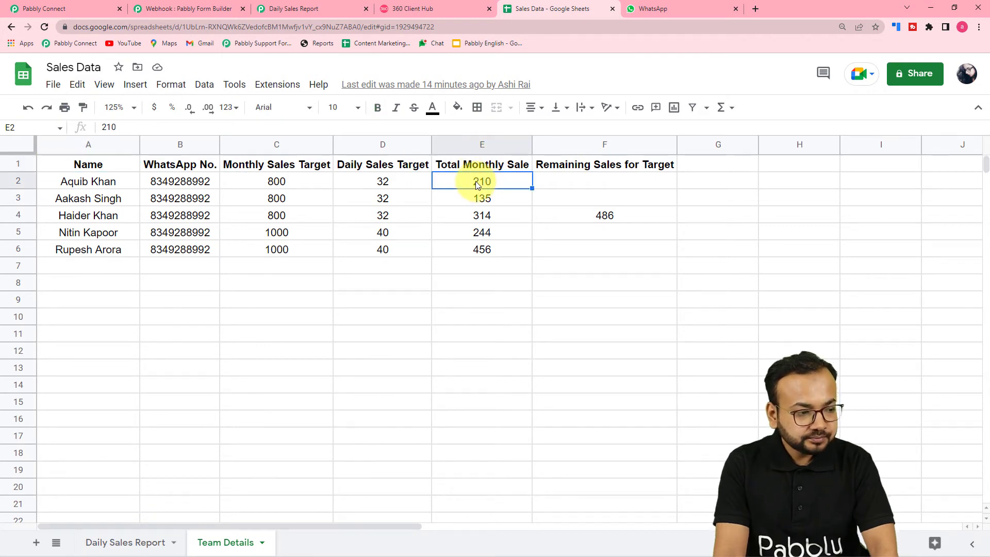
pyautogui.hotkey('shift', 'Right')
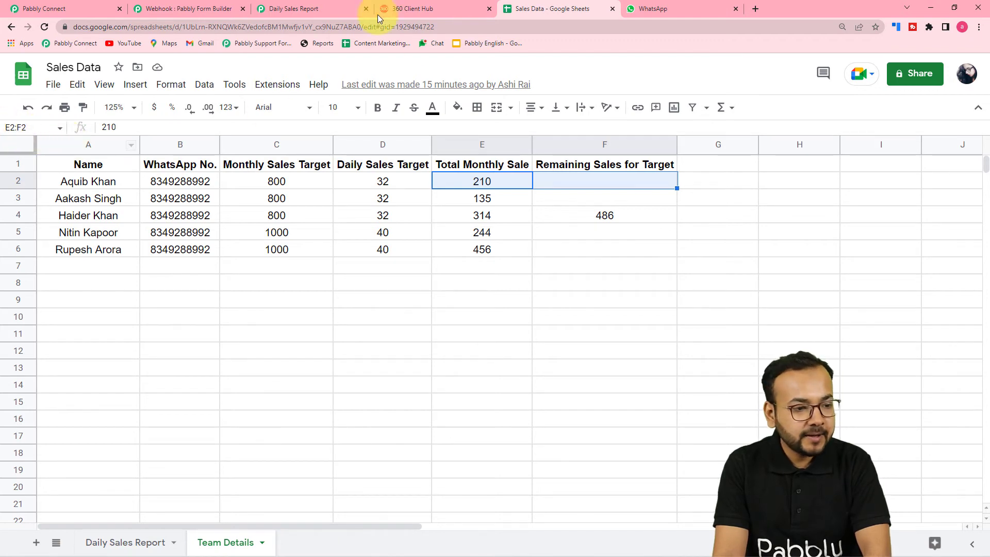
pyautogui.click(83, 8)
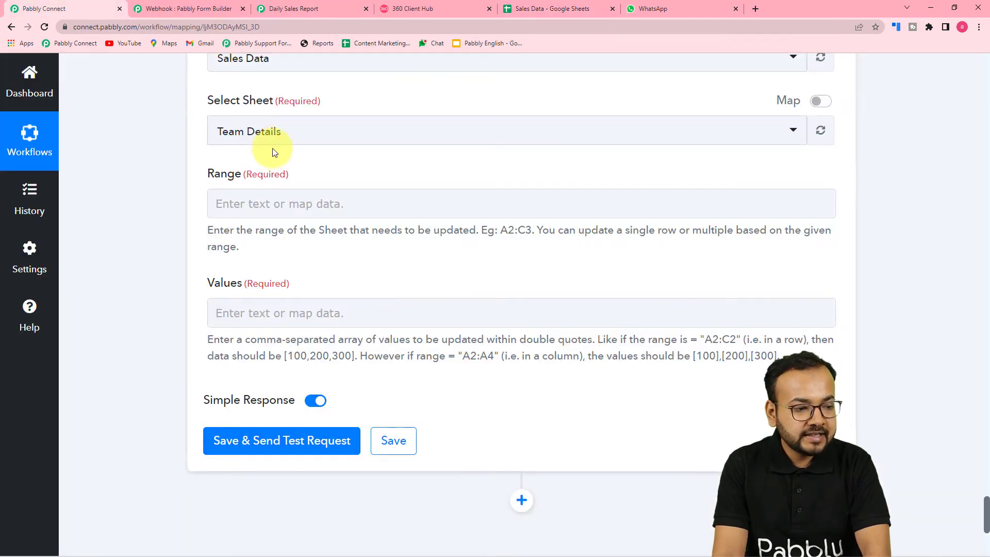
# Step: Enter E:F as the range of the Update Range Values step
pyautogui.scroll(-1, 268, 154)
pyautogui.scroll(1, 259, 188)
pyautogui.click(292, 198)
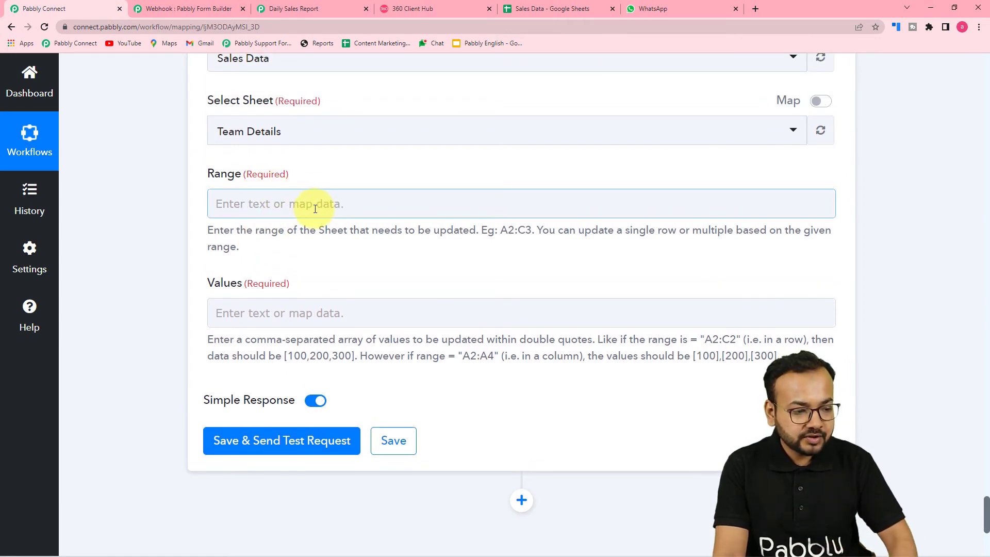
pyautogui.click(315, 208)
pyautogui.write('E:F')
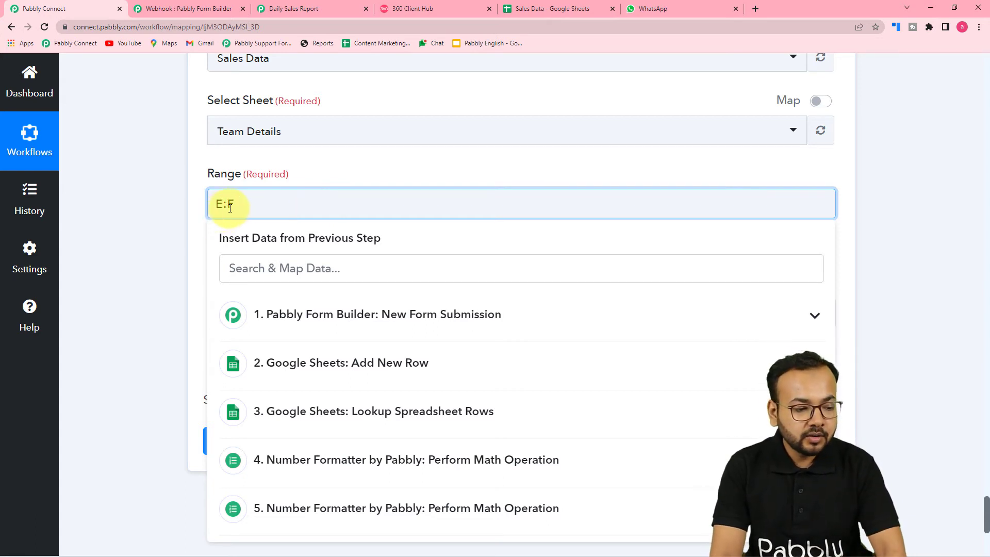
# Step: Insert the RowIndex from the Lookup Spreadsheet Rows step directly after the E in the range
pyautogui.scroll(-2, 196, 206)
pyautogui.click(220, 100)
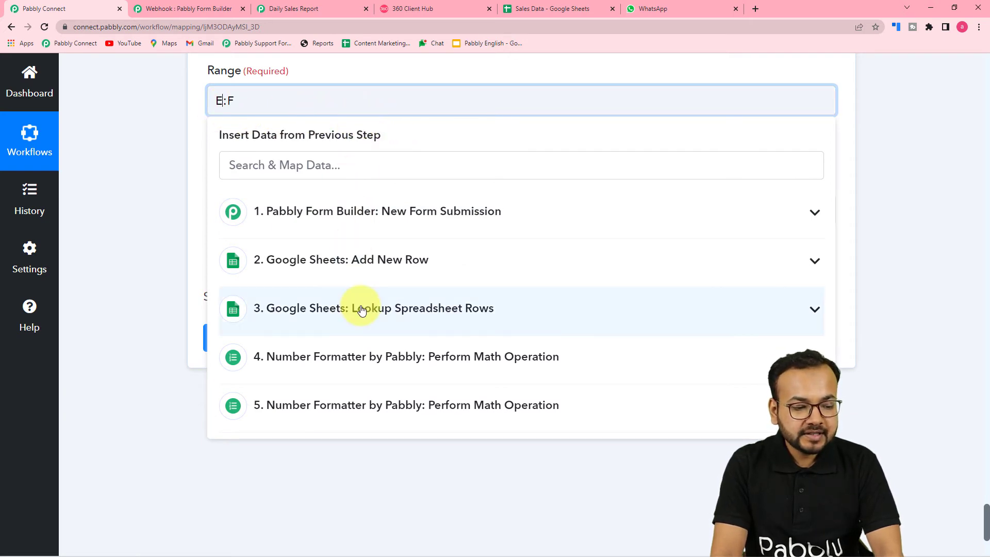
pyautogui.click(397, 310)
pyautogui.scroll(-2, 394, 343)
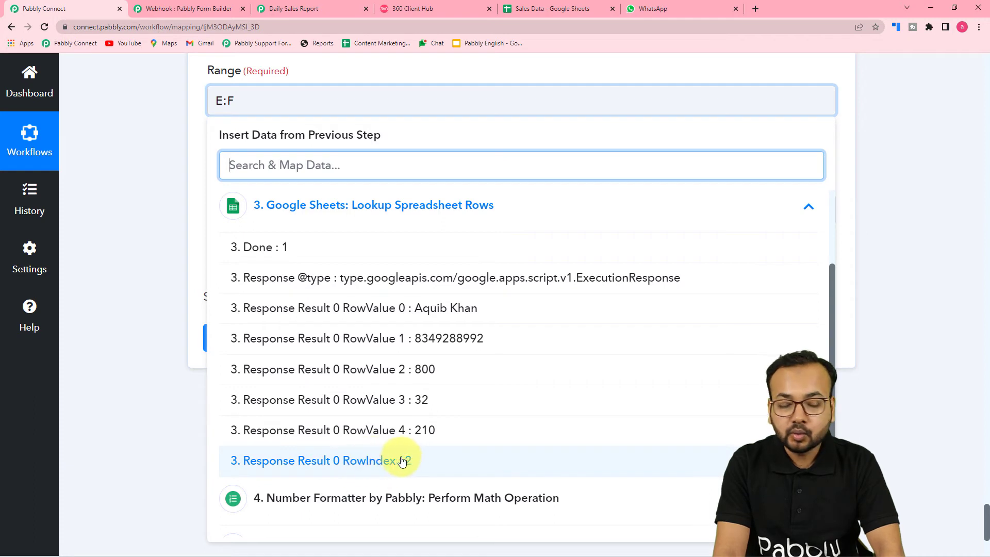
pyautogui.click(349, 461)
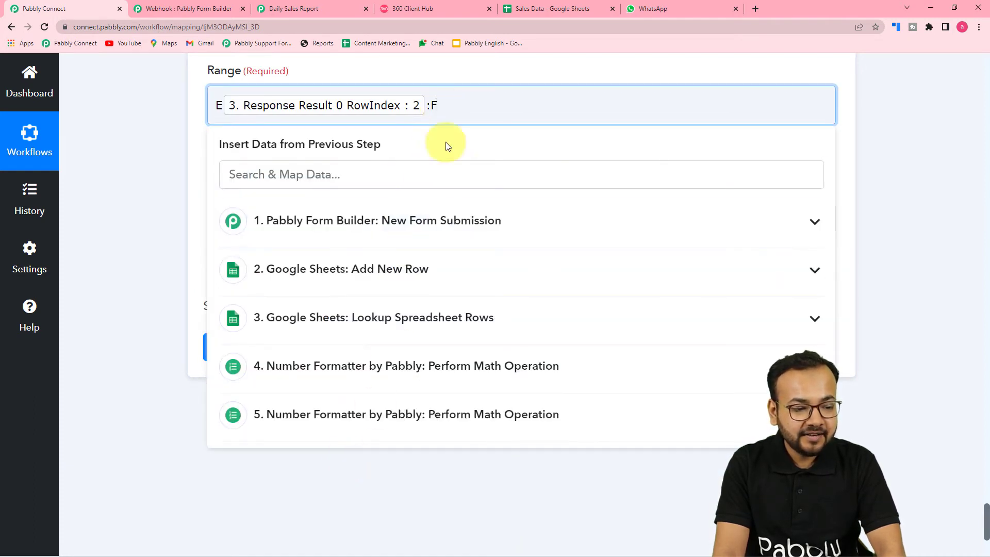
# Step: Append the same Lookup Spreadsheet Rows RowIndex after the F to complete the range
pyautogui.click(367, 328)
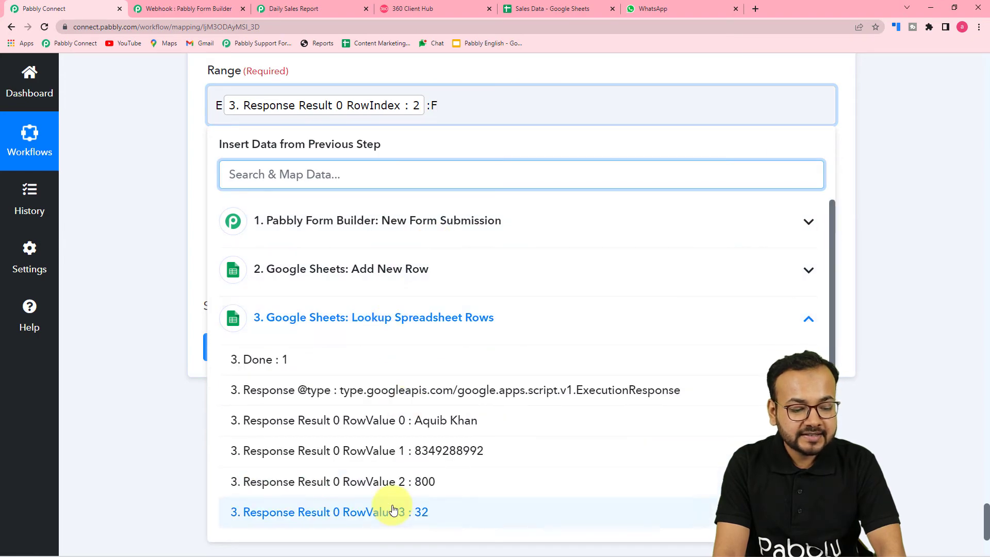
pyautogui.scroll(-2, 394, 521)
pyautogui.click(394, 472)
pyautogui.click(172, 264)
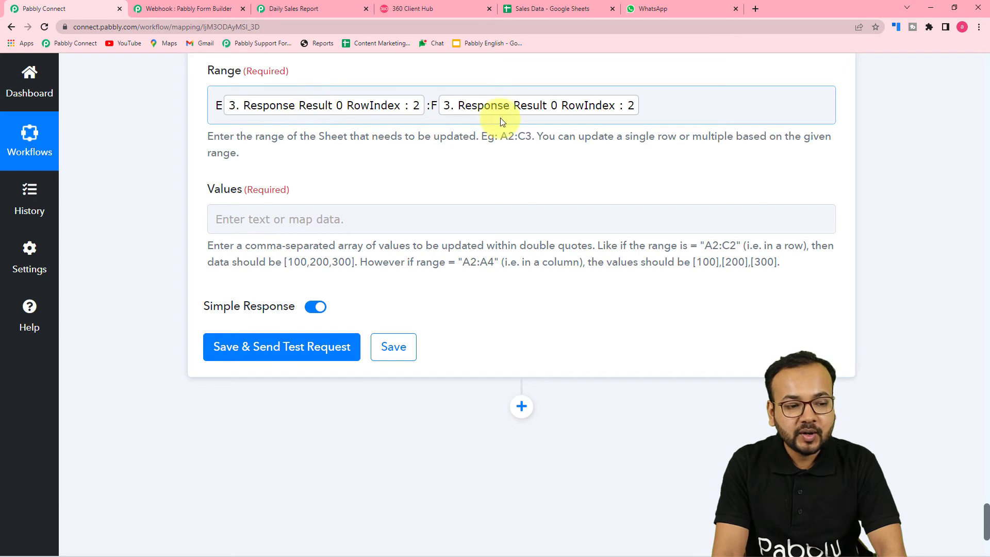
pyautogui.click(709, 135)
# Step: Review the total and remaining sales cells of the Team Details sheet in Google Sheets, and return to the workflow
pyautogui.scroll(-2, 708, 135)
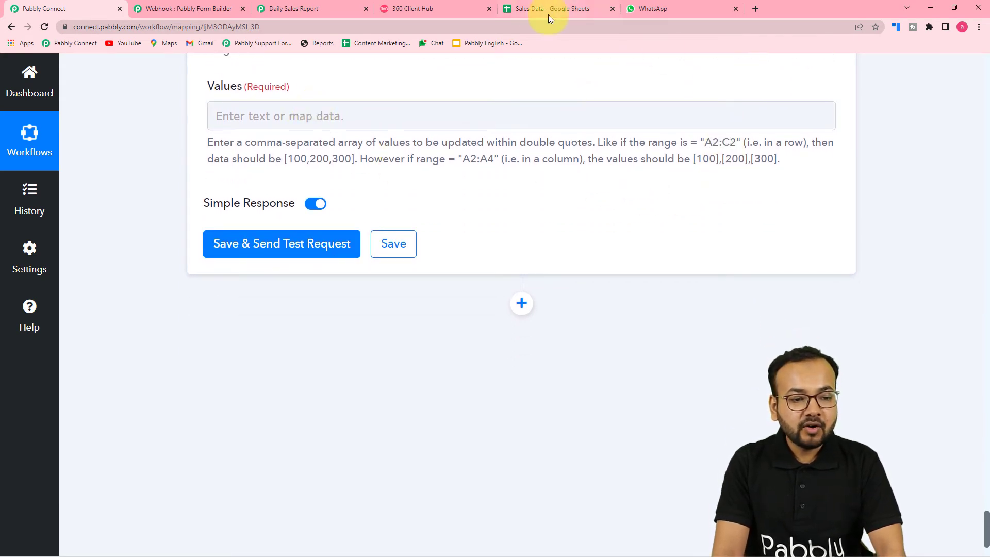
pyautogui.click(515, 8)
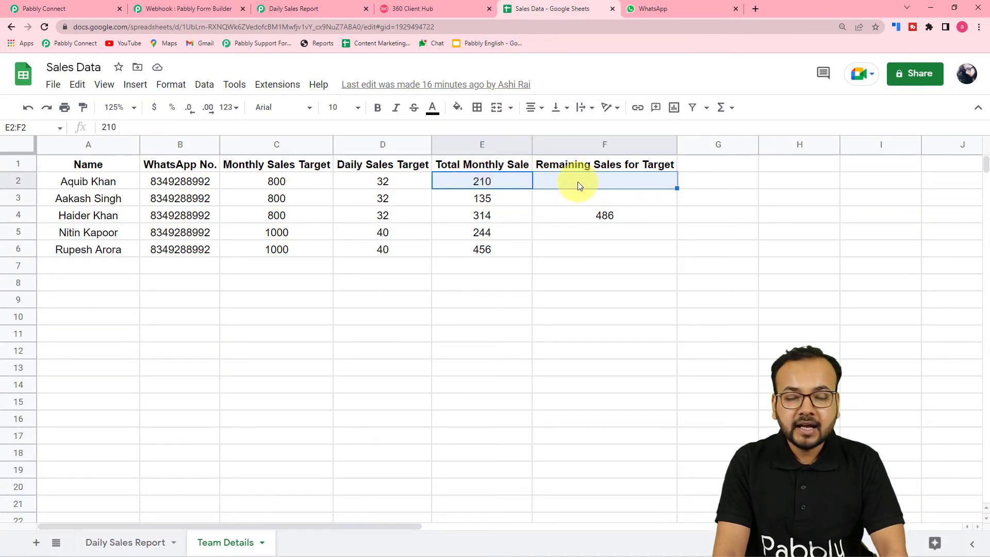
pyautogui.click(62, 9)
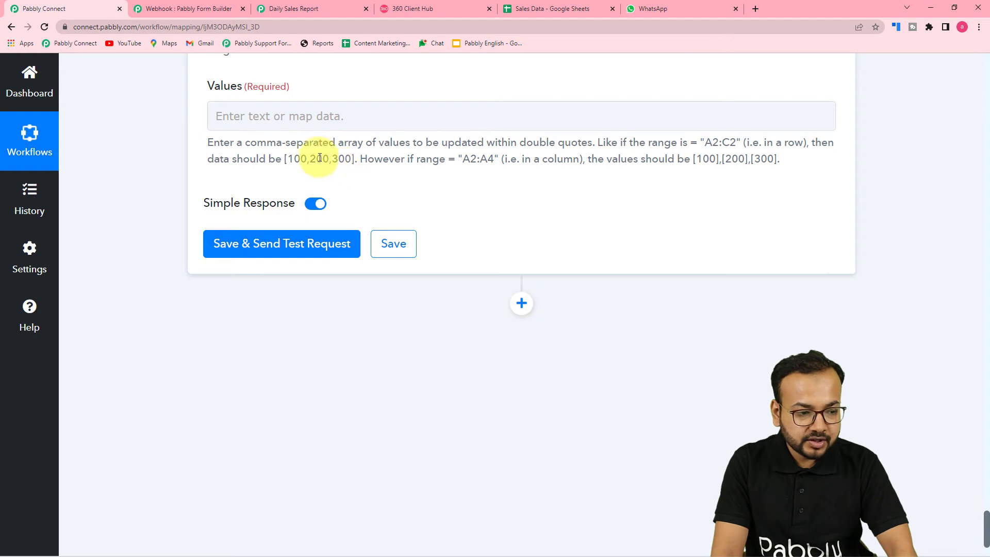
# Step: Enter a pair of square brackets [] as the Values of the Update Range Values step
pyautogui.click(293, 106)
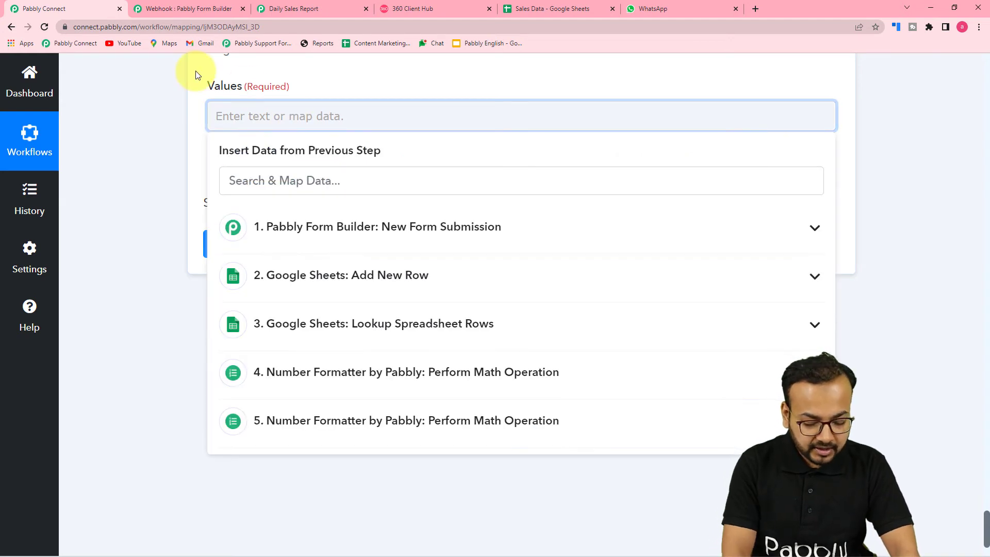
pyautogui.write('{')
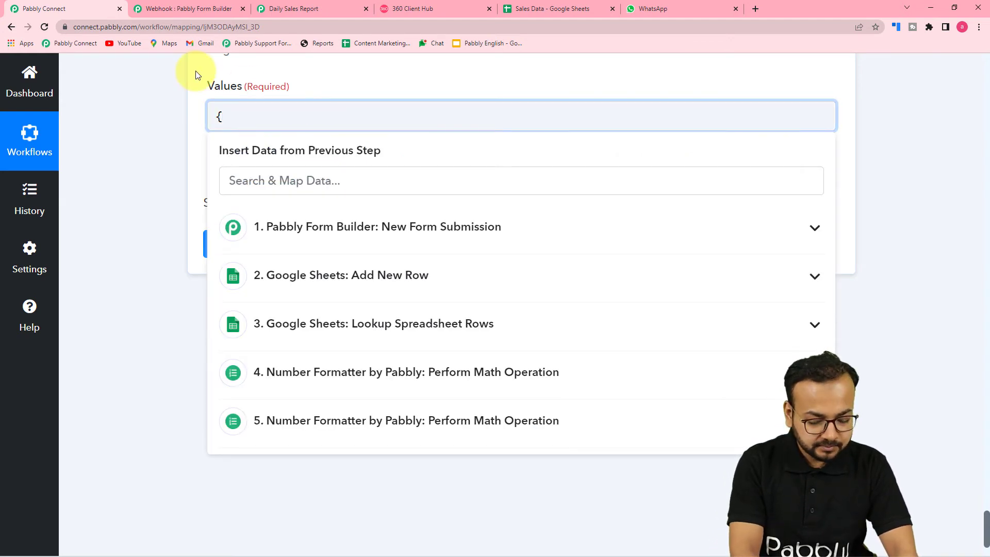
pyautogui.press('BackSpace')
pyautogui.write('[')
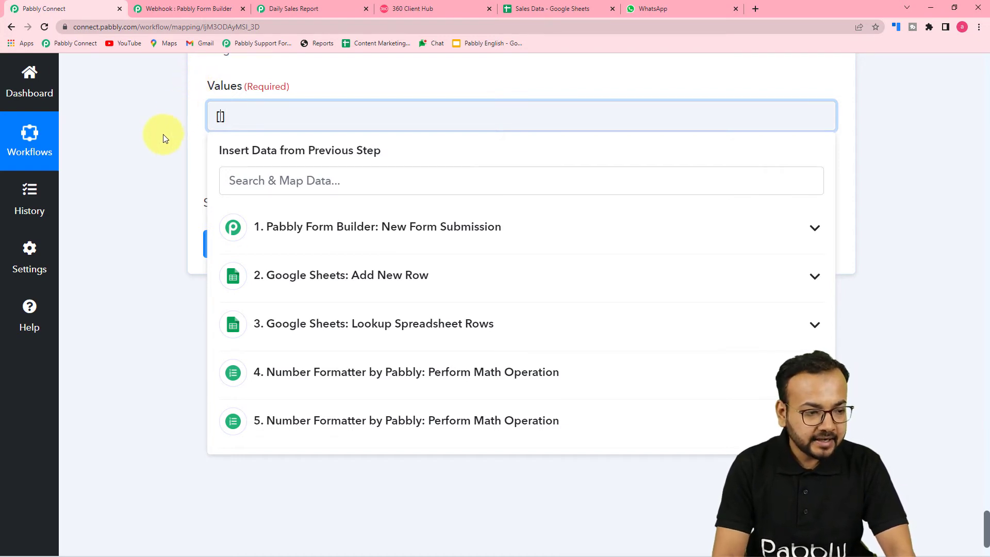
pyautogui.scroll(-1, 165, 139)
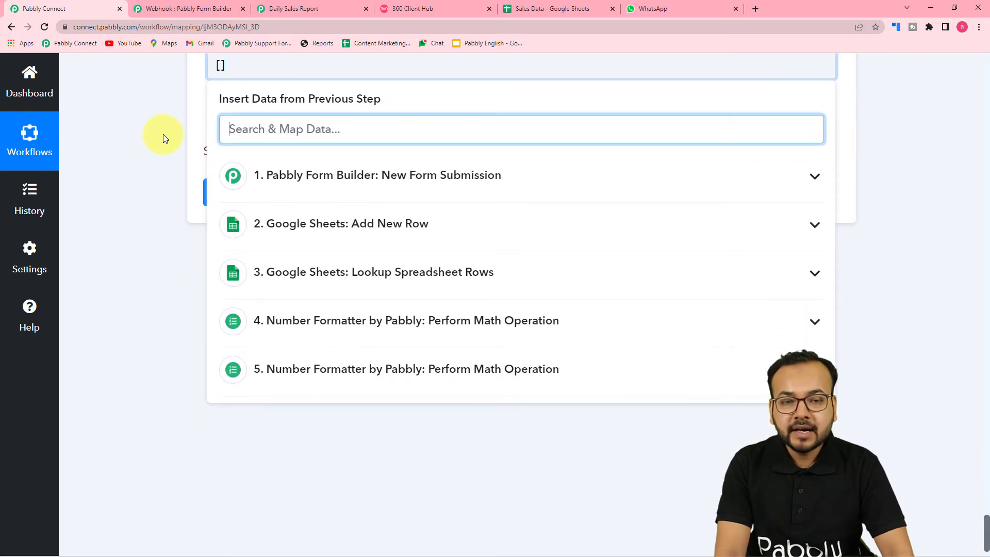
# Step: Insert the Result of the step 4 math operation inside the brackets, followed by a comma
pyautogui.click(543, 9)
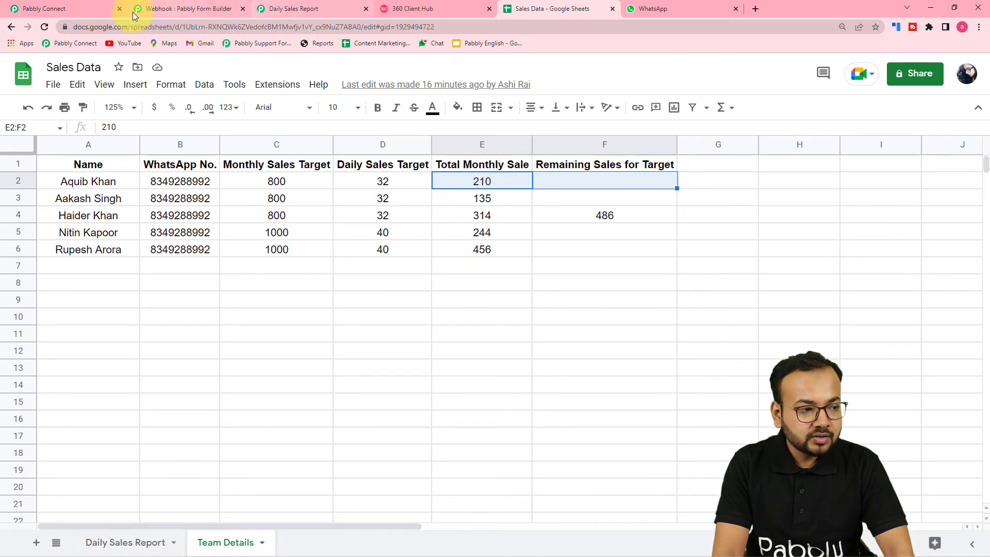
pyautogui.click(86, 12)
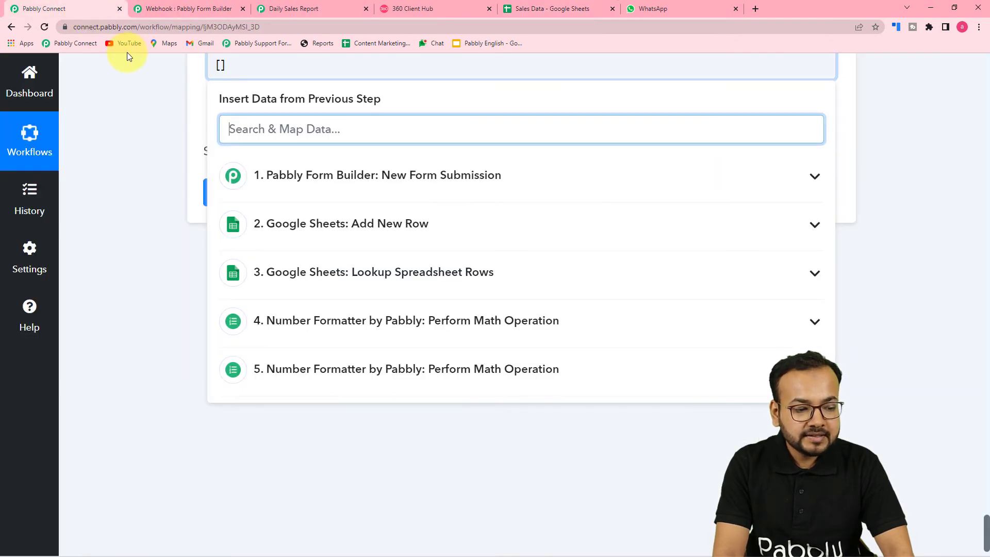
pyautogui.click(442, 319)
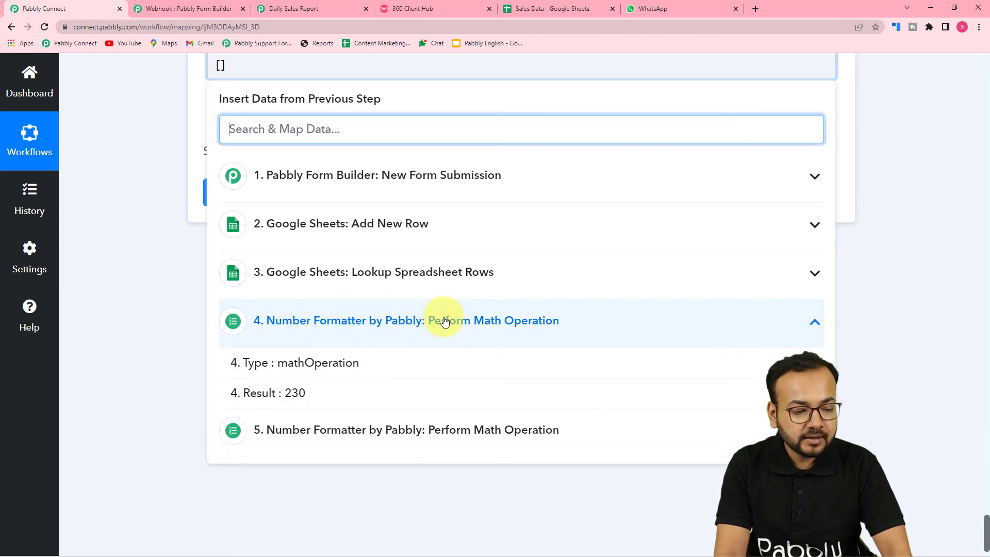
pyautogui.click(300, 393)
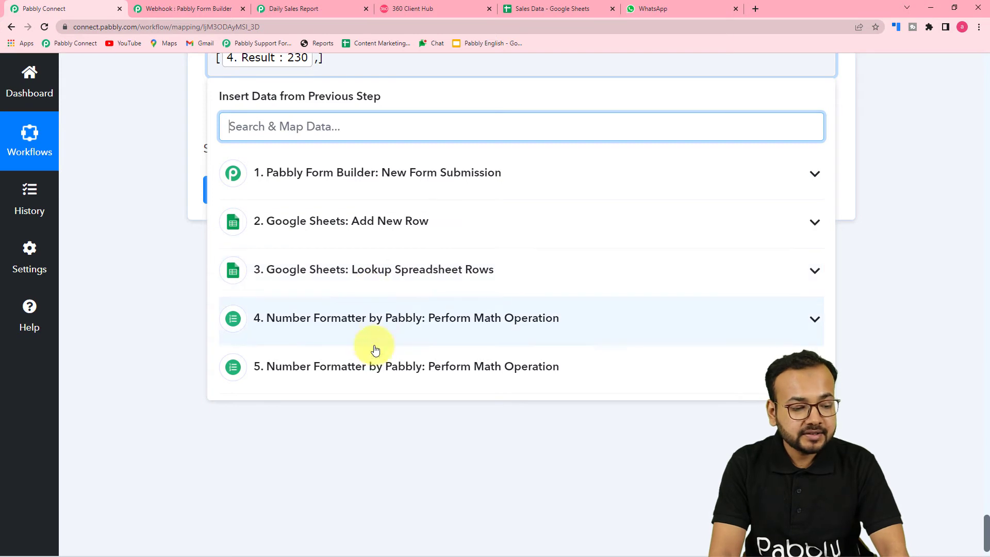
# Step: Add the Result of the step 5 math operation after the comma to complete the Values array
pyautogui.click(485, 377)
pyautogui.click(291, 441)
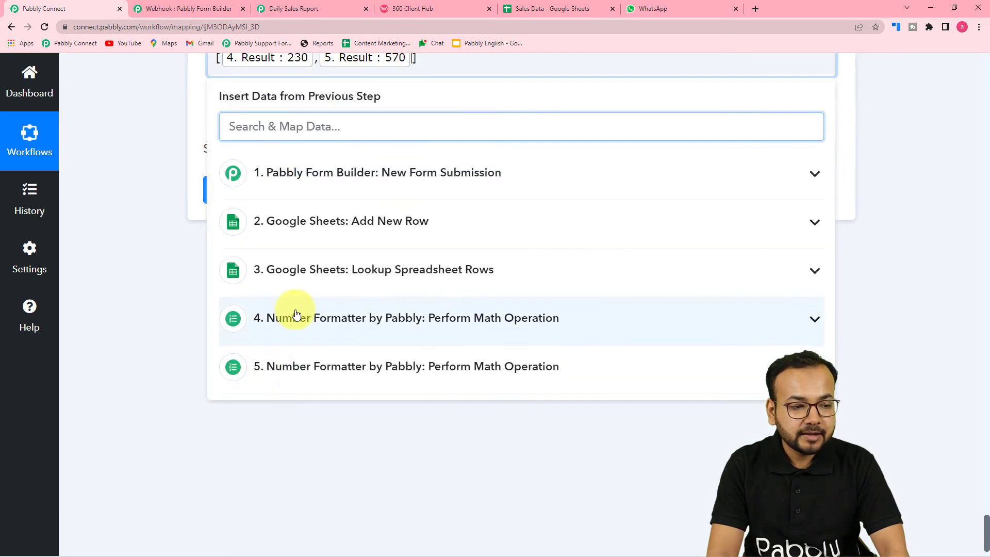
pyautogui.click(135, 253)
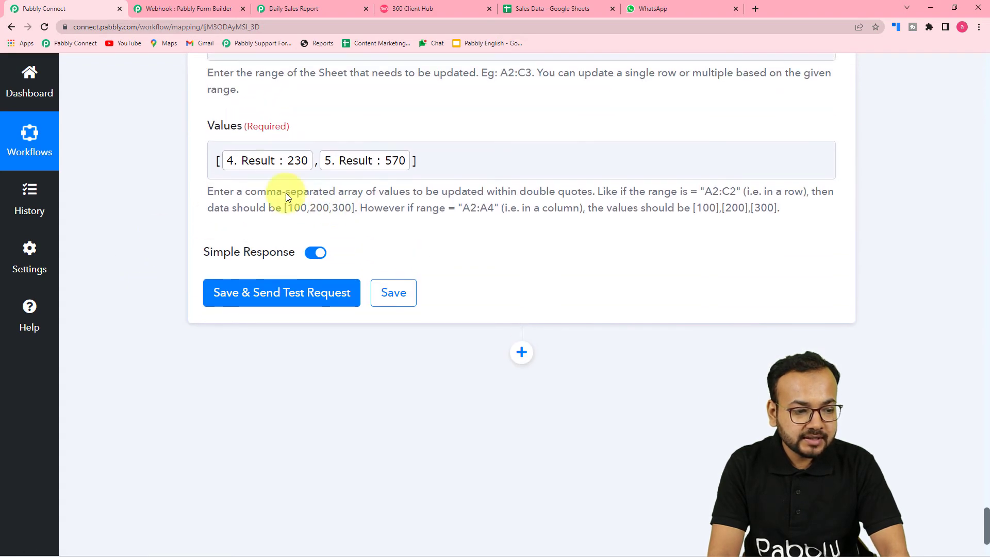
# Step: Check the target cells in the Team Details sheet, return to the workflow, and save the range update with a test request
pyautogui.click(564, 9)
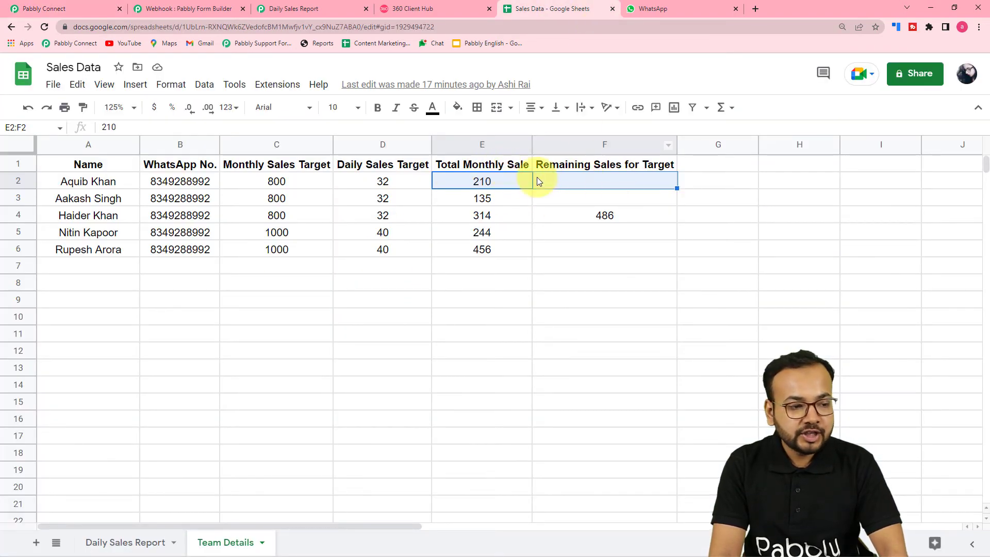
pyautogui.click(39, 9)
pyautogui.click(233, 292)
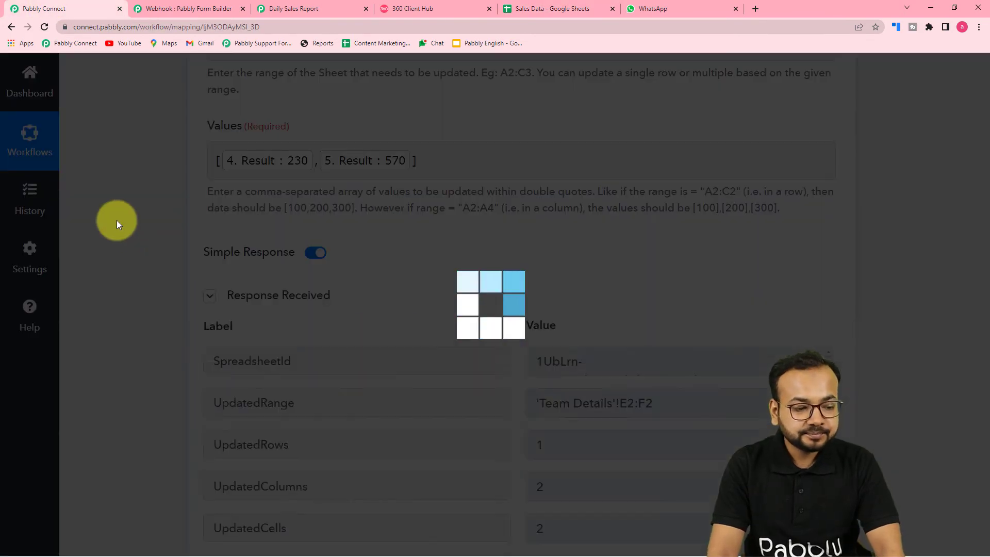
pyautogui.scroll(-1, 117, 220)
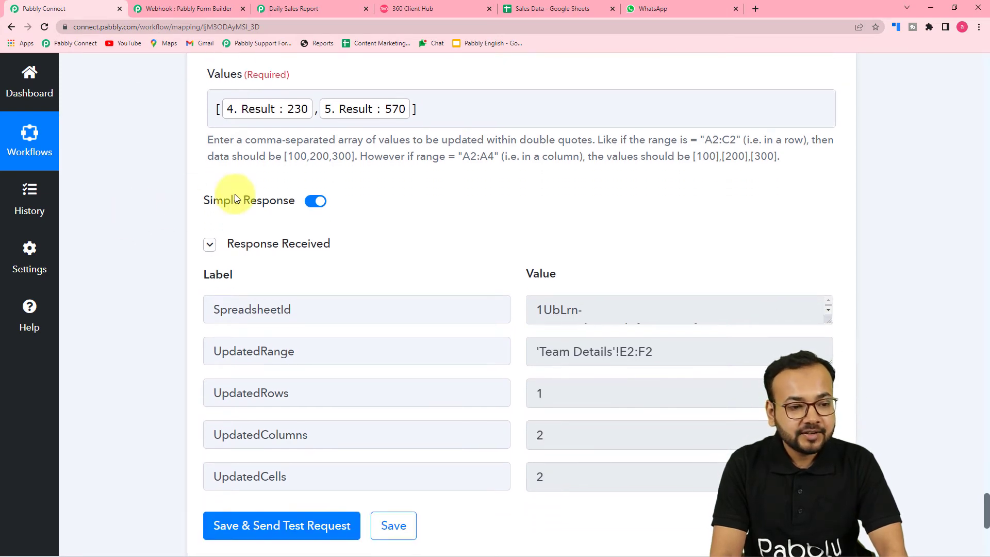
# Step: Review the updated salesperson row in Google Sheets and the sample sales message in WhatsApp Web, and return to the workflow
pyautogui.click(546, 9)
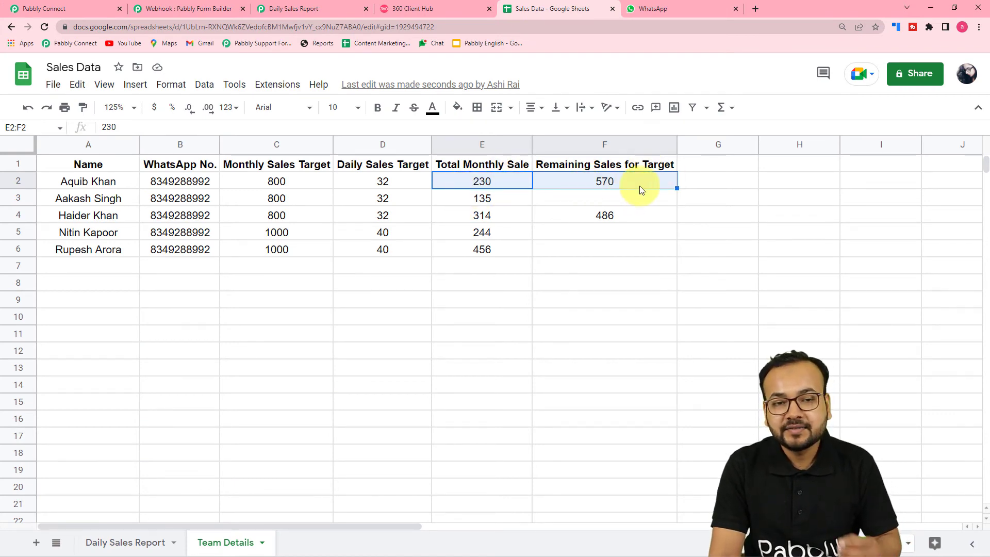
pyautogui.click(80, 9)
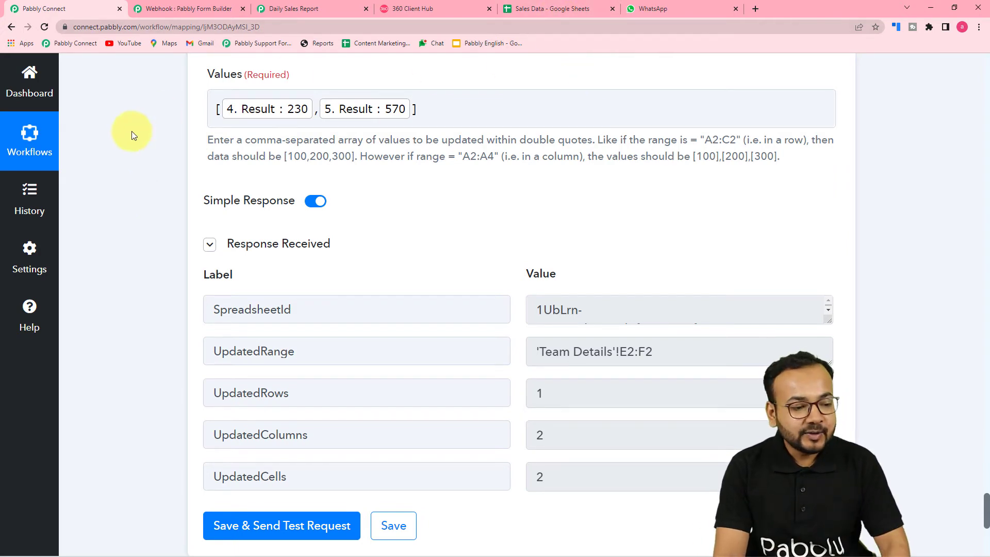
pyautogui.scroll(-5, 134, 141)
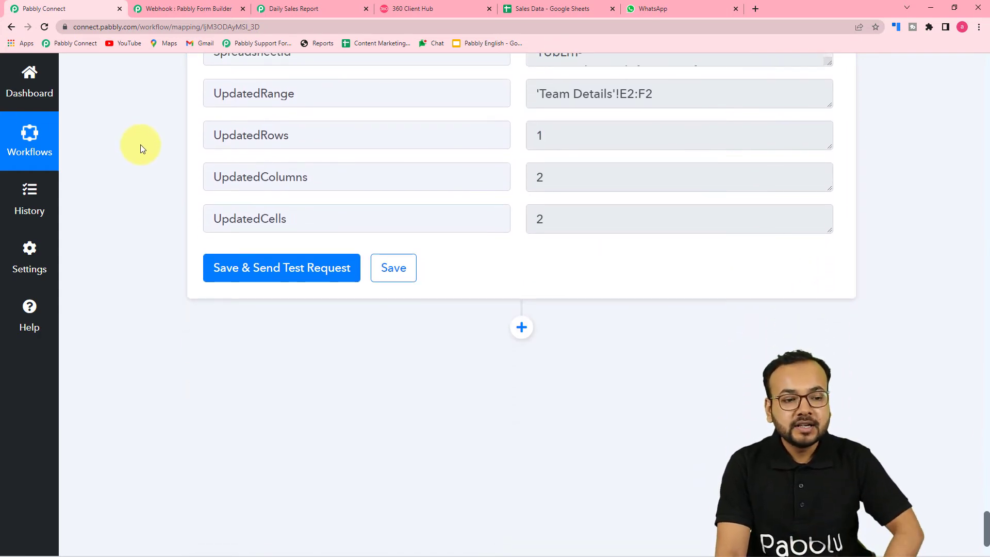
pyautogui.click(654, 11)
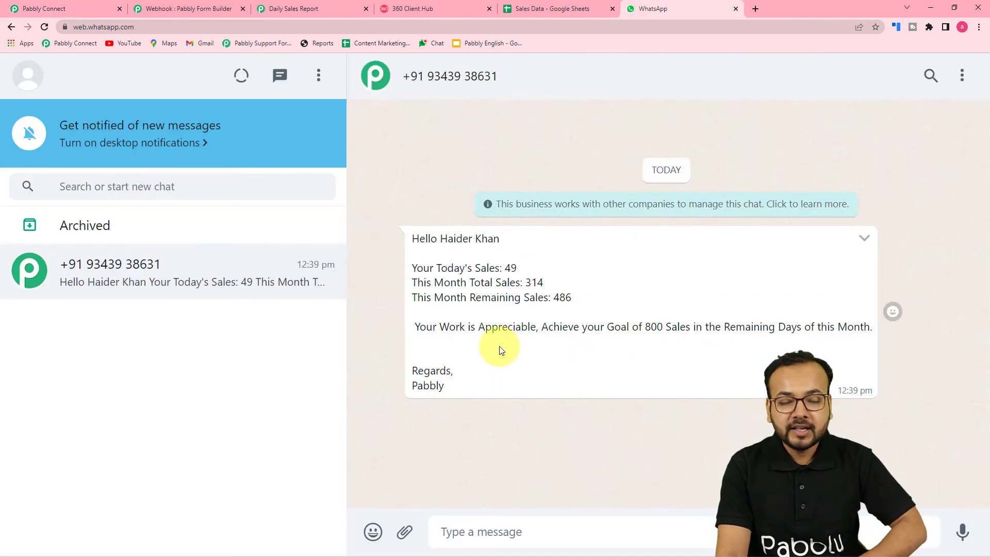
pyautogui.click(68, 9)
# Step: Add an action step after the range update and choose WhatsApp by 360Dialog as its app
pyautogui.scroll(-1, 422, 348)
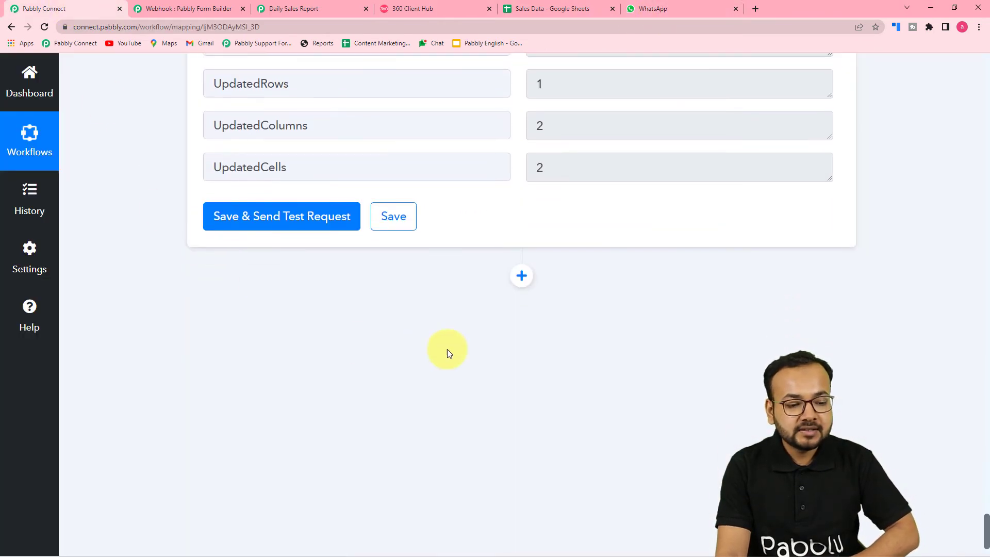
pyautogui.click(521, 274)
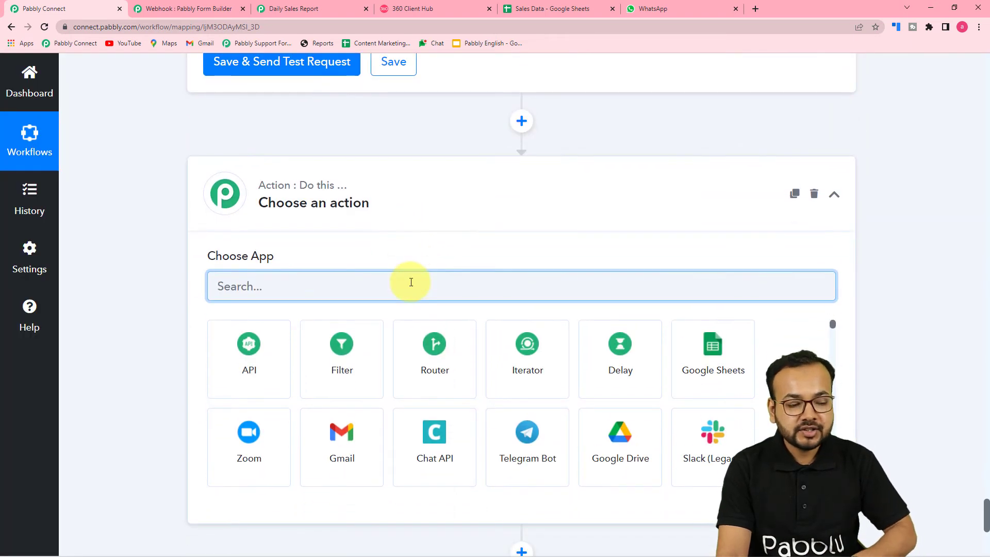
pyautogui.scroll(-3, 411, 282)
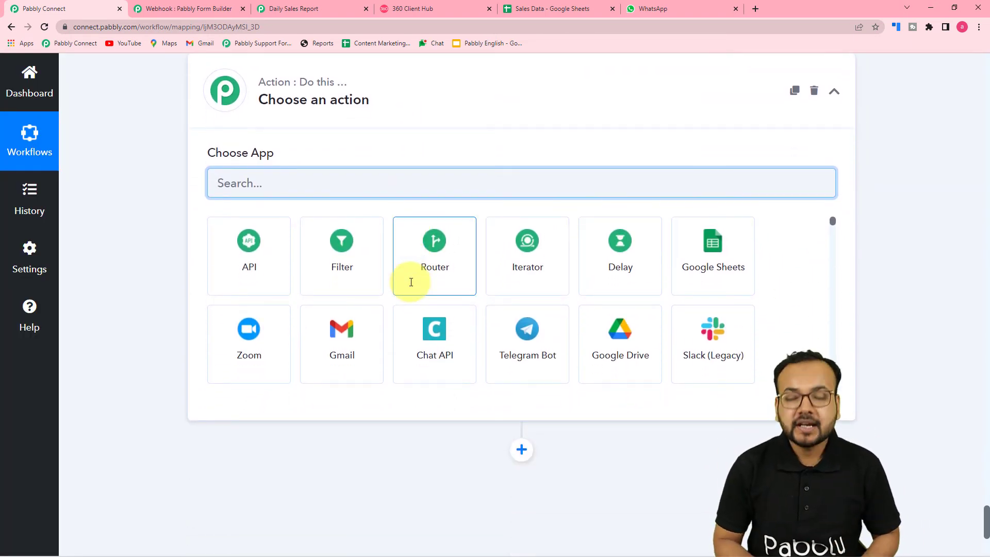
pyautogui.write('360')
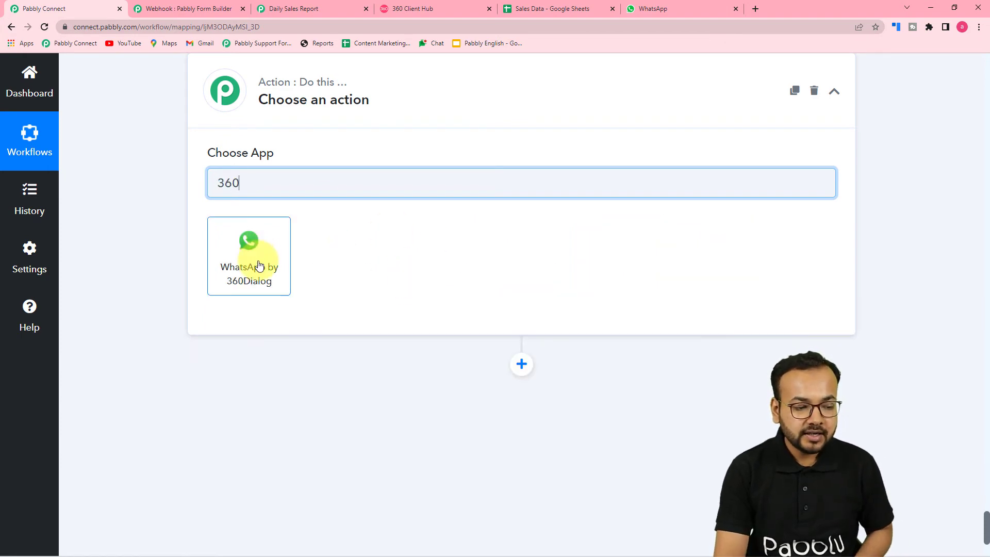
pyautogui.click(259, 265)
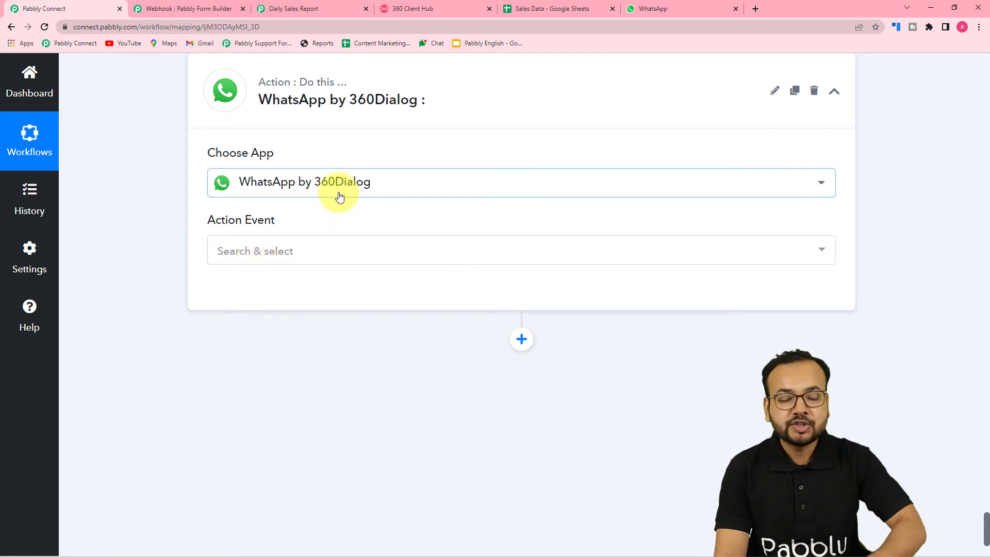
# Step: Set the action event of the WhatsApp by 360Dialog step to Send Template Message
pyautogui.scroll(-1, 163, 208)
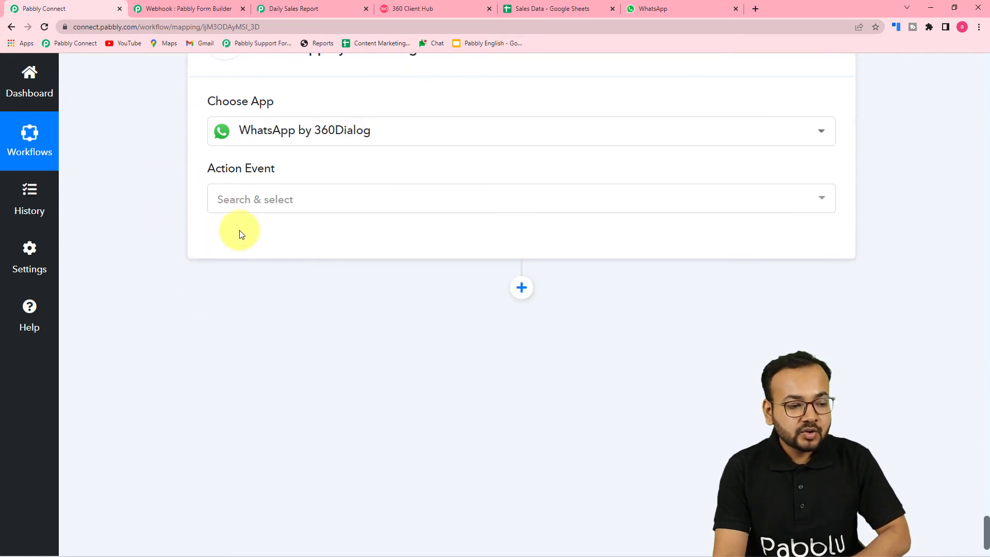
pyautogui.click(283, 199)
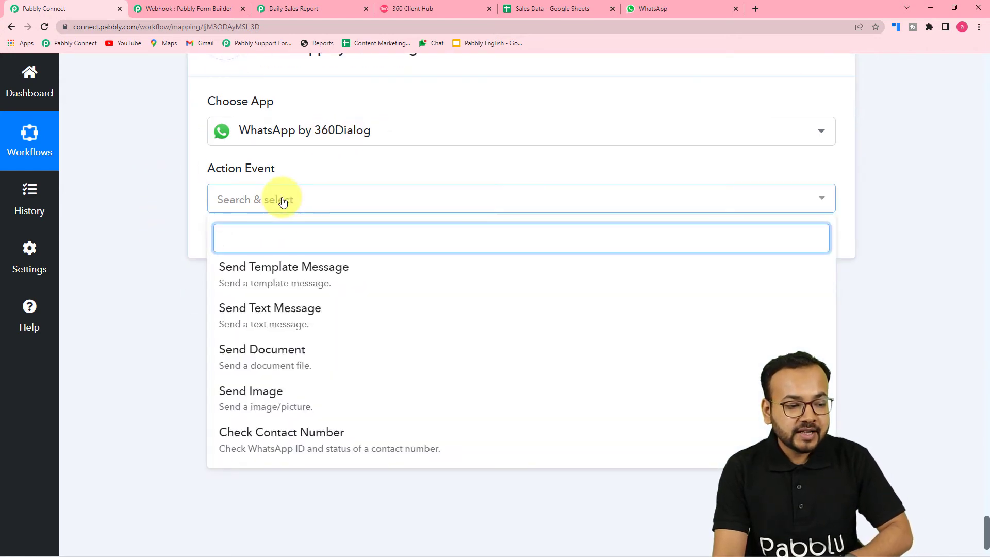
pyautogui.click(231, 282)
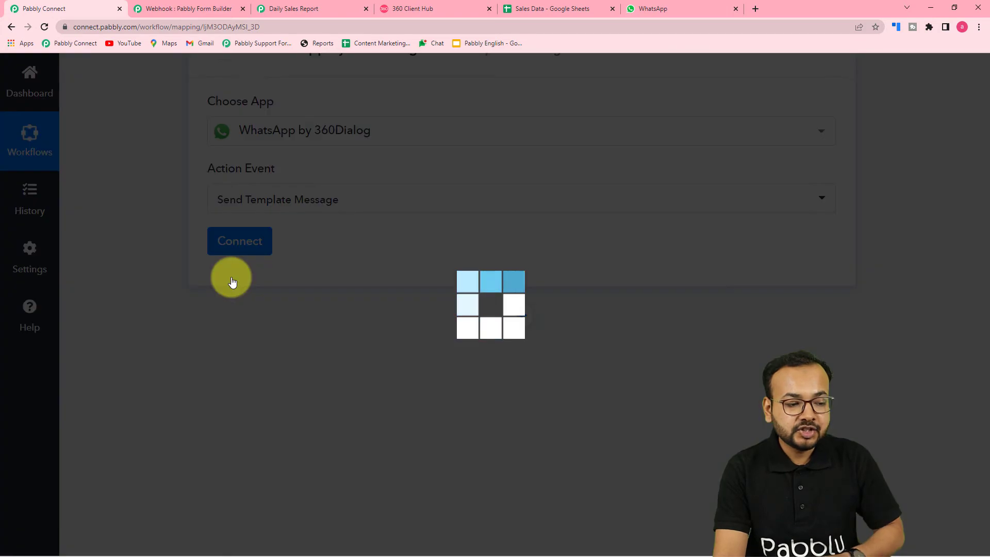
# Step: Open the WhatsApp by 360Dialog account connection and choose to add a new connection
pyautogui.click(238, 246)
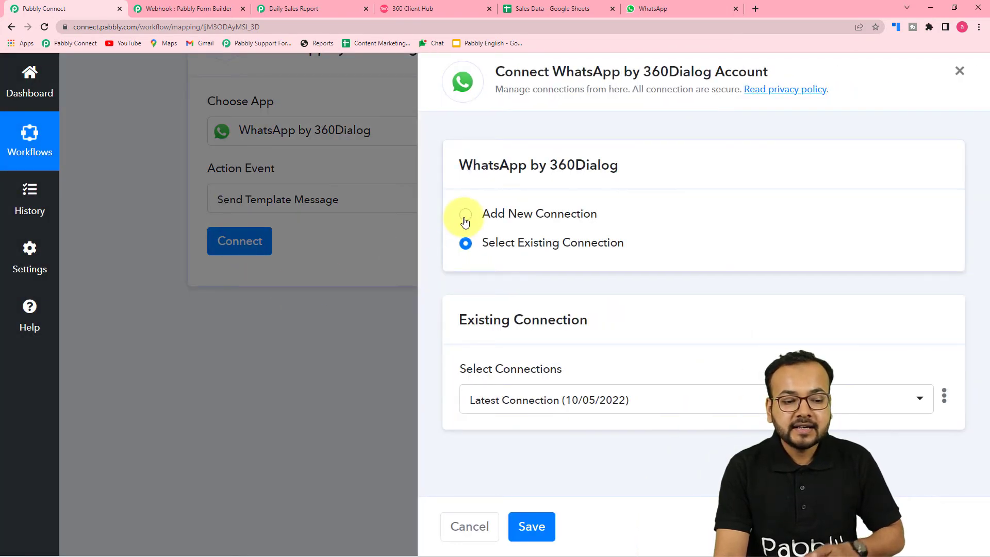
pyautogui.click(465, 214)
pyautogui.scroll(-3, 469, 221)
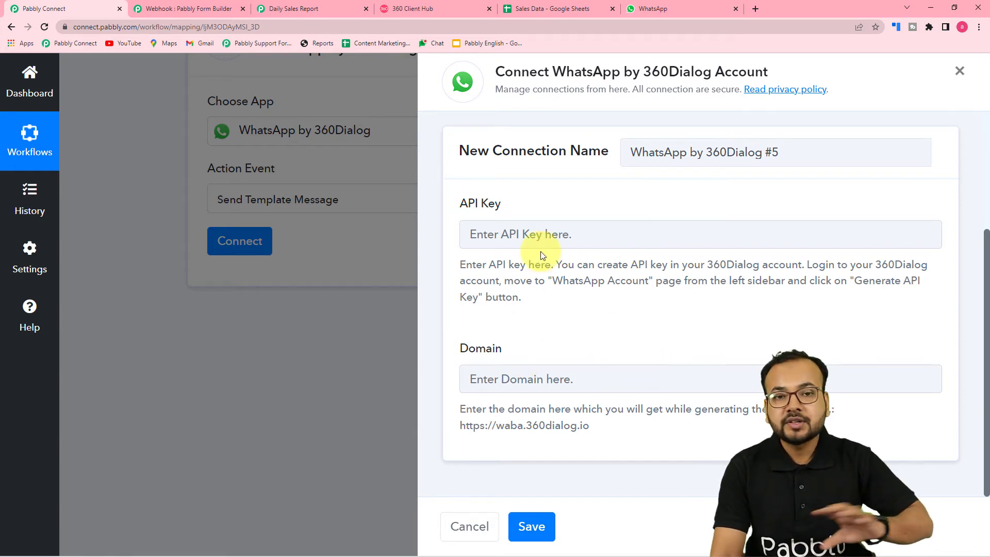
# Step: Switch to the 360 Client Hub and view the WhatsApp Accounts page for the API key generation option
pyautogui.click(410, 8)
pyautogui.click(764, 106)
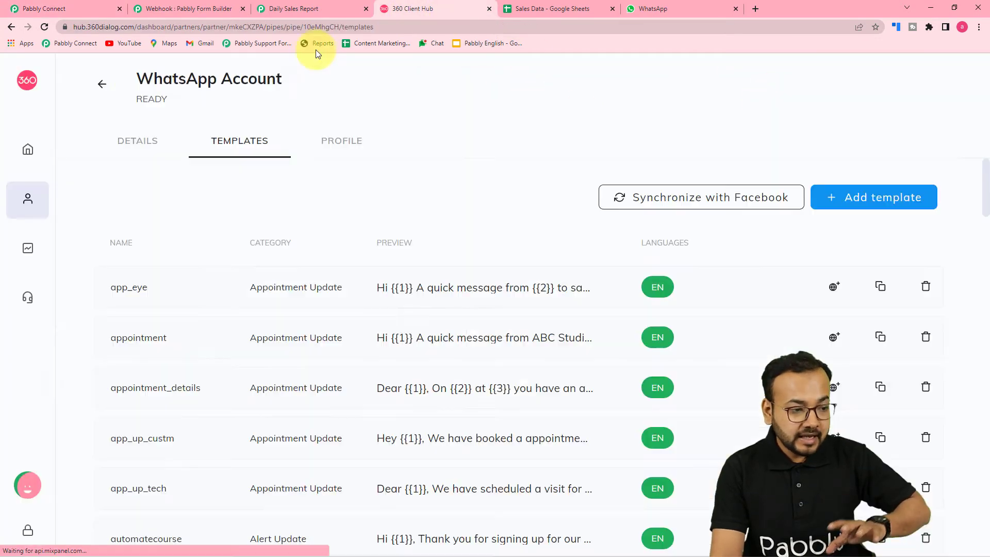
pyautogui.click(45, 148)
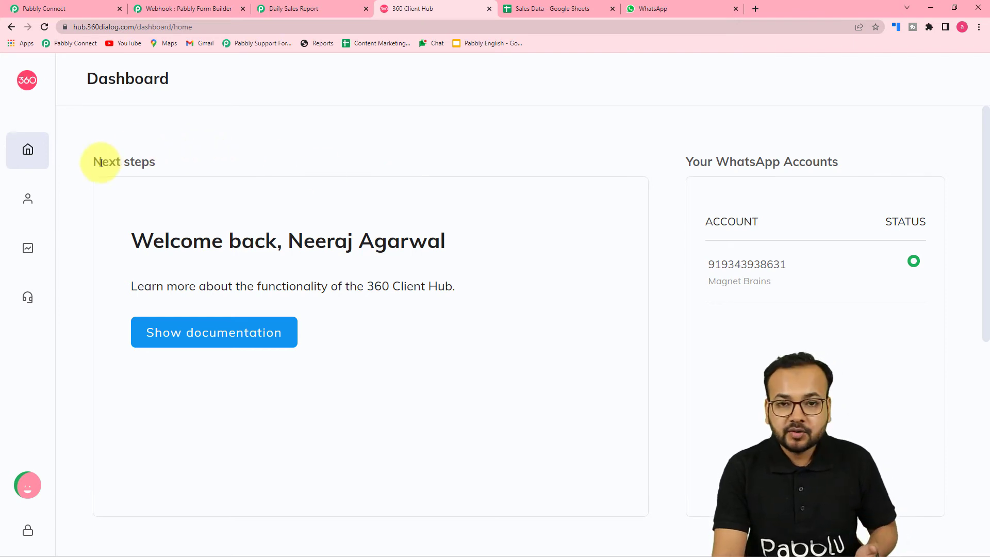
pyautogui.moveTo(11, 201)
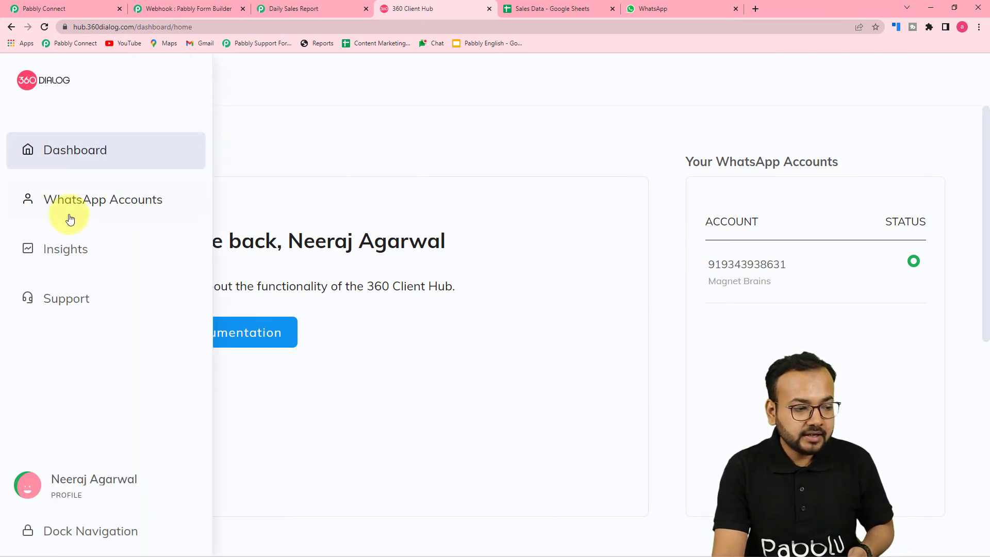
pyautogui.click(124, 204)
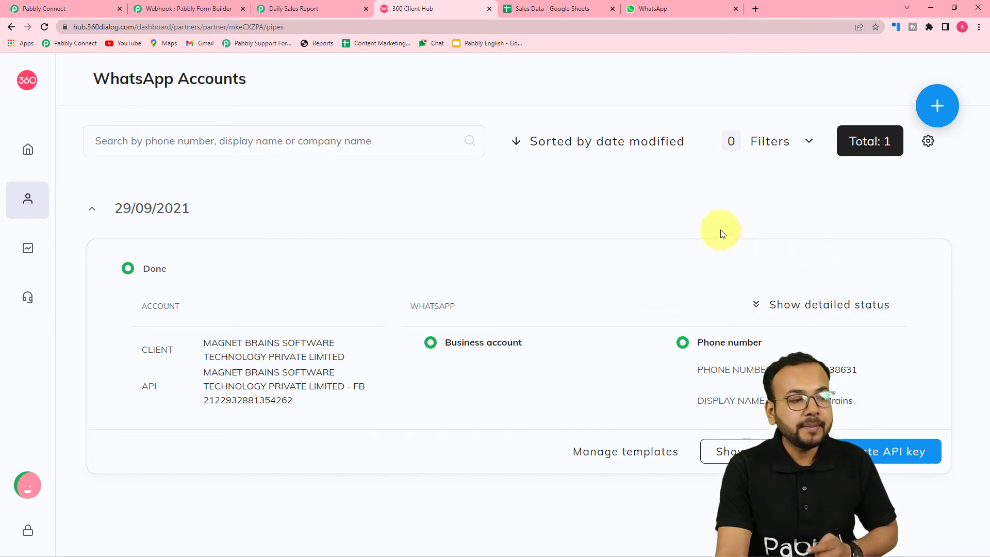
pyautogui.click(64, 9)
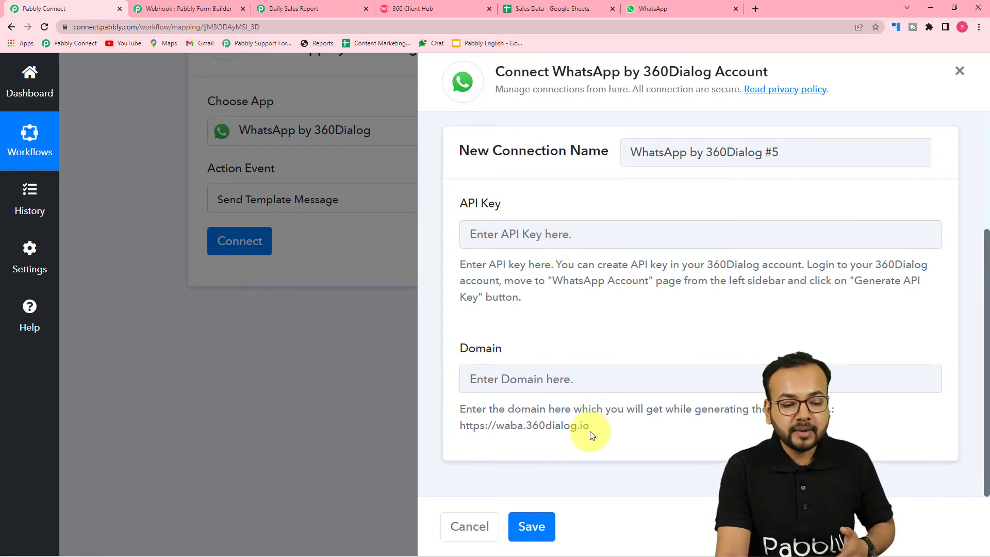
pyautogui.moveTo(589, 429); pyautogui.dragTo(455, 440)
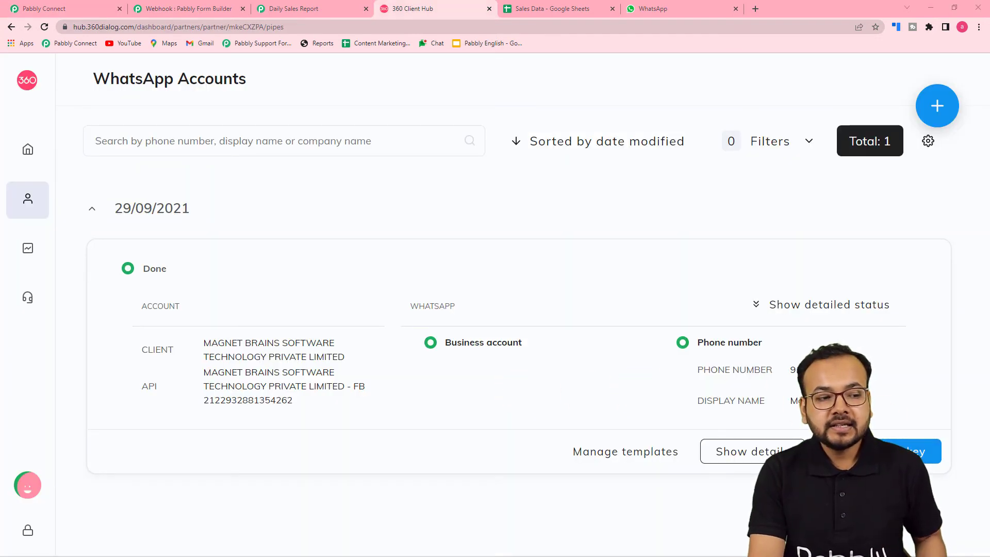
pyautogui.click(96, 6)
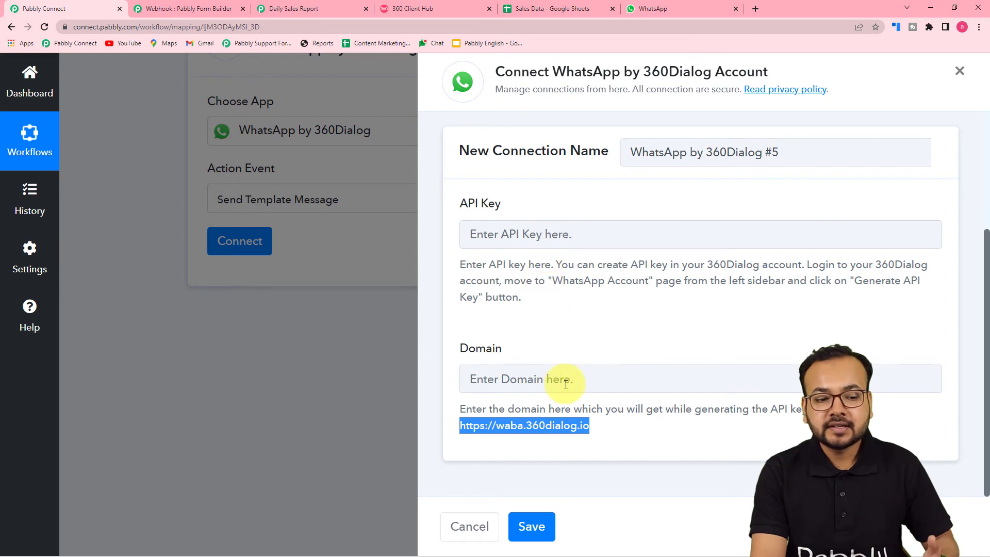
pyautogui.scroll(3, 567, 394)
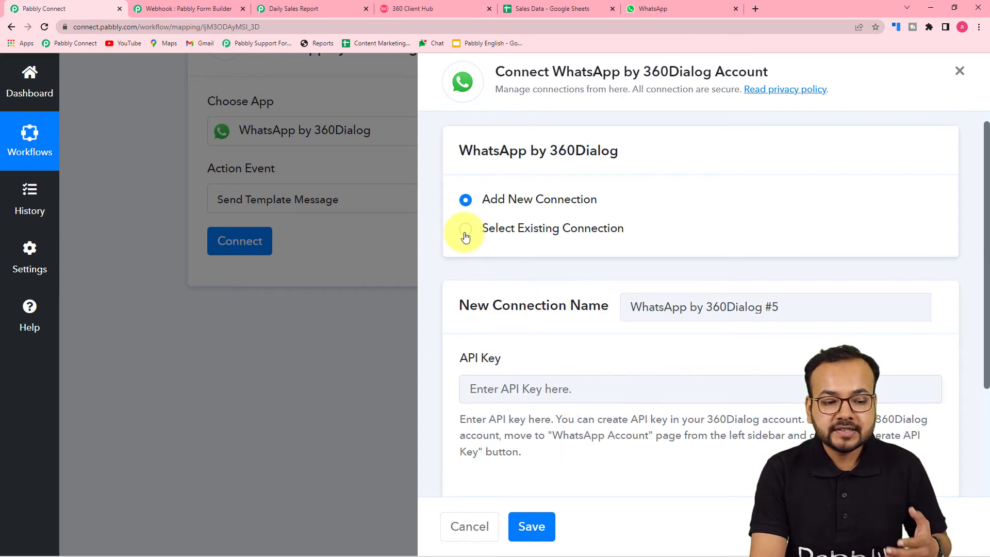
# Step: Connect the WhatsApp by 360Dialog step through the existing connection Latest Connection (10/05/2022) and save it
pyautogui.click(465, 241)
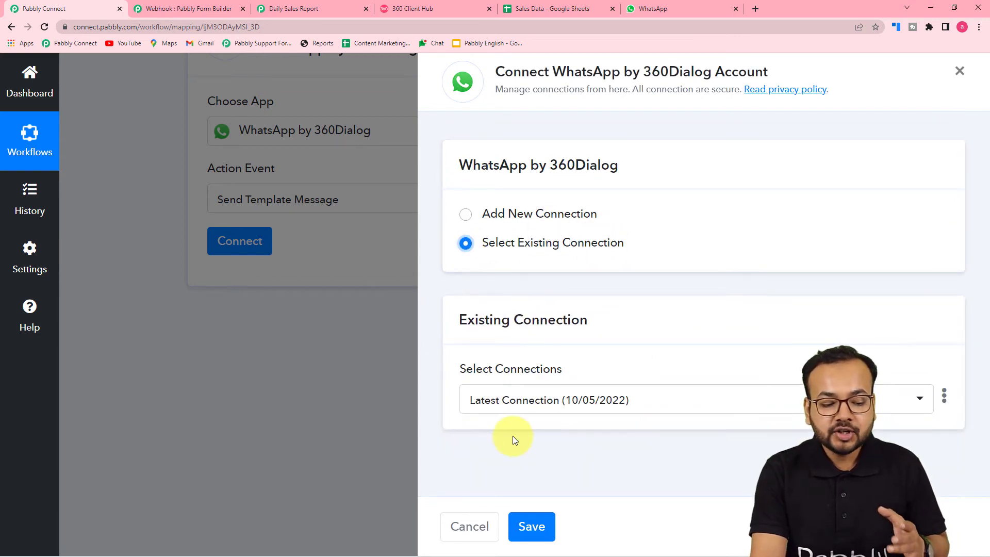
pyautogui.click(534, 532)
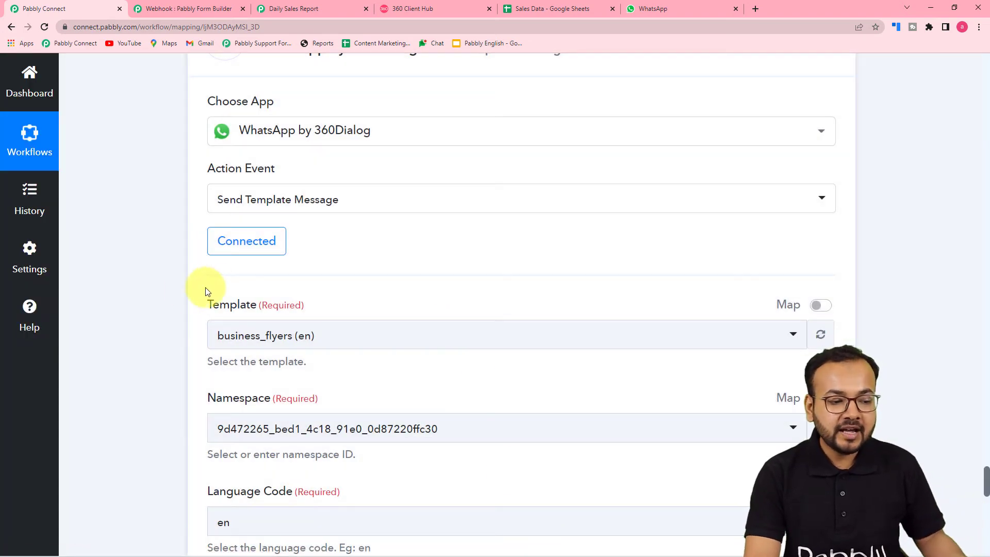
pyautogui.scroll(2, 136, 298)
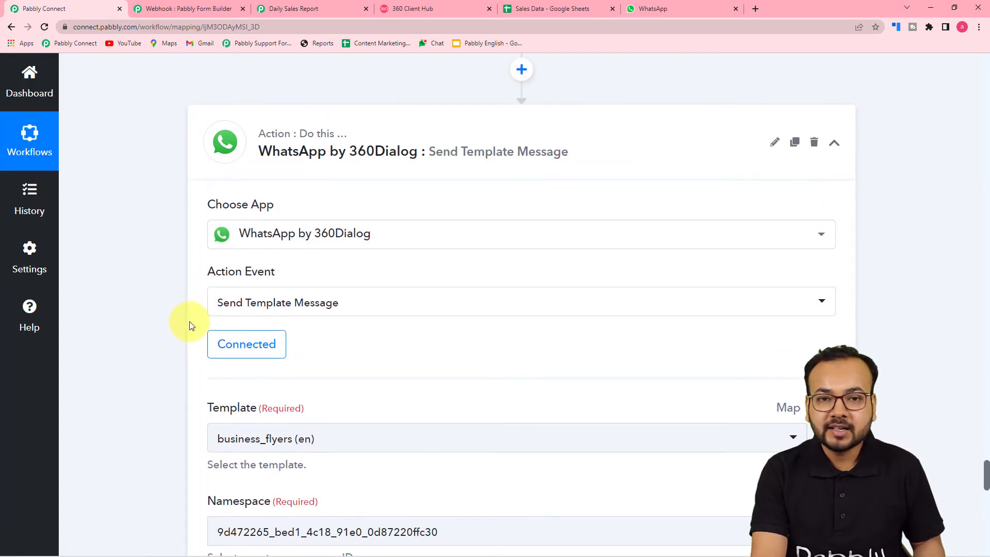
pyautogui.scroll(-5, 189, 326)
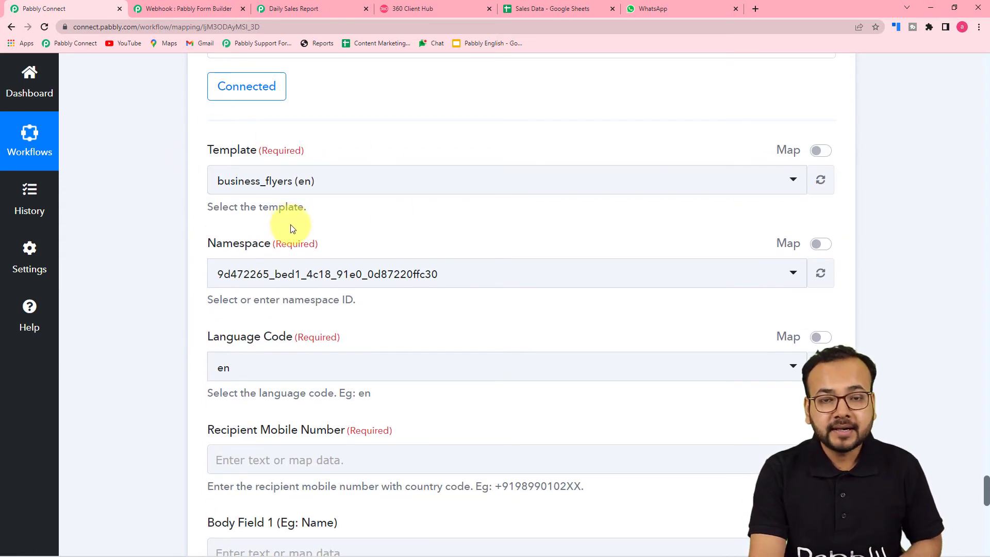
# Step: Switch to the 360 Client Hub, open the WhatsApp account's message templates, and preview the app_eye template before closing it
pyautogui.click(408, 7)
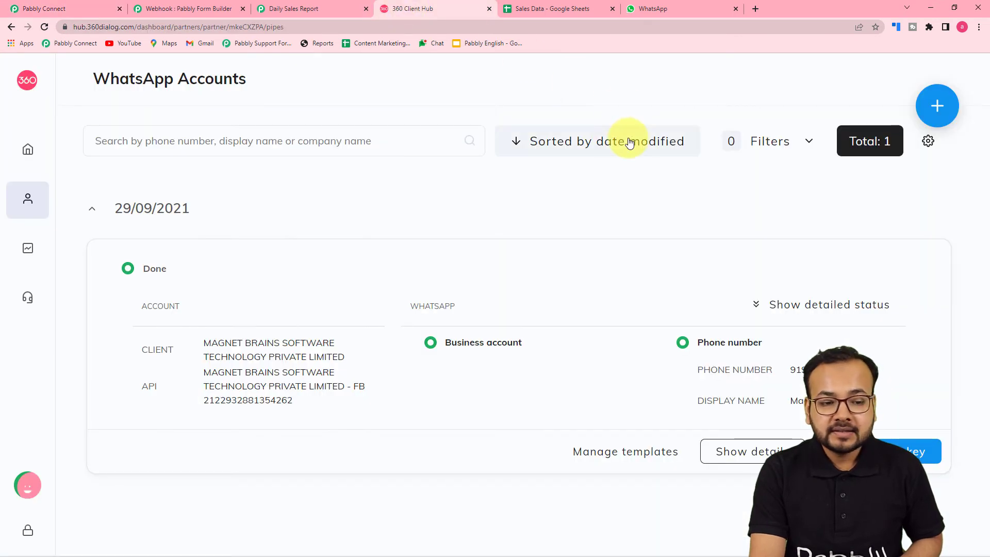
pyautogui.click(611, 458)
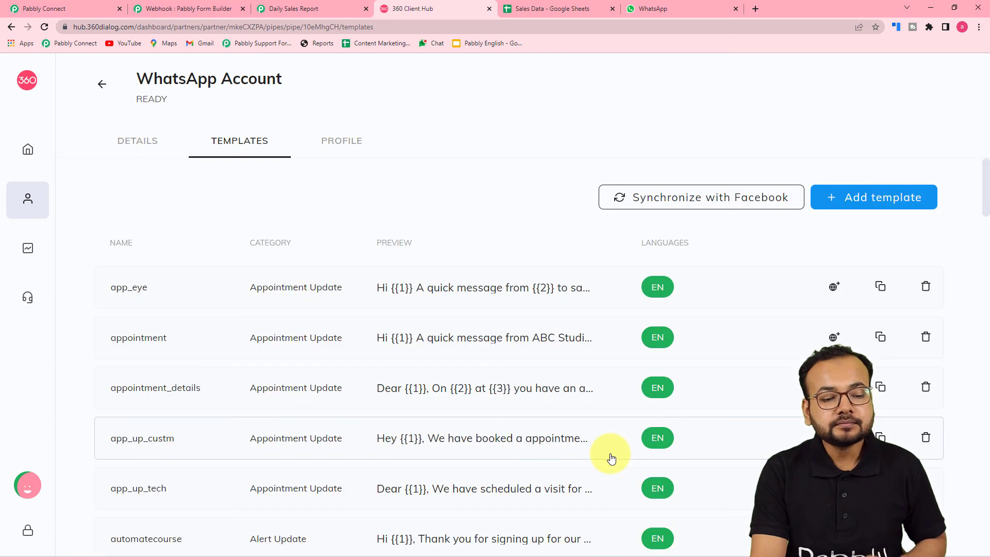
pyautogui.scroll(-2, 548, 349)
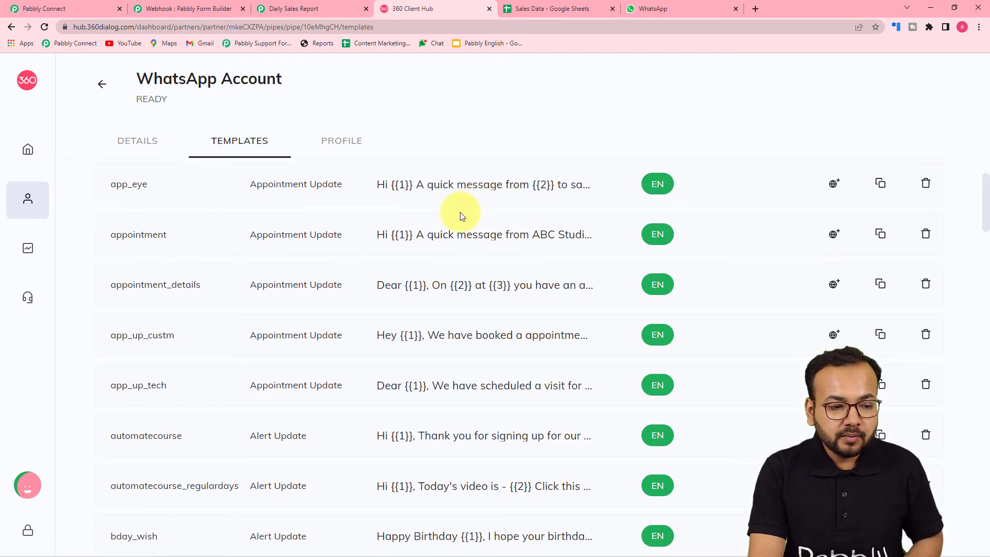
pyautogui.click(449, 190)
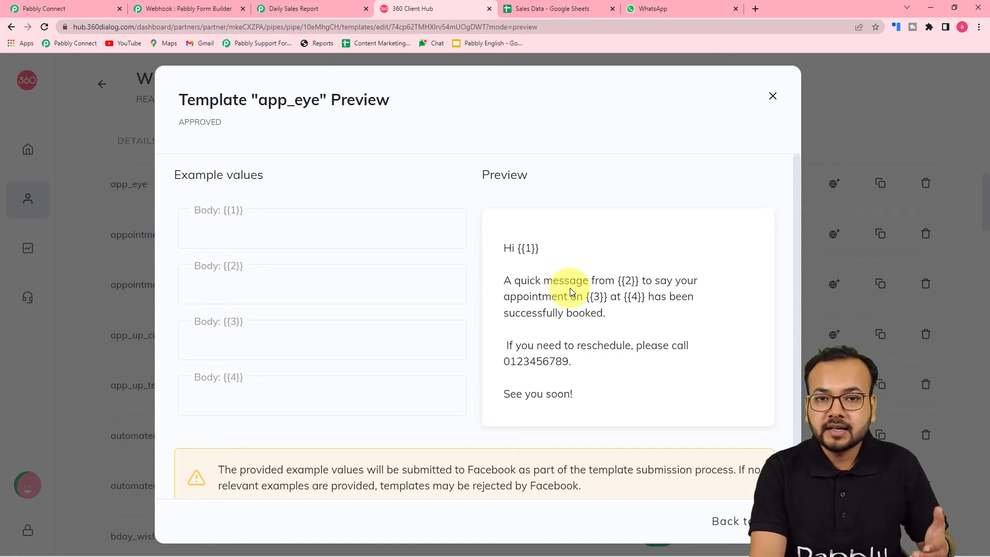
pyautogui.click(773, 97)
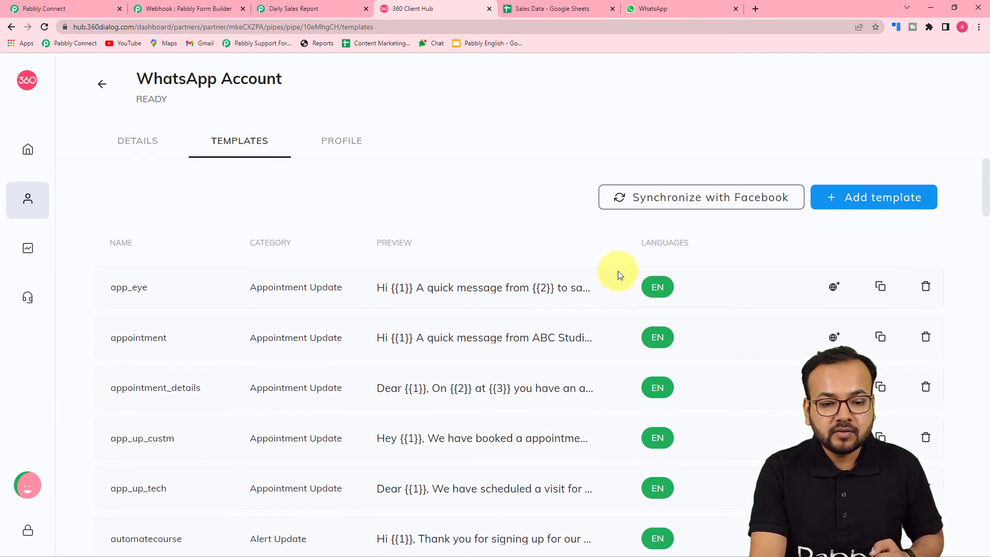
# Step: Open a new template form and examine its name field and the available template categories
pyautogui.click(866, 200)
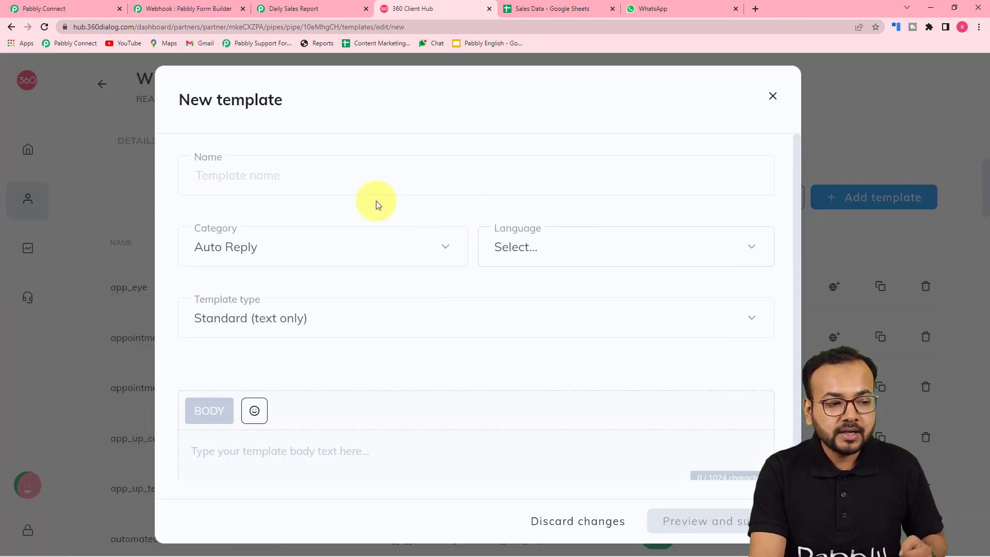
pyautogui.click(258, 174)
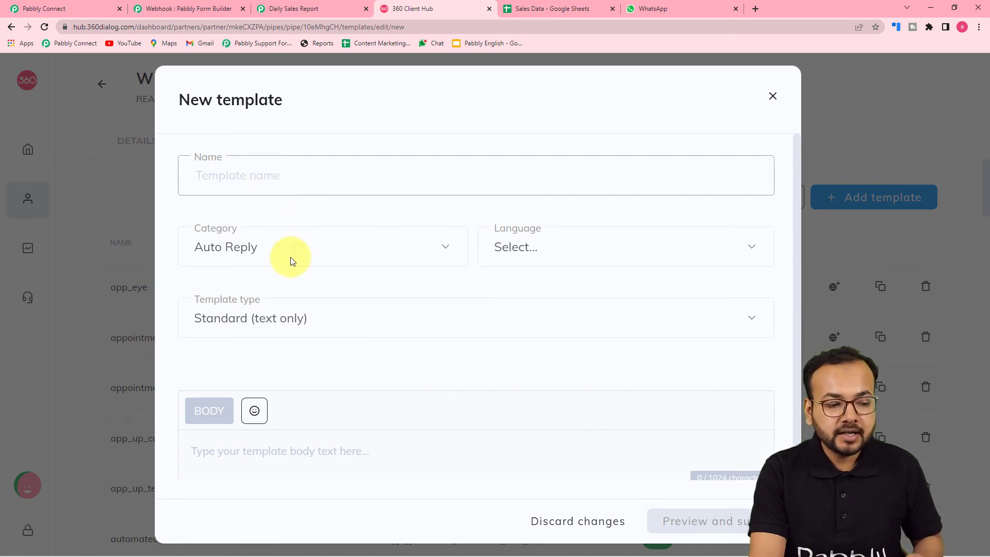
pyautogui.click(362, 249)
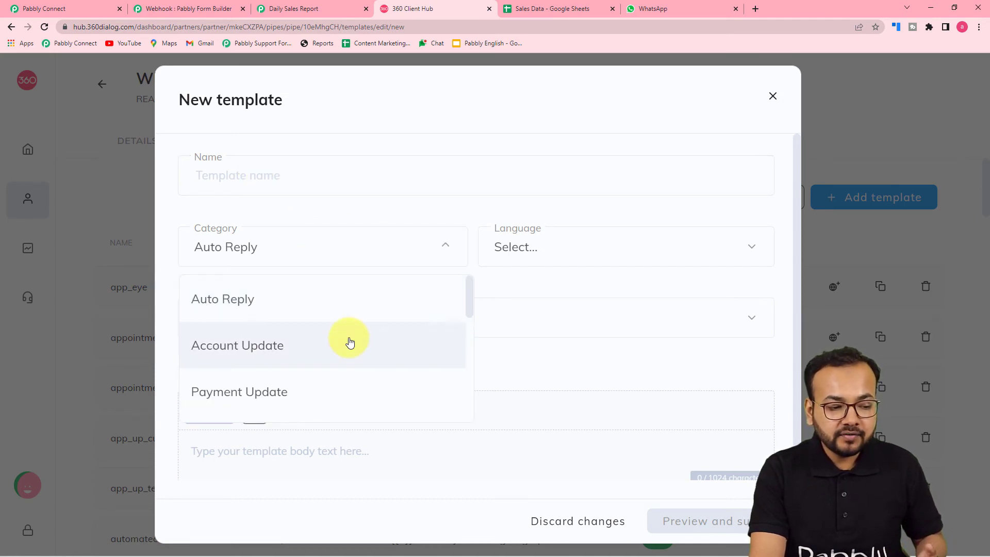
pyautogui.scroll(-4, 347, 340)
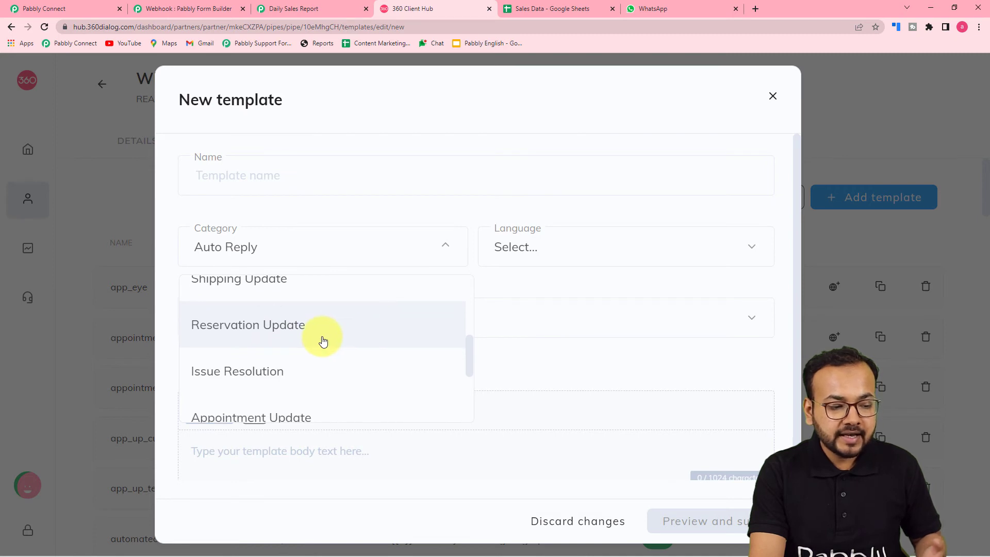
pyautogui.scroll(-2, 333, 358)
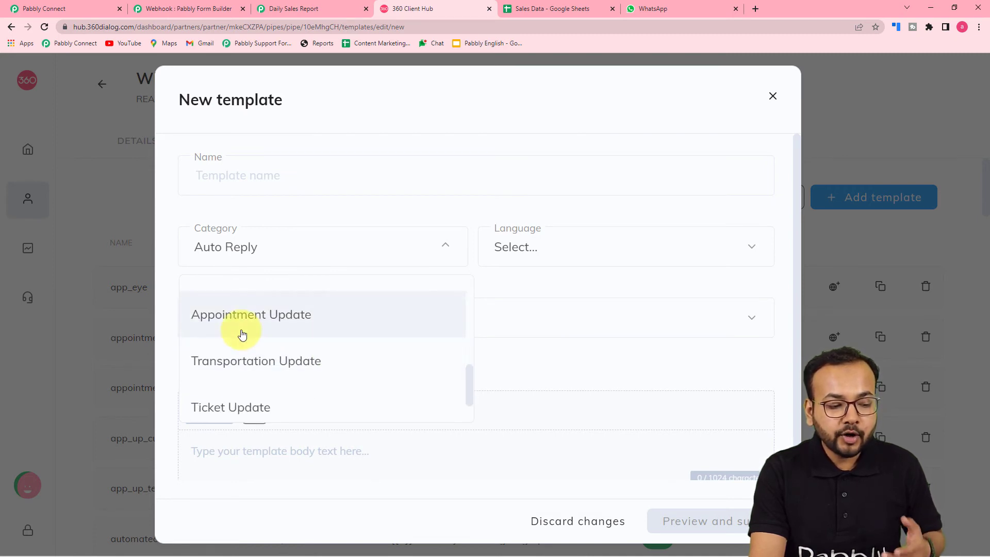
pyautogui.scroll(1, 391, 342)
pyautogui.click(407, 214)
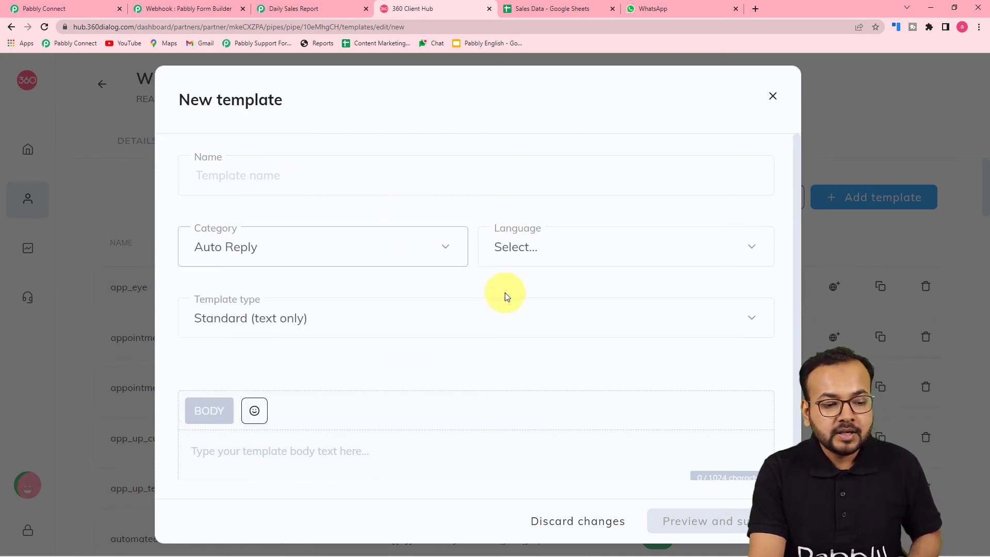
# Step: Examine the new template's language, template type and body options, and close the form without creating a template
pyautogui.click(531, 250)
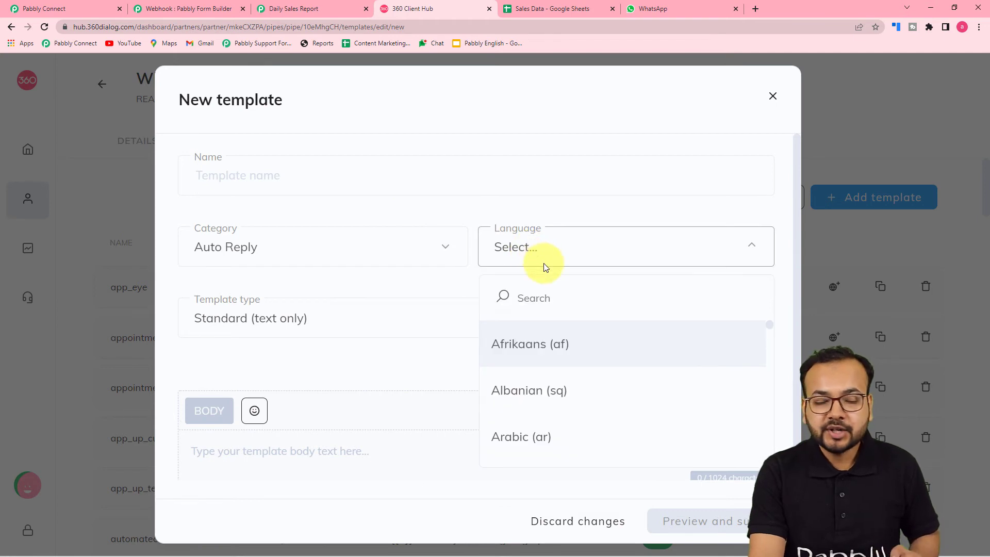
pyautogui.click(452, 202)
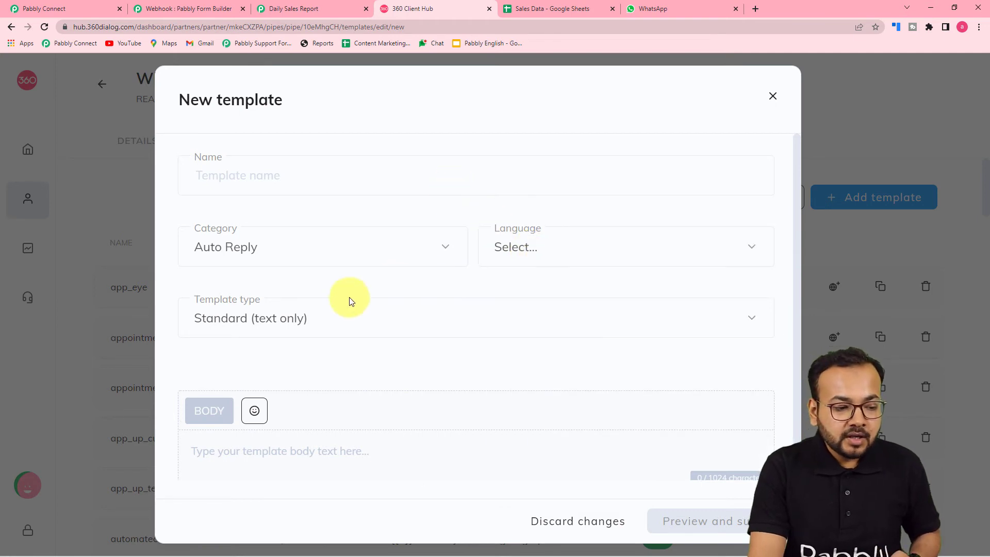
pyautogui.click(336, 327)
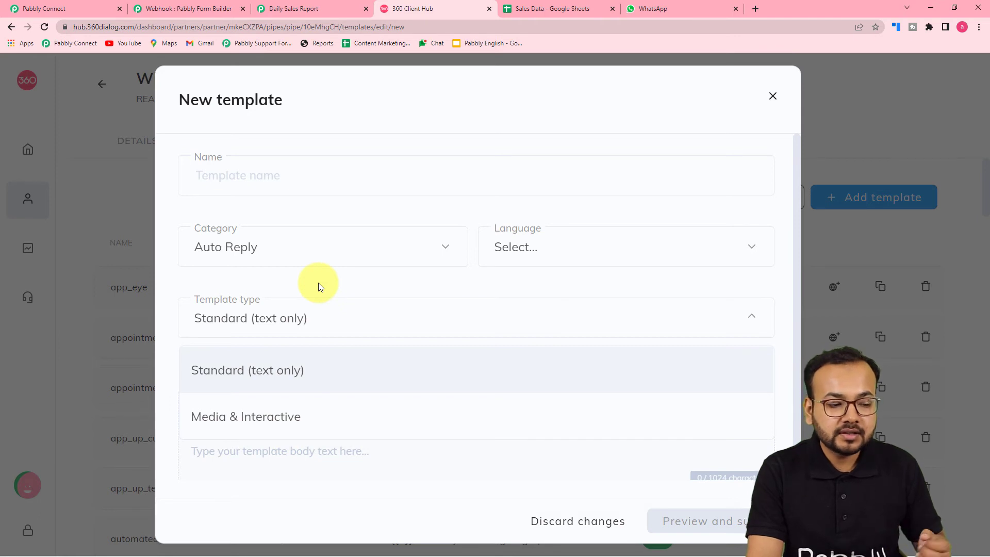
pyautogui.click(319, 287)
pyautogui.scroll(-1, 318, 287)
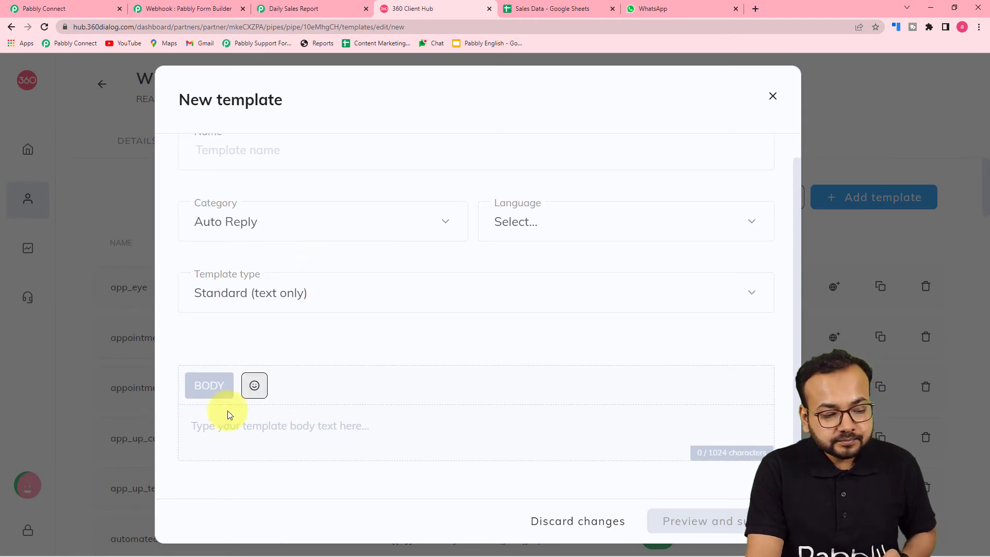
pyautogui.click(357, 440)
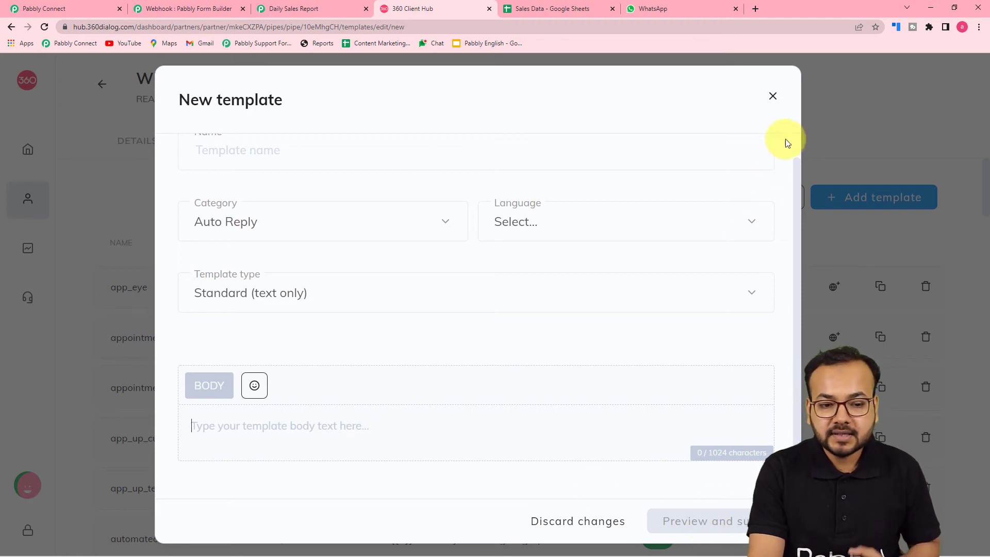
pyautogui.click(773, 98)
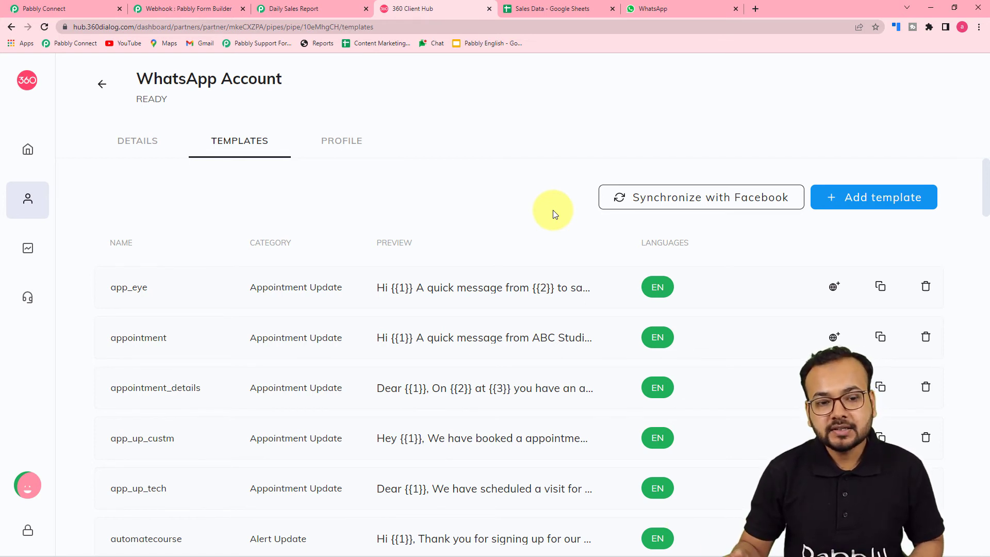
# Step: Look through the existing template list and open the app_eye preview to examine its numbered placeholders
pyautogui.scroll(-2, 553, 210)
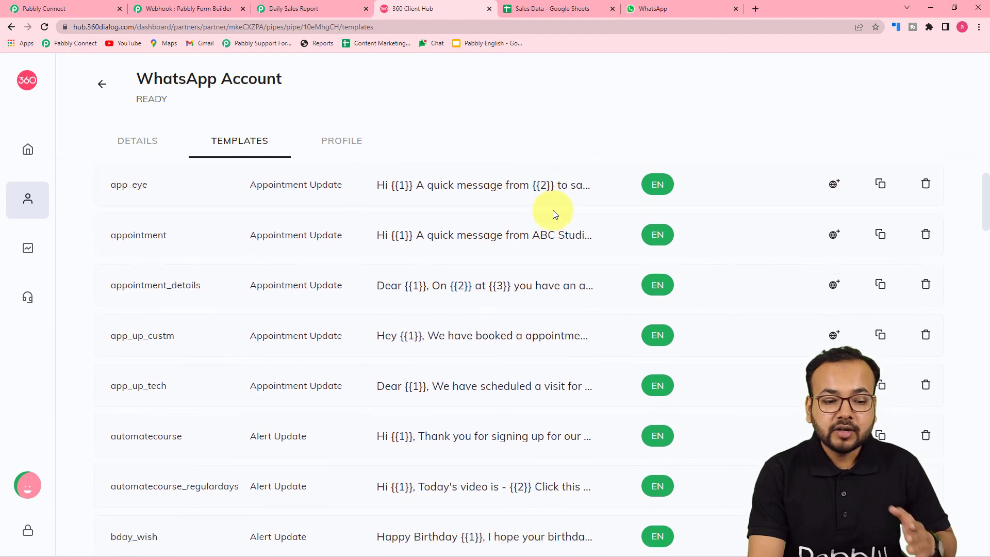
pyautogui.scroll(-4, 592, 242)
pyautogui.scroll(6, 570, 315)
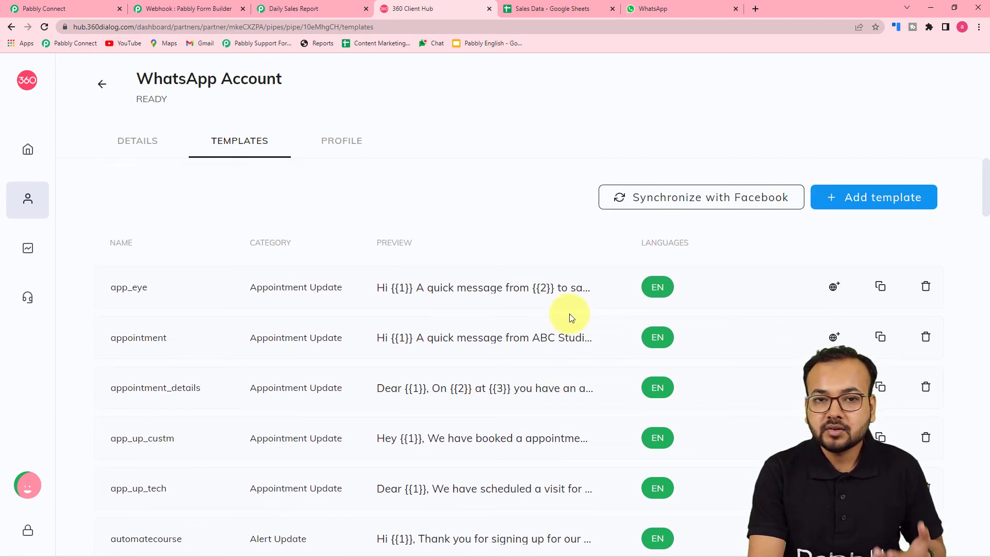
pyautogui.click(487, 284)
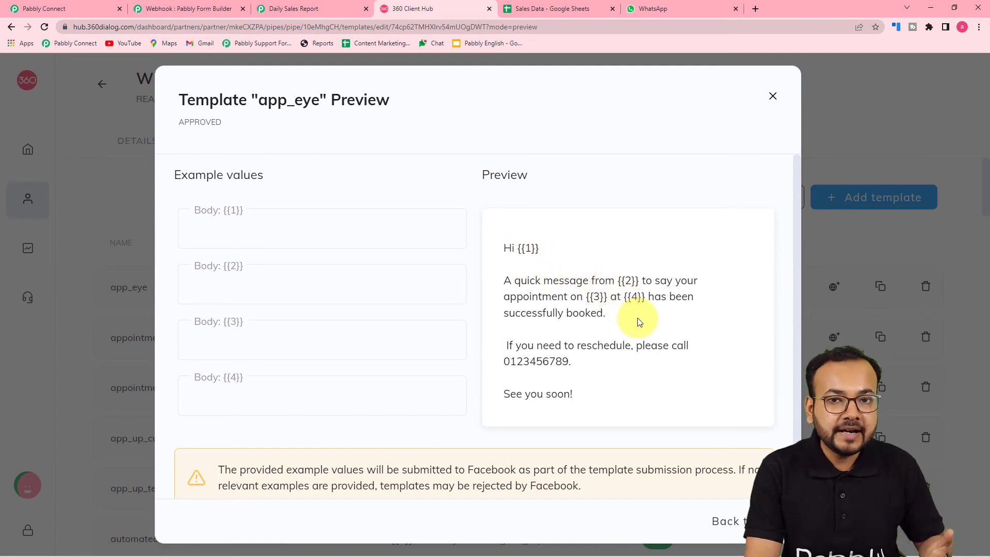
# Step: Return to Pabbly Connect and review the template, recipient mobile number and body fields of the Send Template Message action
pyautogui.click(90, 10)
pyautogui.scroll(-3, 248, 335)
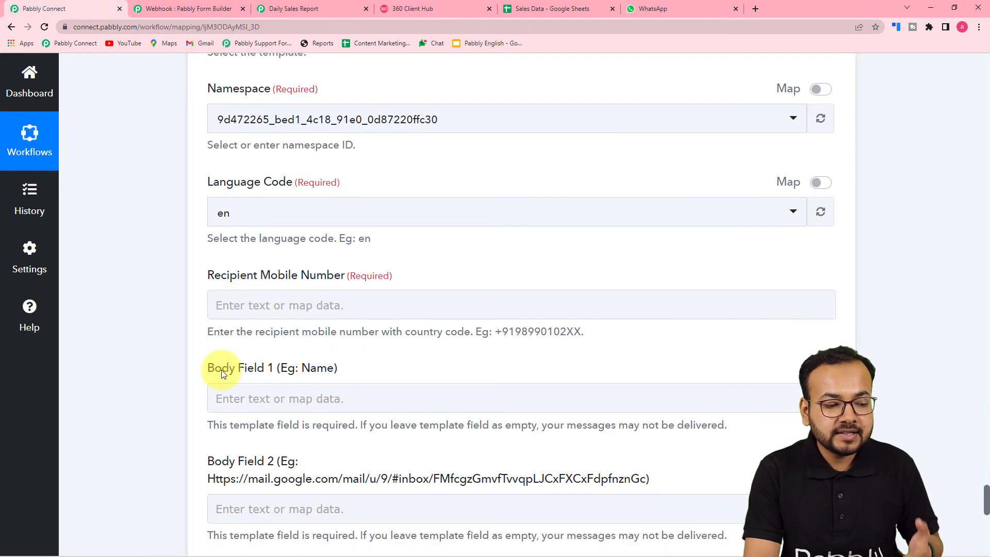
pyautogui.scroll(-2, 206, 376)
pyautogui.scroll(4, 161, 386)
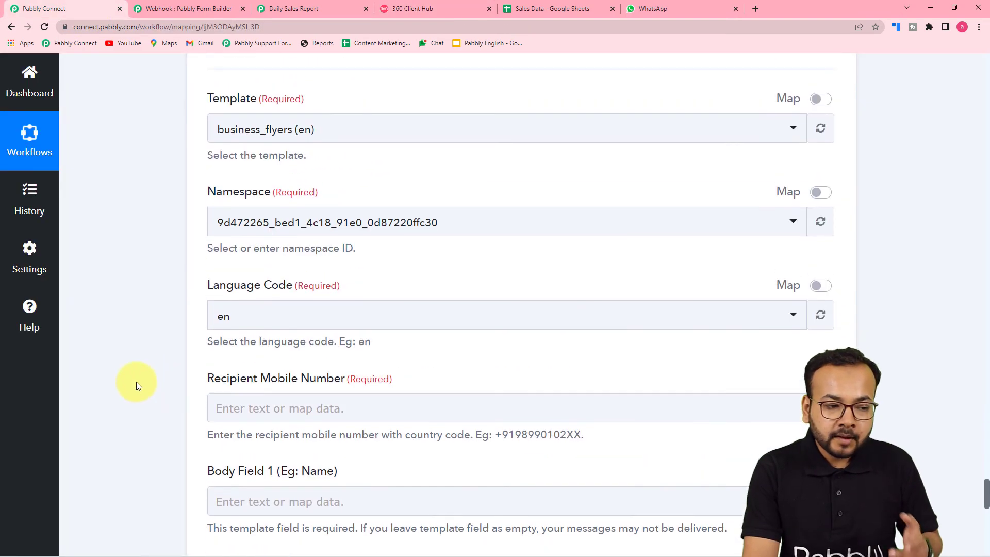
pyautogui.scroll(2, 123, 381)
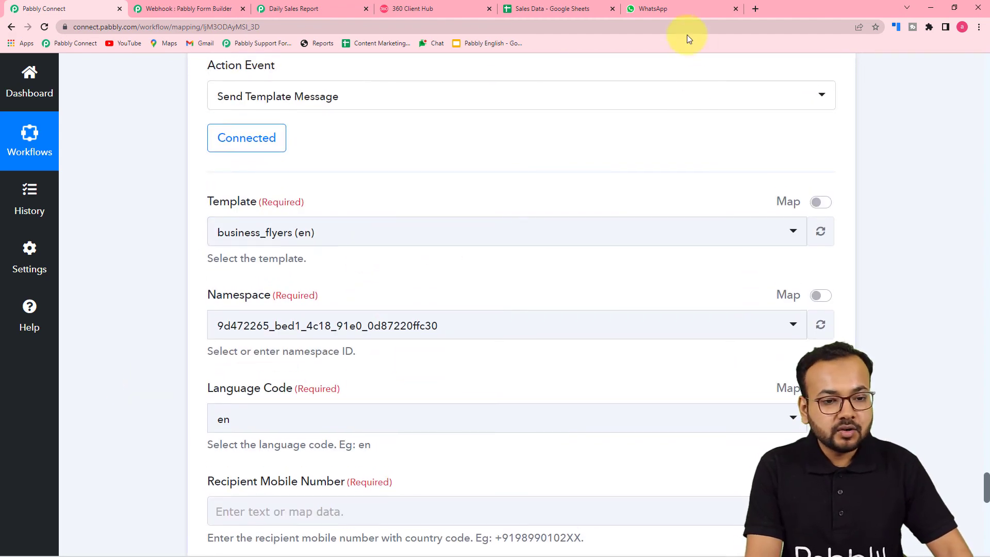
# Step: Check the sales_update template's name and preview in the 360 Client Hub, and select sales_update (en) as the template in Pabbly Connect
pyautogui.click(450, 9)
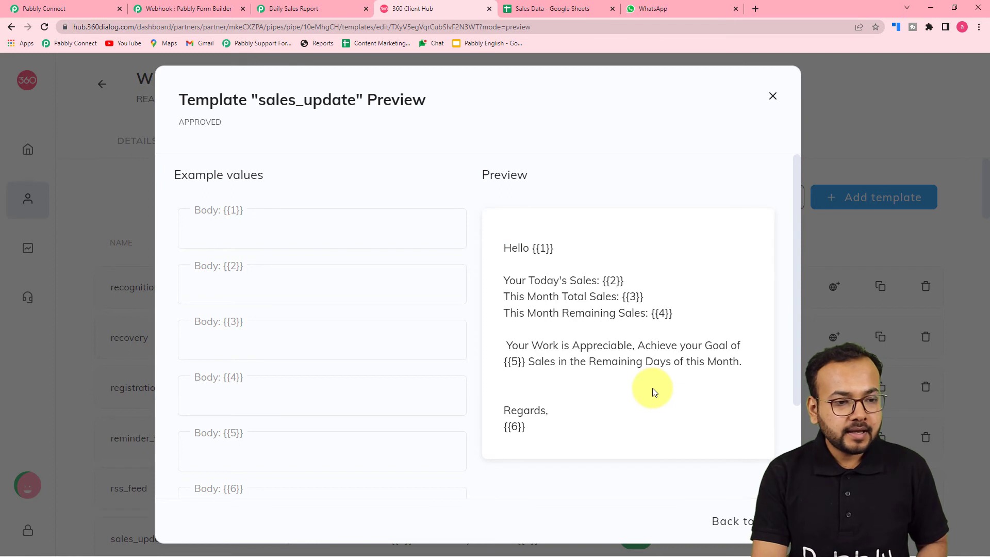
pyautogui.click(85, 6)
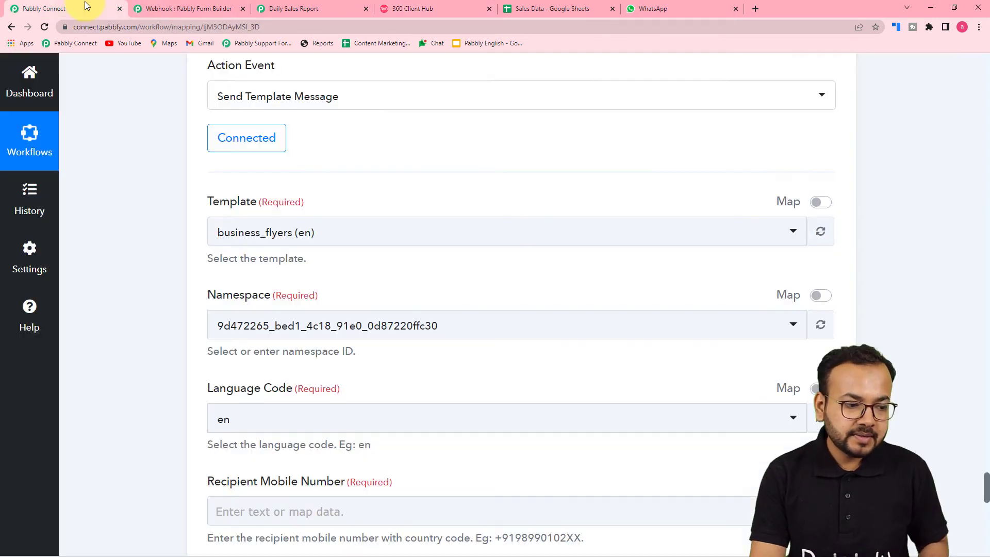
pyautogui.click(382, 247)
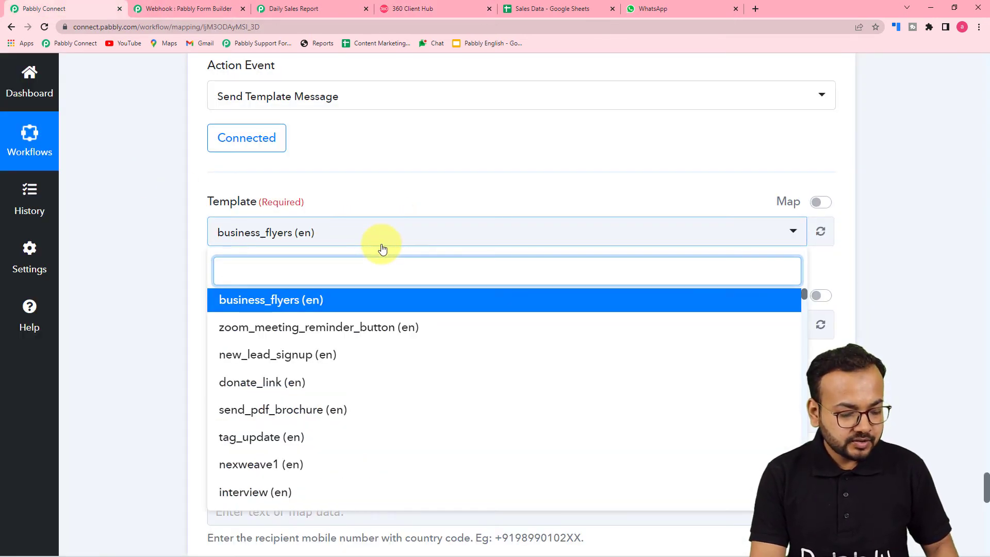
pyautogui.click(400, 9)
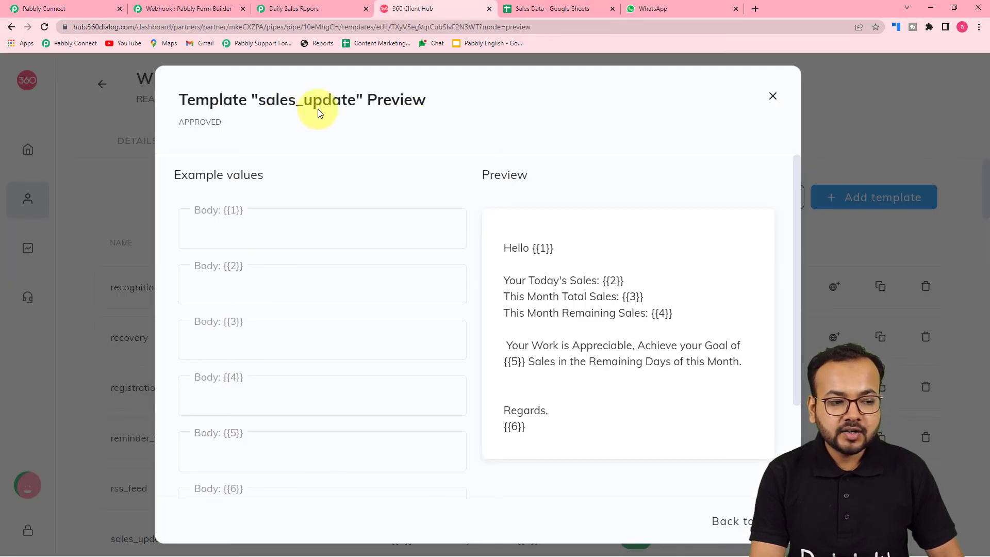
pyautogui.click(67, 9)
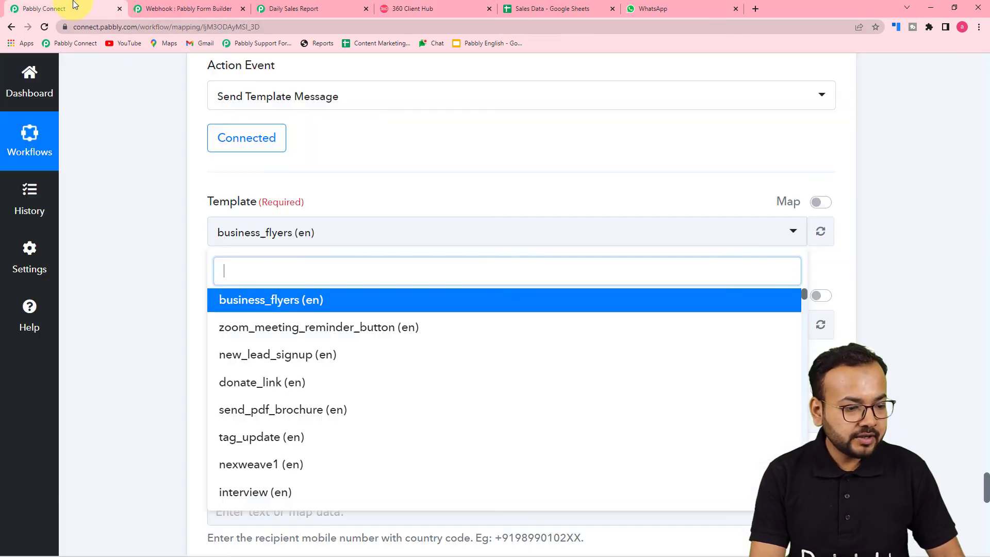
pyautogui.write('sa')
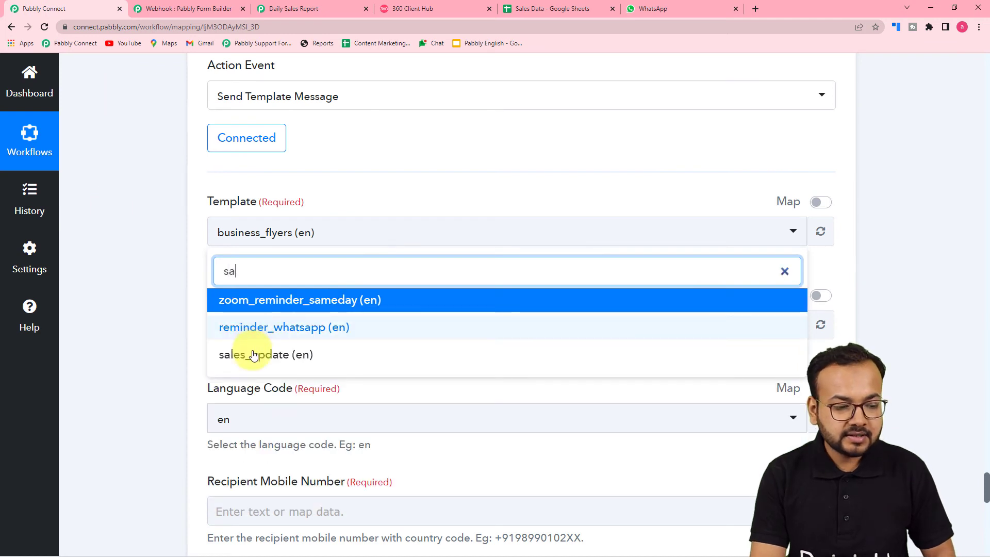
pyautogui.click(219, 345)
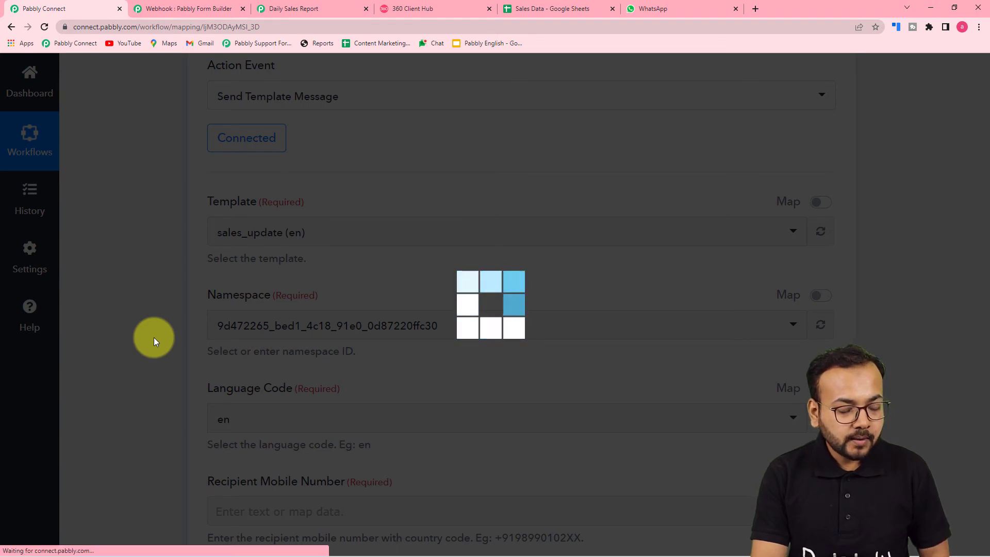
pyautogui.scroll(-2, 154, 337)
pyautogui.scroll(-3, 233, 341)
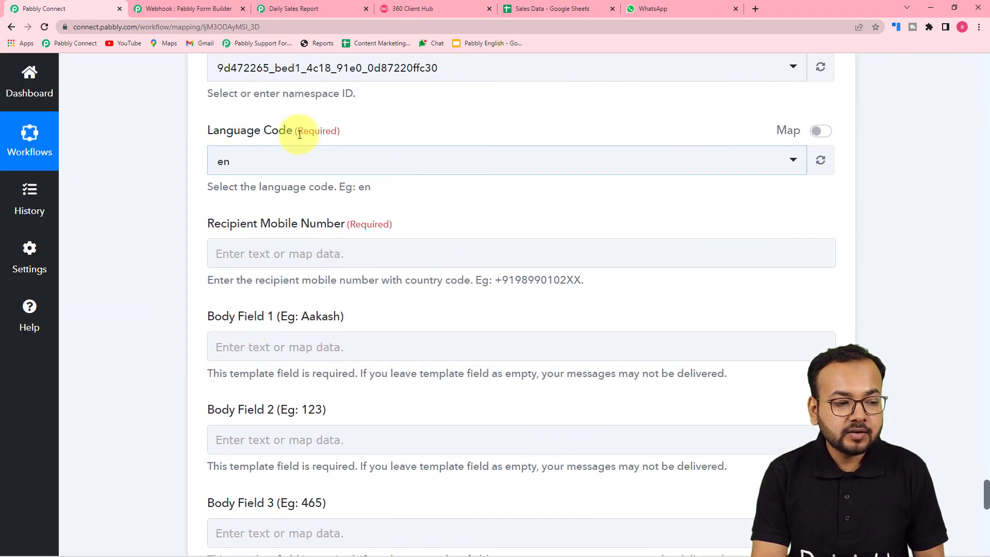
# Step: Review the recipient mobile number and body fields, and locate the phone number in the Lookup Spreadsheet Rows response
pyautogui.scroll(-1, 283, 193)
pyautogui.scroll(-2, 283, 193)
pyautogui.scroll(2, 382, 270)
pyautogui.click(304, 202)
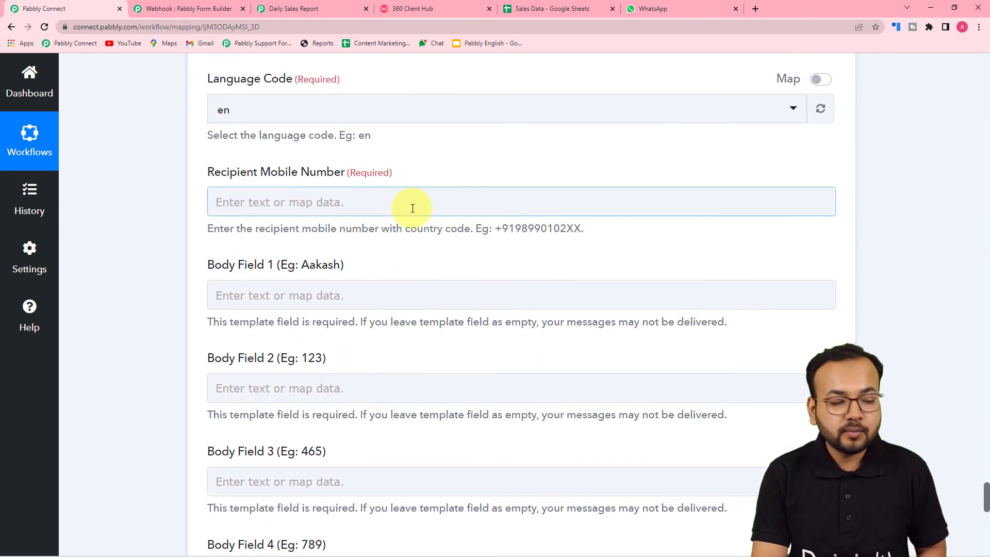
pyautogui.scroll(2, 413, 208)
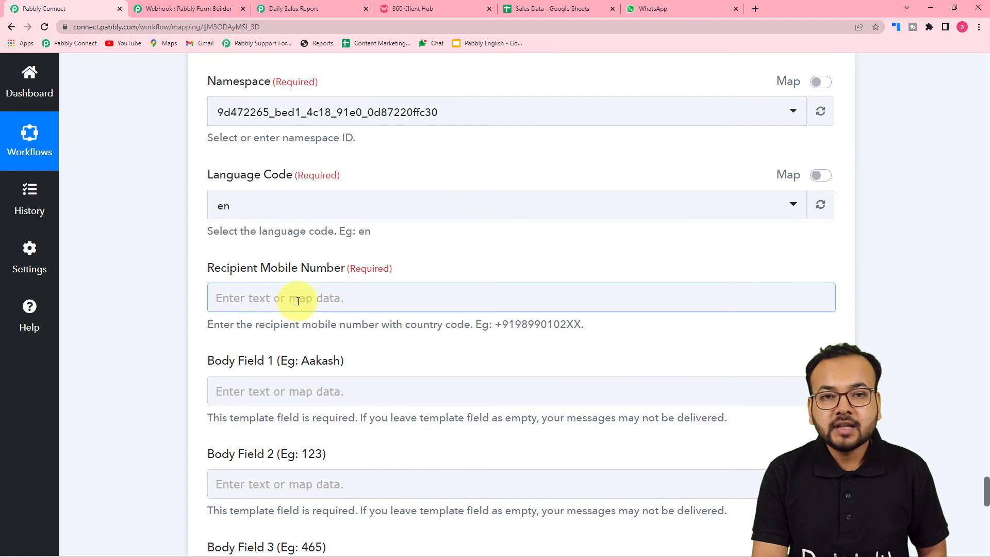
pyautogui.scroll(-1, 344, 305)
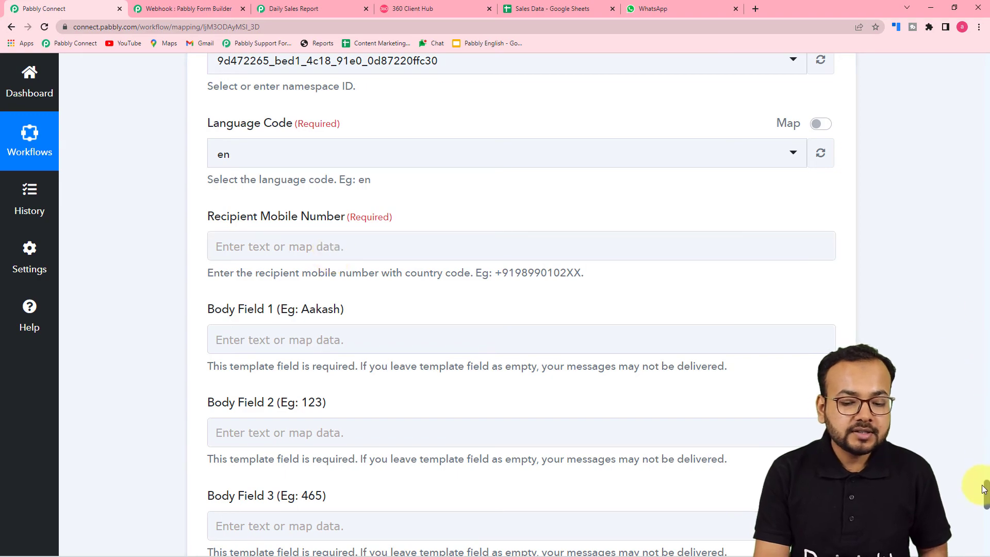
pyautogui.moveTo(986, 490); pyautogui.dragTo(986, 477)
pyautogui.moveTo(986, 410); pyautogui.dragTo(986, 279)
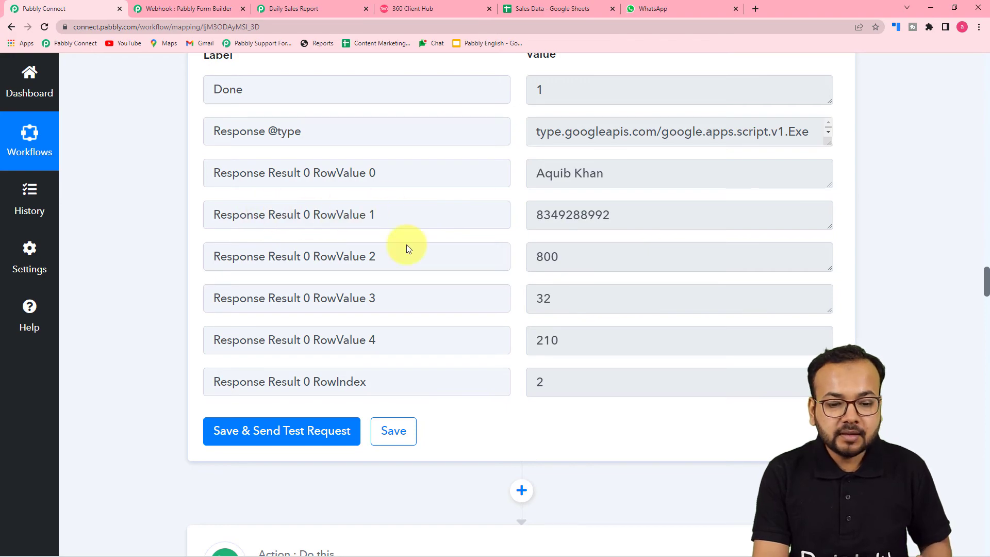
pyautogui.moveTo(986, 274); pyautogui.dragTo(986, 488)
# Step: Map the Recipient Mobile Number to Response Result 0 RowValue 1 from the step 3 Lookup Spreadsheet Rows response
pyautogui.click(260, 227)
pyautogui.scroll(-5, 257, 224)
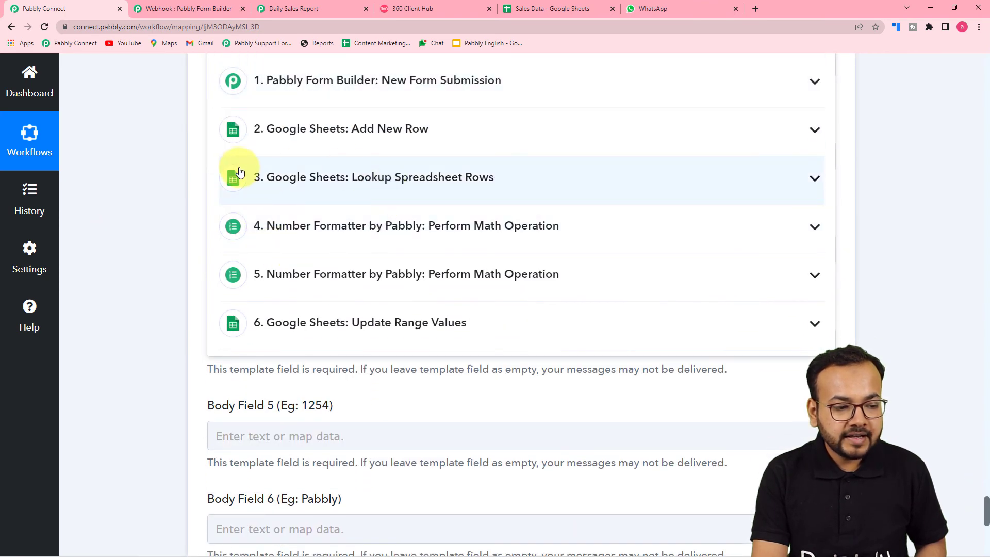
pyautogui.click(411, 187)
pyautogui.scroll(-3, 376, 317)
pyautogui.scroll(-2, 392, 340)
pyautogui.click(433, 324)
pyautogui.click(544, 269)
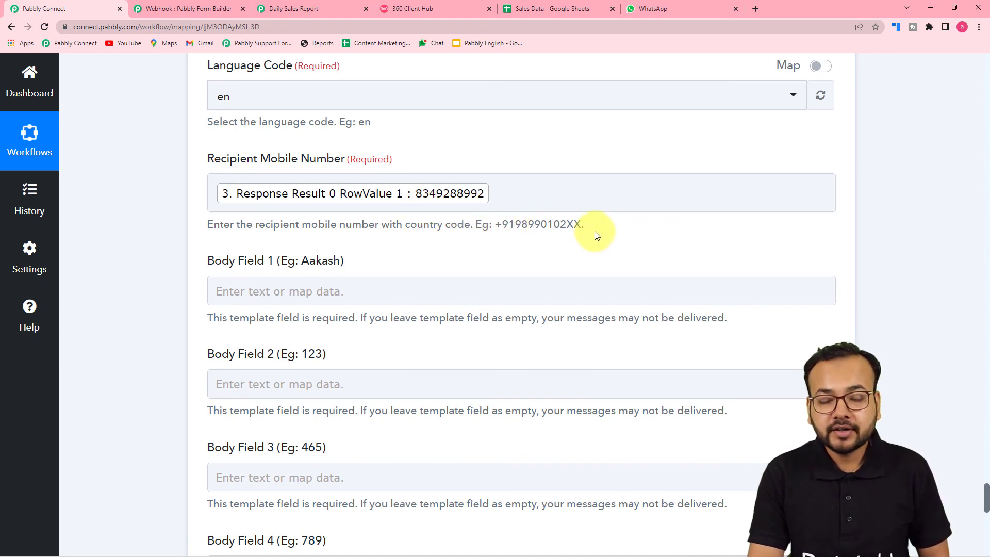
# Step: Add the country code +91 before the mapped value in the Recipient Mobile Number
pyautogui.click(216, 200)
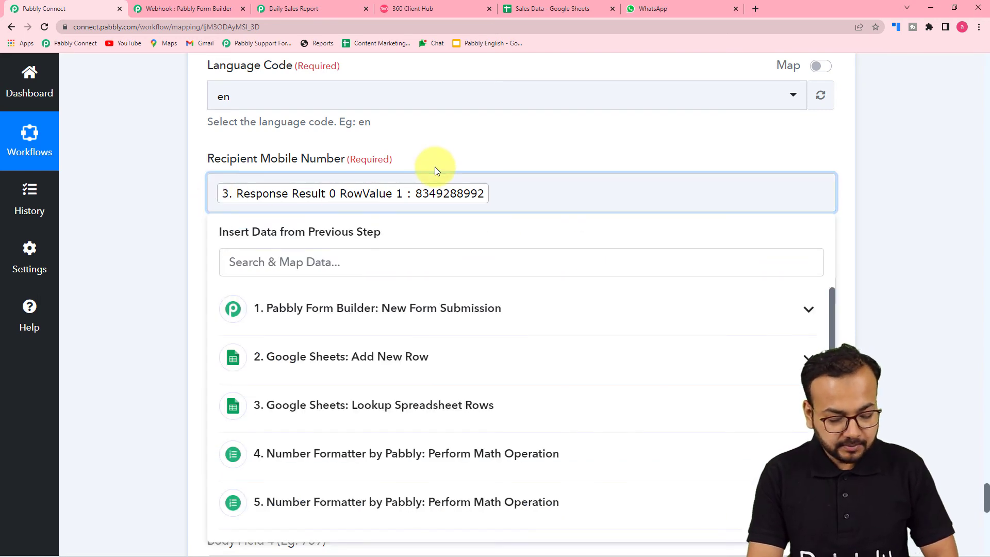
pyautogui.write('+91')
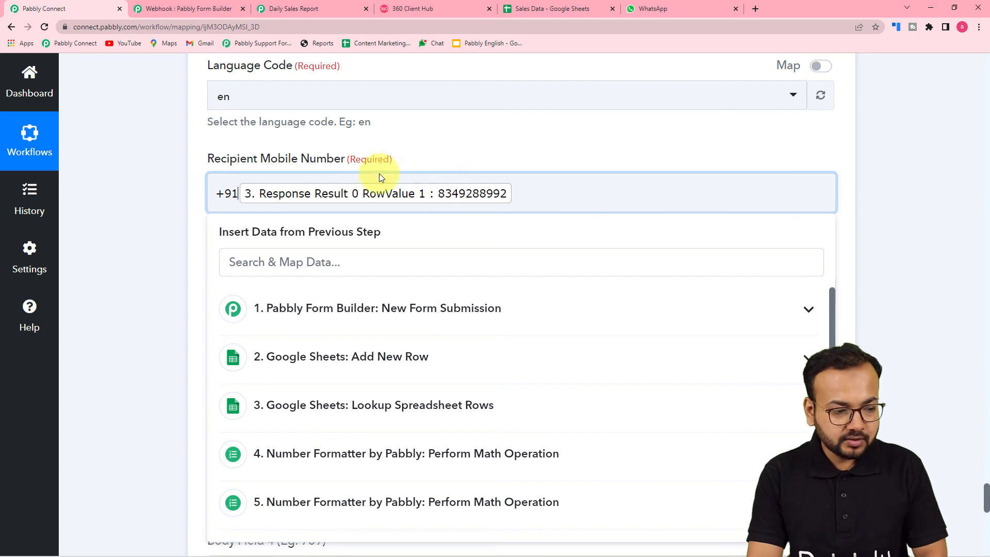
pyautogui.click(167, 199)
# Step: Check placeholder {{1}} in the sales_update preview and map Body Field 1 to Team Member Name (10) from the form submission
pyautogui.scroll(-3, 168, 200)
pyautogui.click(283, 133)
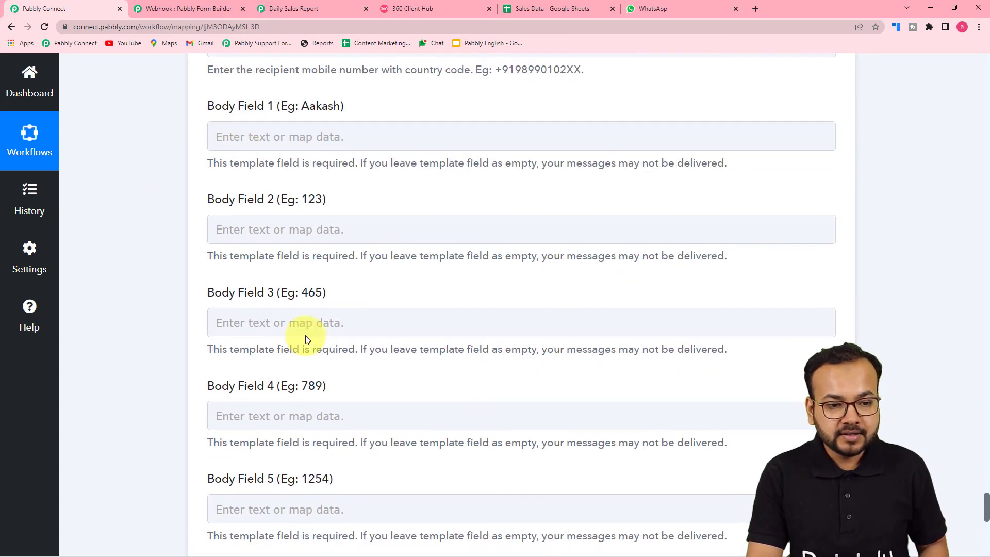
pyautogui.click(432, 9)
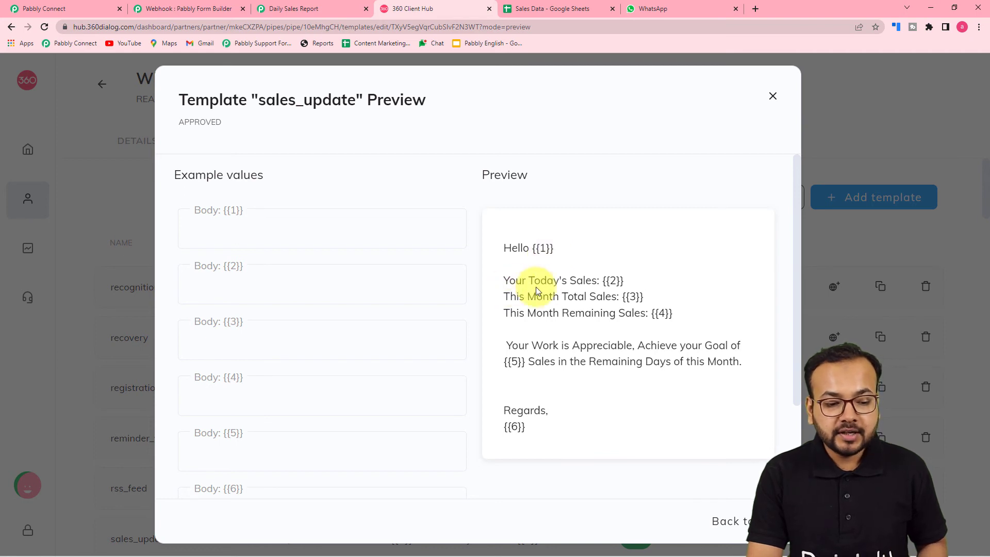
pyautogui.click(98, 9)
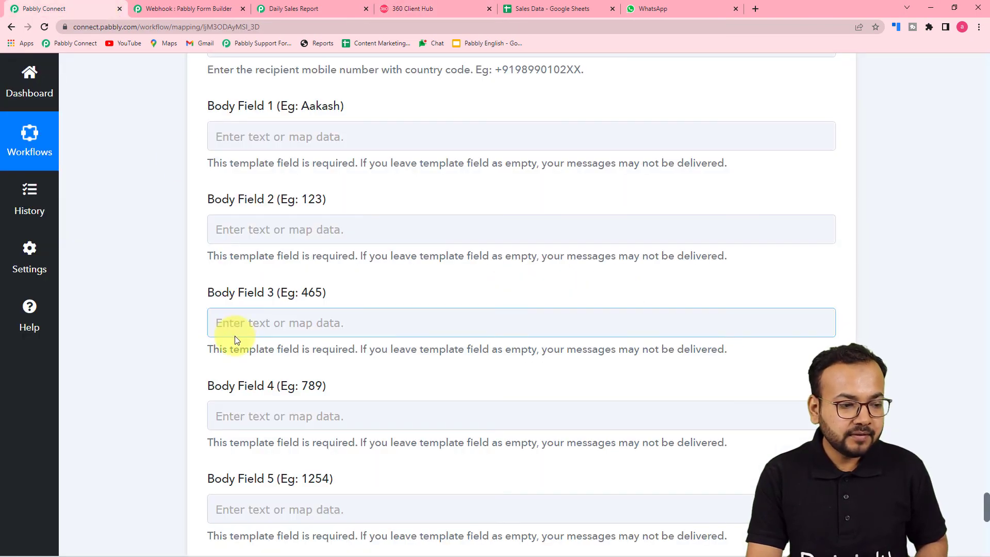
pyautogui.click(317, 139)
pyautogui.scroll(-3, 545, 100)
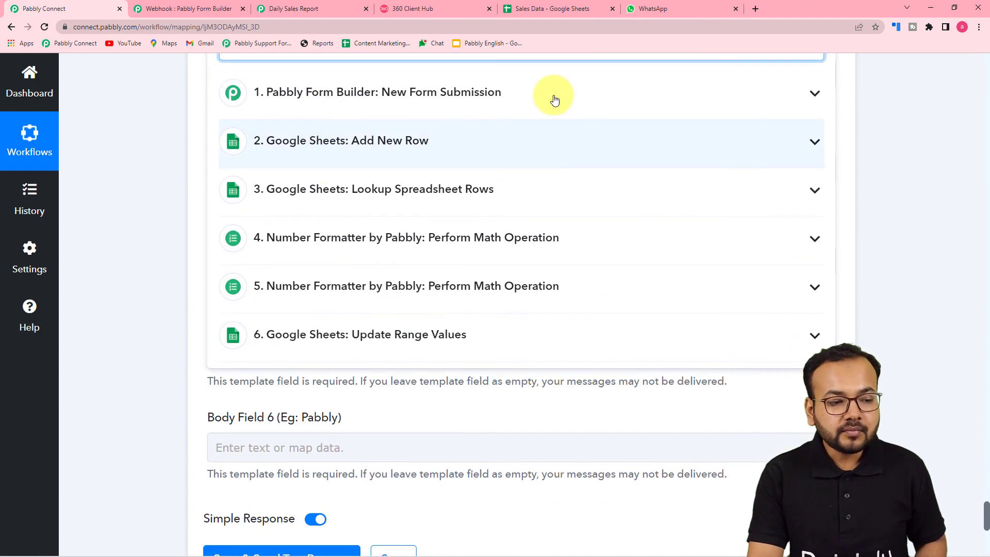
pyautogui.click(482, 103)
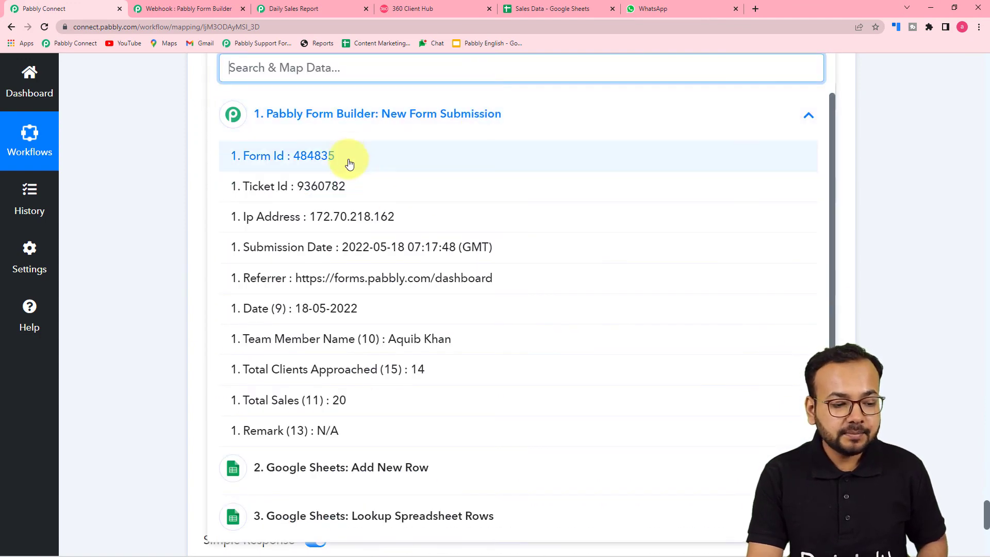
pyautogui.click(367, 339)
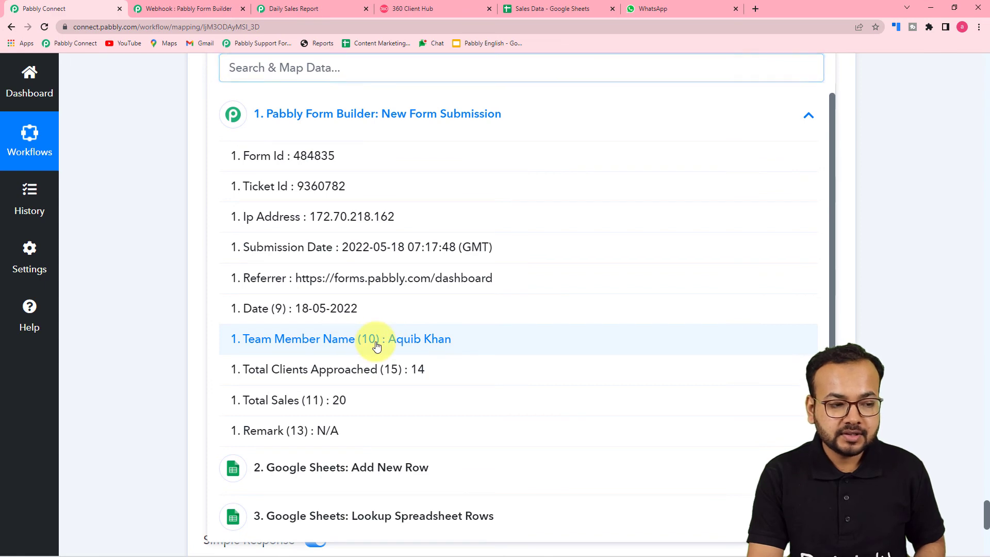
pyautogui.click(122, 221)
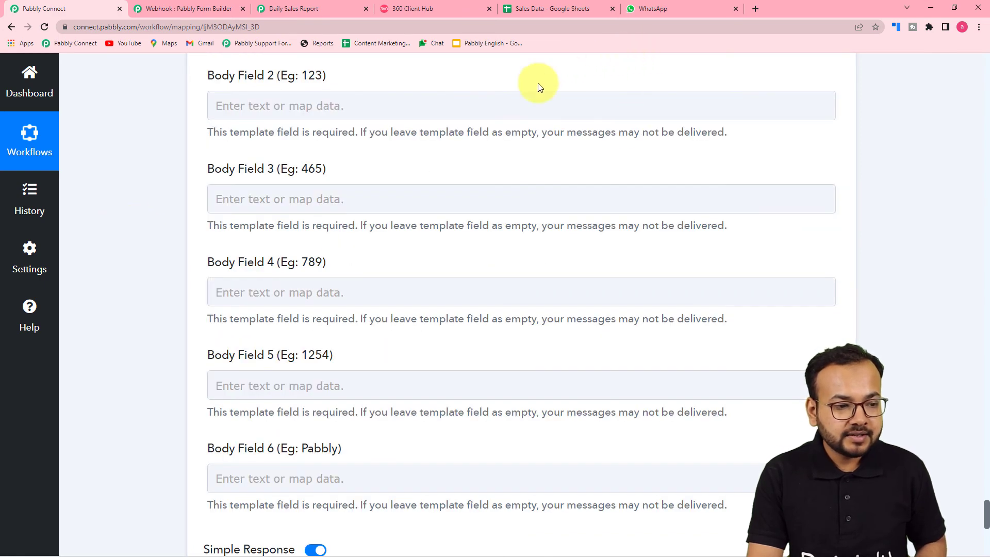
# Step: Check placeholder {{2}} in the sales_update preview and map Body Field 2 to Total Sales (11) from the form submission
pyautogui.scroll(3, 537, 83)
pyautogui.click(460, 10)
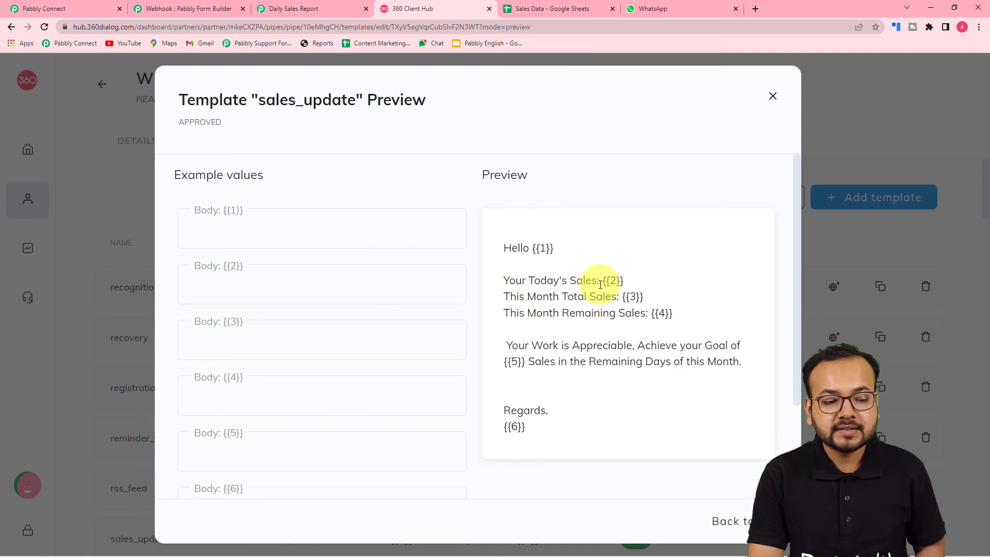
pyautogui.click(95, 4)
pyautogui.click(322, 259)
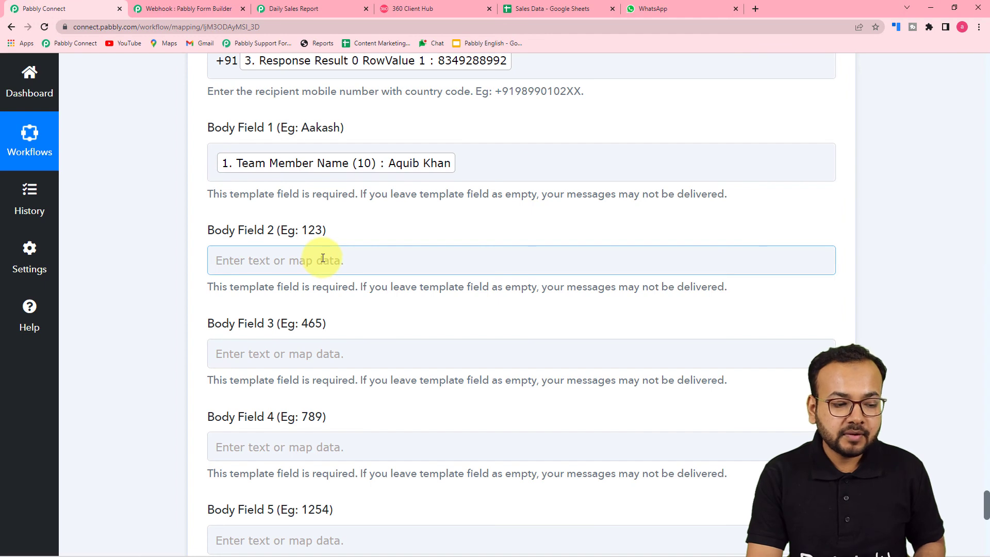
pyautogui.scroll(-3, 319, 261)
pyautogui.click(343, 104)
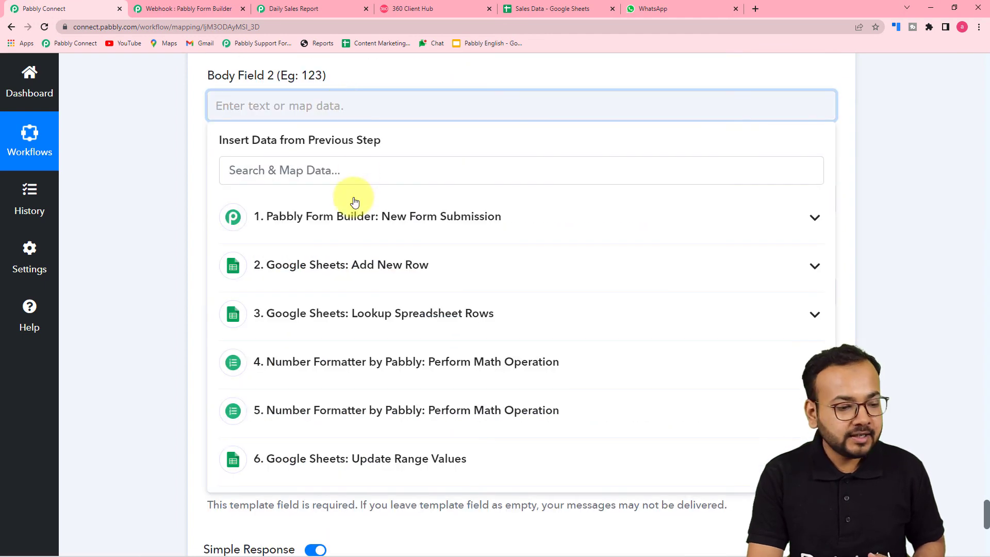
pyautogui.click(355, 207)
pyautogui.scroll(-2, 384, 472)
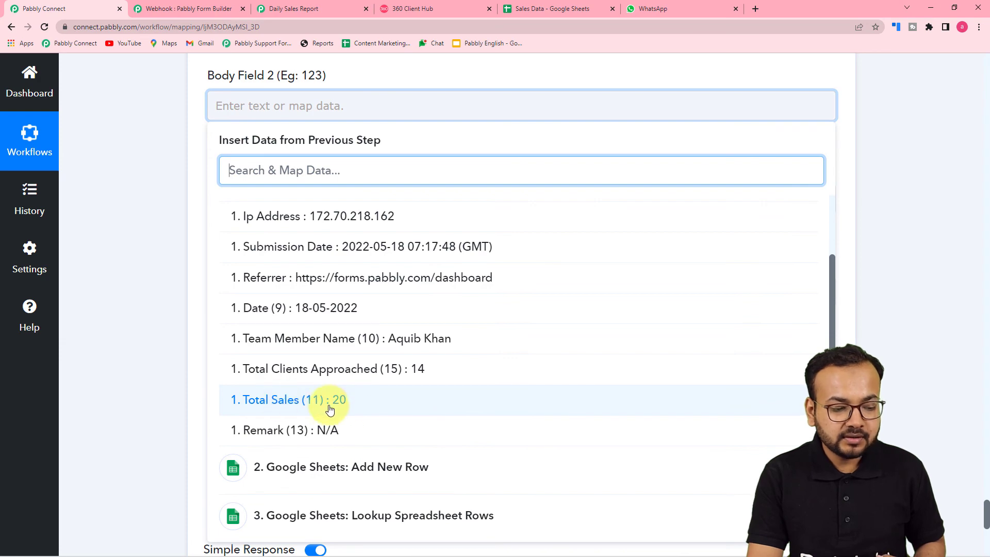
pyautogui.click(283, 400)
pyautogui.click(182, 282)
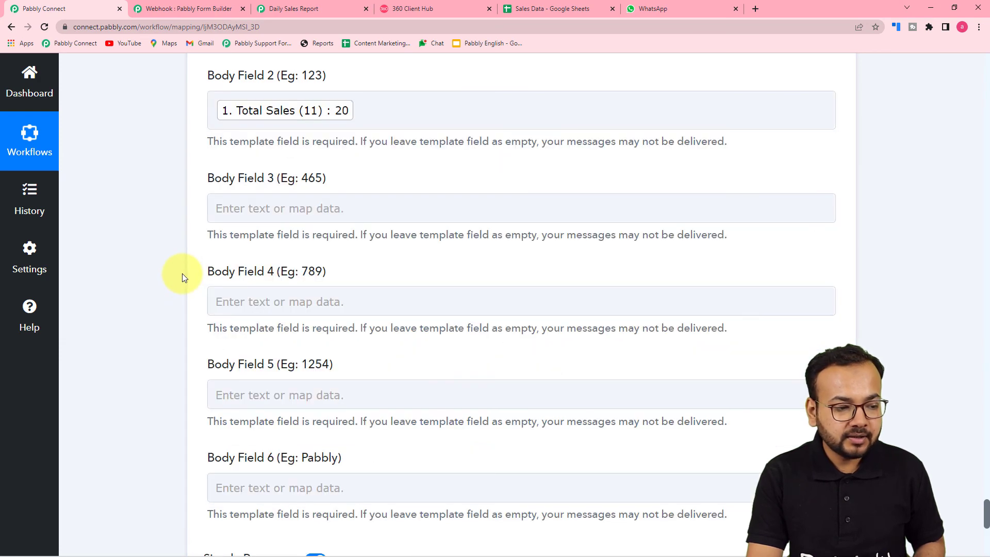
# Step: Check placeholder {{3}} in the sales_update preview and map Body Field 3 to the Result of the step 4 Number Formatter
pyautogui.scroll(-2, 184, 278)
pyautogui.click(477, 13)
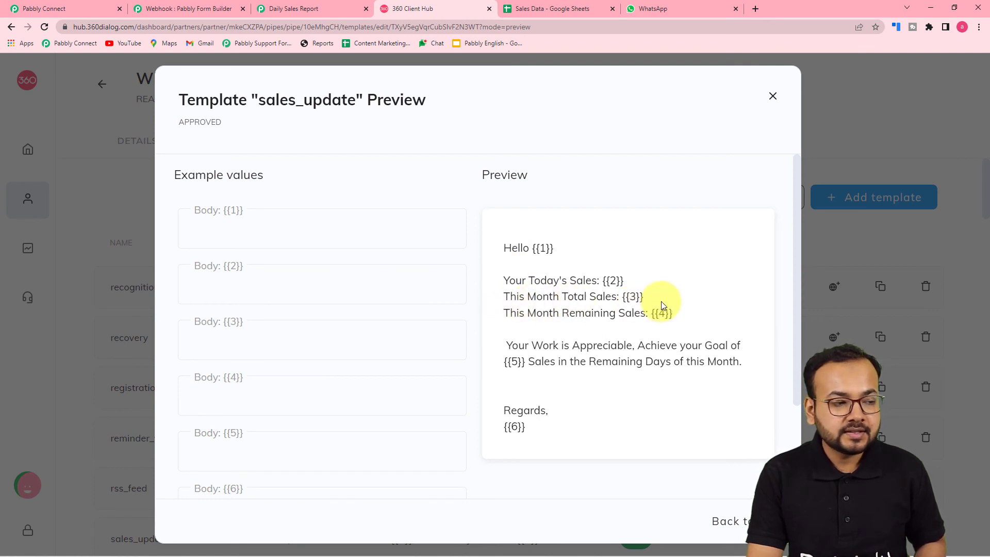
pyautogui.click(78, 5)
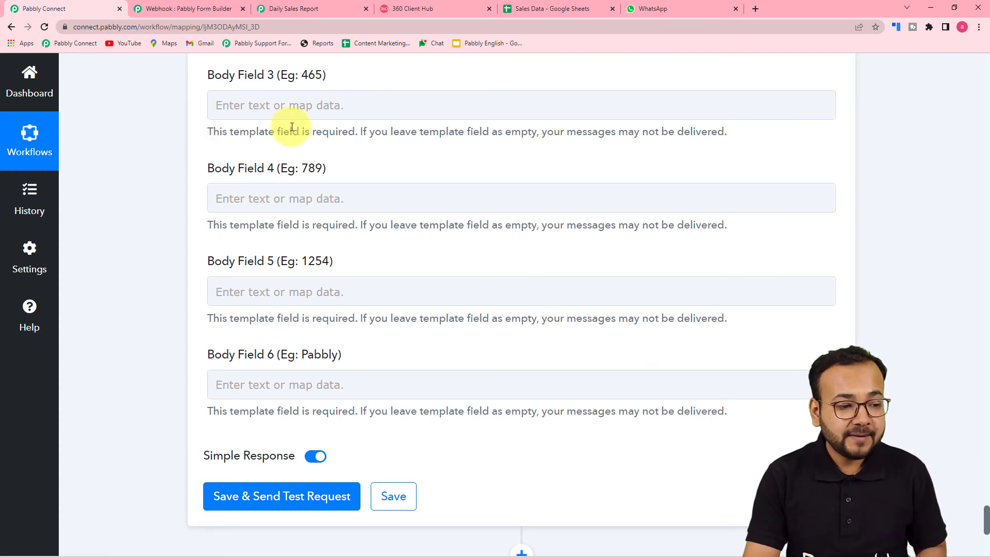
pyautogui.click(295, 109)
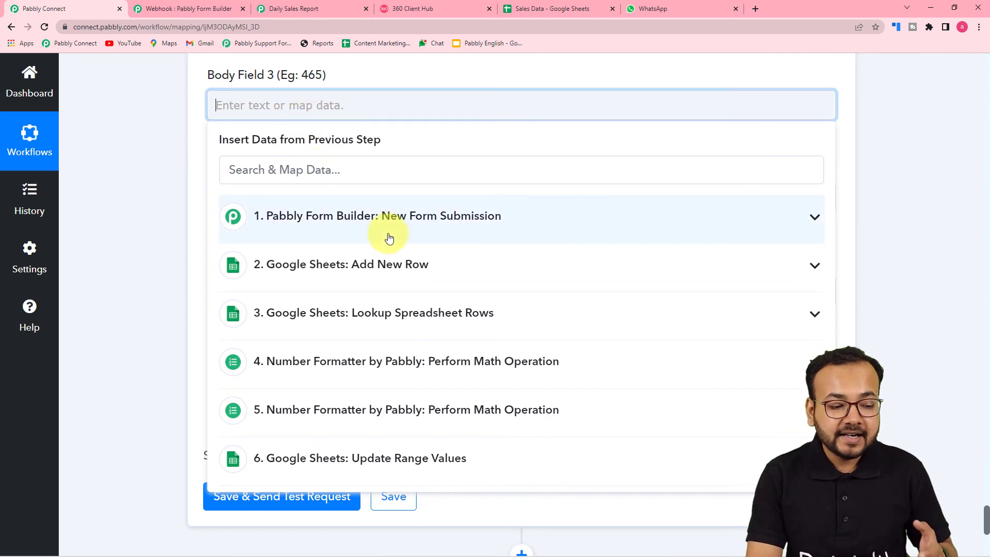
pyautogui.scroll(-2, 387, 233)
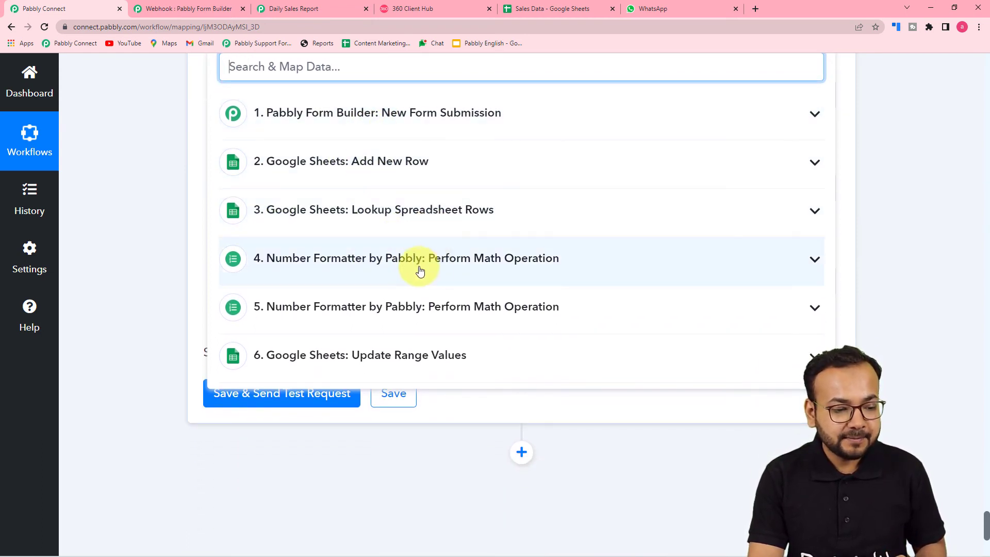
pyautogui.click(328, 266)
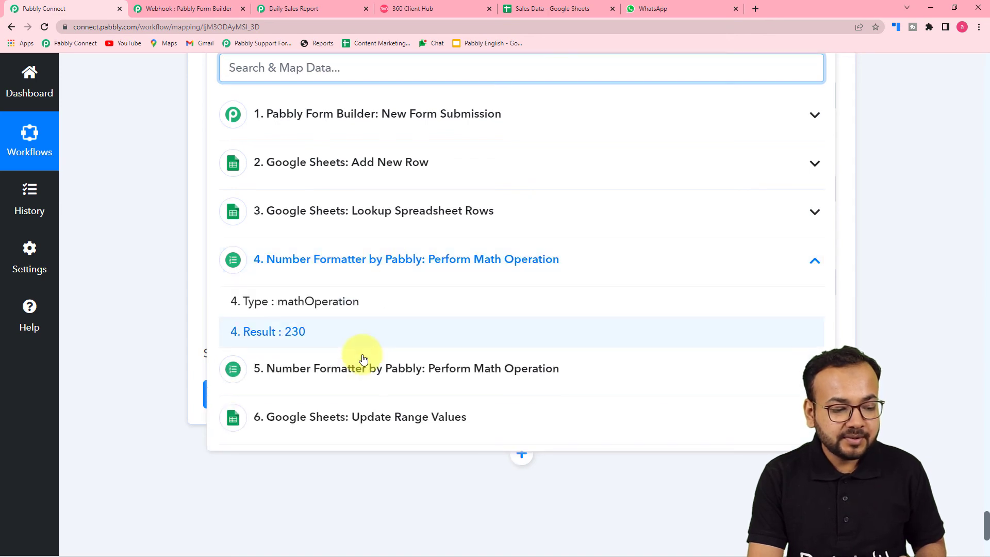
pyautogui.click(279, 332)
pyautogui.scroll(2, 544, 73)
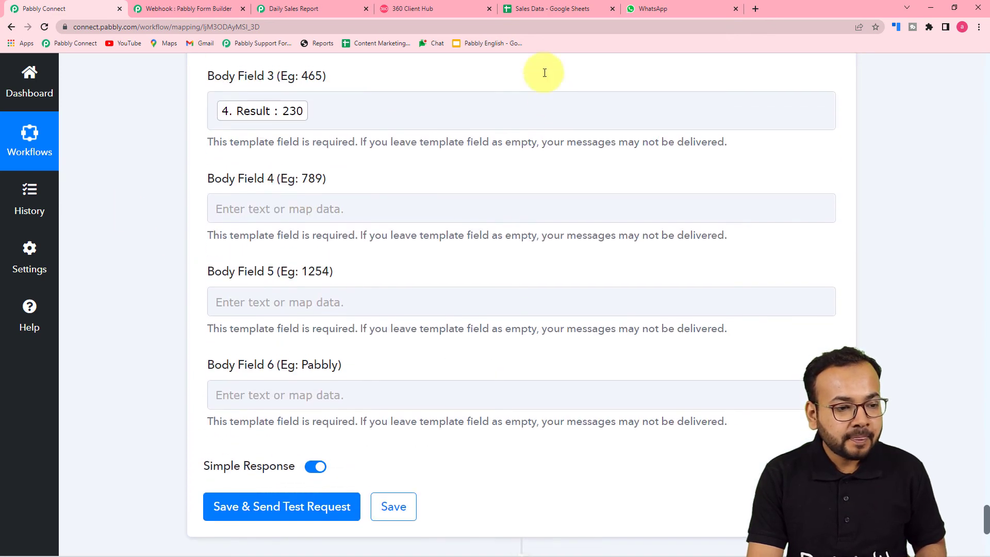
# Step: Check placeholder {{4}} in the sales_update preview and map Body Field 4 to the Result of the step 5 Number Formatter
pyautogui.click(421, 7)
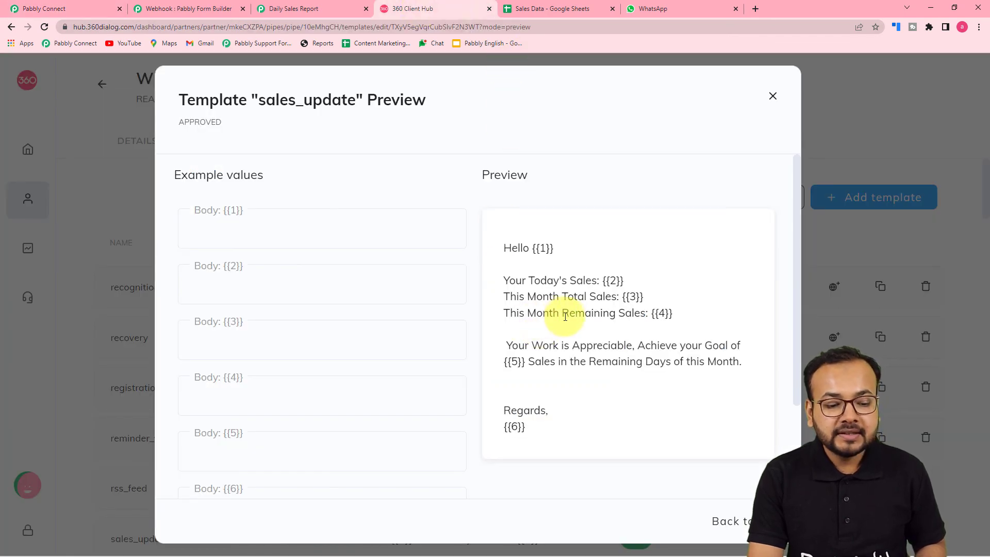
pyautogui.click(46, 9)
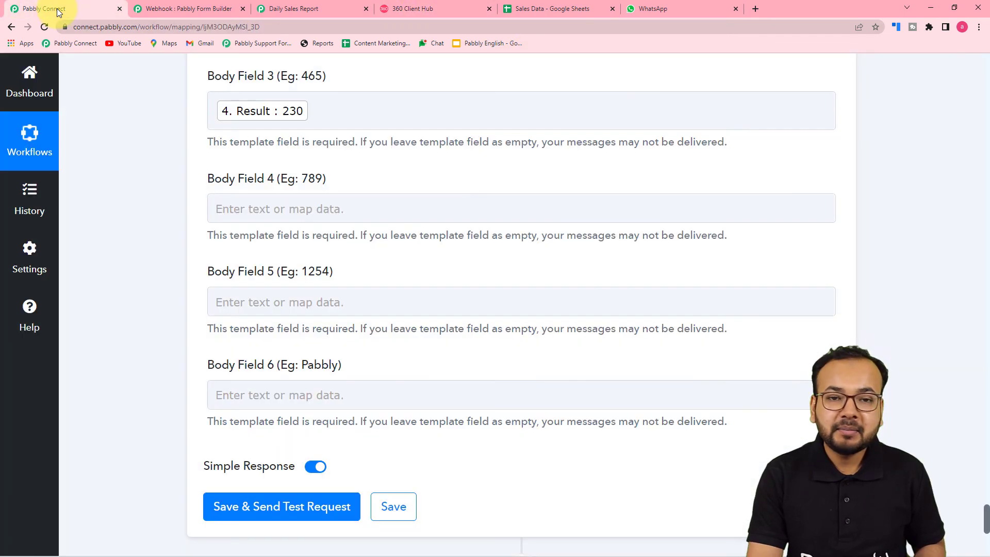
pyautogui.click(268, 211)
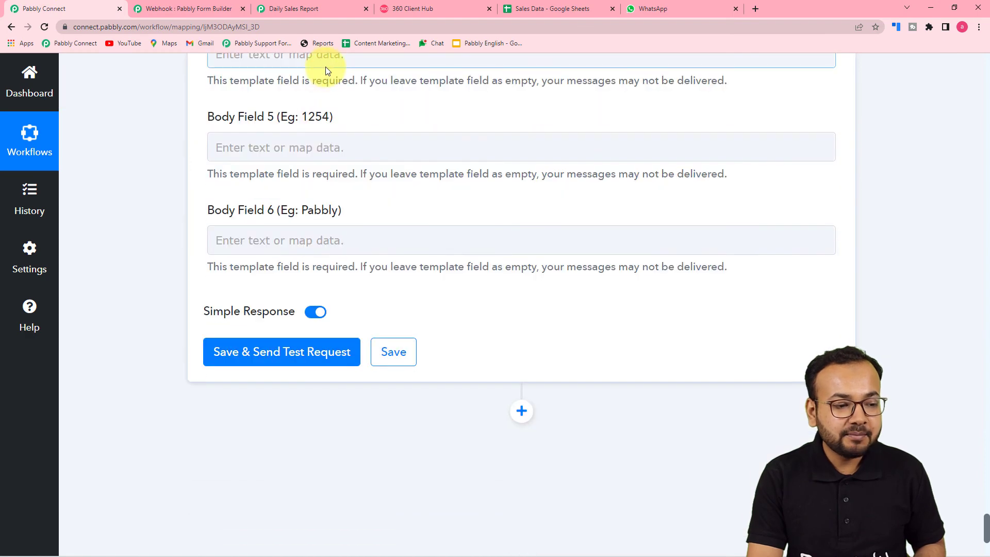
pyautogui.click(351, 370)
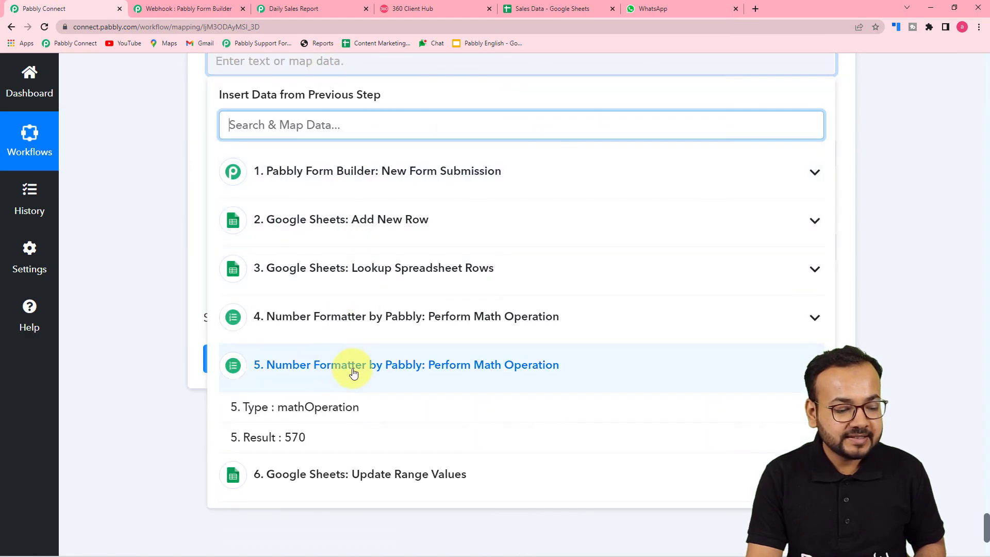
pyautogui.click(307, 439)
pyautogui.click(173, 231)
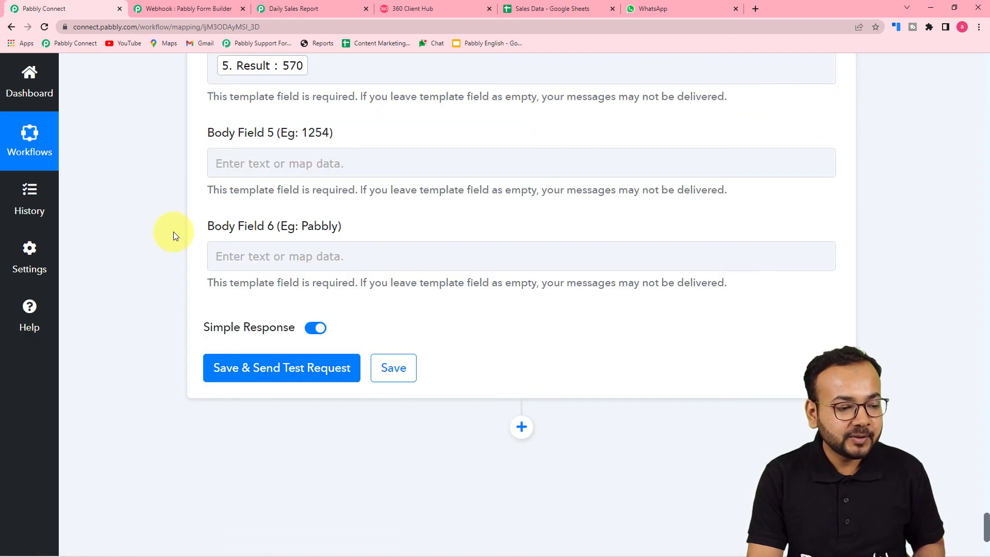
# Step: Check placeholder {{5}} in the sales_update preview and map Body Field 5 to Response Result 0 RowValue 2 from Lookup Spreadsheet Rows
pyautogui.click(437, 5)
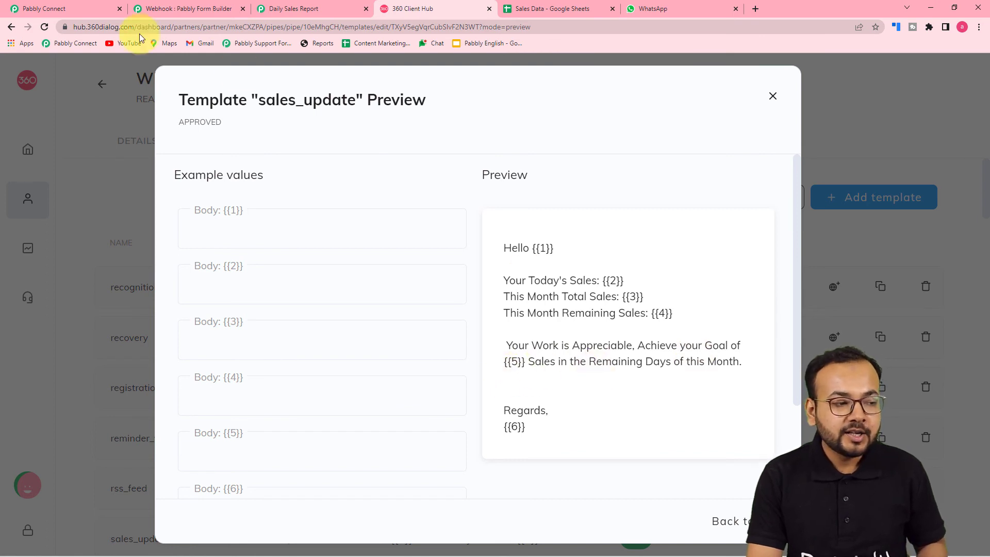
pyautogui.click(85, 8)
pyautogui.click(292, 153)
pyautogui.scroll(-4, 340, 163)
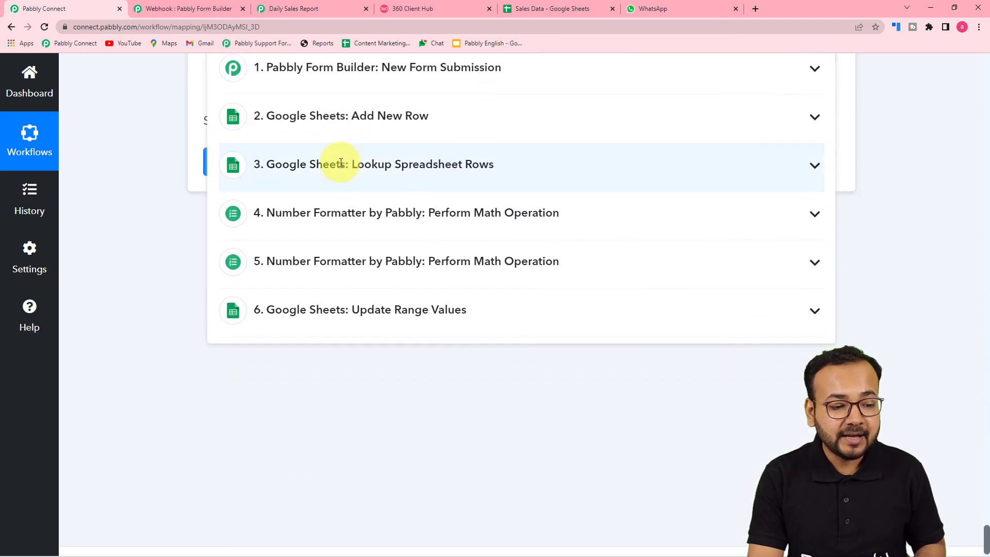
pyautogui.click(388, 176)
pyautogui.scroll(-5, 393, 194)
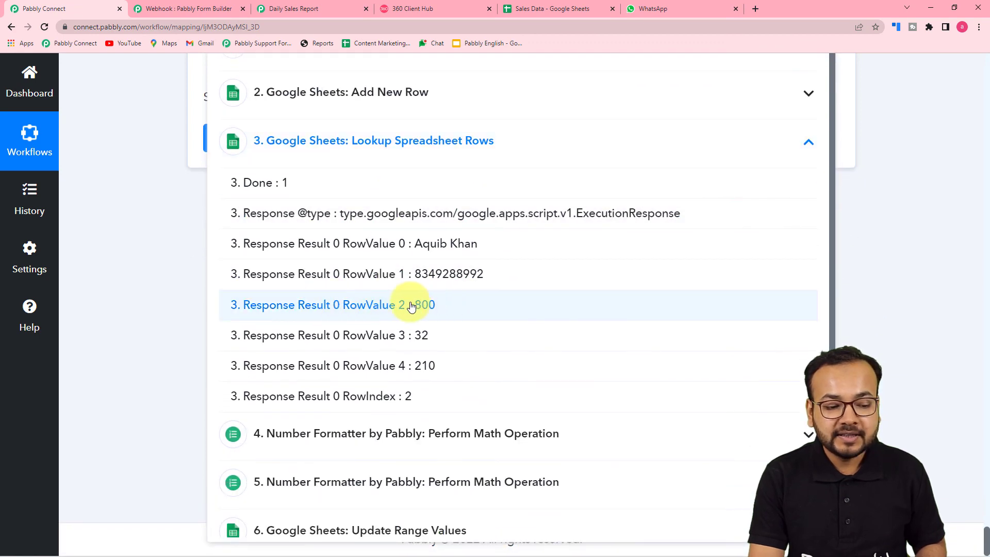
pyautogui.click(369, 309)
pyautogui.click(128, 185)
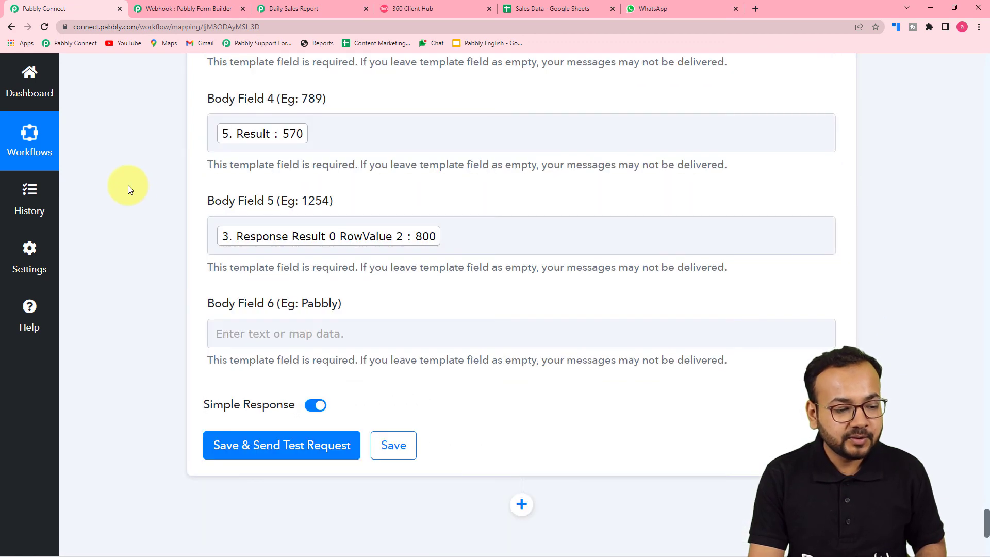
# Step: Check placeholder {{6}} in the sales_update preview and set Body Field 6 to Team Pabbly
pyautogui.scroll(-1, 128, 185)
pyautogui.click(407, 8)
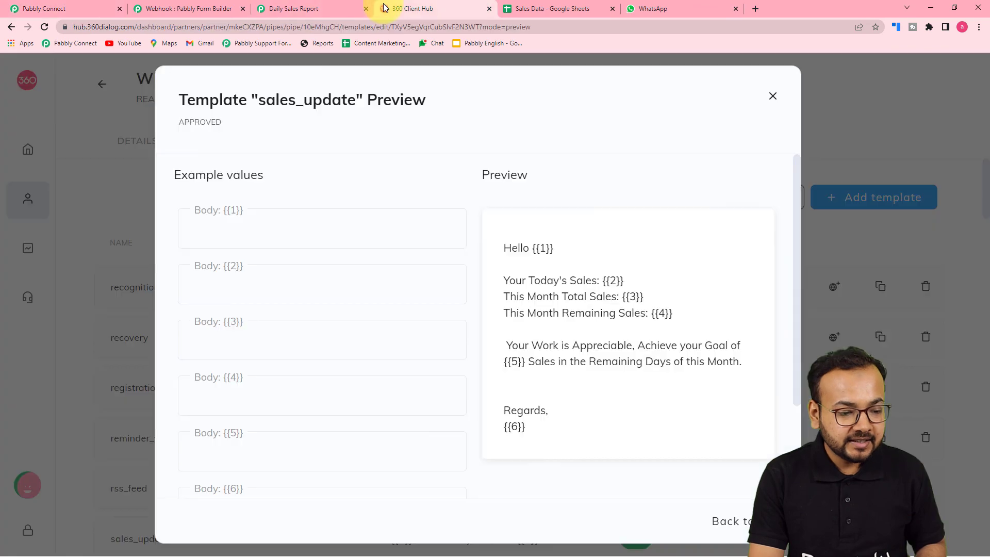
pyautogui.click(100, 8)
pyautogui.click(307, 230)
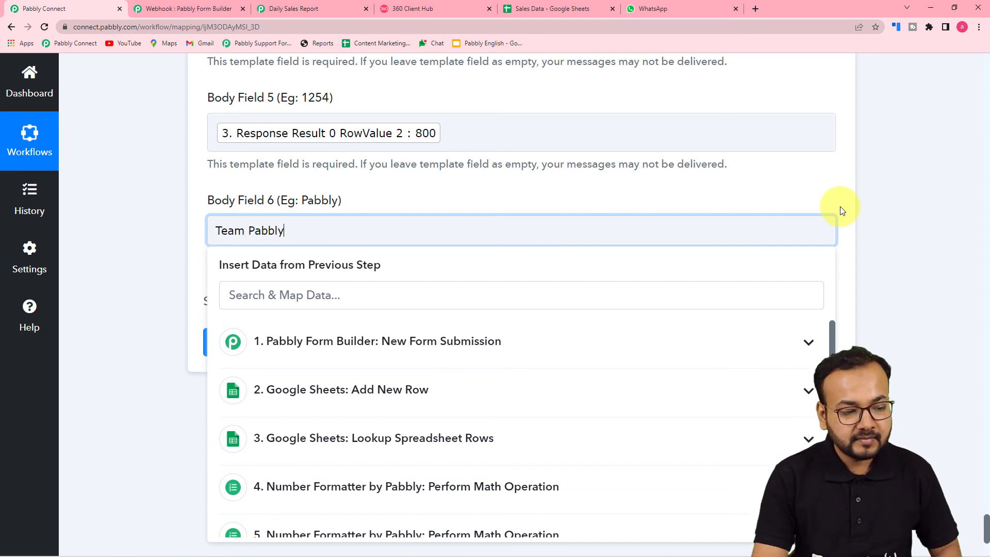
pyautogui.click(392, 182)
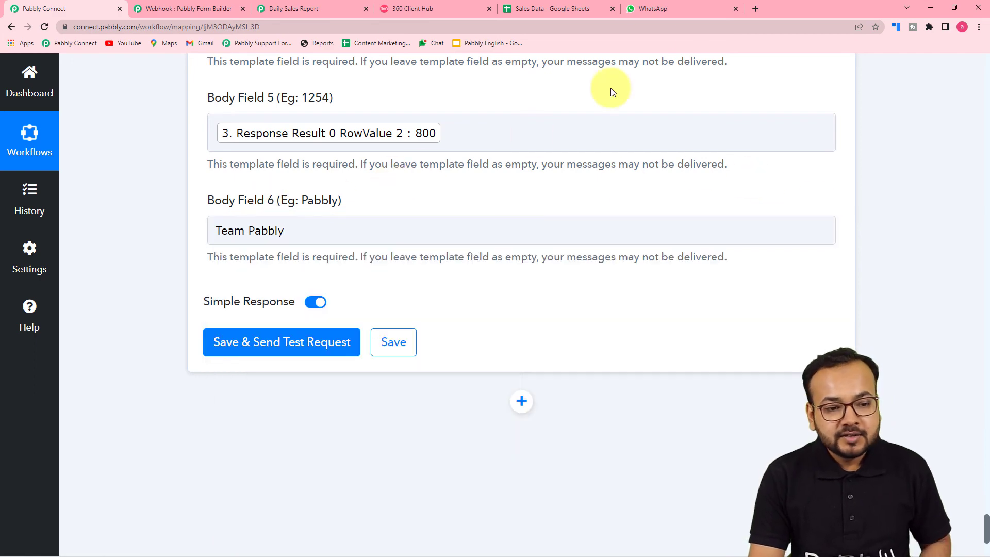
# Step: Review the recipient number and mapped body fields, checking the WhatsApp Web inbox first, and save and send the 360Dialog test request
pyautogui.click(655, 9)
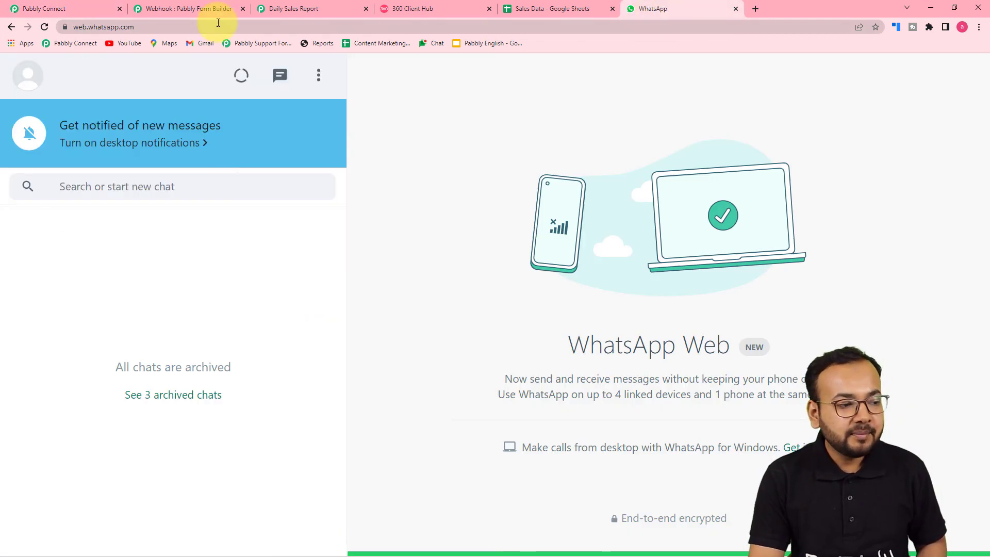
pyautogui.click(95, 10)
pyautogui.scroll(6, 154, 185)
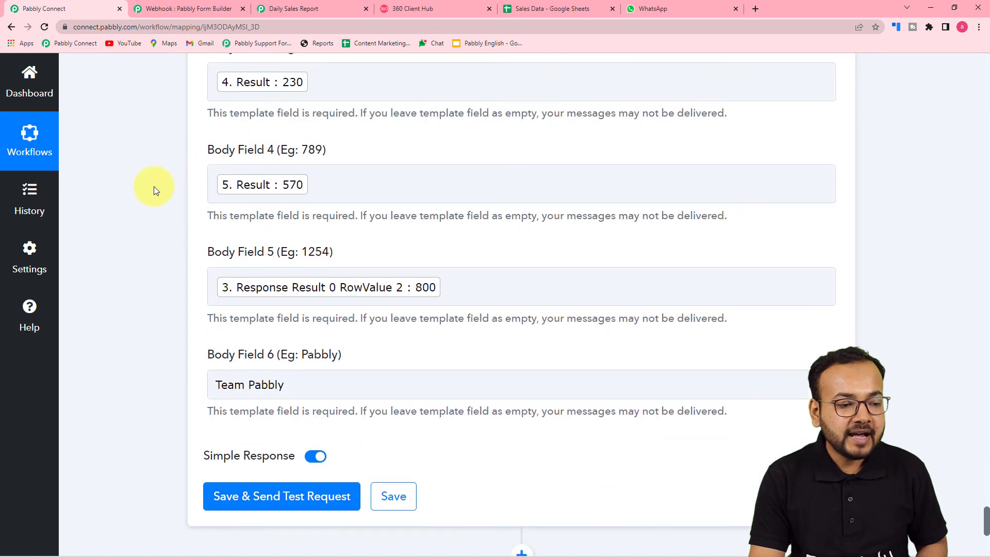
pyautogui.scroll(5, 153, 187)
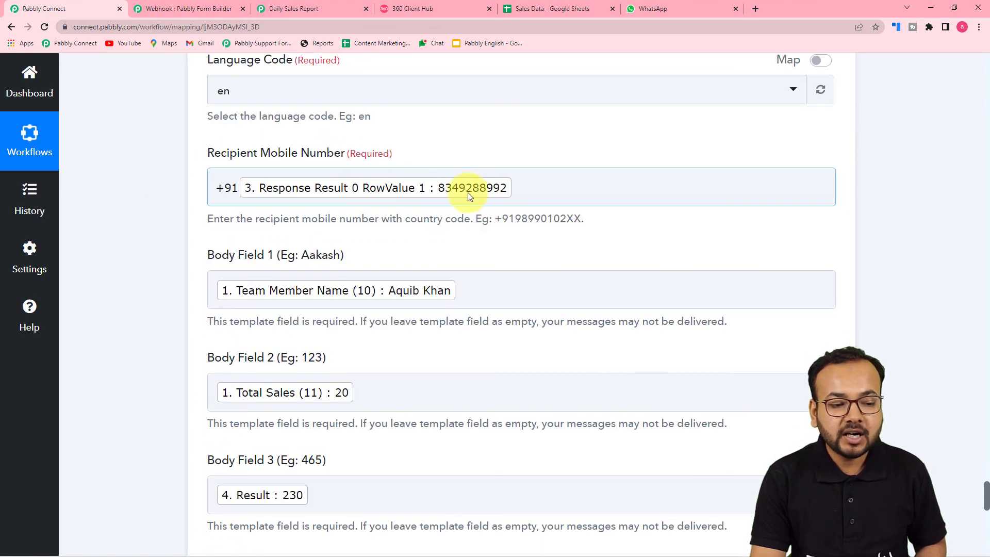
pyautogui.scroll(-10, 172, 178)
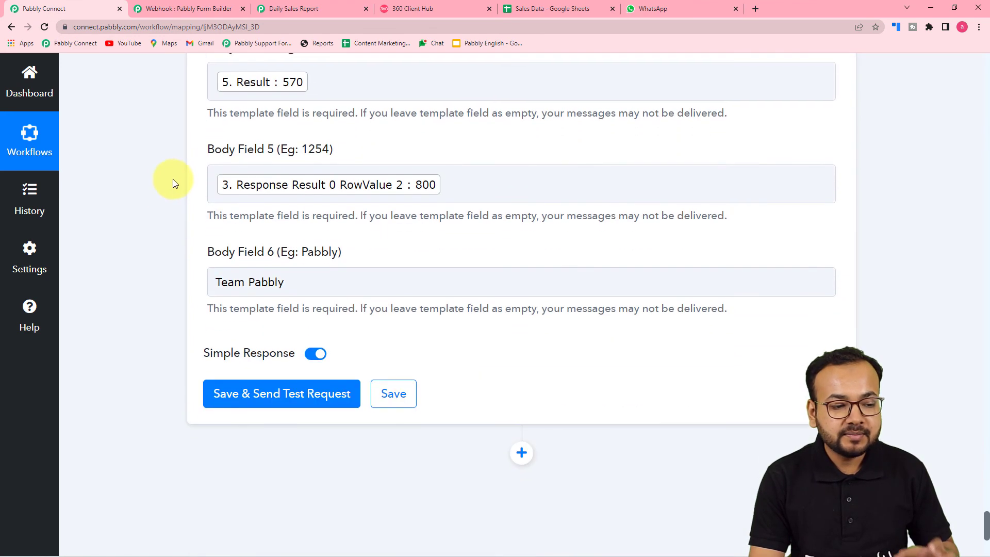
pyautogui.scroll(-3, 182, 182)
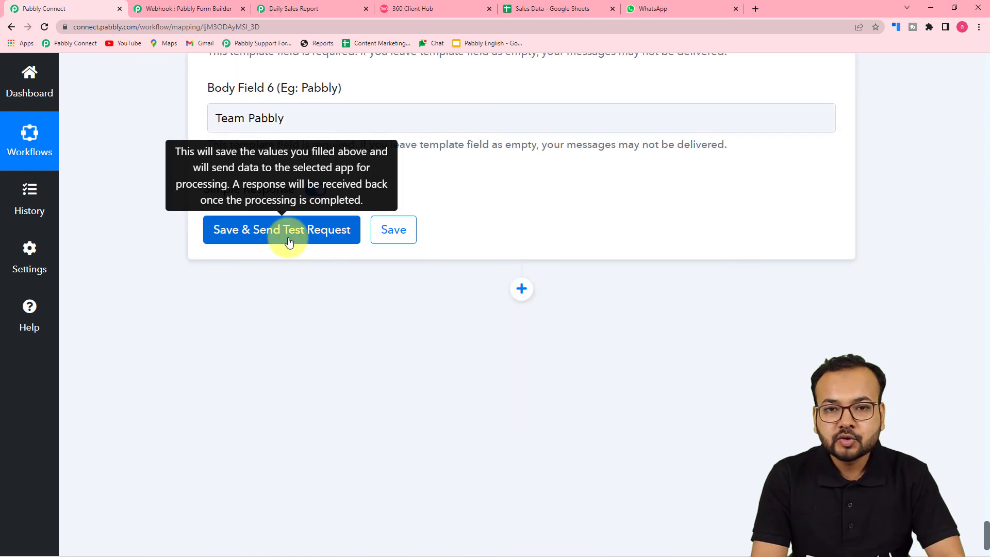
pyautogui.click(289, 243)
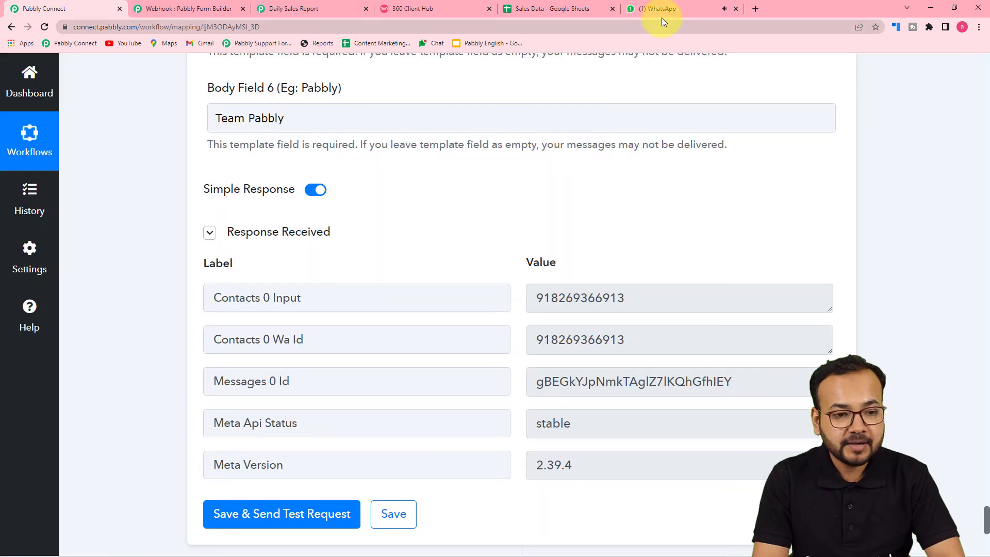
# Step: Open the received test message in WhatsApp Web and compare it with the sales_update template preview in 360Dialog
pyautogui.click(662, 6)
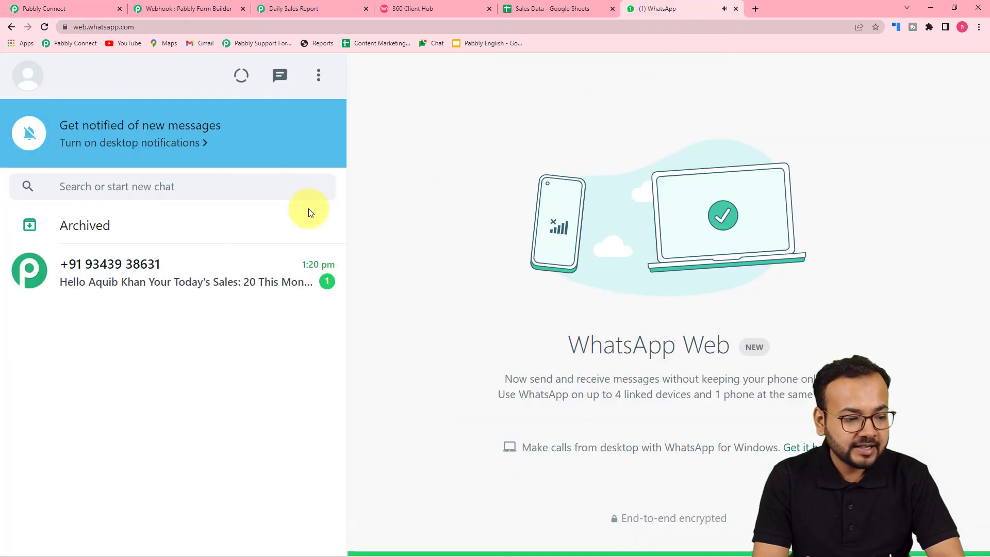
pyautogui.click(204, 280)
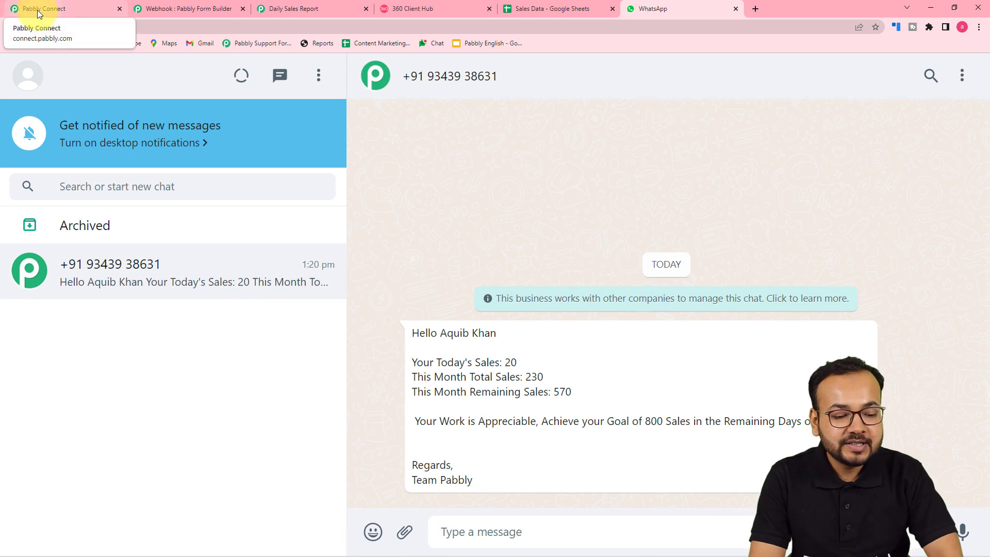
pyautogui.click(78, 7)
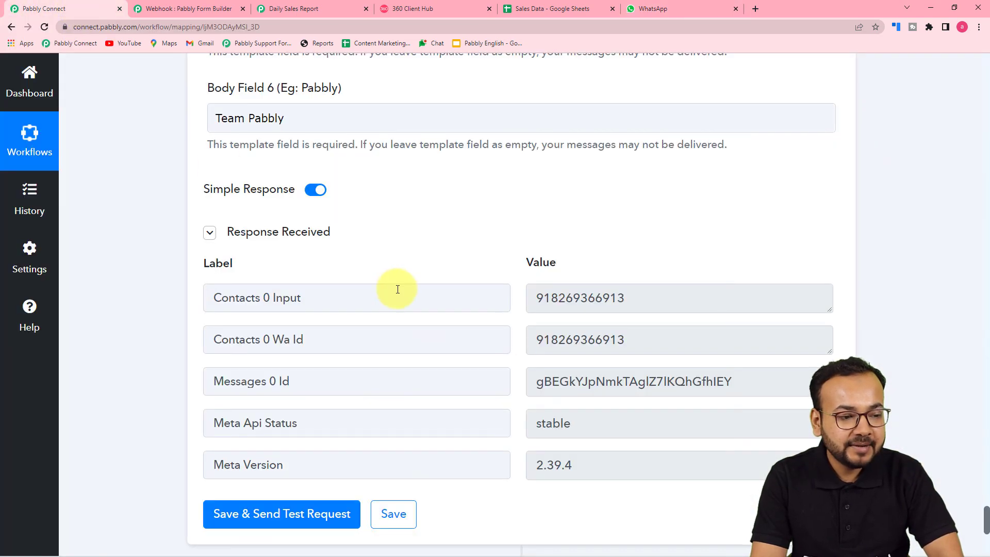
pyautogui.click(308, 6)
pyautogui.click(379, 9)
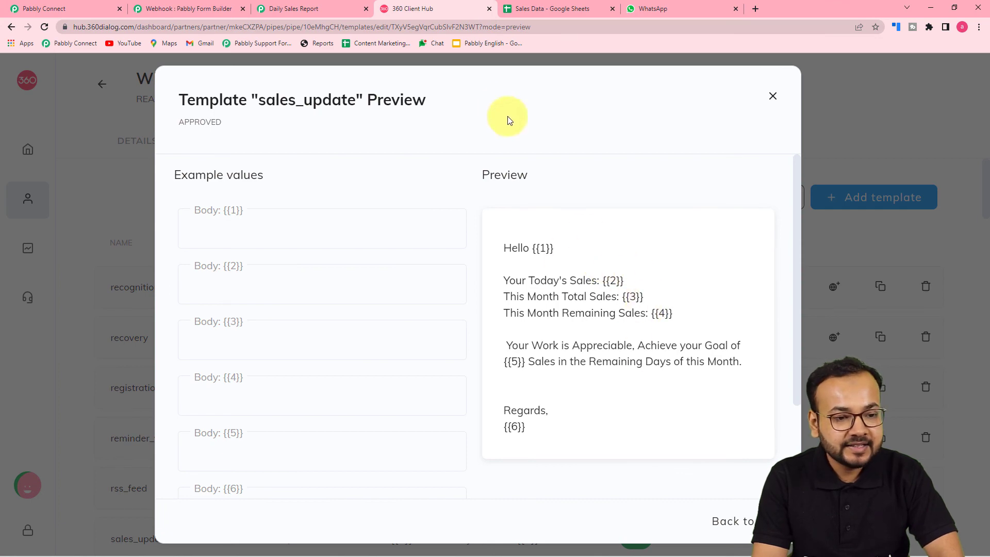
pyautogui.click(639, 9)
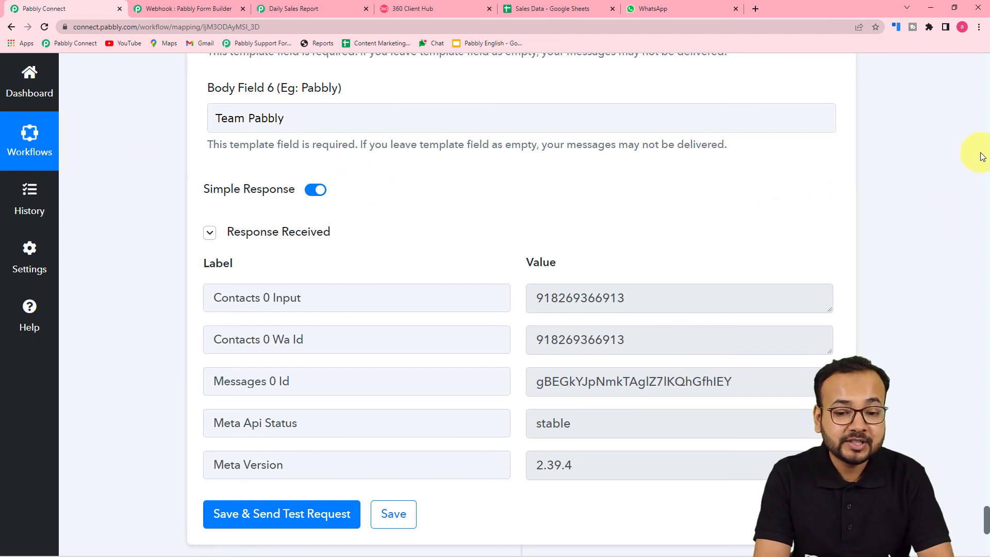
# Step: Go back to the start of the Sales Team Automation workflow and review the Pabbly Form Builder trigger with its captured form response
pyautogui.scroll(20, 984, 143)
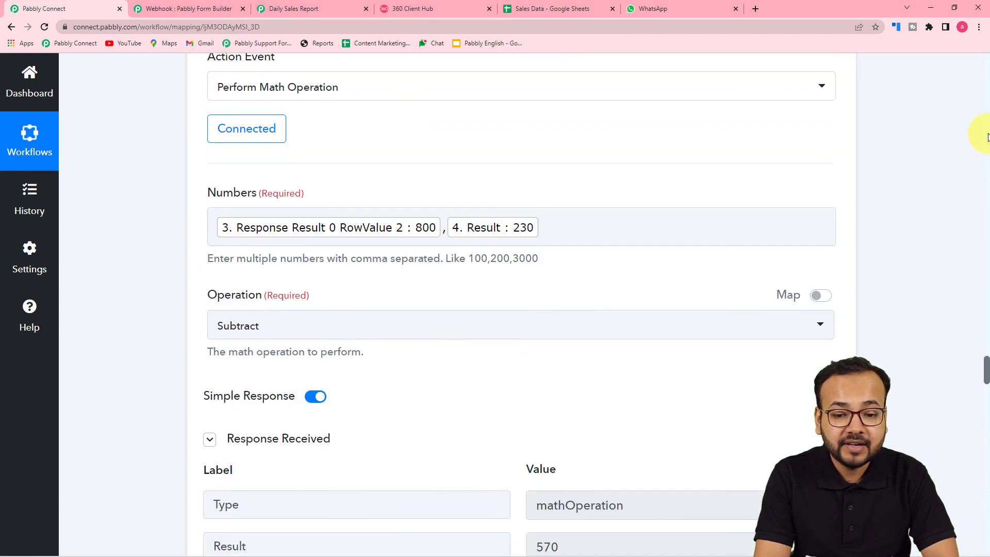
pyautogui.scroll(10, 987, 140)
pyautogui.scroll(10, 987, 165)
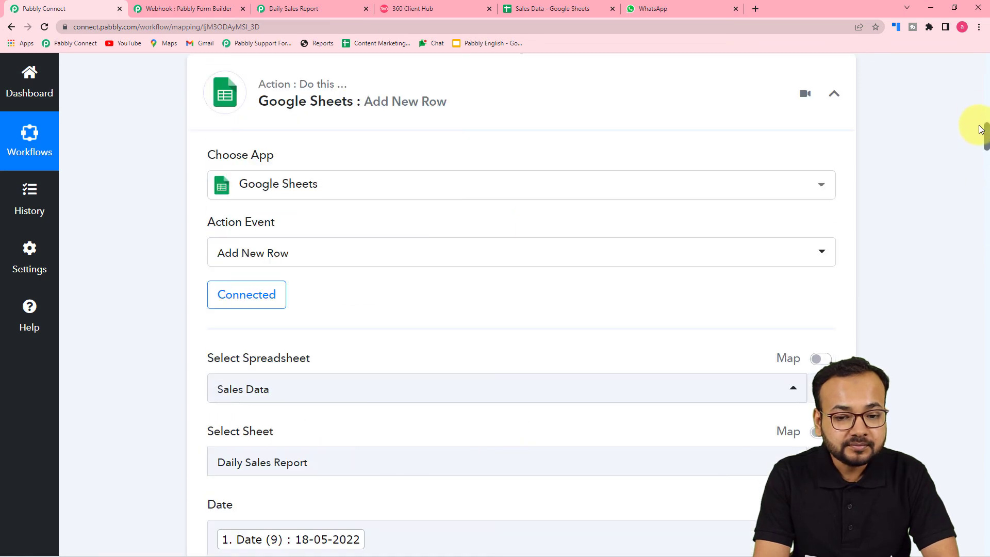
pyautogui.scroll(15, 982, 76)
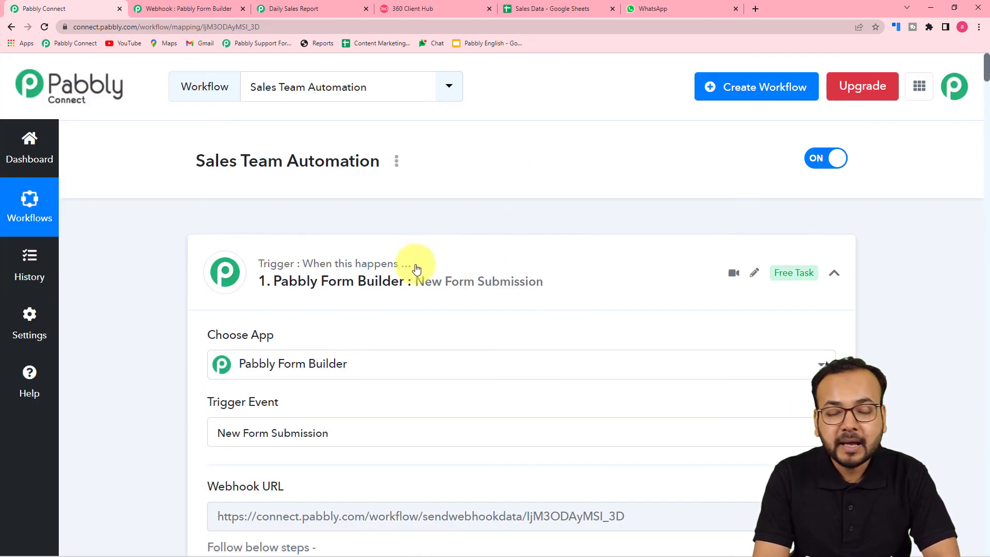
pyautogui.scroll(-6, 360, 294)
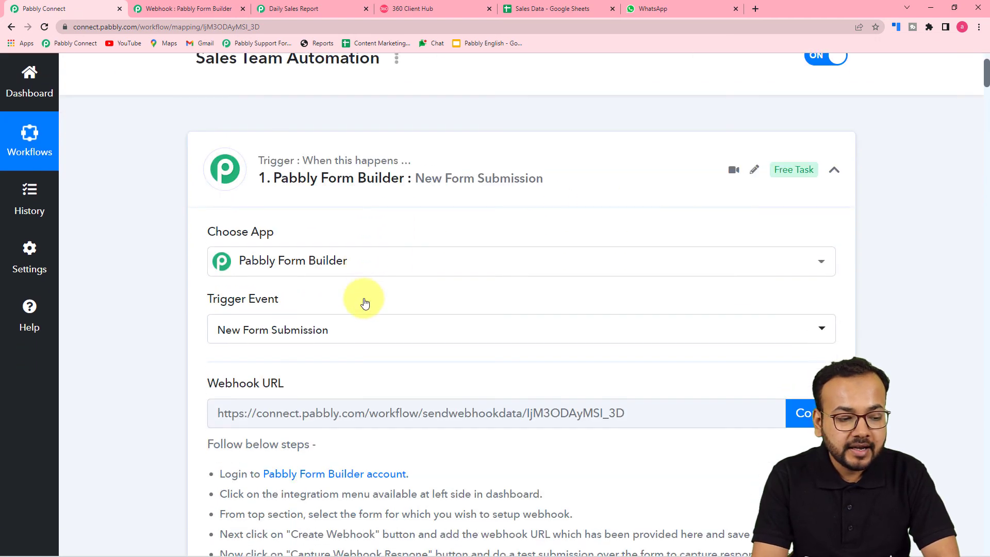
pyautogui.scroll(-3, 185, 305)
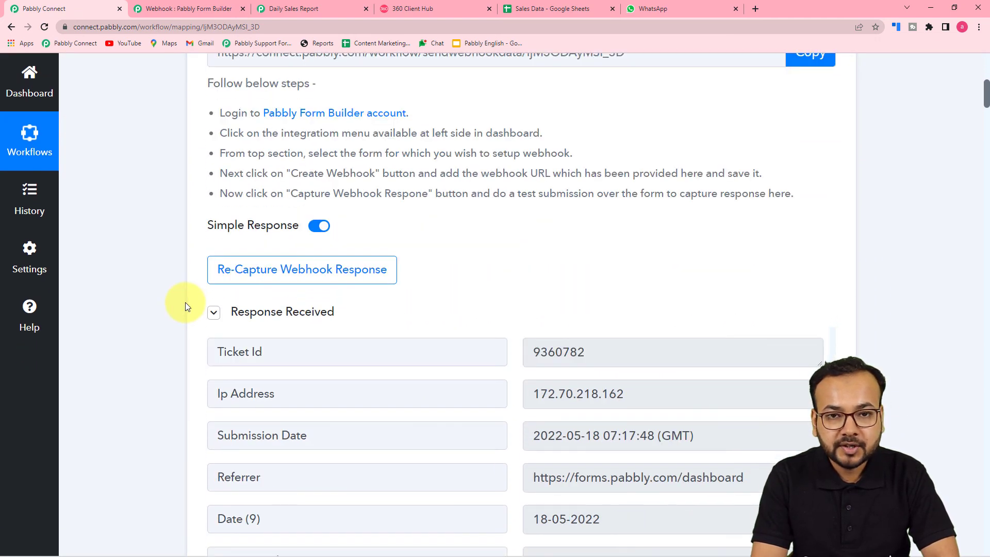
pyautogui.scroll(-3, 186, 304)
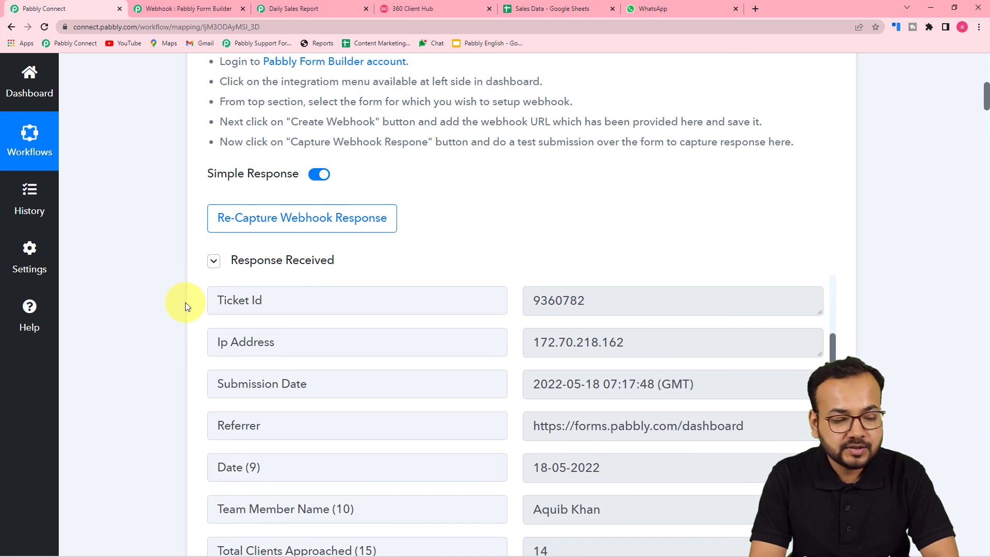
pyautogui.scroll(-2, 187, 306)
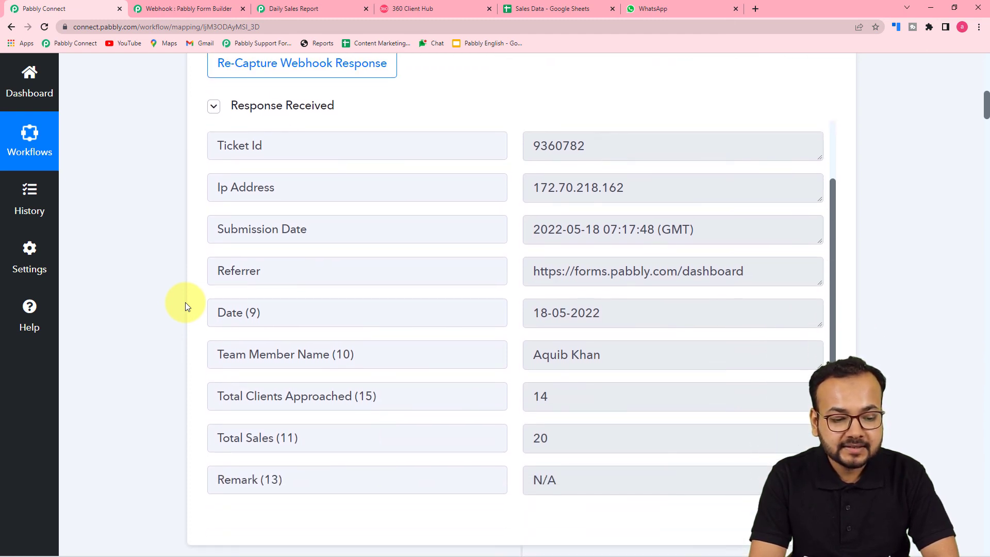
pyautogui.scroll(-2, 185, 302)
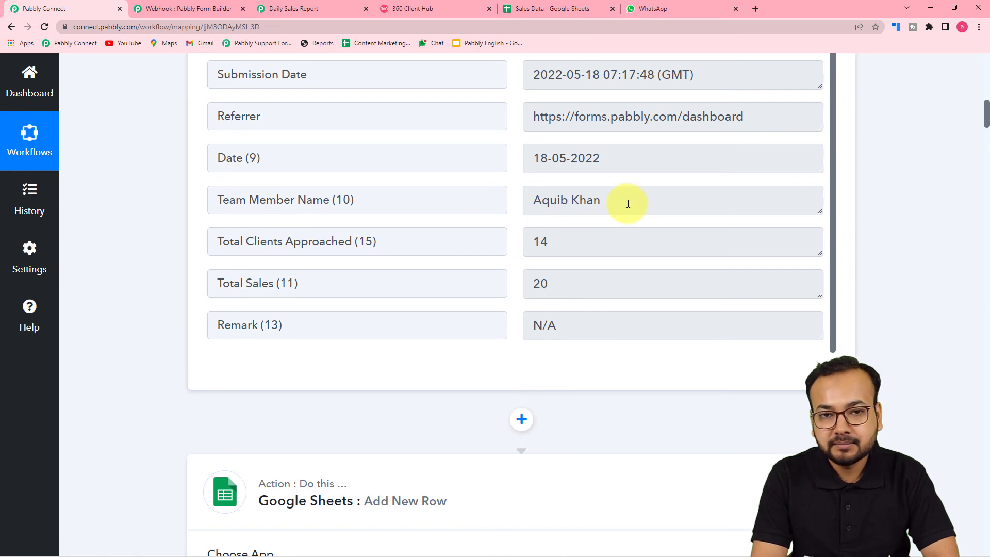
# Step: Review the Google Sheets Add New Row action, including its Daily Sales Report sheet, field mappings and received response
pyautogui.scroll(-7, 624, 282)
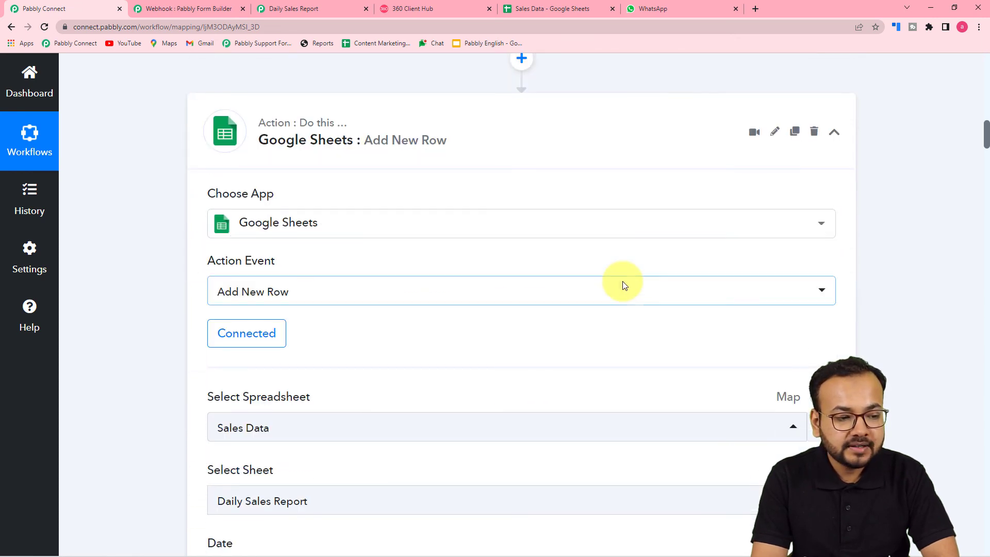
pyautogui.scroll(-3, 171, 287)
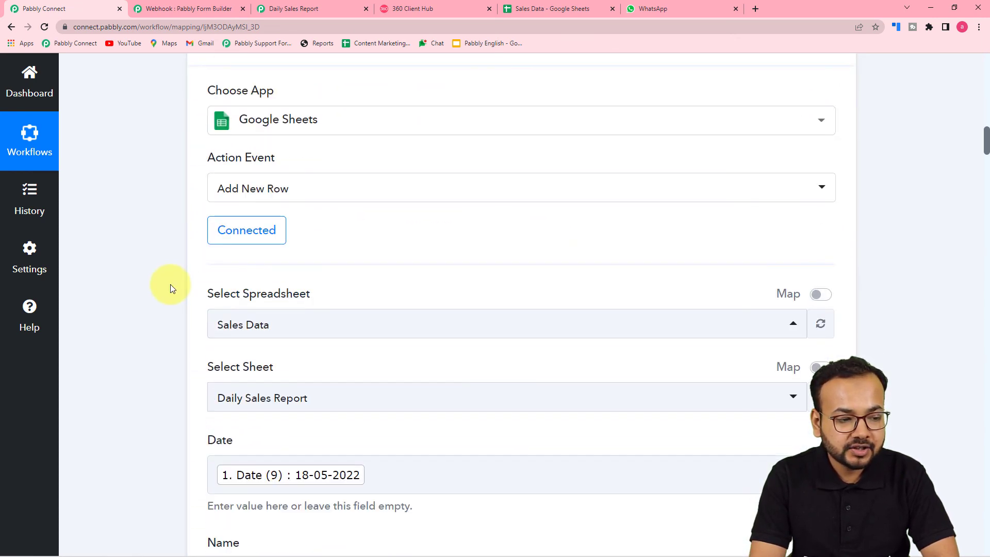
pyautogui.scroll(-2, 171, 288)
pyautogui.scroll(-4, 171, 288)
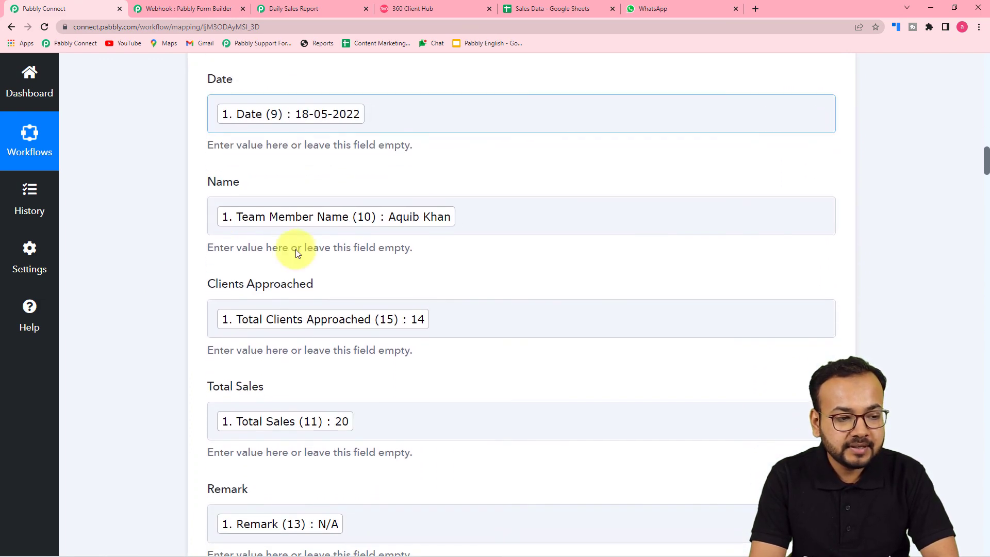
pyautogui.scroll(-6, 163, 353)
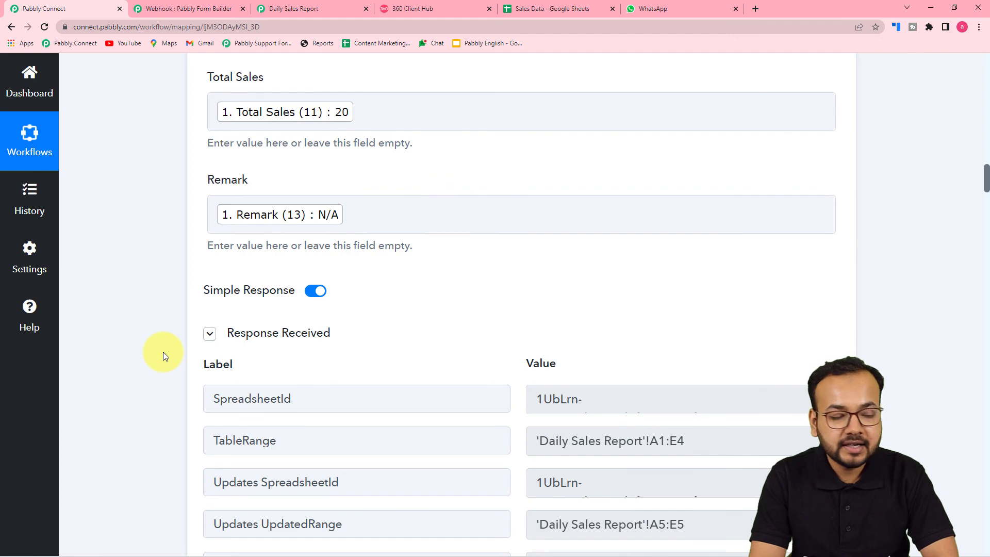
pyautogui.scroll(-2, 164, 354)
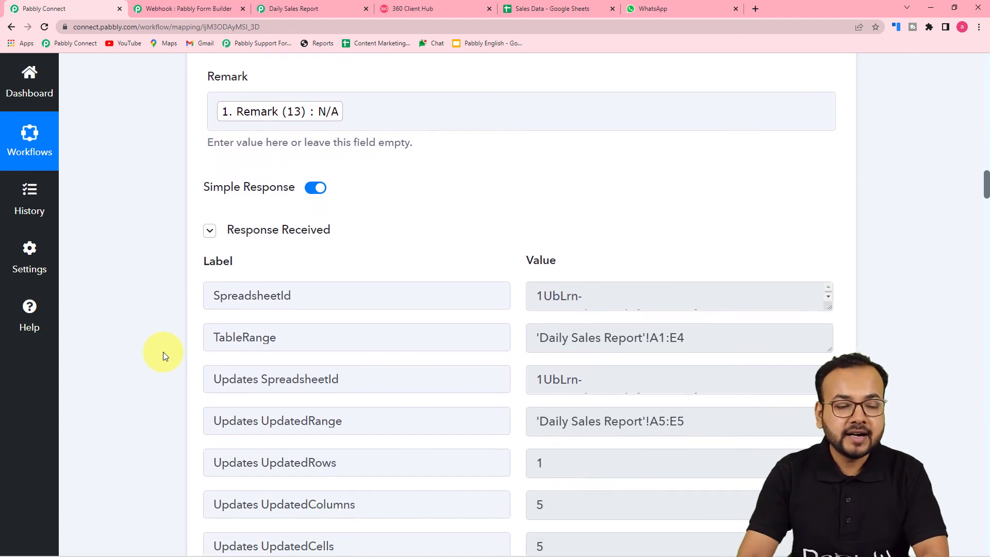
pyautogui.scroll(-8, 163, 354)
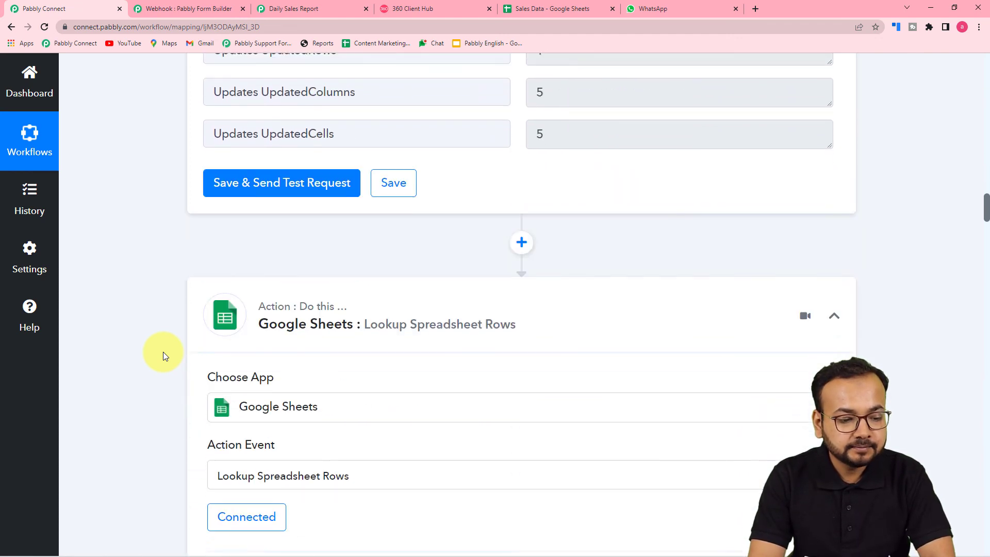
# Step: Review the Lookup Spreadsheet Rows action on the Team Details sheet, including its lookup column, lookup value and returned row values
pyautogui.scroll(-2, 163, 354)
pyautogui.scroll(-1, 163, 354)
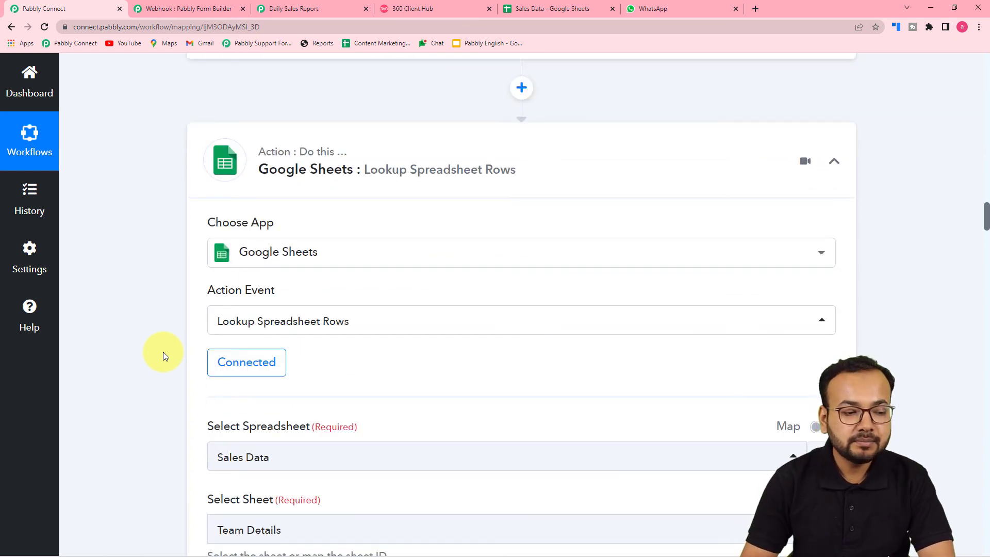
pyautogui.scroll(-2, 163, 355)
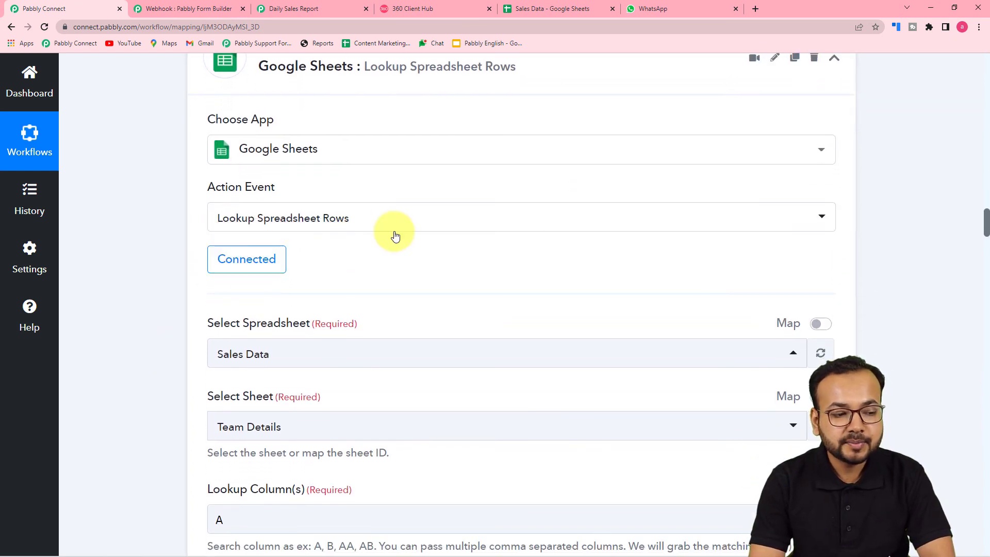
pyautogui.scroll(-2, 402, 244)
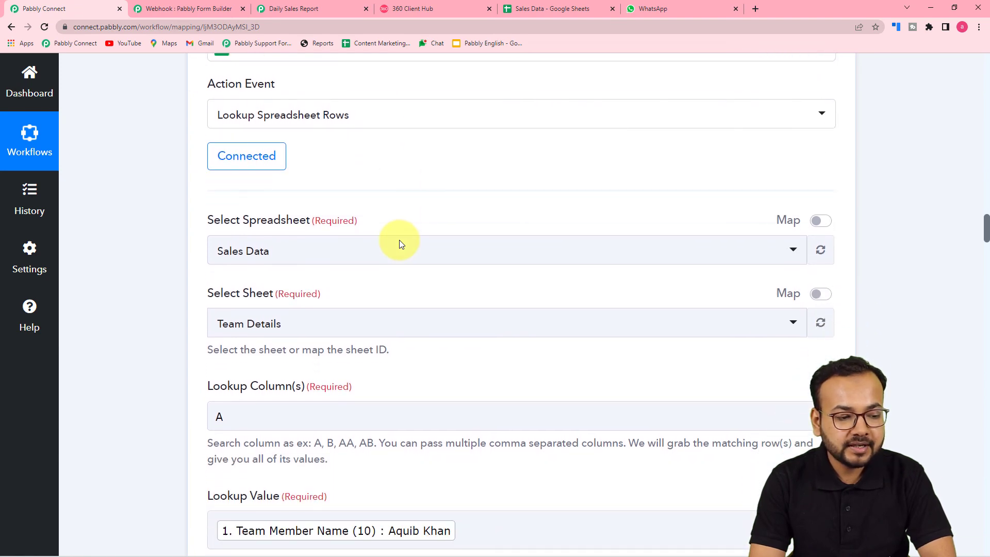
pyautogui.scroll(-1, 148, 265)
pyautogui.scroll(-10, 150, 263)
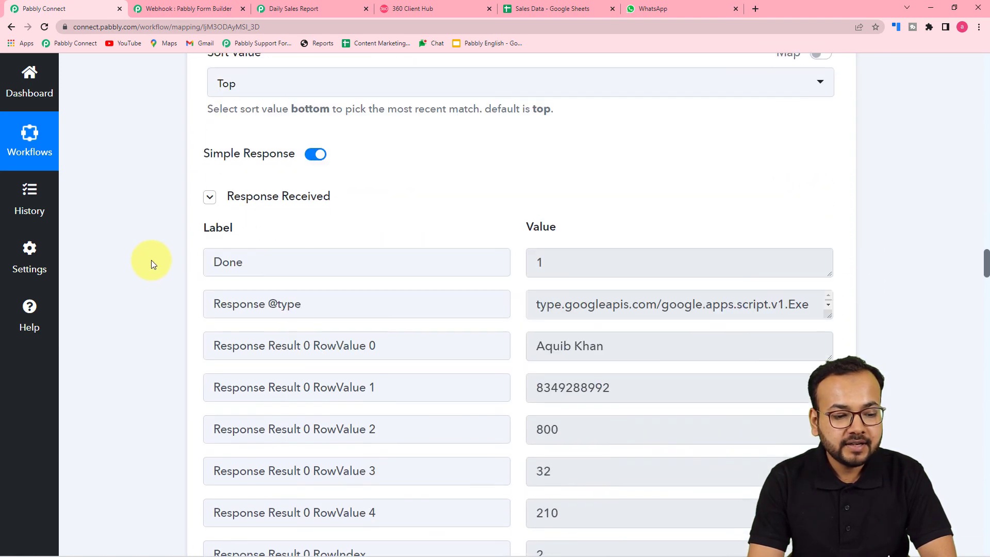
pyautogui.scroll(-1, 199, 314)
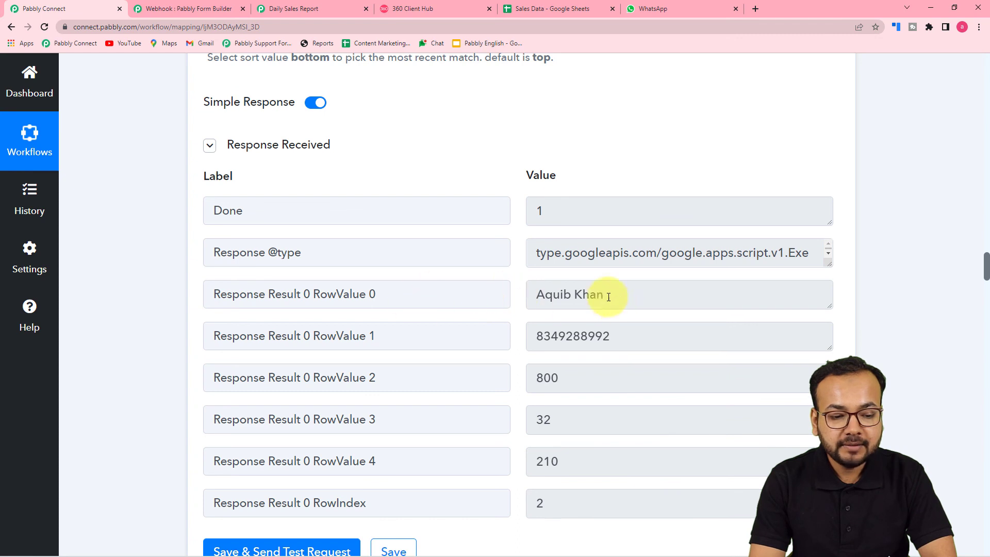
pyautogui.moveTo(986, 263); pyautogui.dragTo(986, 279)
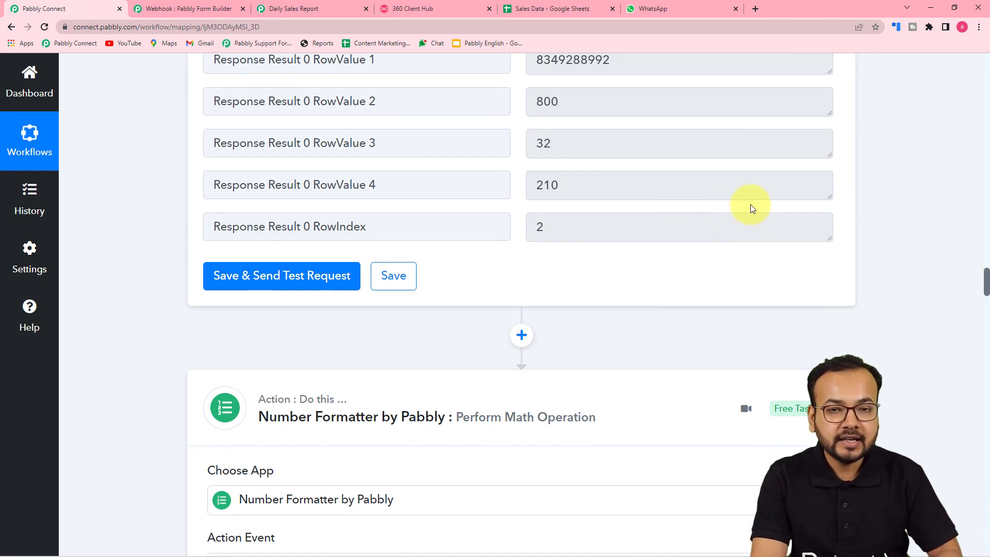
# Step: Review the Add and Subtract Number Formatter actions, the Update Range Values action and the WhatsApp template's body field mappings
pyautogui.moveTo(985, 274); pyautogui.dragTo(985, 302)
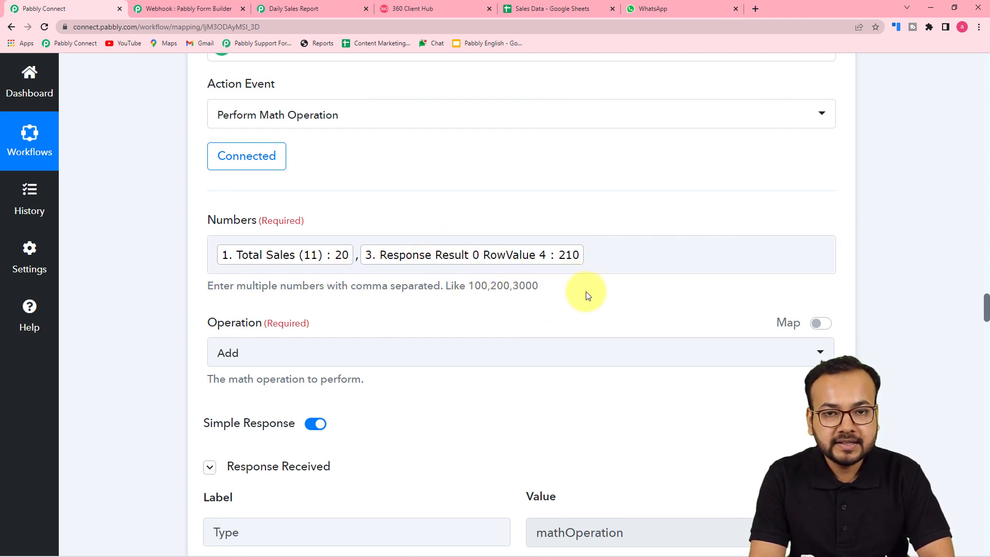
pyautogui.moveTo(986, 308); pyautogui.dragTo(986, 349)
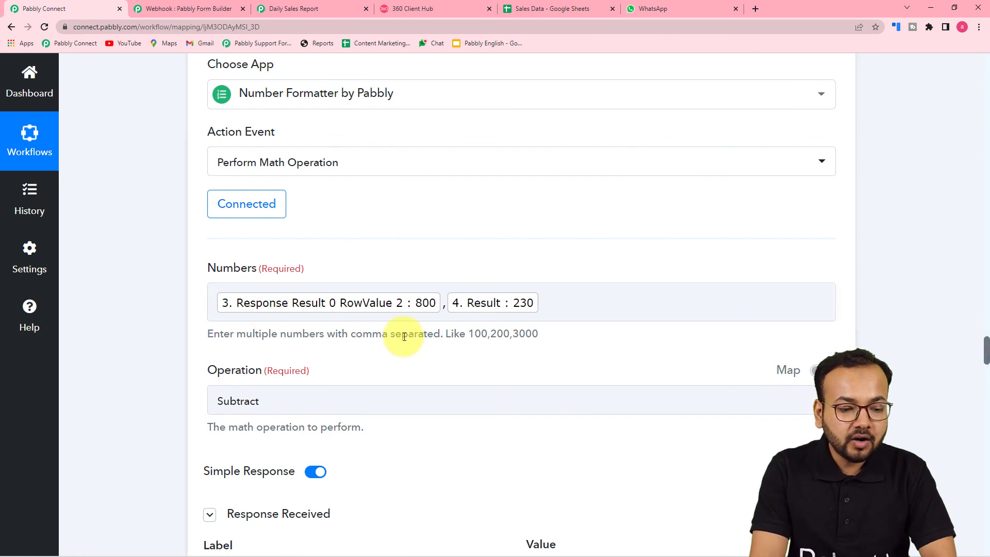
pyautogui.click(402, 315)
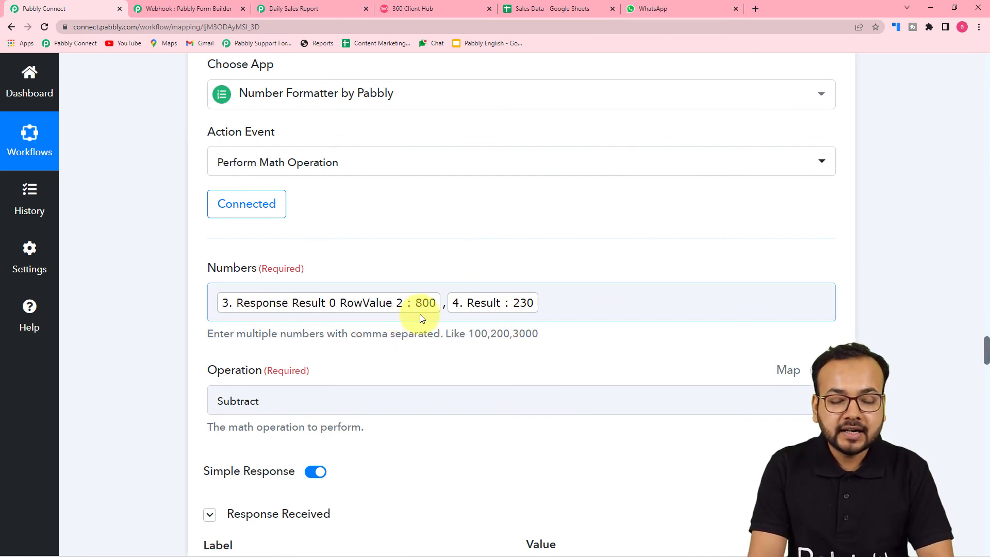
pyautogui.moveTo(987, 349); pyautogui.dragTo(982, 364)
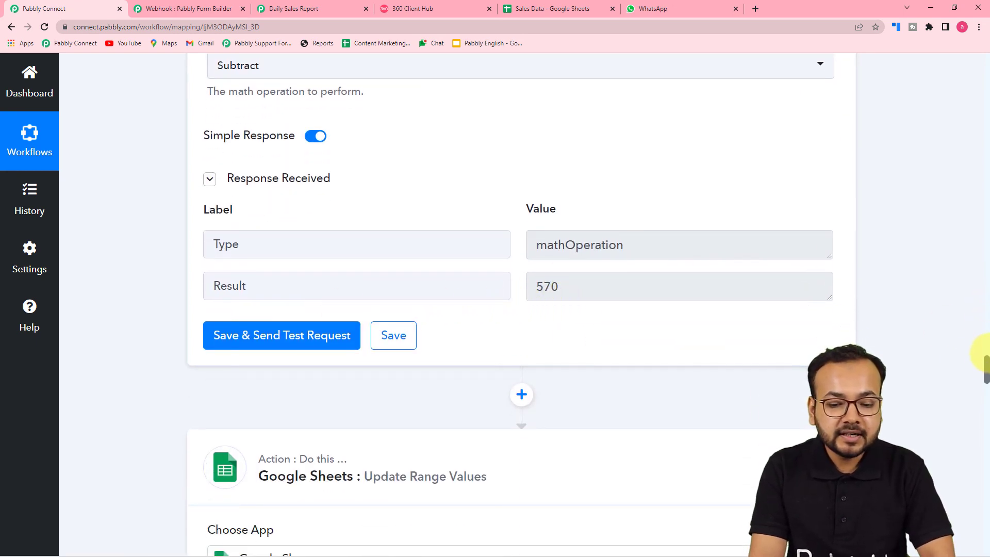
pyautogui.moveTo(984, 361); pyautogui.dragTo(985, 389)
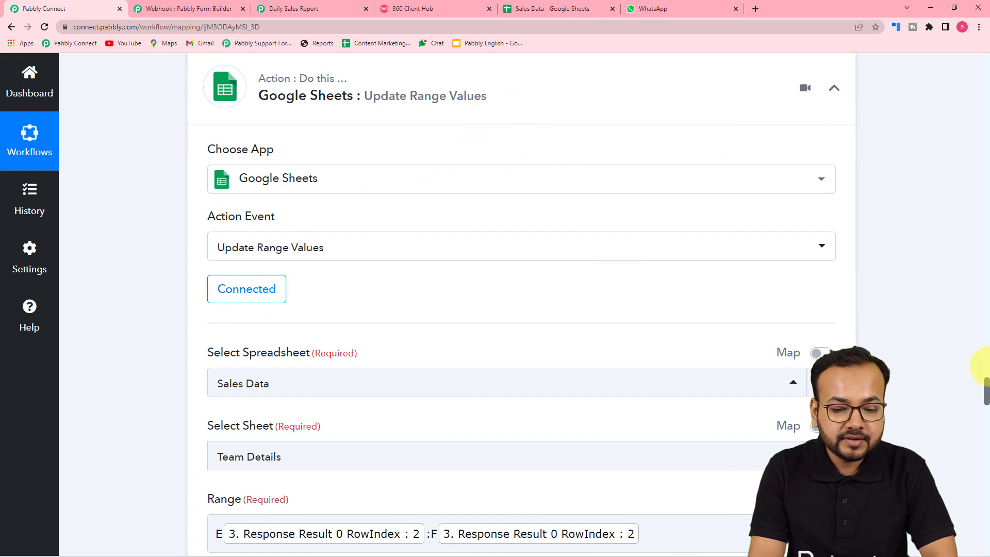
pyautogui.moveTo(985, 387); pyautogui.dragTo(986, 492)
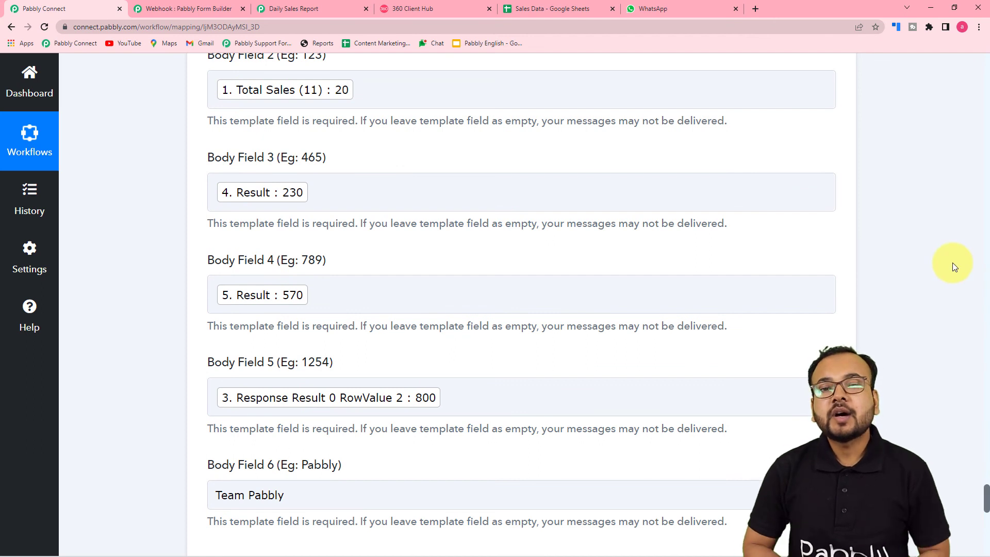